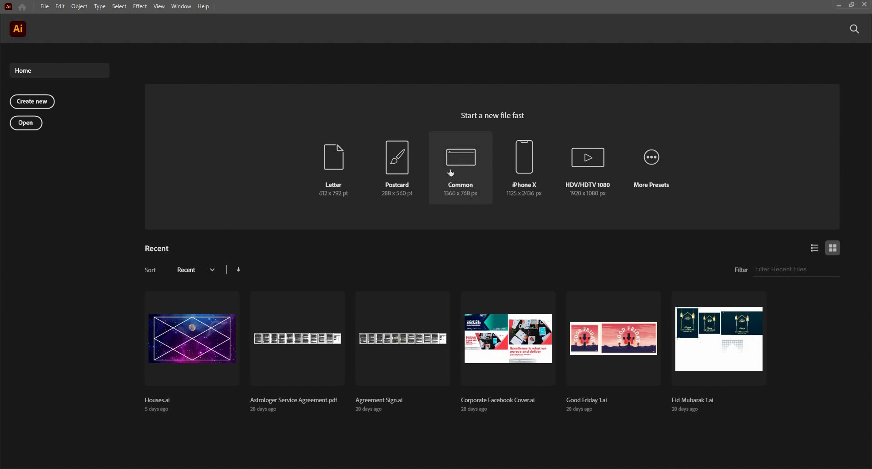
- Create a new document from the Common 1366 x 768 px preset and close the floating colour and swatch panels
{"action": "left_click", "coordinate": [458, 167]}
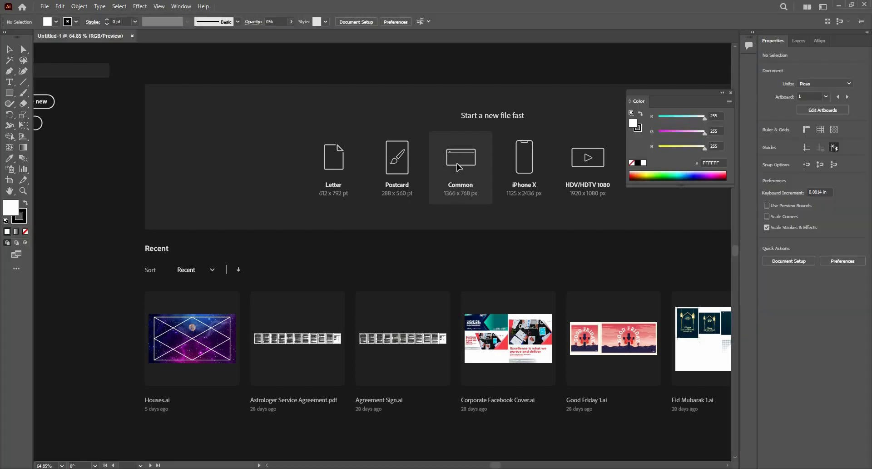
{"action": "left_click", "coordinate": [637, 222]}
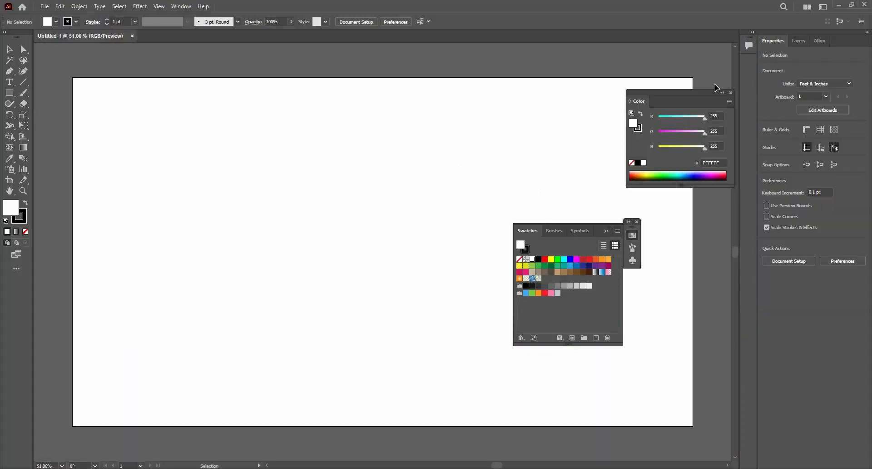
{"action": "left_click", "coordinate": [731, 93]}
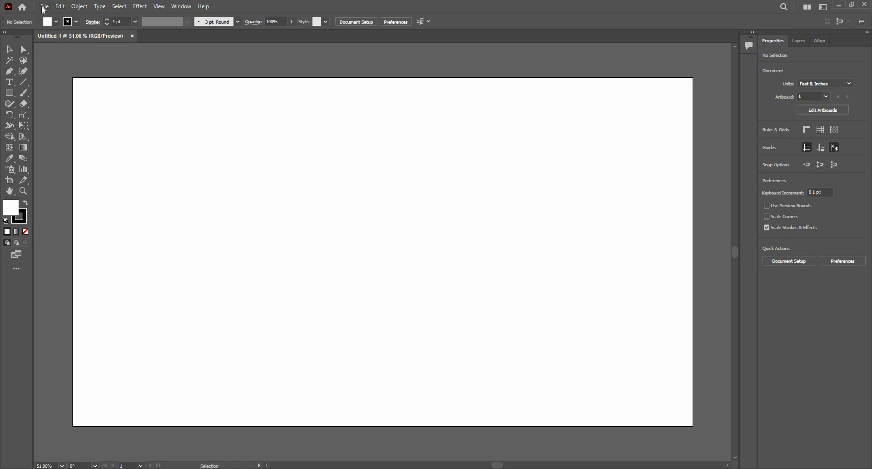
- Place the linked Bike image from the Desktop onto the artboard, sized about 1064 x 722 px
{"action": "key", "text": "alt+f"}
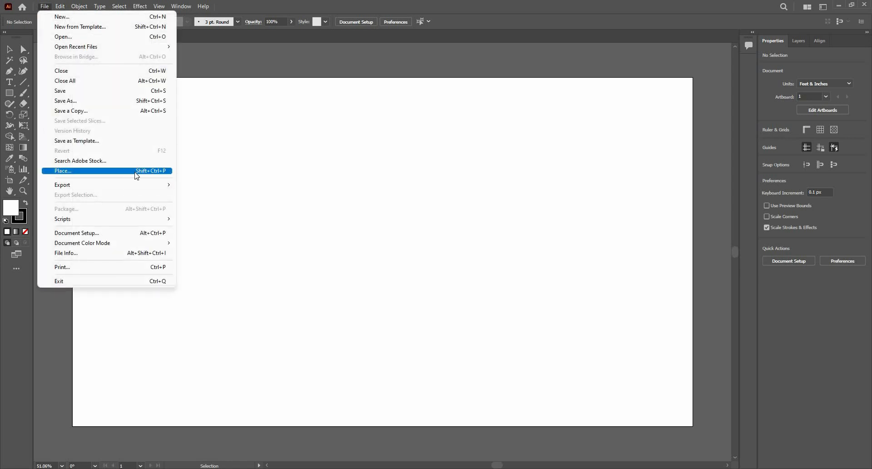
{"action": "left_click", "coordinate": [135, 172]}
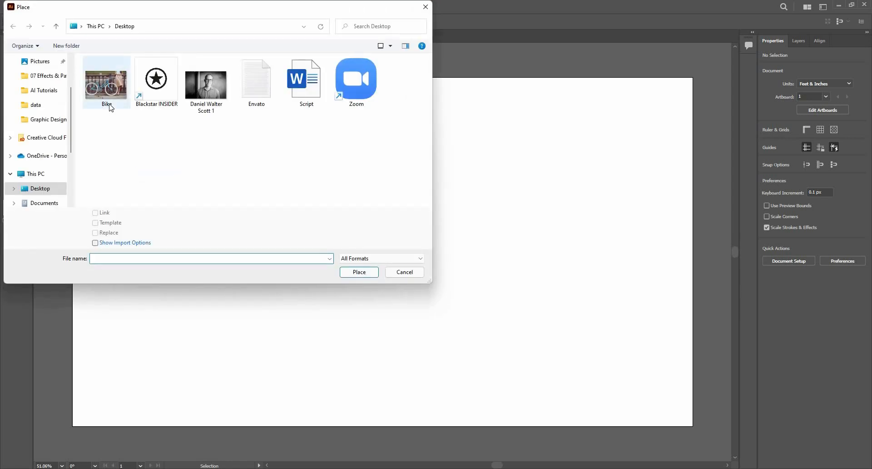
{"action": "left_click", "coordinate": [108, 109]}
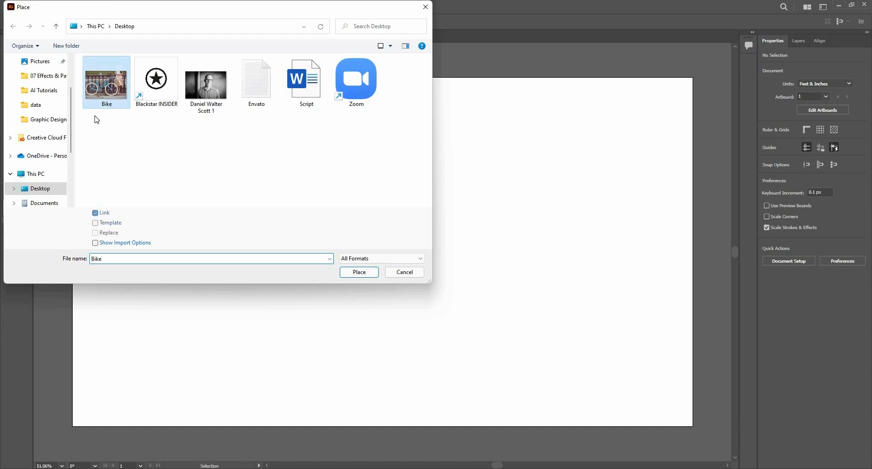
{"action": "left_click", "coordinate": [358, 272]}
{"action": "left_click", "coordinate": [119, 90]}
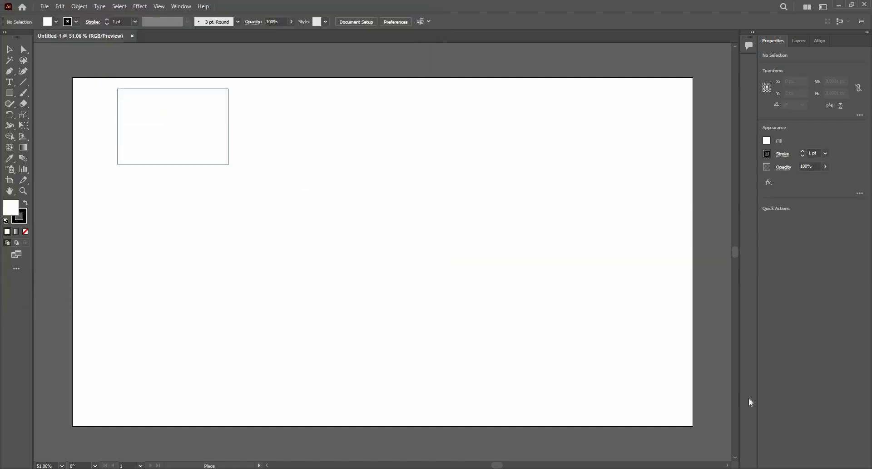
{"action": "left_click_drag", "start_coordinate": [750, 399], "coordinate": [596, 431]}
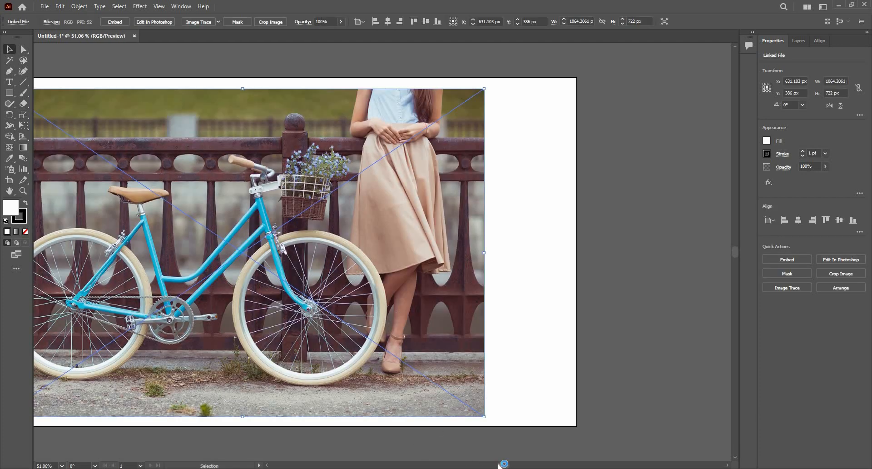
{"action": "left_click_drag", "start_coordinate": [498, 465], "coordinate": [491, 457]}
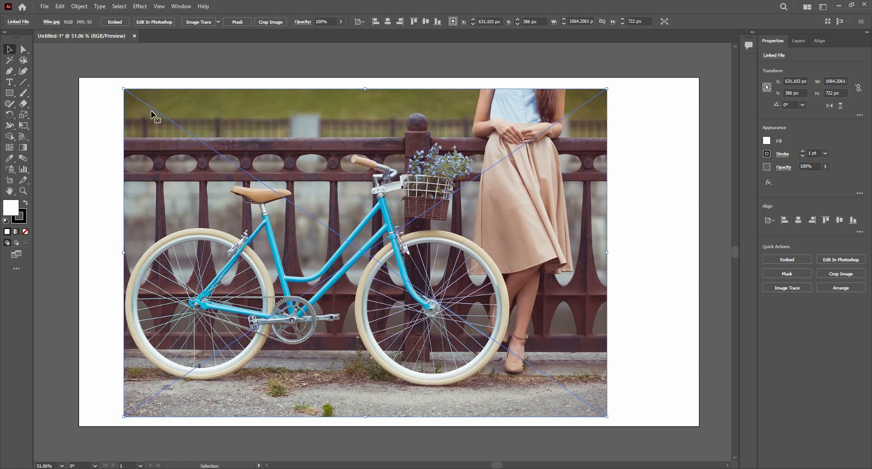
{"action": "key", "text": "ctrl+f"}
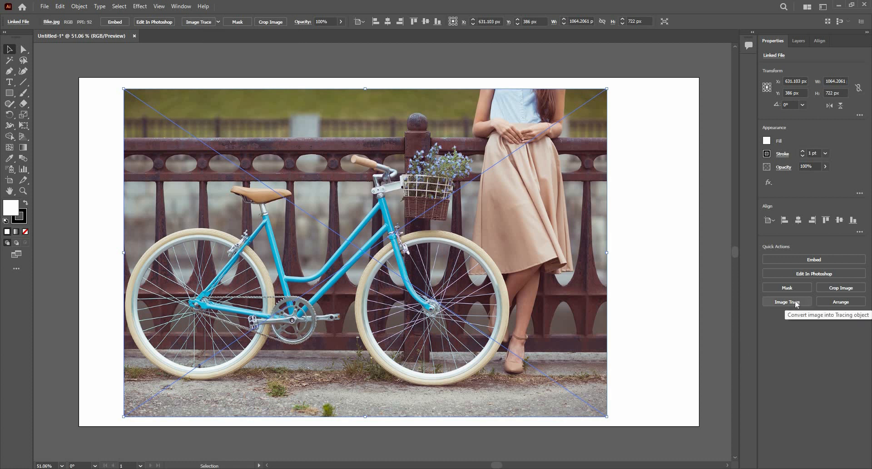
- Trace the bike photo with Image Trace and apply the 3 Colors preset
{"action": "left_click", "coordinate": [198, 23]}
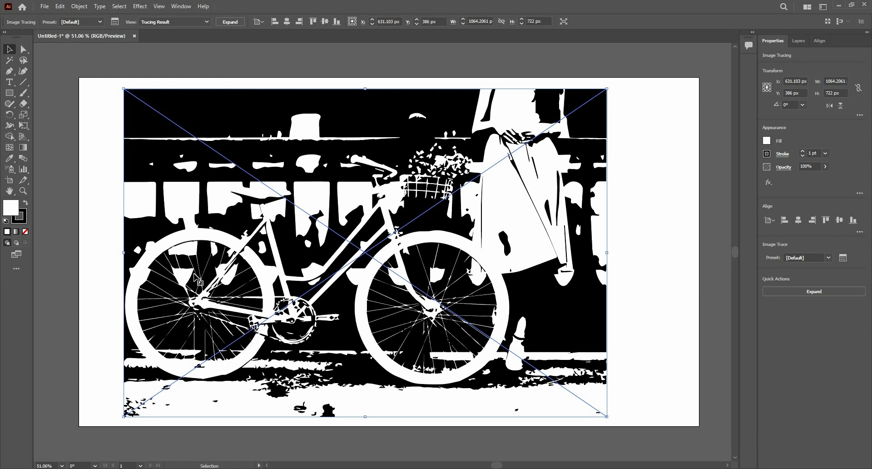
{"action": "left_click", "coordinate": [203, 25]}
{"action": "left_click", "coordinate": [202, 26]}
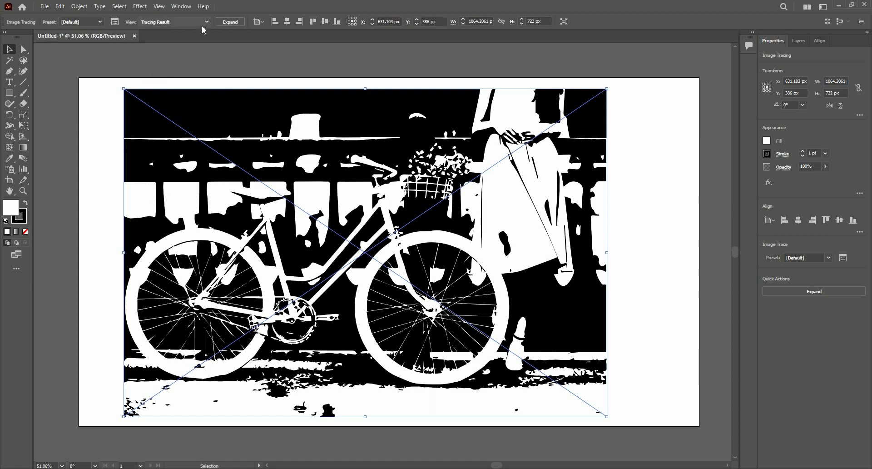
{"action": "left_click", "coordinate": [84, 21]}
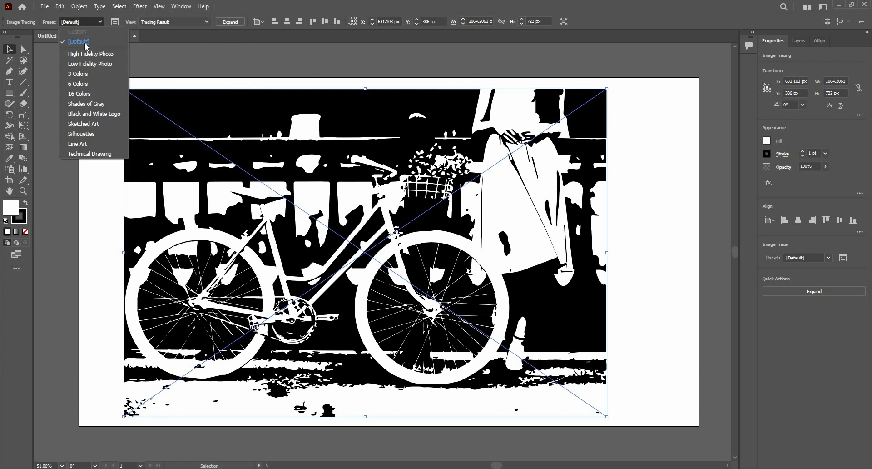
{"action": "left_click", "coordinate": [84, 75]}
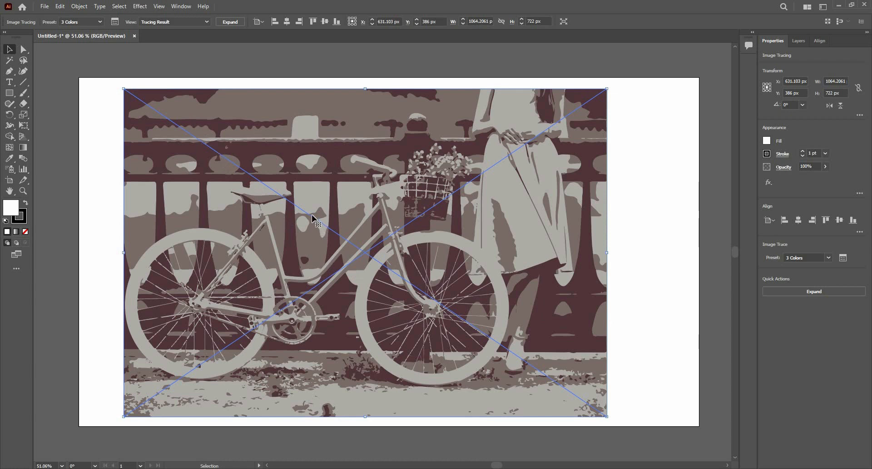
- Show the advanced Image Trace settings, try the 6 Colors preset, and return the tracing to 3 Colors
{"action": "left_click", "coordinate": [115, 21]}
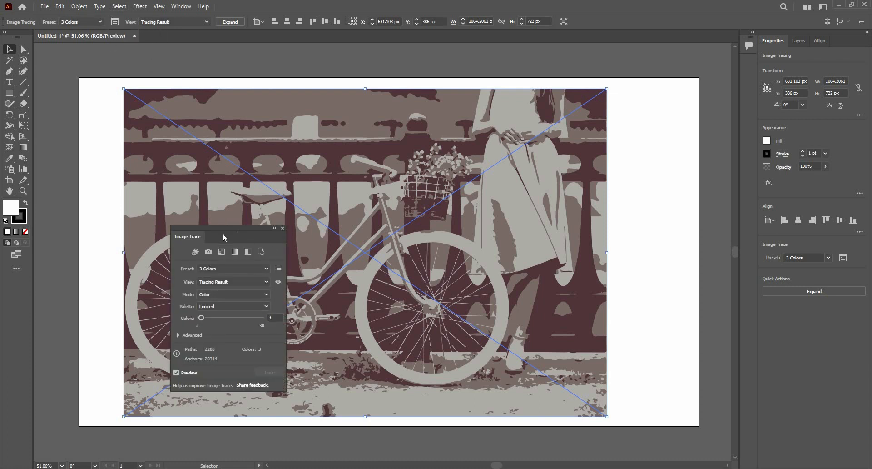
{"action": "left_click_drag", "start_coordinate": [224, 237], "coordinate": [636, 109]}
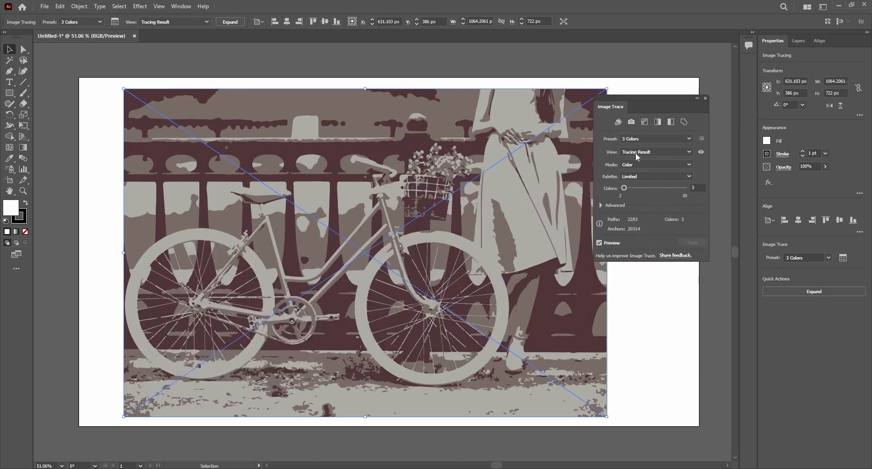
{"action": "left_click", "coordinate": [605, 205]}
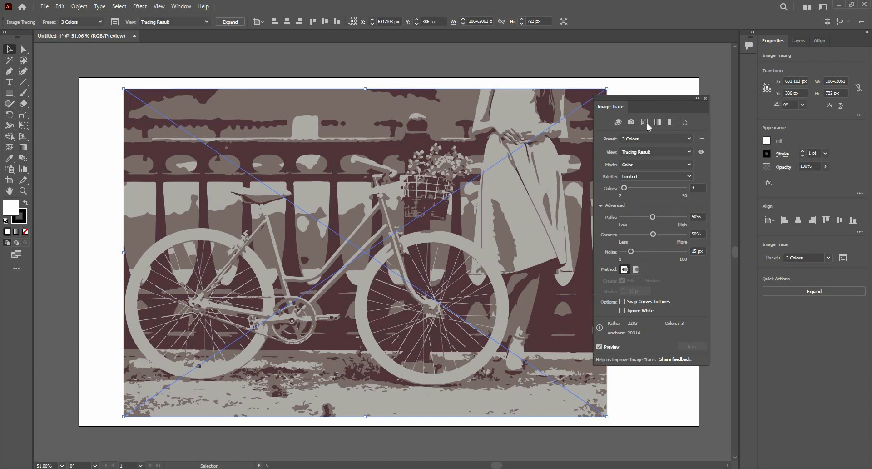
{"action": "left_click", "coordinate": [650, 138]}
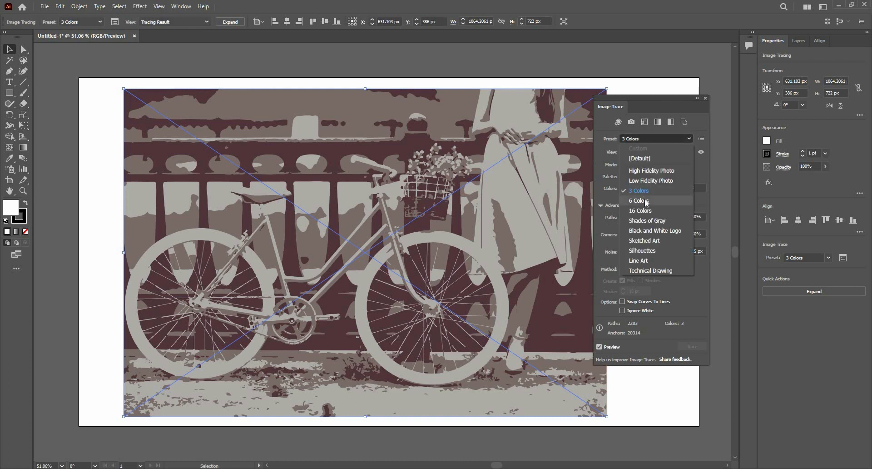
{"action": "left_click", "coordinate": [645, 199]}
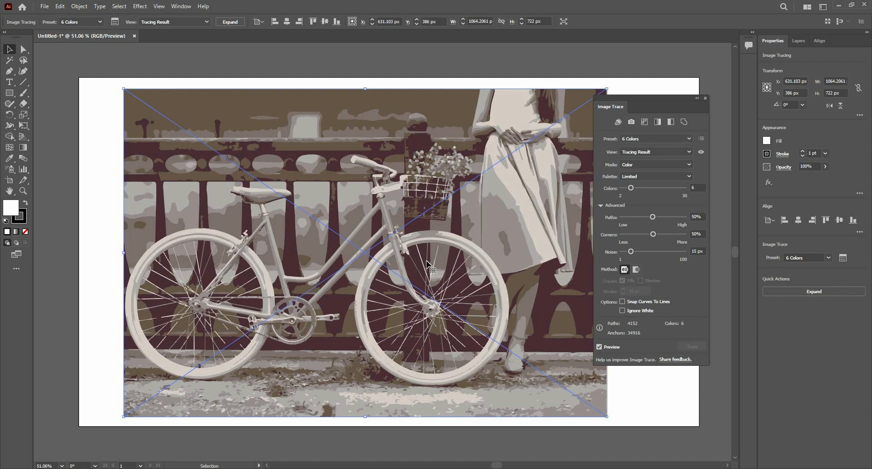
{"action": "left_click", "coordinate": [650, 137]}
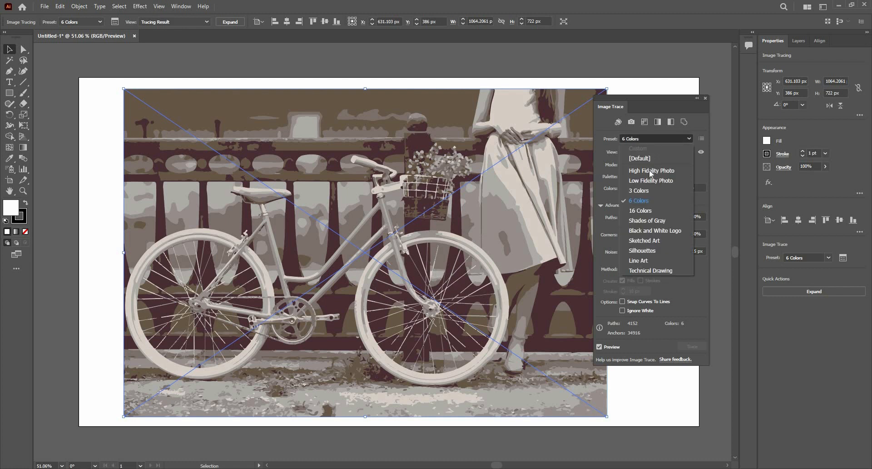
{"action": "left_click", "coordinate": [648, 190]}
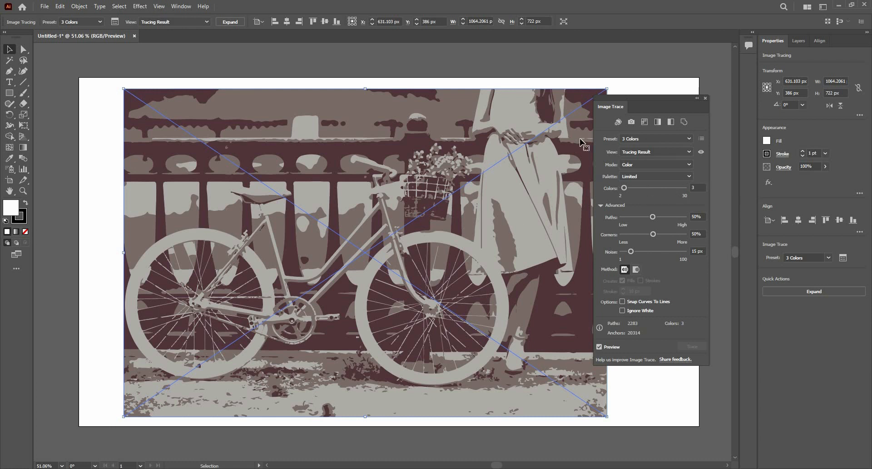
{"action": "left_click", "coordinate": [704, 99]}
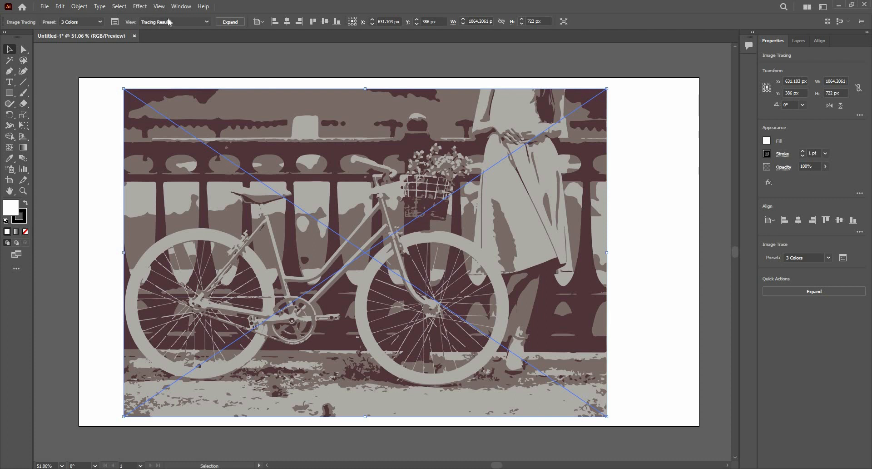
- Expand the traced bike image into editable paths and clear the selection
{"action": "left_click", "coordinate": [812, 292]}
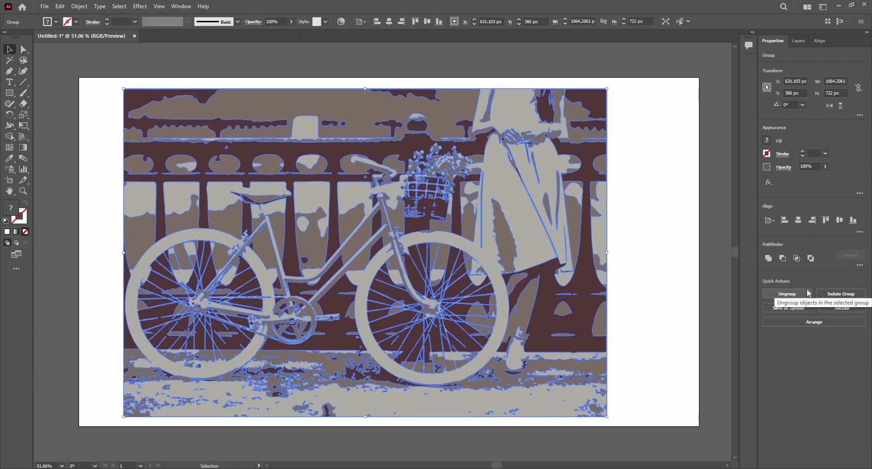
{"action": "left_click", "coordinate": [646, 240]}
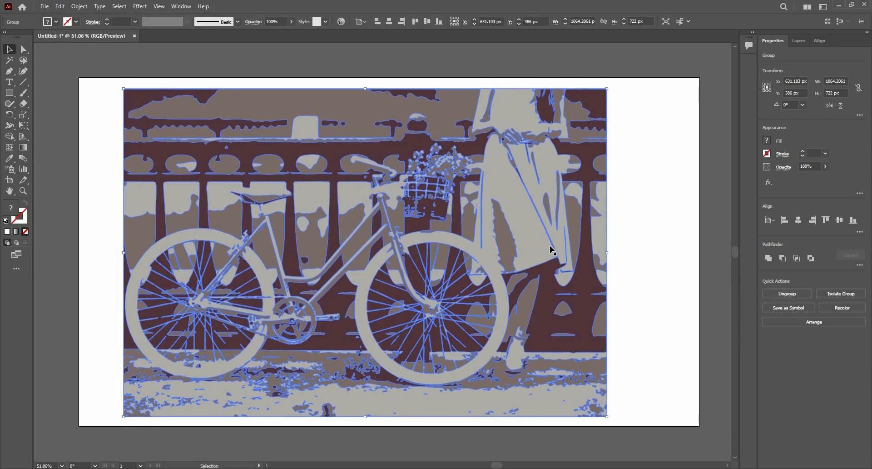
{"action": "left_click", "coordinate": [437, 207]}
{"action": "left_click", "coordinate": [672, 195]}
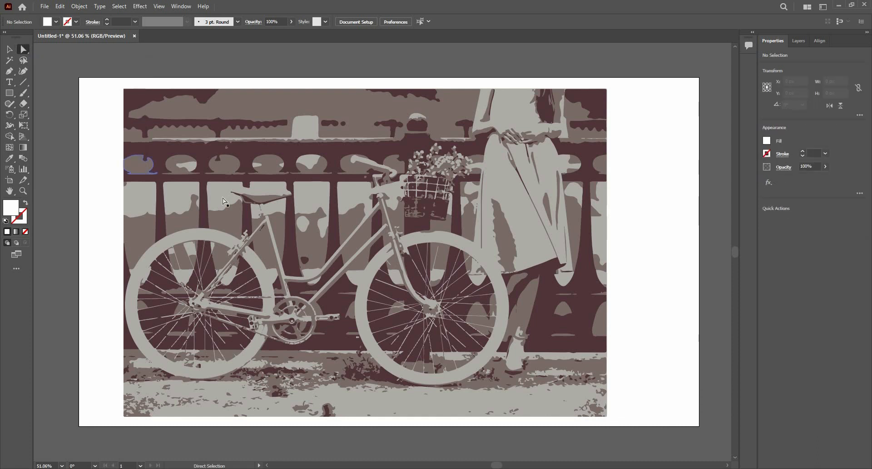
- Directly select several light grey shapes between the railing posts and extend the selection to all shapes with the same appearance
{"action": "left_click", "coordinate": [237, 195]}
{"action": "left_click", "coordinate": [178, 195]}
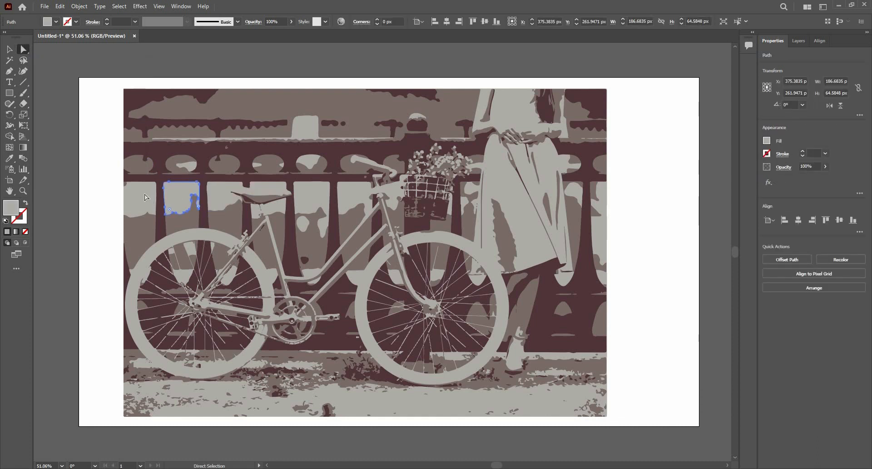
{"action": "left_click", "coordinate": [212, 191], "text": "shift"}
{"action": "left_click", "coordinate": [278, 210], "text": "shift"}
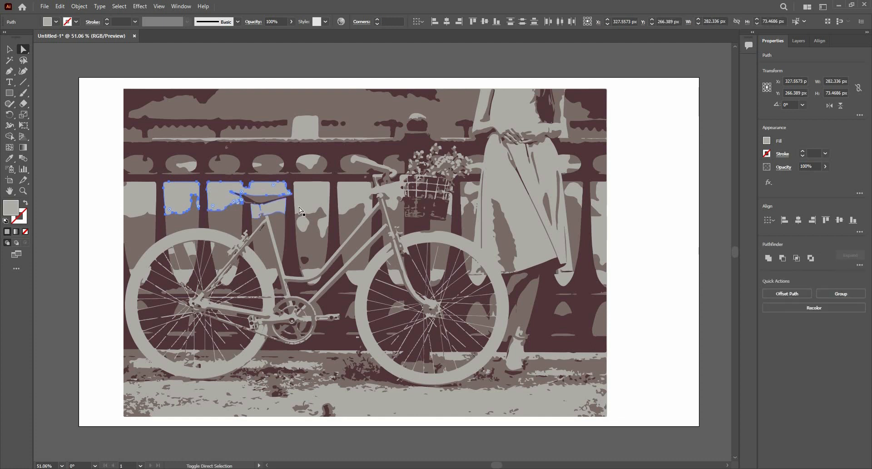
{"action": "left_click", "coordinate": [317, 208], "text": "shift"}
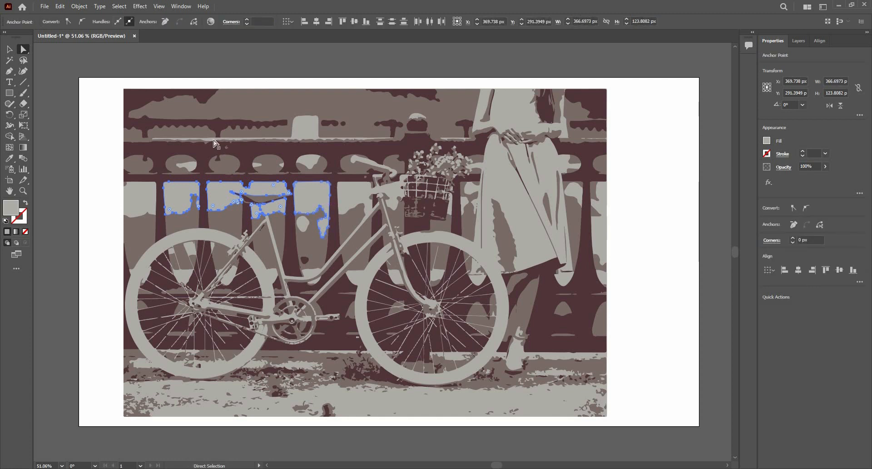
{"action": "left_click", "coordinate": [117, 8]}
{"action": "mouse_move", "coordinate": [214, 94]}
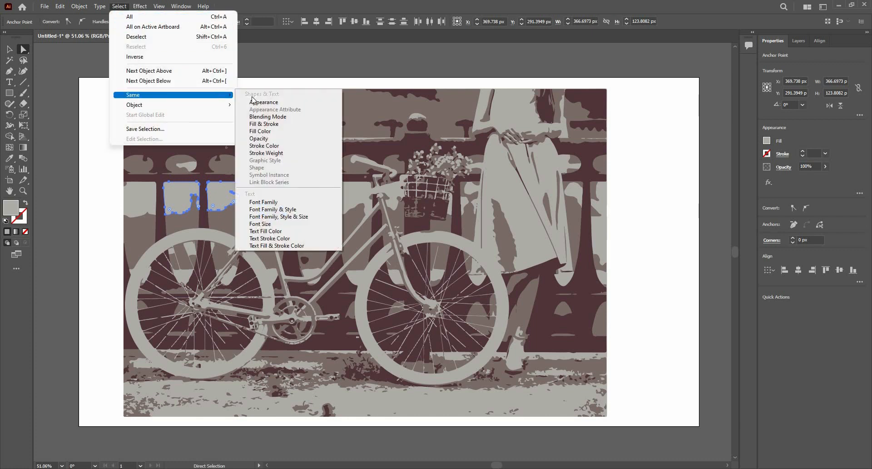
{"action": "left_click", "coordinate": [254, 103]}
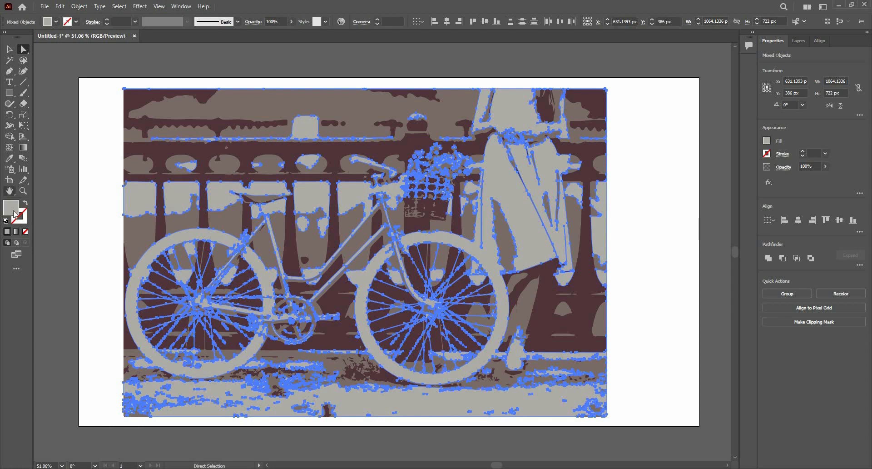
- Set the fill of the selected light grey shapes to orange FFB95C and deselect them
{"action": "left_click_drag", "start_coordinate": [581, 244], "coordinate": [571, 231]}
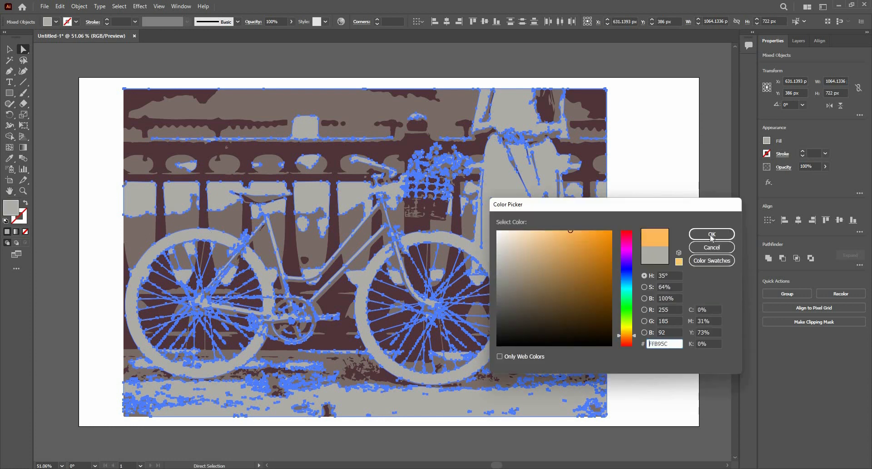
{"action": "left_click", "coordinate": [712, 234]}
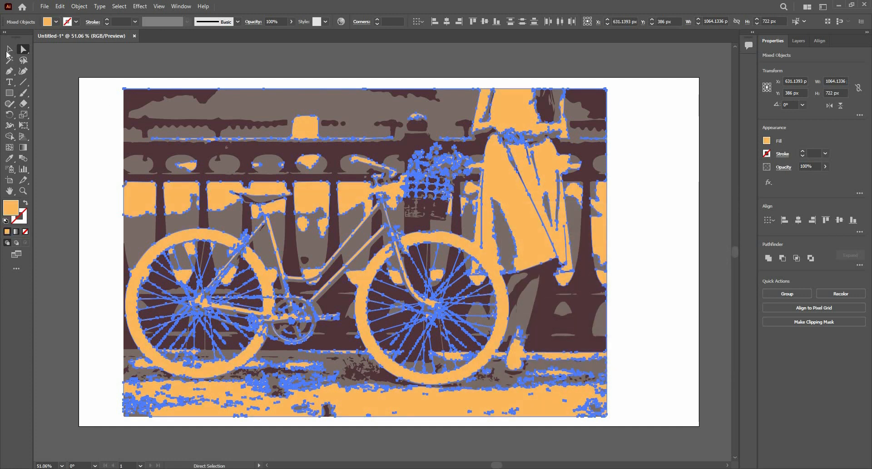
{"action": "left_click", "coordinate": [45, 73]}
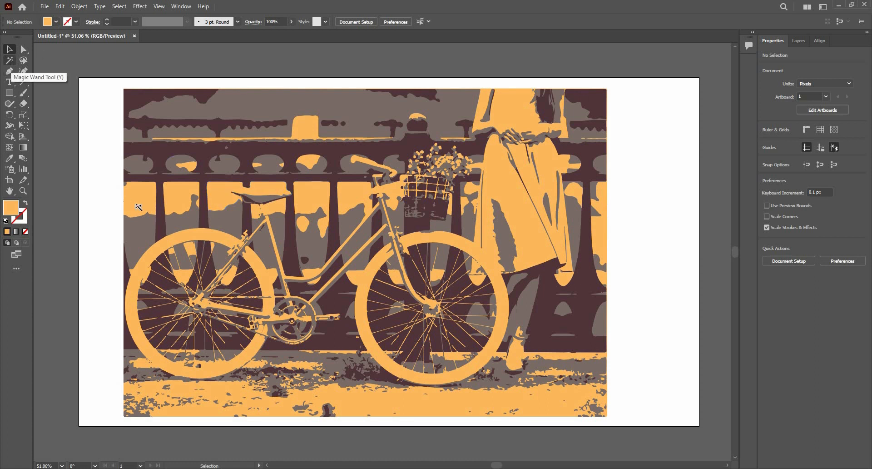
- Select all orange shapes with the Magic Wand, set their fill to blue 0682C6, and deselect them
{"action": "left_click", "coordinate": [10, 61]}
{"action": "left_click", "coordinate": [136, 207]}
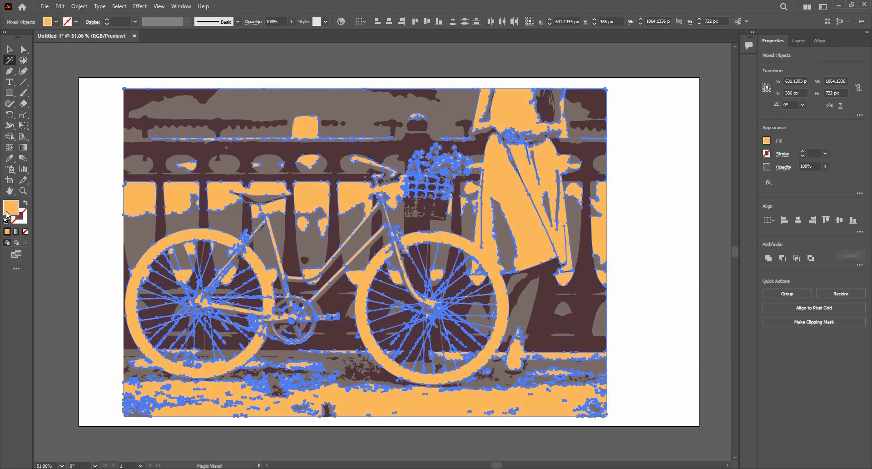
{"action": "double_click", "coordinate": [8, 212]}
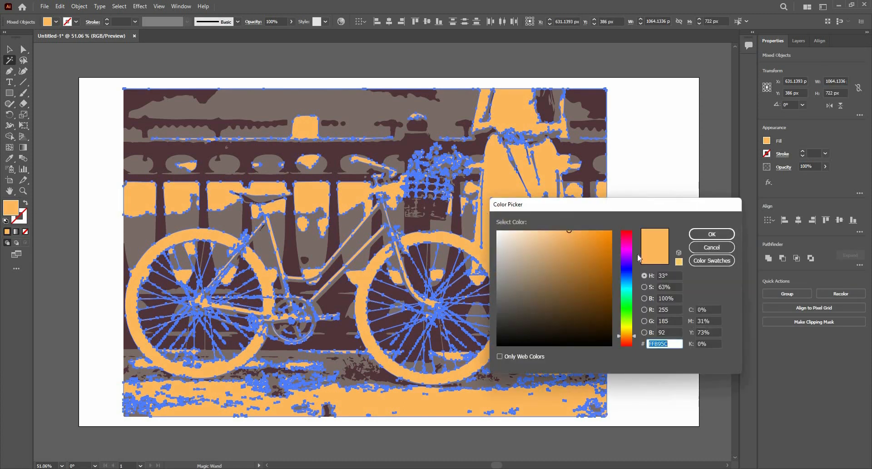
{"action": "mouse_move", "coordinate": [572, 238]}
{"action": "left_mouse_down"}
{"action": "mouse_move", "coordinate": [571, 267]}
{"action": "mouse_move", "coordinate": [572, 237]}
{"action": "mouse_move", "coordinate": [609, 256]}
{"action": "left_mouse_up"}
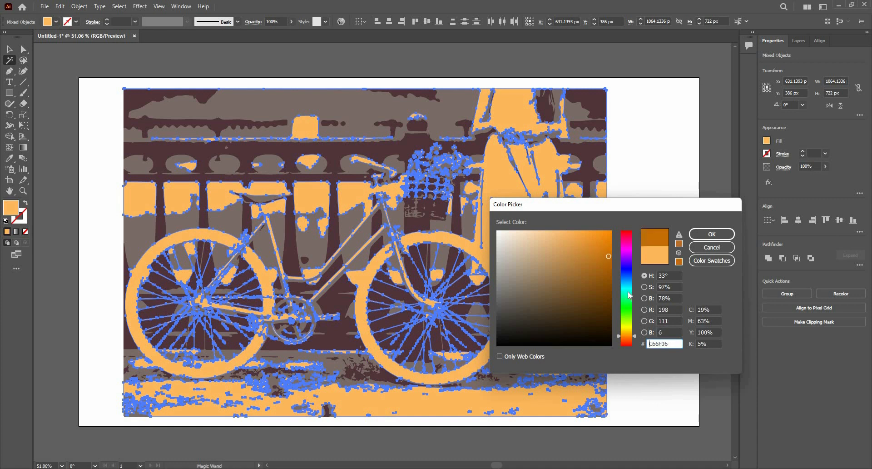
{"action": "left_click_drag", "start_coordinate": [629, 293], "coordinate": [633, 280]}
{"action": "left_click", "coordinate": [712, 234]}
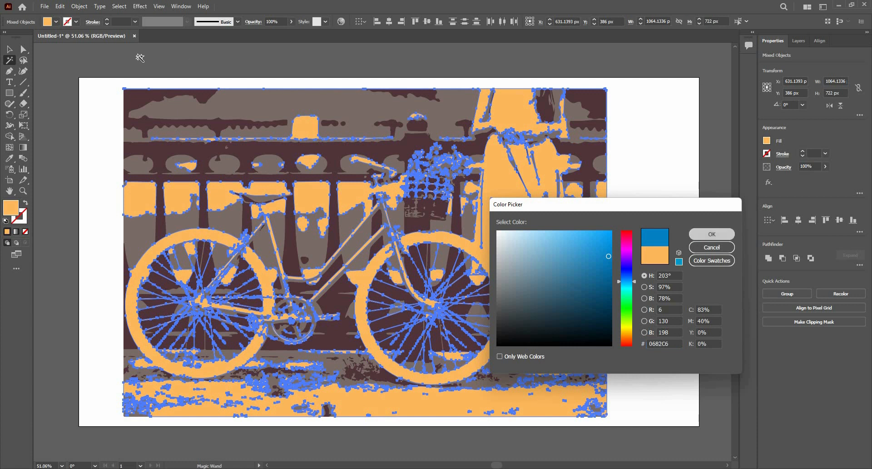
{"action": "left_click", "coordinate": [10, 50]}
{"action": "left_click", "coordinate": [109, 59]}
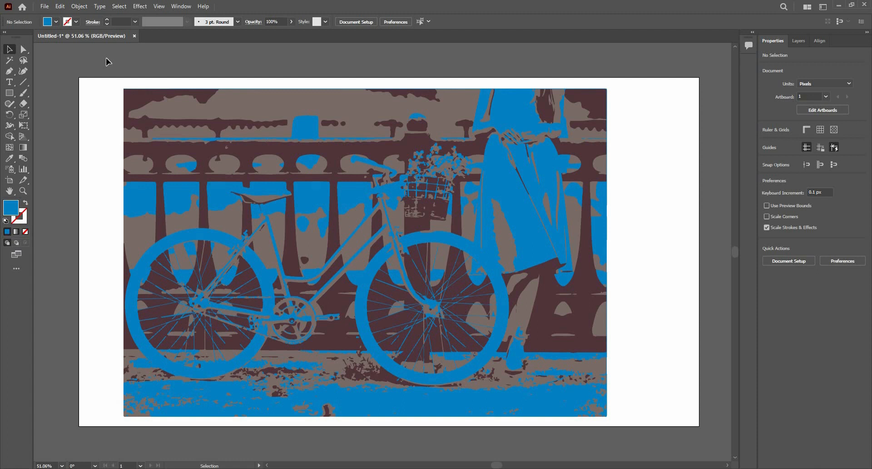
- Undo the blue recolouring and delete the entire traced bike artwork from the artboard
{"action": "key", "text": "ctrl+z"}
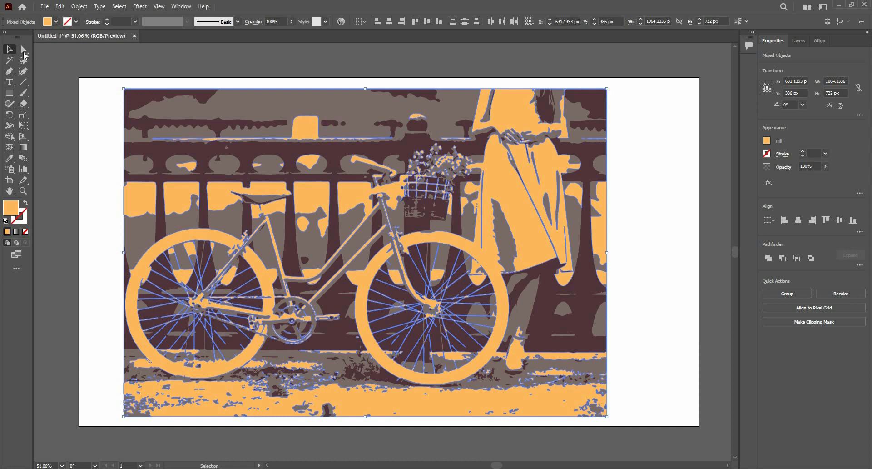
{"action": "left_click", "coordinate": [93, 72]}
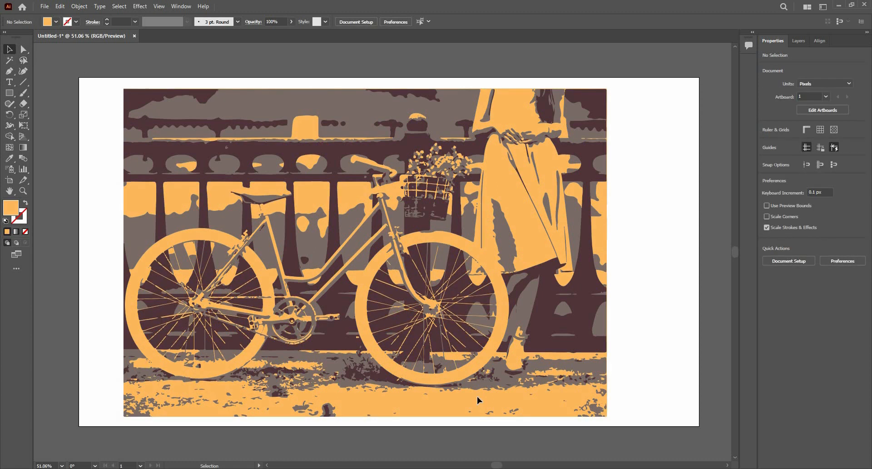
{"action": "key", "text": "ctrl+a"}
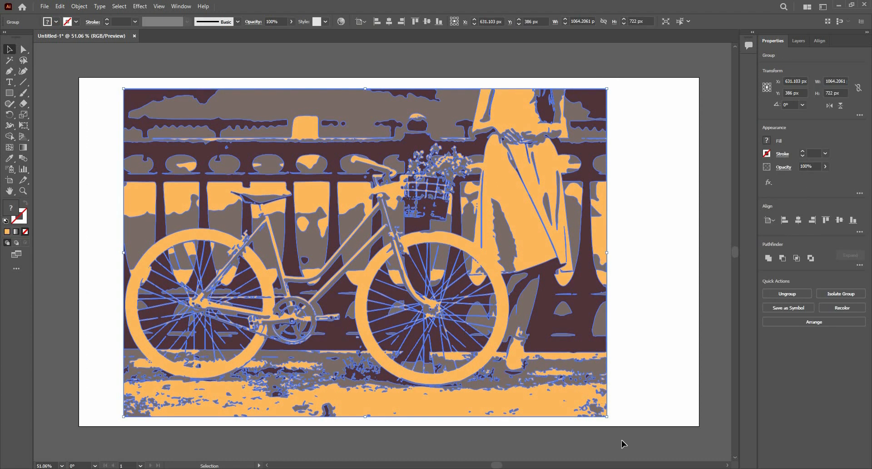
{"action": "key", "text": "Delete"}
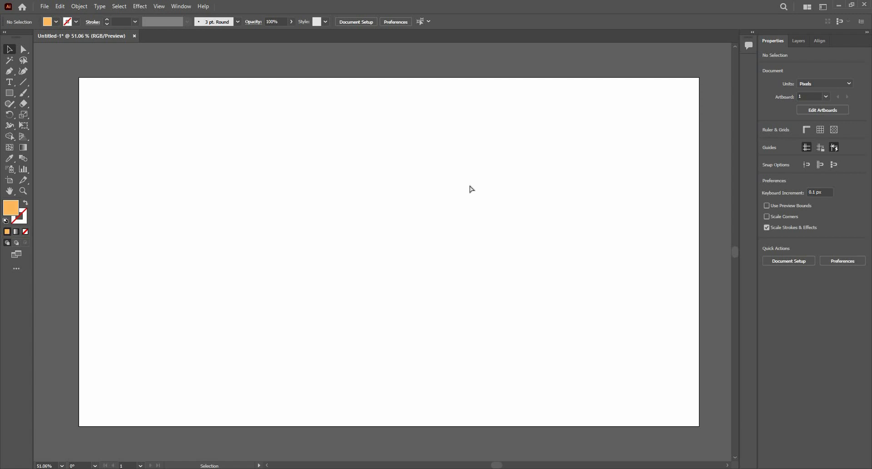
- Place the black-and-white portrait photo from the Desktop as a linked image about 1122 by 748 px and move it to about X 673 px
{"action": "key", "text": "ctrl"}
{"action": "key", "text": "ctrl+shift+p"}
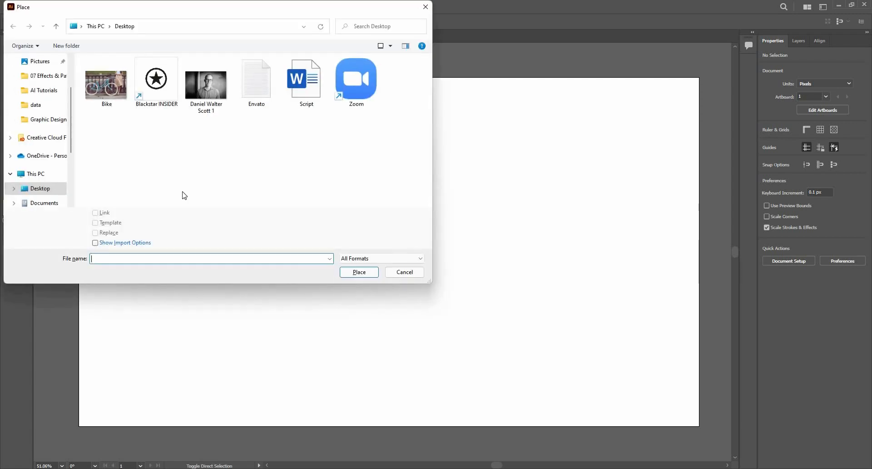
{"action": "left_click", "coordinate": [212, 108]}
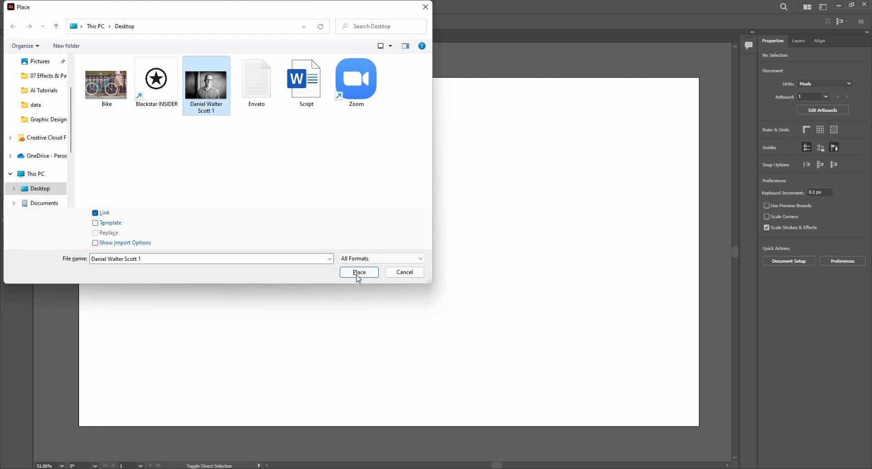
{"action": "left_click", "coordinate": [359, 272]}
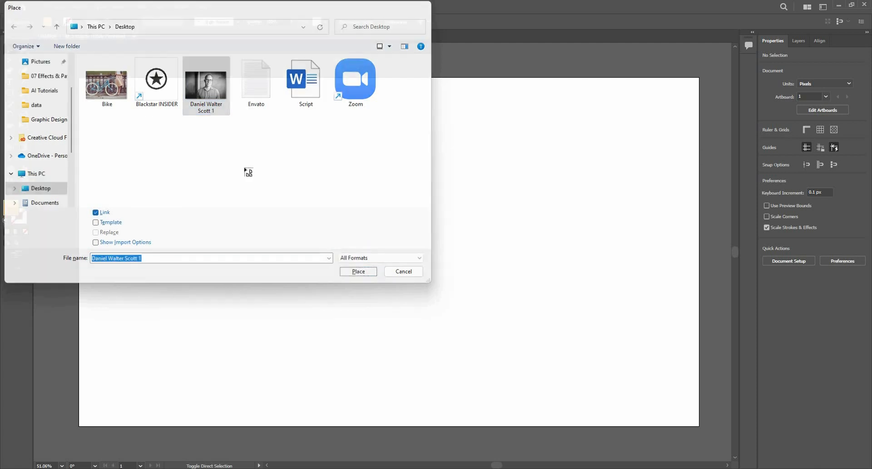
{"action": "left_click_drag", "start_coordinate": [94, 83], "coordinate": [636, 420]}
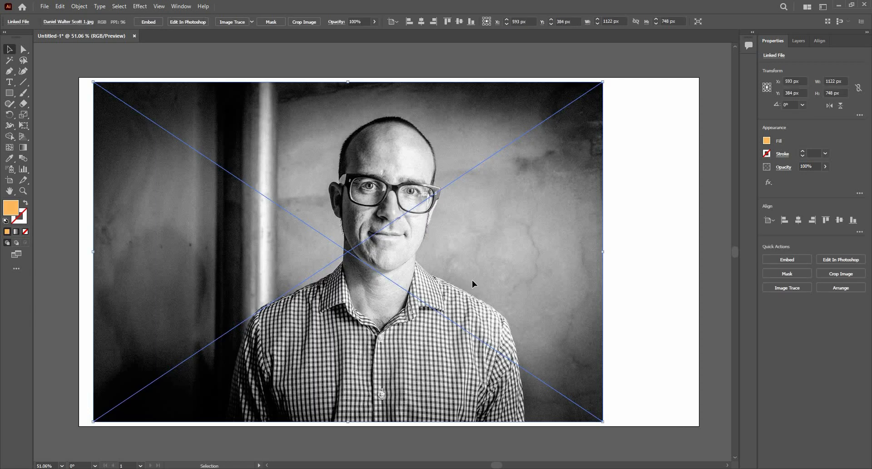
{"action": "left_click_drag", "start_coordinate": [450, 281], "coordinate": [487, 284]}
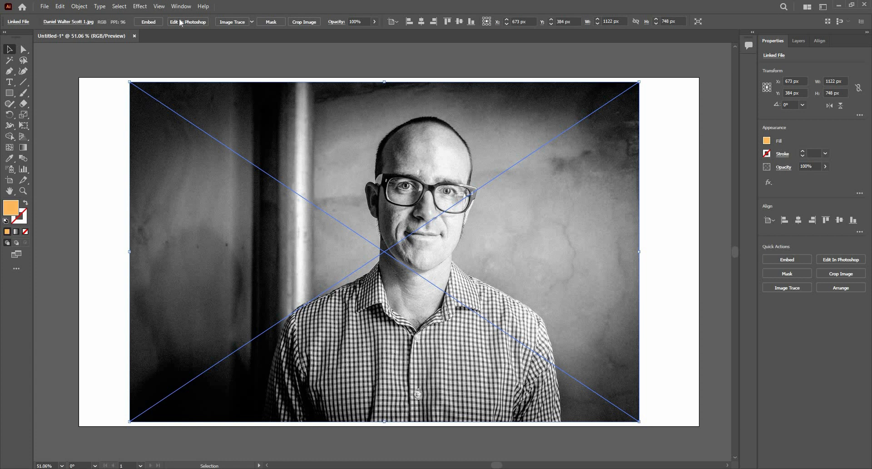
- Try Image Trace on the portrait in Black and White mode with thresholds such as 141 and 106, and close the trace settings
{"action": "left_click", "coordinate": [239, 25]}
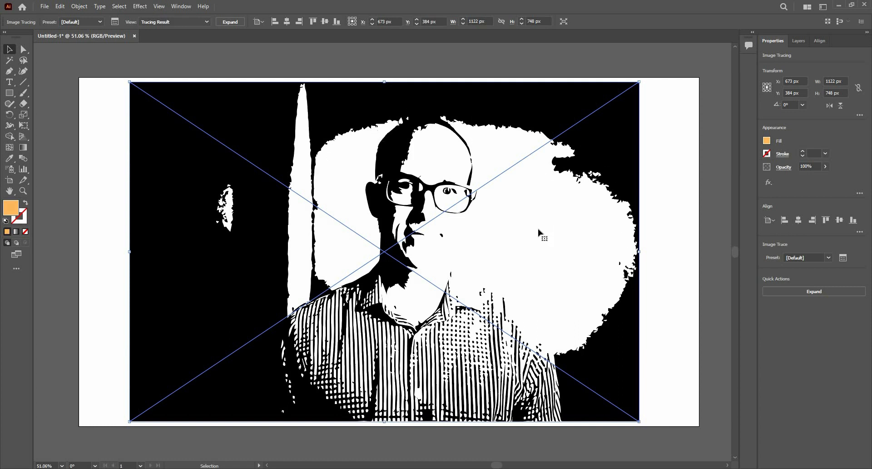
{"action": "left_click", "coordinate": [115, 22]}
{"action": "left_click", "coordinate": [657, 187]}
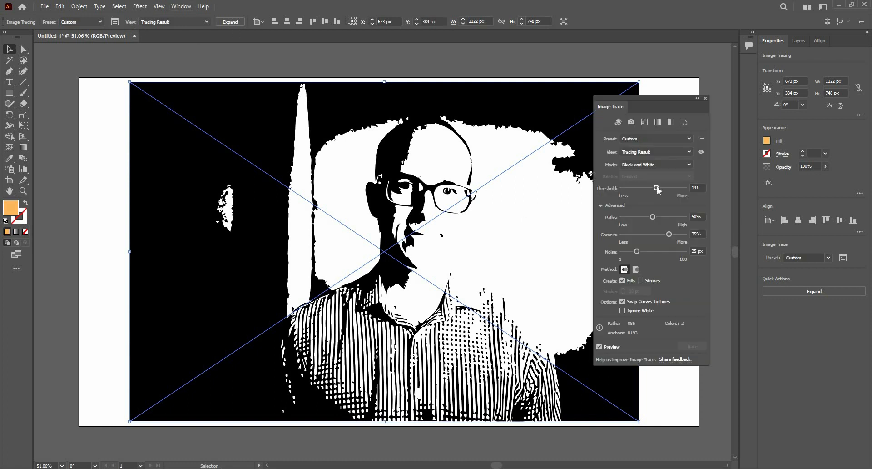
{"action": "left_click_drag", "start_coordinate": [657, 188], "coordinate": [648, 188]}
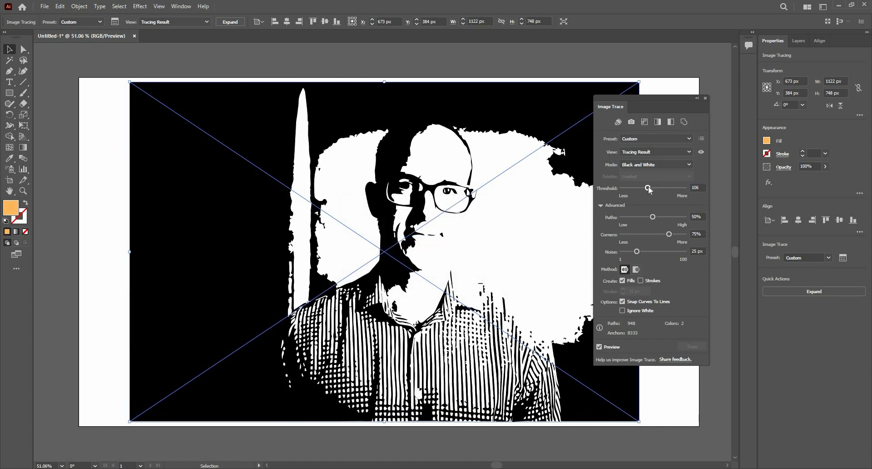
{"action": "left_click", "coordinate": [705, 99]}
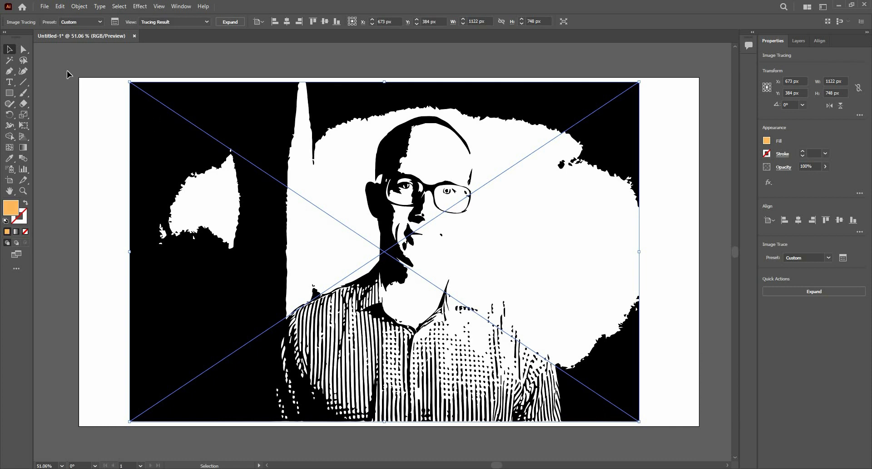
- Undo the threshold adjustments and the Image Trace to restore the linked portrait photo
{"action": "key", "text": "a"}
{"action": "key", "text": "ctrl+z"}
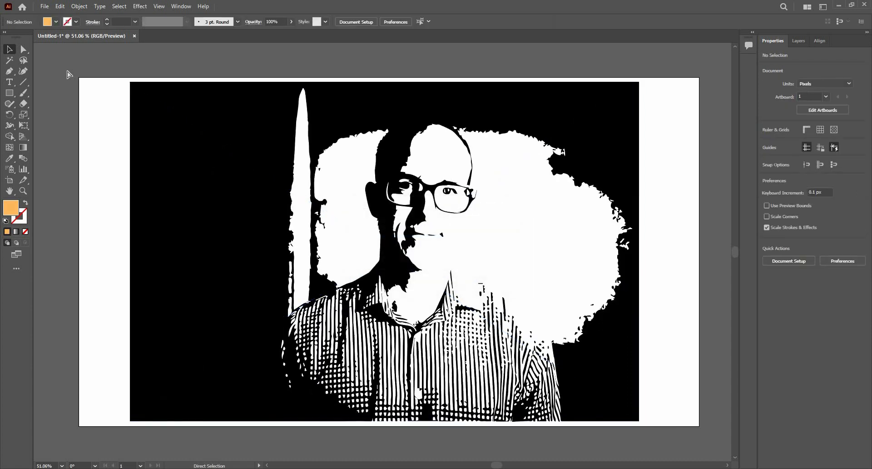
{"action": "key", "text": "ctrl+z"}
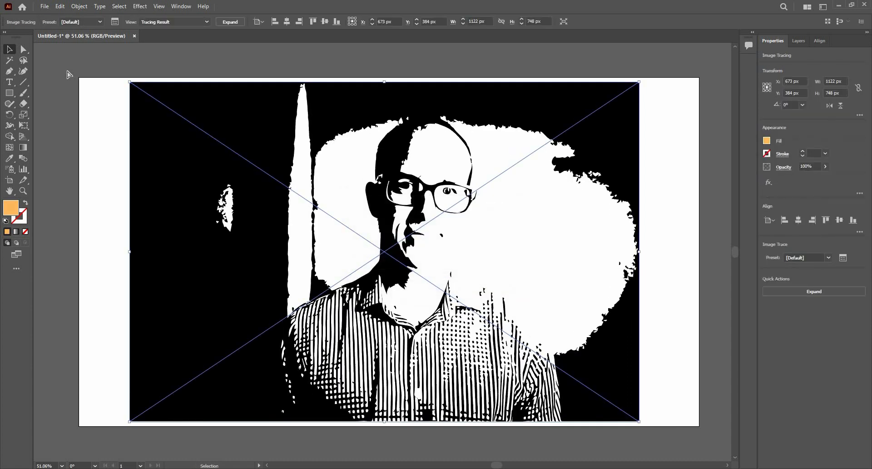
{"action": "key", "text": "ctrl+z"}
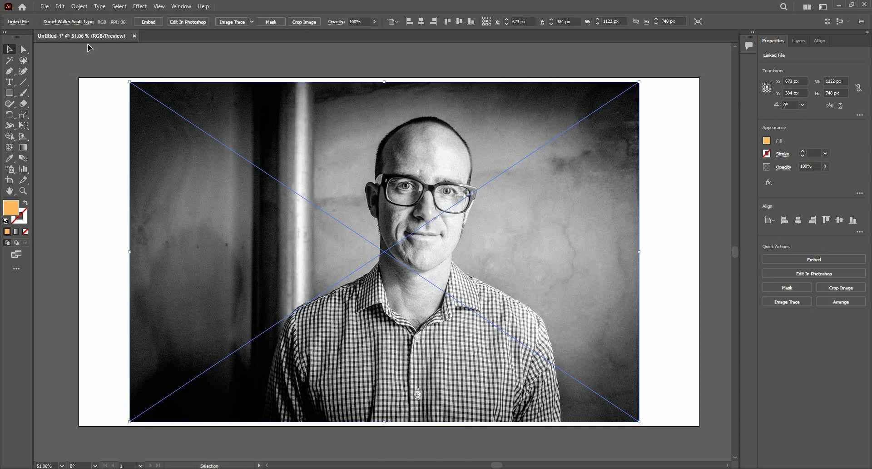
- Open the linked portrait for editing in Photoshop and unlock its Background layer
{"action": "left_click", "coordinate": [182, 24]}
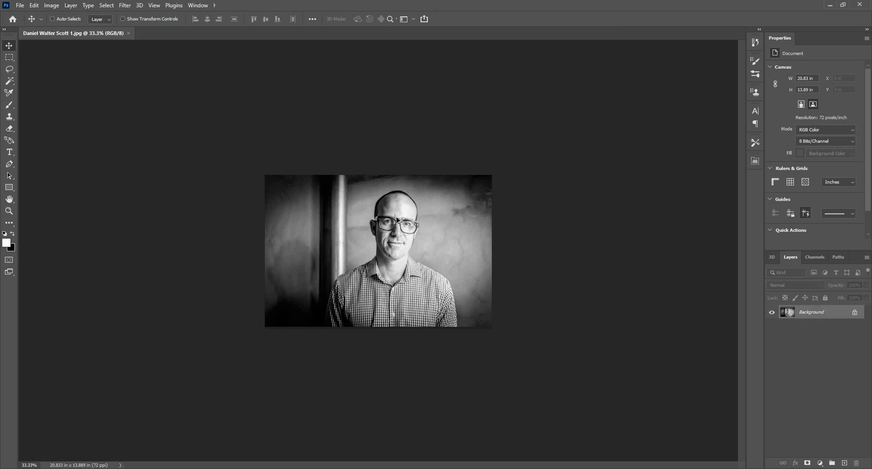
{"action": "scroll", "coordinate": [395, 225], "scroll_direction": "up", "scroll_amount": 1}
{"action": "scroll", "coordinate": [416, 196], "scroll_direction": "up", "scroll_amount": 1}
{"action": "scroll", "coordinate": [422, 191], "scroll_direction": "up", "scroll_amount": 4}
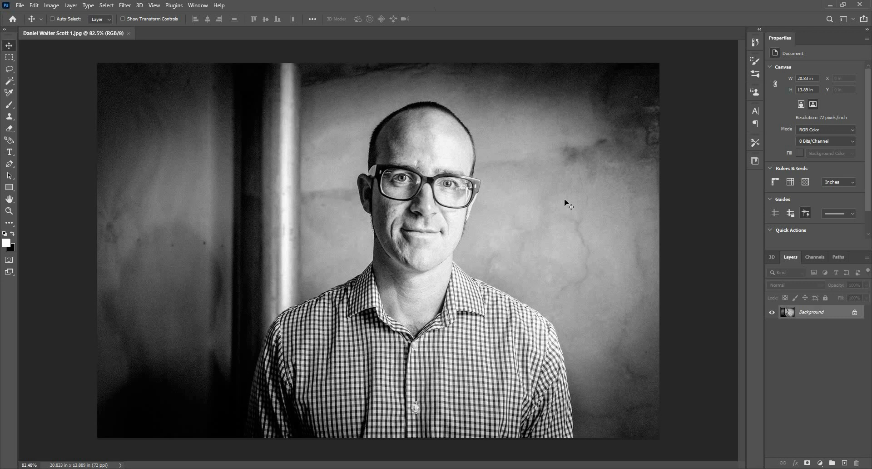
{"action": "left_click", "coordinate": [855, 314]}
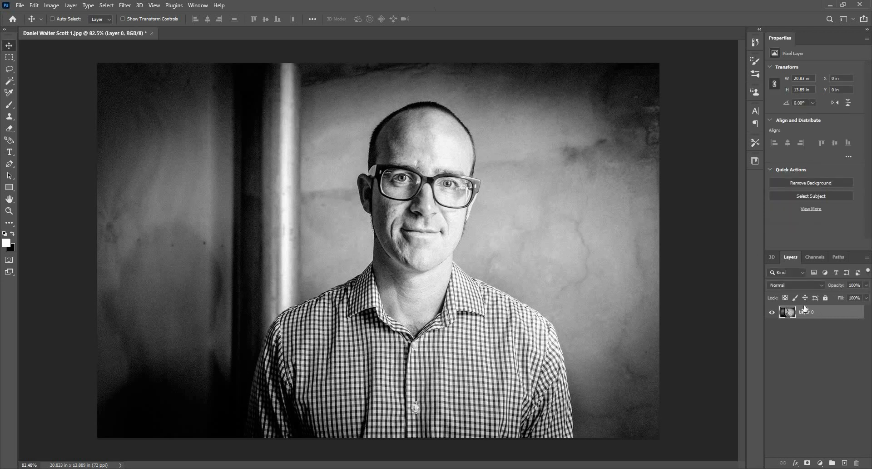
- Create a selection around the man in the portrait using Select Subject
{"action": "left_click", "coordinate": [8, 70]}
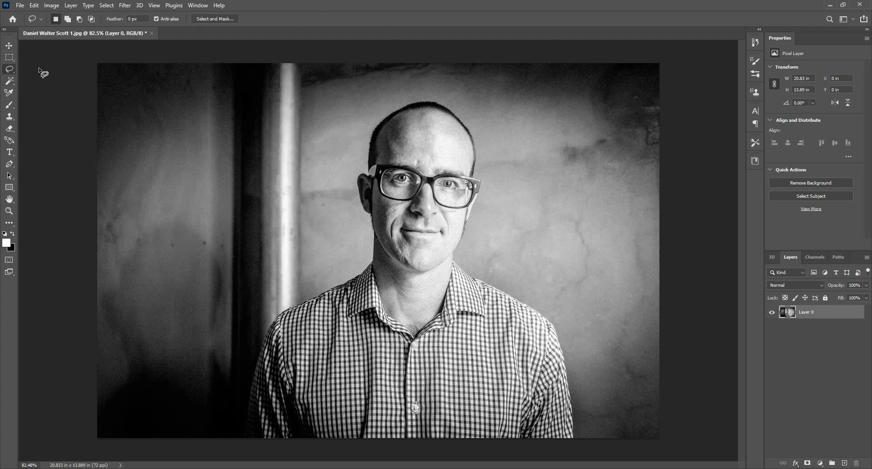
{"action": "key", "text": "w"}
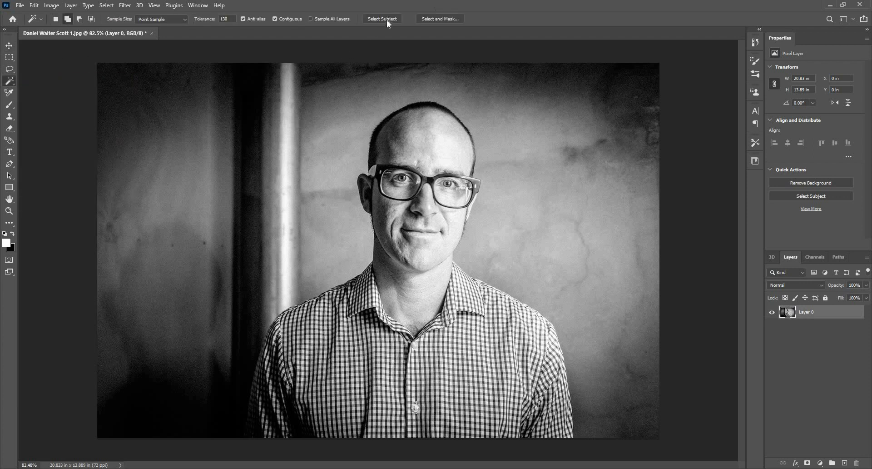
{"action": "left_click", "coordinate": [385, 20]}
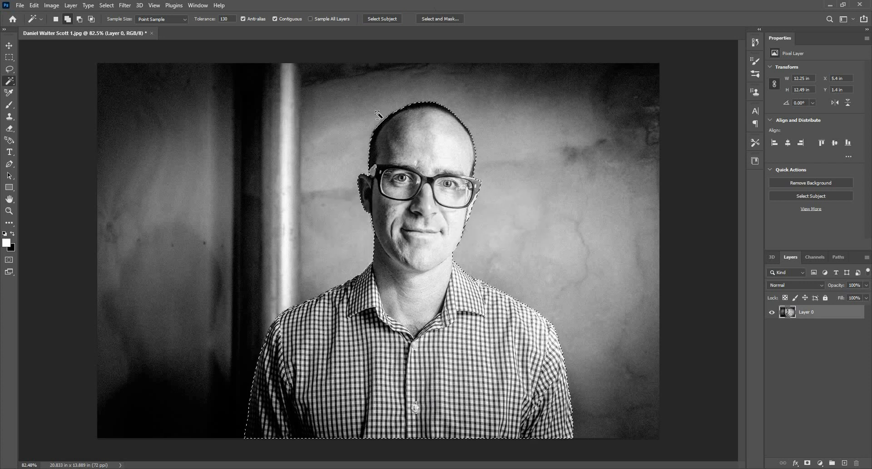
- Add the missed patch between the glasses frame and the ear to the selection with the Lasso tool and check the outline around the head
{"action": "scroll", "coordinate": [365, 133], "scroll_direction": "up", "scroll_amount": 6}
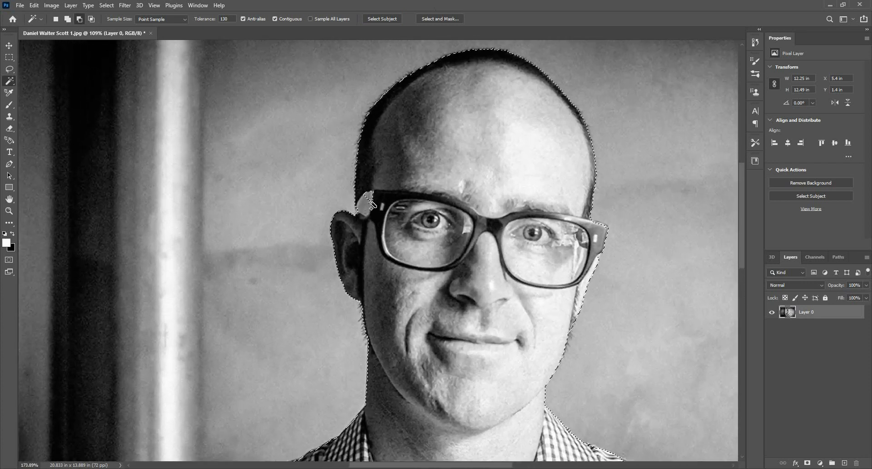
{"action": "scroll", "coordinate": [334, 132], "scroll_direction": "up", "scroll_amount": 2}
{"action": "scroll", "coordinate": [334, 133], "scroll_direction": "down", "scroll_amount": 4}
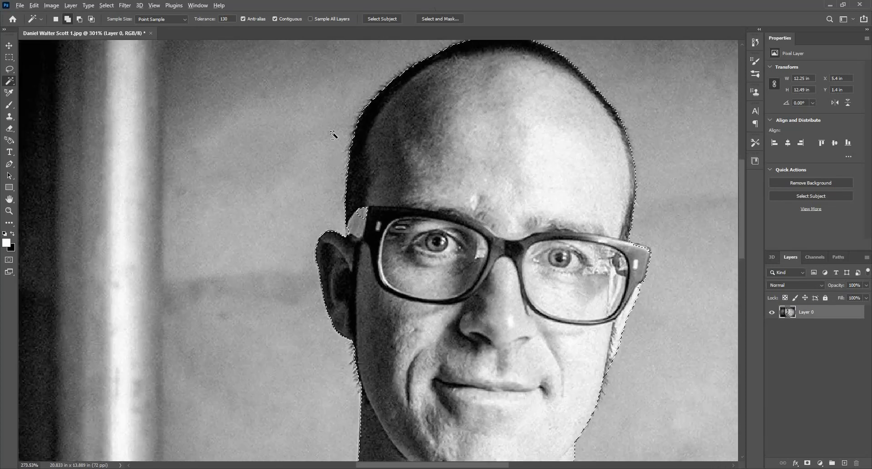
{"action": "left_click", "coordinate": [10, 69]}
{"action": "scroll", "coordinate": [381, 248], "scroll_direction": "up", "scroll_amount": 3}
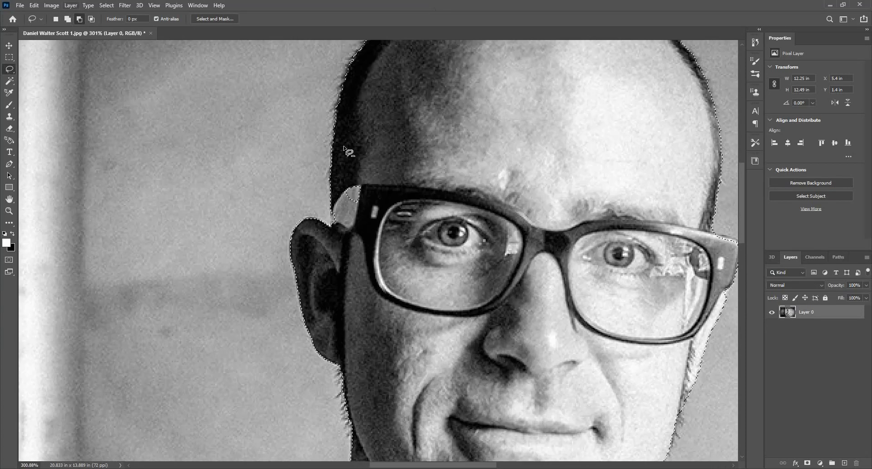
{"action": "scroll", "coordinate": [344, 183], "scroll_direction": "up", "scroll_amount": 3}
{"action": "mouse_move", "coordinate": [341, 186]}
{"action": "left_mouse_down"}
{"action": "mouse_move", "coordinate": [379, 183]}
{"action": "mouse_move", "coordinate": [332, 228]}
{"action": "mouse_move", "coordinate": [331, 241]}
{"action": "left_mouse_up"}
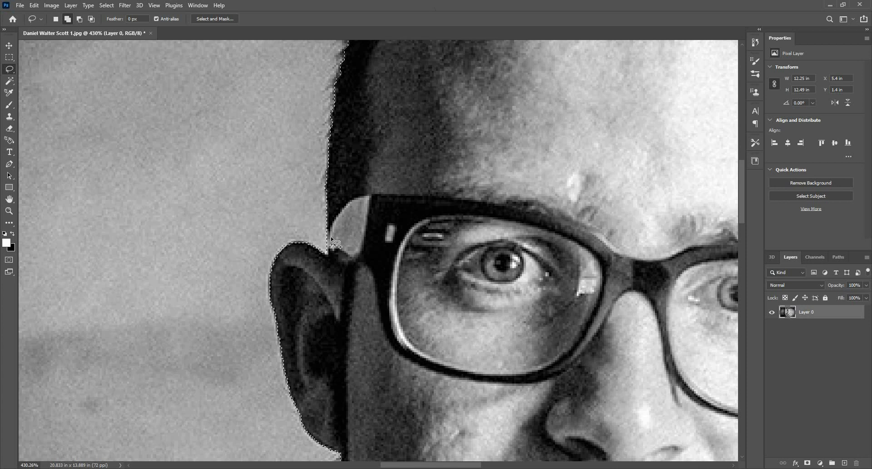
{"action": "scroll", "coordinate": [338, 263], "scroll_direction": "down", "scroll_amount": 1}
{"action": "scroll", "coordinate": [310, 162], "scroll_direction": "down", "scroll_amount": 8}
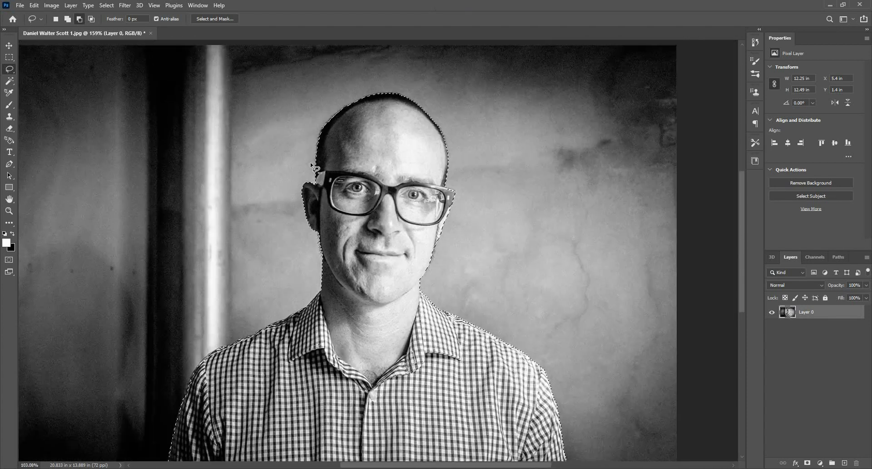
{"action": "scroll", "coordinate": [482, 87], "scroll_direction": "up", "scroll_amount": 3}
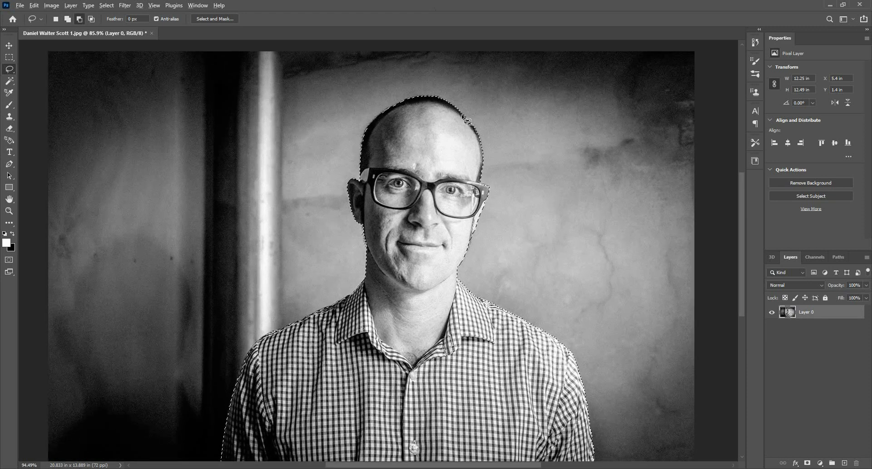
{"action": "scroll", "coordinate": [460, 118], "scroll_direction": "up", "scroll_amount": 5}
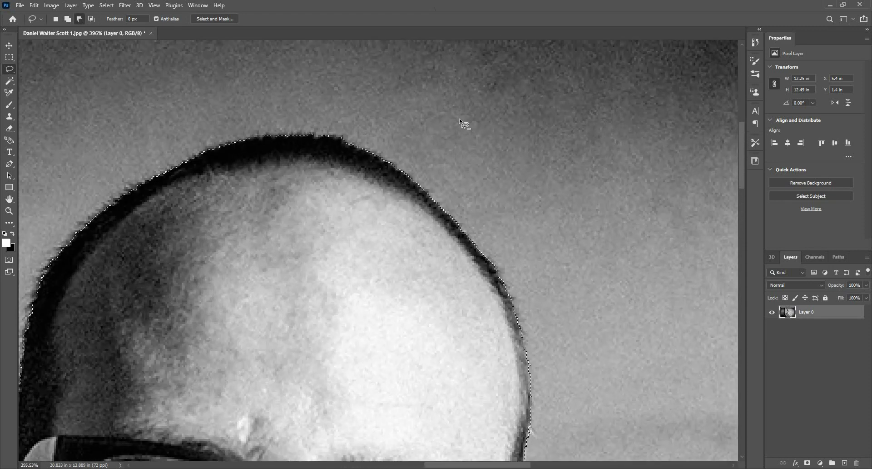
{"action": "scroll", "coordinate": [459, 119], "scroll_direction": "down", "scroll_amount": 5}
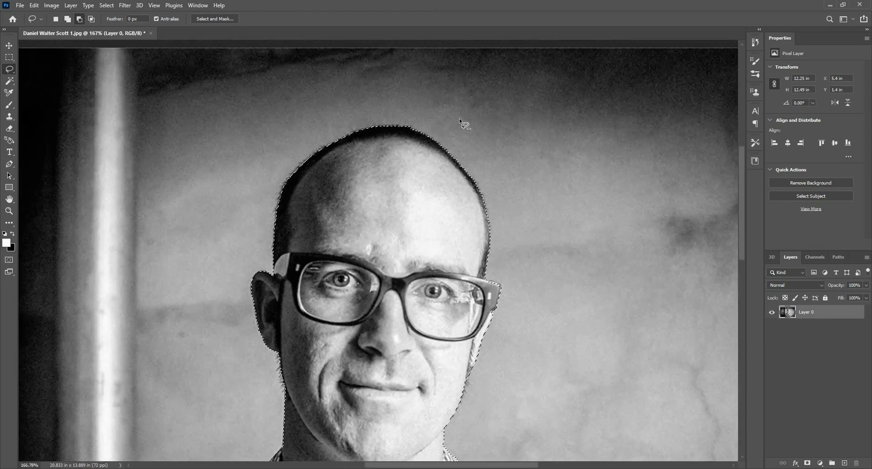
- Mask out the background with a layer mask from the selection and save the portrait to the Desktop as a Photoshop PDF
{"action": "scroll", "coordinate": [459, 118], "scroll_direction": "down", "scroll_amount": 3}
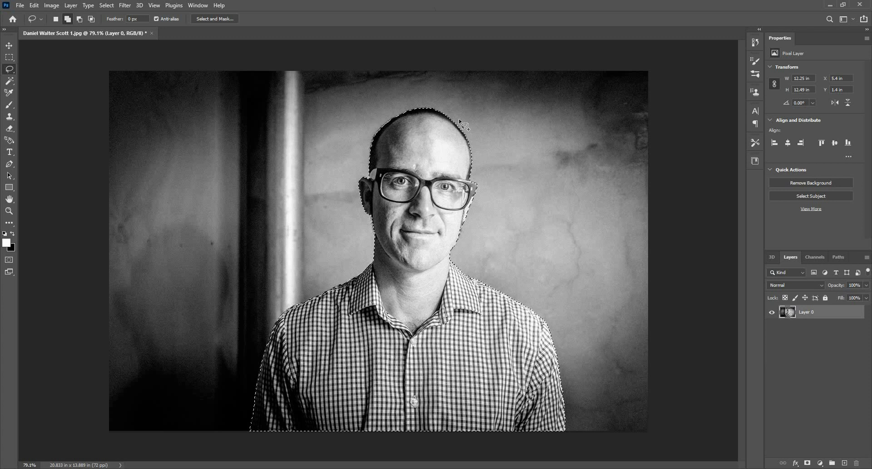
{"action": "left_click", "coordinate": [809, 463]}
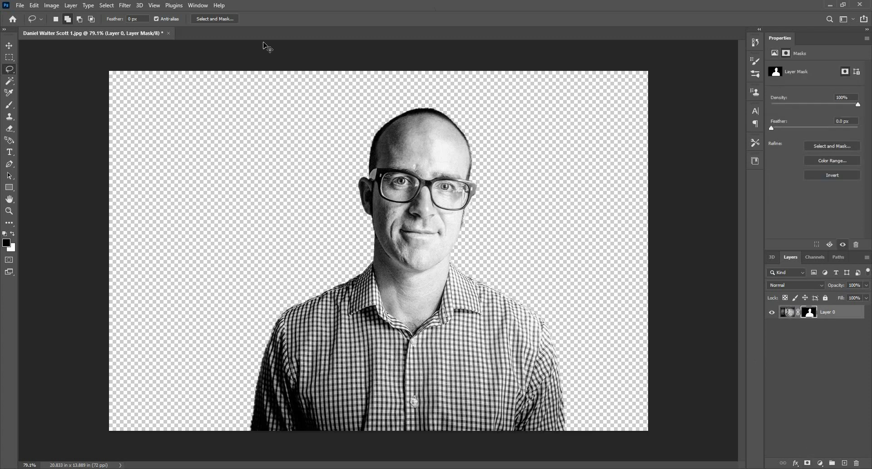
{"action": "key", "text": "ctrl+shift+s"}
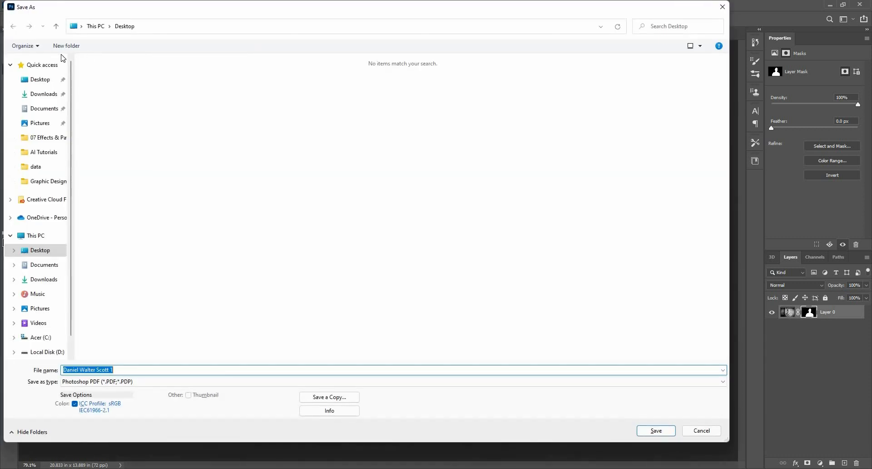
{"action": "left_click", "coordinate": [659, 432]}
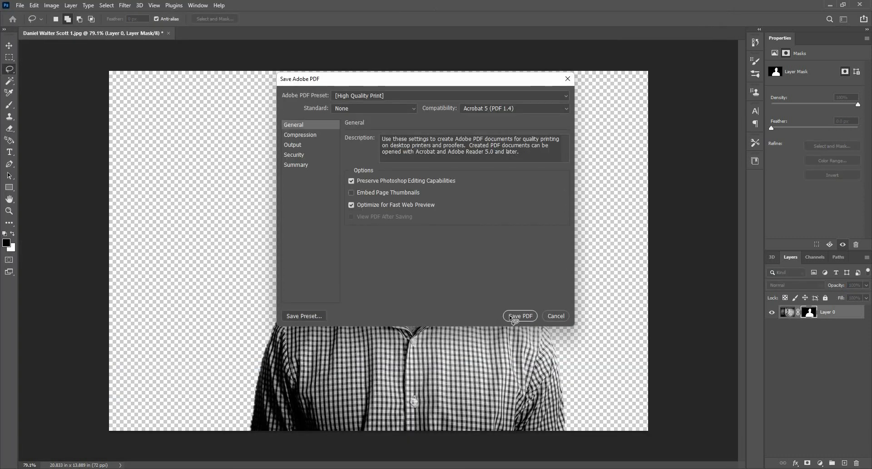
{"action": "left_click", "coordinate": [509, 315]}
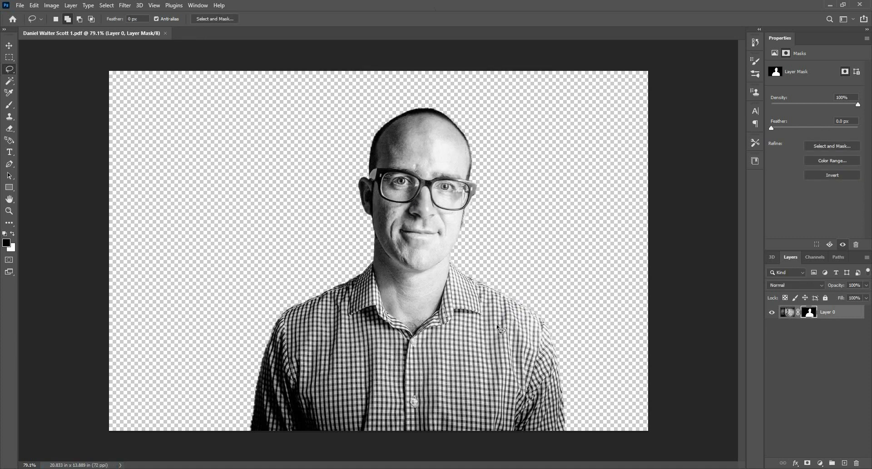
- Close Photoshop, return to Illustrator and place the masked portrait PDF on the artboard at about 1063.5 × 709 px
{"action": "left_click", "coordinate": [861, 6]}
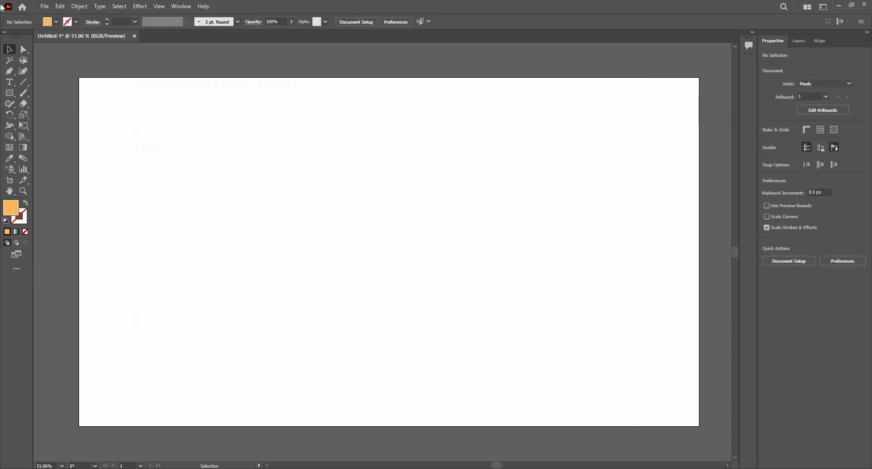
{"action": "key", "text": "ctrl+shift+p"}
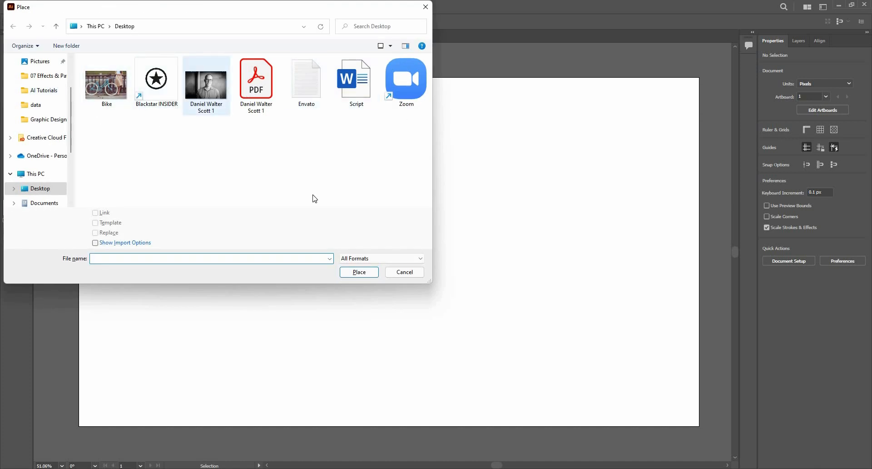
{"action": "left_click", "coordinate": [257, 84]}
{"action": "left_click", "coordinate": [366, 272]}
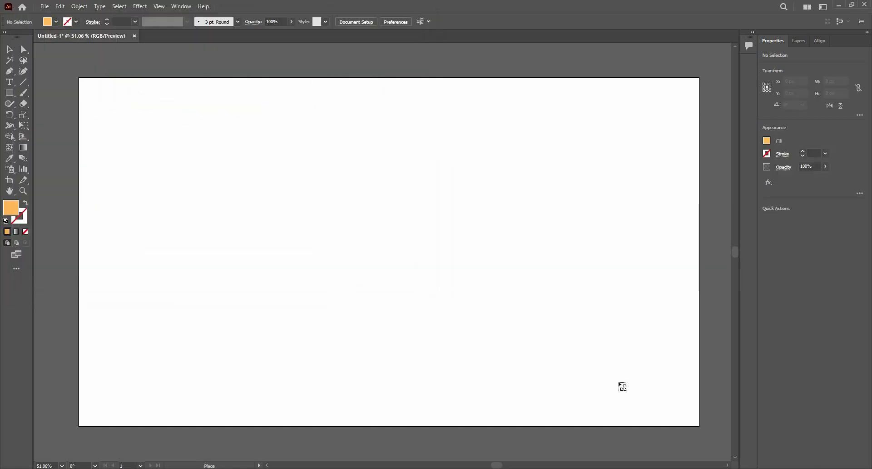
{"action": "left_click_drag", "start_coordinate": [686, 410], "coordinate": [686, 411]}
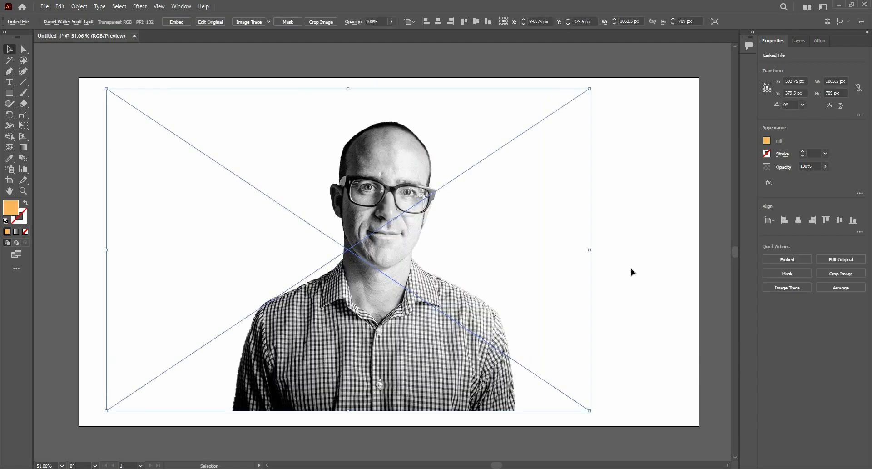
- Apply Image Trace to the placed portrait with the default preset and open the detailed tracing settings
{"action": "key", "text": "ctrl+shift+a"}
{"action": "left_click", "coordinate": [271, 89]}
{"action": "left_click", "coordinate": [253, 27]}
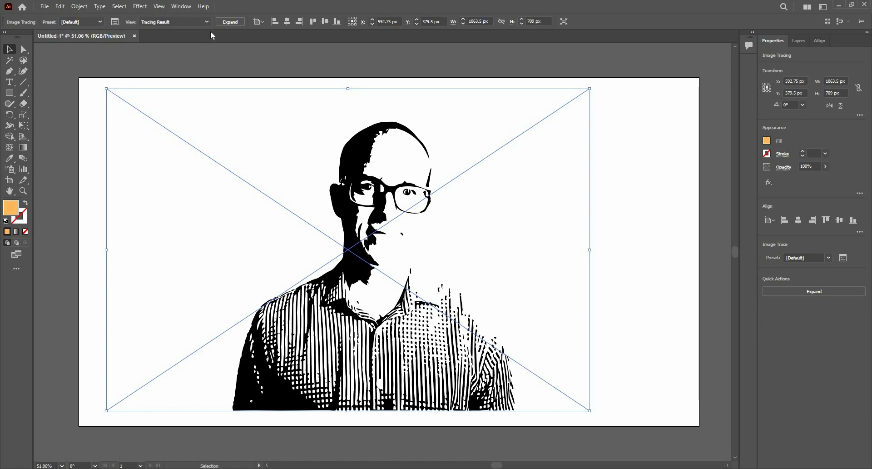
{"action": "left_click", "coordinate": [115, 22]}
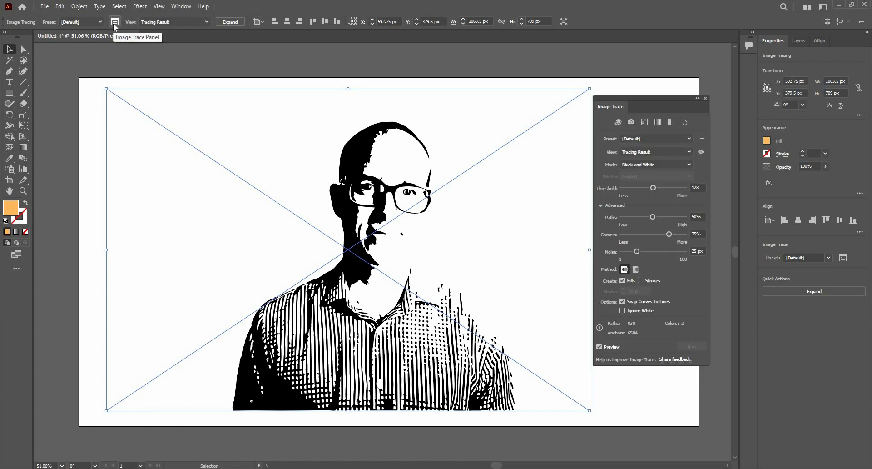
- Compare the Tracing Result with Outlines, Outlines, Outlines with Source Image and Source Image views, and return to Tracing Result
{"action": "left_click", "coordinate": [651, 152]}
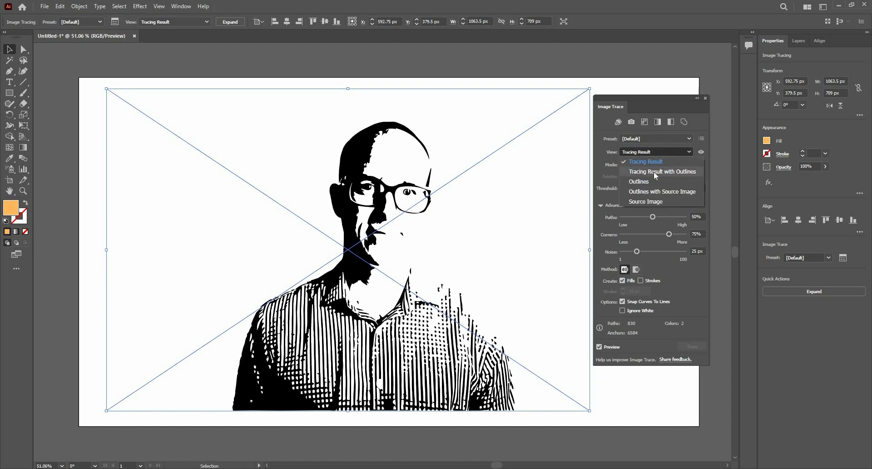
{"action": "left_click", "coordinate": [653, 170]}
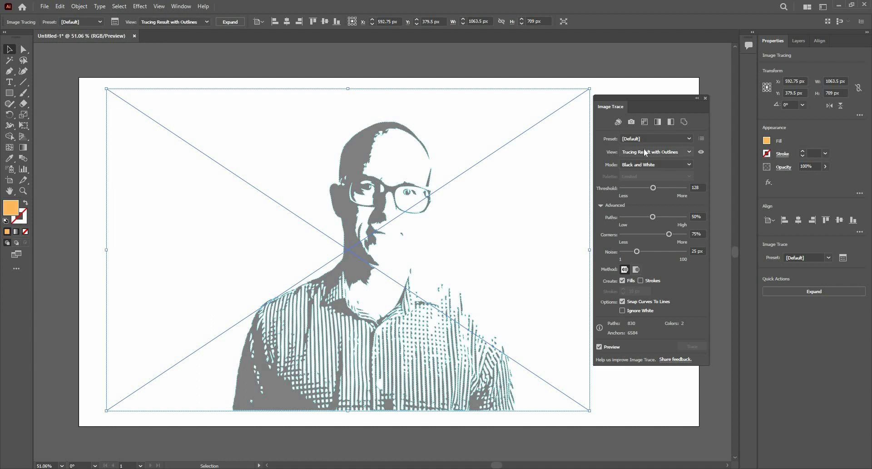
{"action": "left_click", "coordinate": [671, 152]}
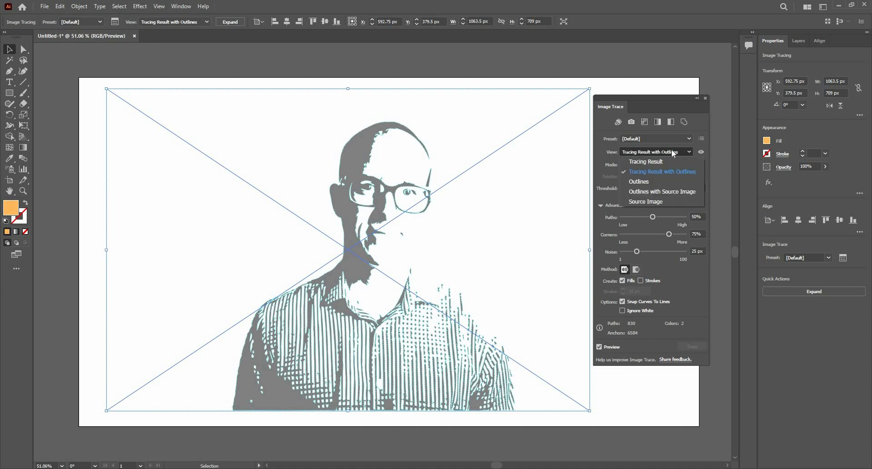
{"action": "left_click", "coordinate": [652, 180]}
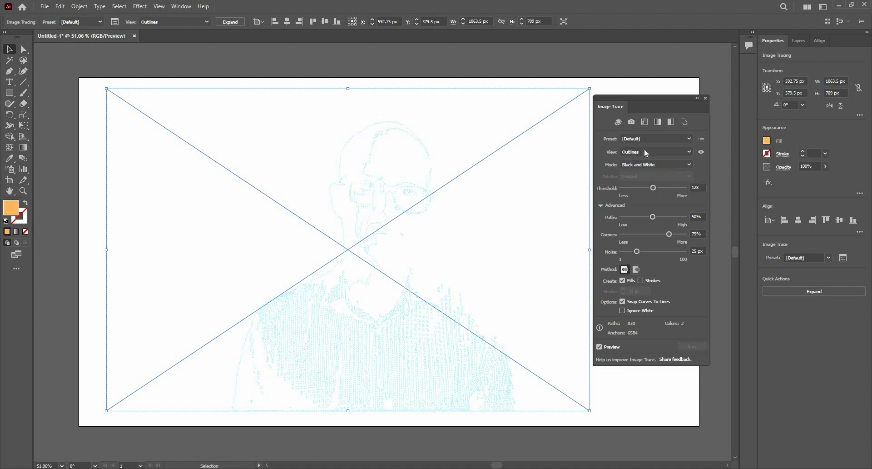
{"action": "left_click", "coordinate": [654, 152]}
{"action": "left_click", "coordinate": [654, 191]}
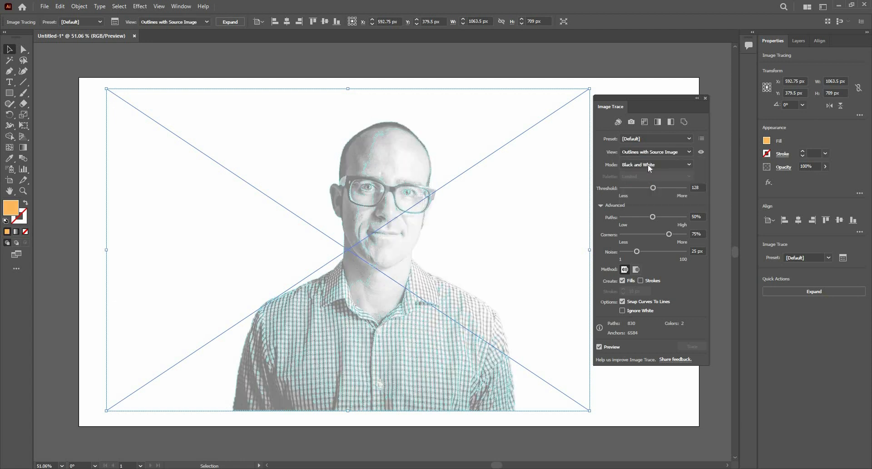
{"action": "left_click", "coordinate": [645, 152]}
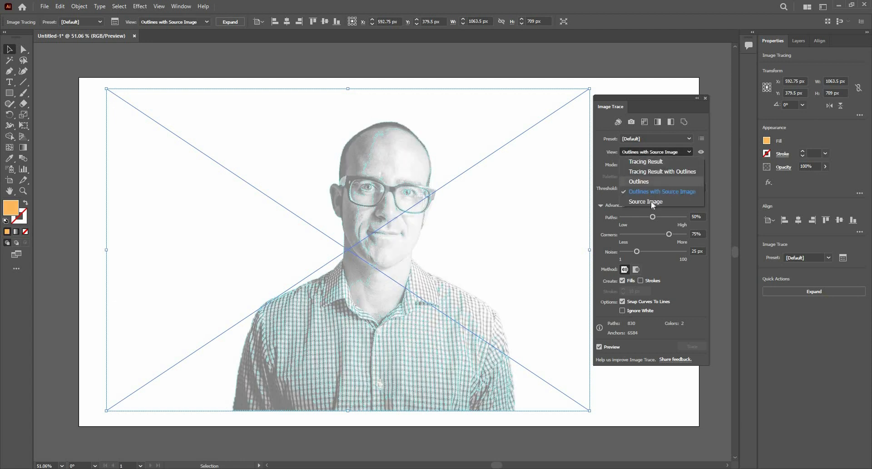
{"action": "left_click", "coordinate": [650, 201]}
{"action": "left_click", "coordinate": [654, 152]}
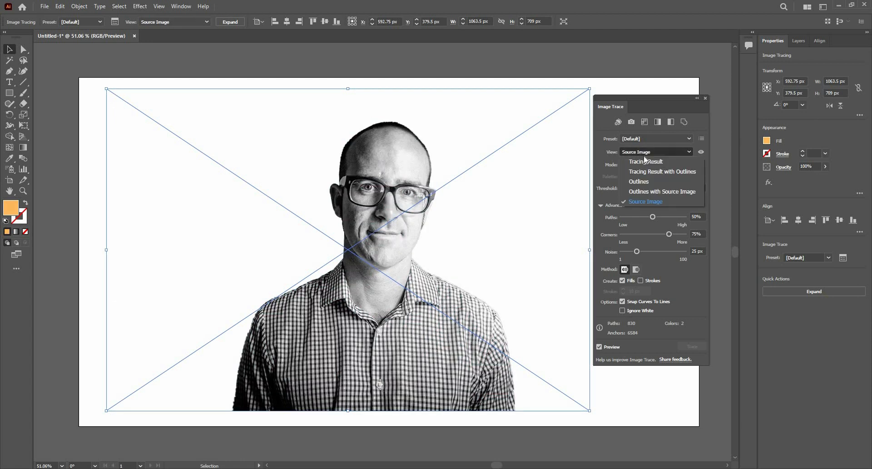
{"action": "left_click", "coordinate": [639, 162]}
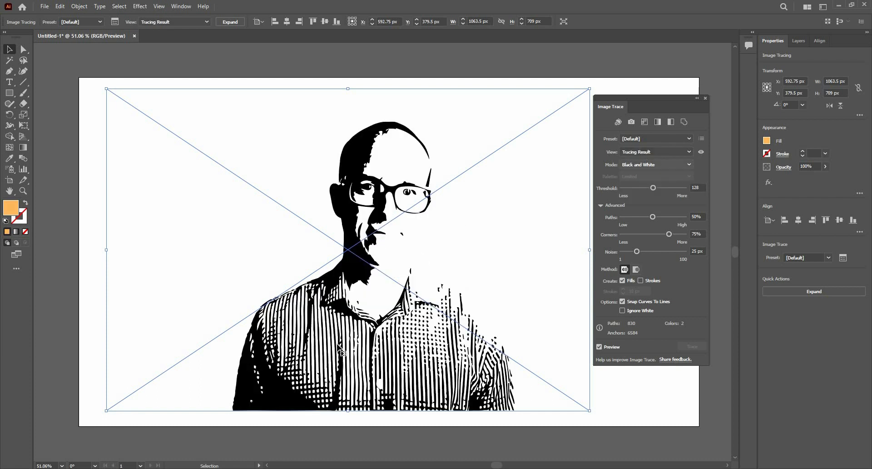
- Try threshold values such as 165 and 108 on the black-and-white trace and set the threshold to 119
{"action": "left_click", "coordinate": [661, 142]}
{"action": "left_click", "coordinate": [651, 161]}
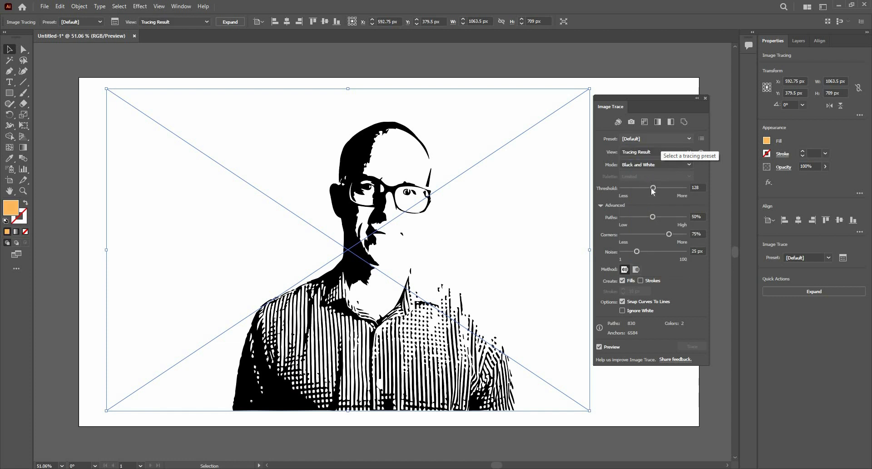
{"action": "left_click", "coordinate": [661, 189]}
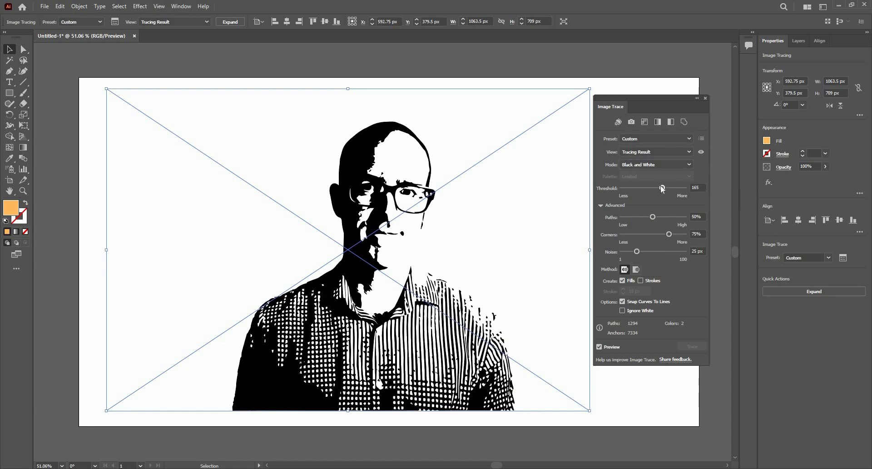
{"action": "left_click", "coordinate": [673, 187]}
{"action": "left_click", "coordinate": [648, 187]}
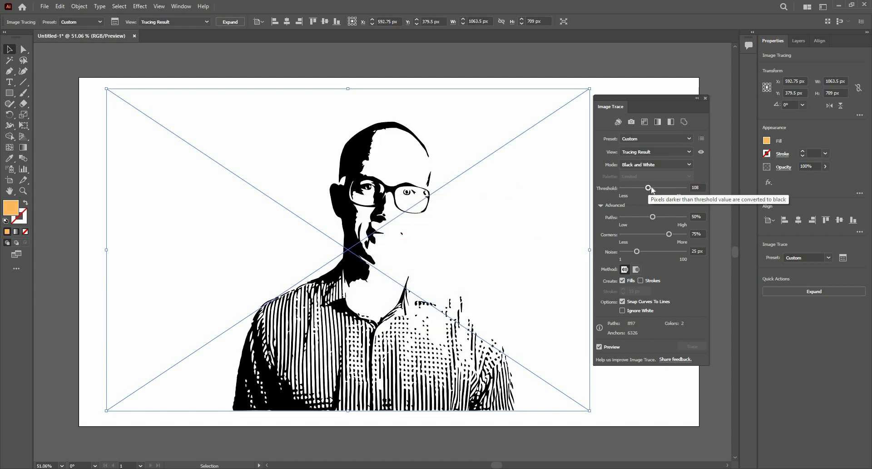
{"action": "left_click", "coordinate": [651, 187]}
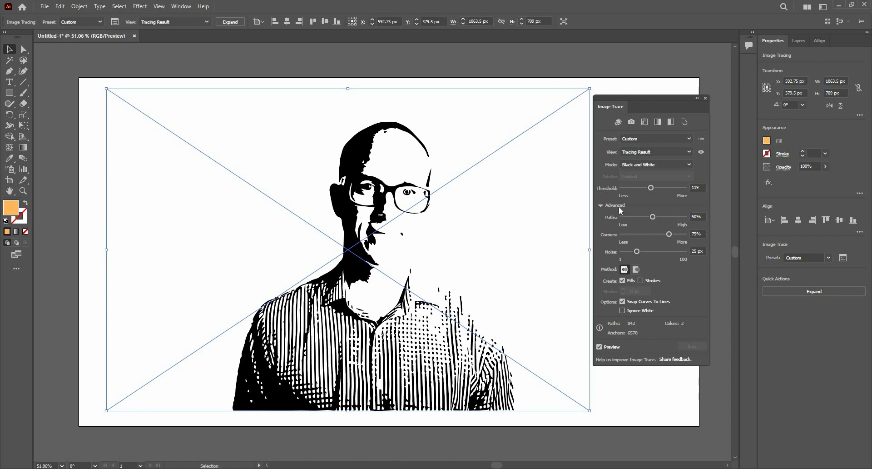
- Set the trace's Paths to 100% and Corners to 0%
{"action": "left_click", "coordinate": [687, 219]}
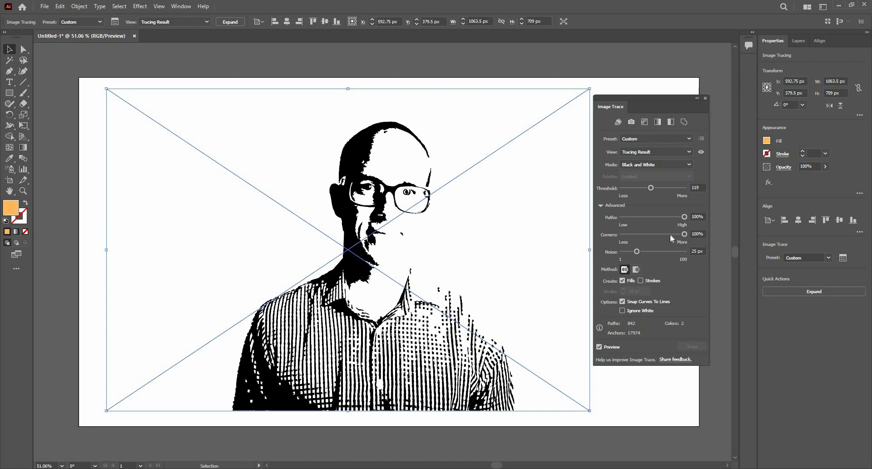
{"action": "left_click_drag", "start_coordinate": [642, 236], "coordinate": [612, 237]}
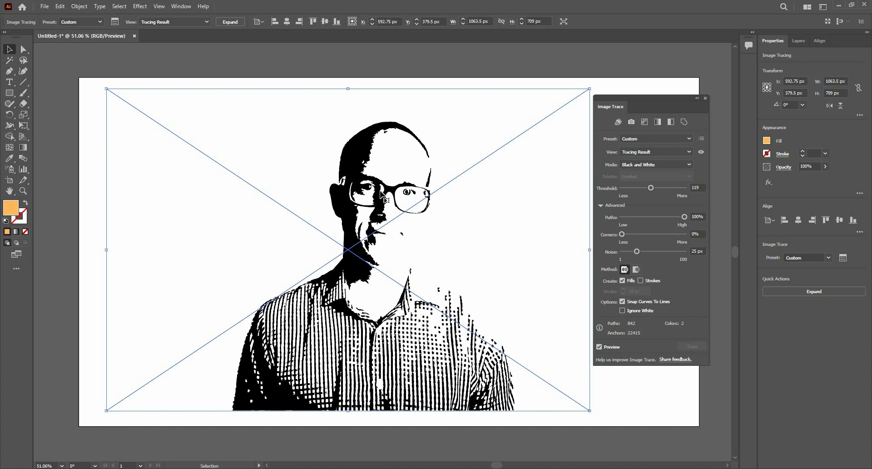
{"action": "scroll", "coordinate": [386, 188], "scroll_direction": "up", "scroll_amount": 1}
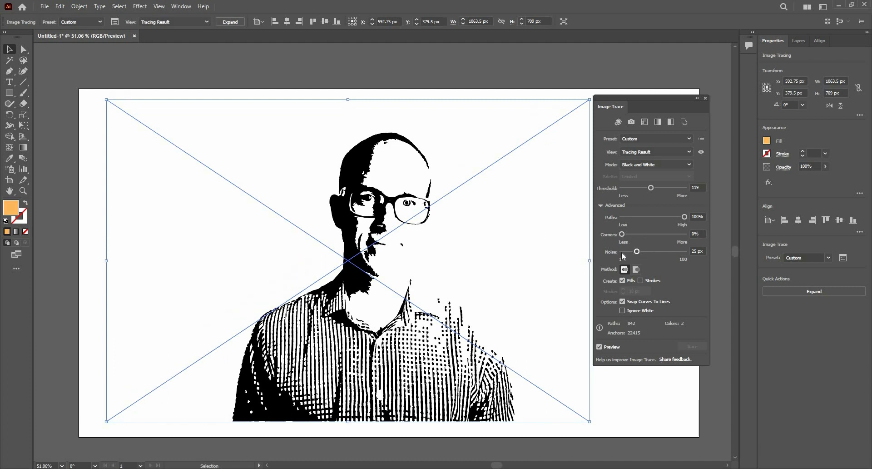
- Try a Noise of 100 px on the portrait trace and set Noise to 1 px
{"action": "left_click_drag", "start_coordinate": [613, 255], "coordinate": [613, 255]}
{"action": "left_click_drag", "start_coordinate": [693, 256], "coordinate": [692, 256]}
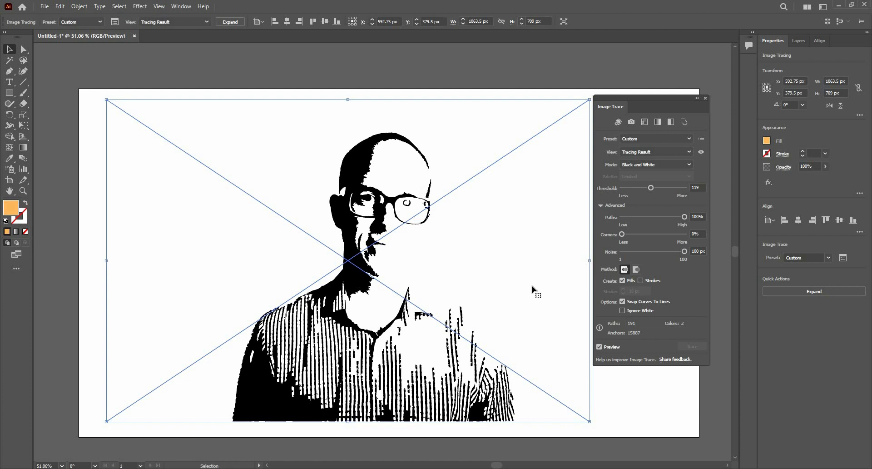
{"action": "left_click_drag", "start_coordinate": [613, 256], "coordinate": [606, 256]}
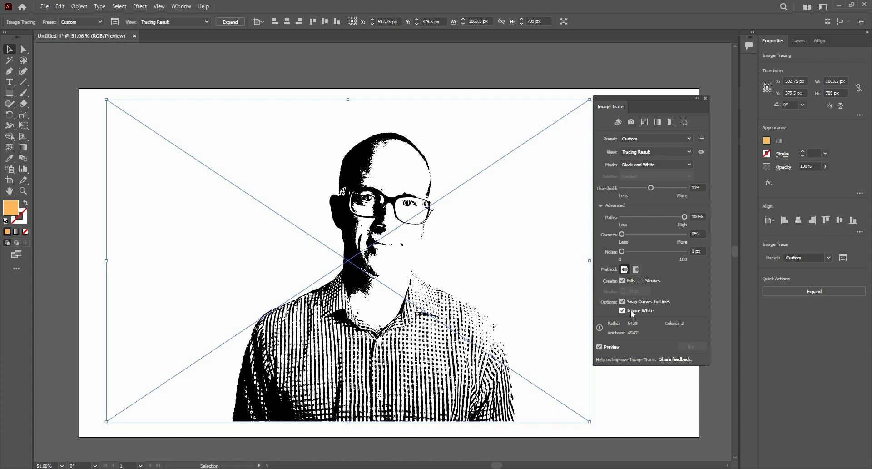
- Toggle Ignore White for the trace to compare both results, leaving it off
{"action": "left_click", "coordinate": [623, 310]}
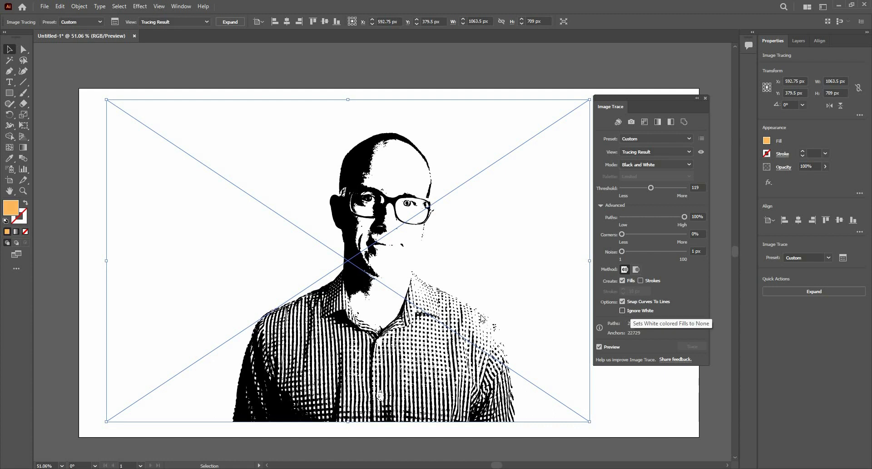
{"action": "left_click", "coordinate": [623, 310]}
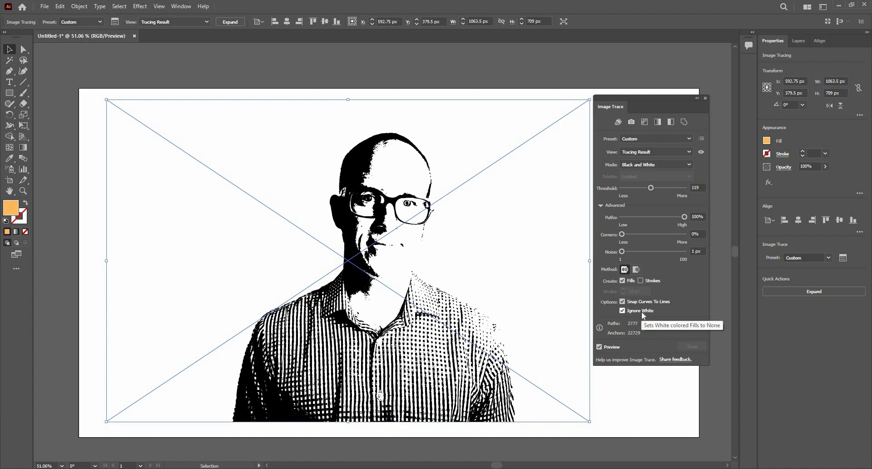
{"action": "left_click", "coordinate": [643, 313]}
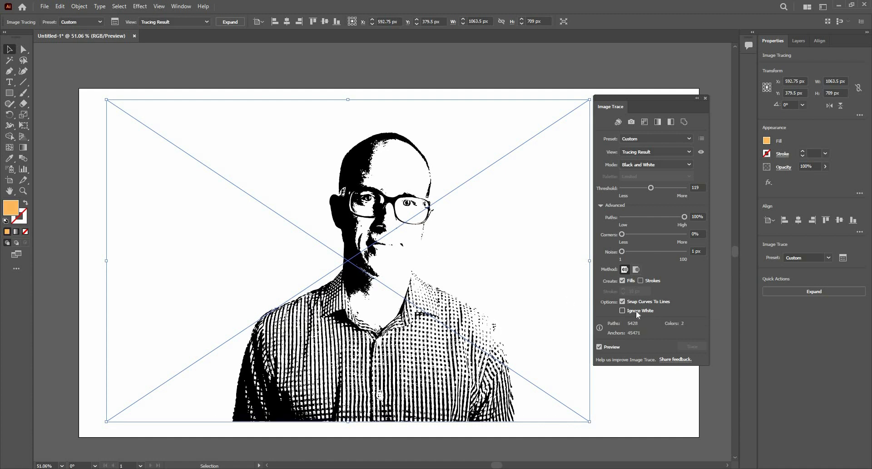
- Move the traced portrait to overhang the artboard's right edge, at about X 1304 px, Y 397 px, and expand it into vector paths
{"action": "left_click", "coordinate": [704, 99]}
{"action": "mouse_move", "coordinate": [495, 155]}
{"action": "left_mouse_down"}
{"action": "mouse_move", "coordinate": [578, 118]}
{"action": "mouse_move", "coordinate": [694, 263]}
{"action": "mouse_move", "coordinate": [703, 199]}
{"action": "left_mouse_up"}
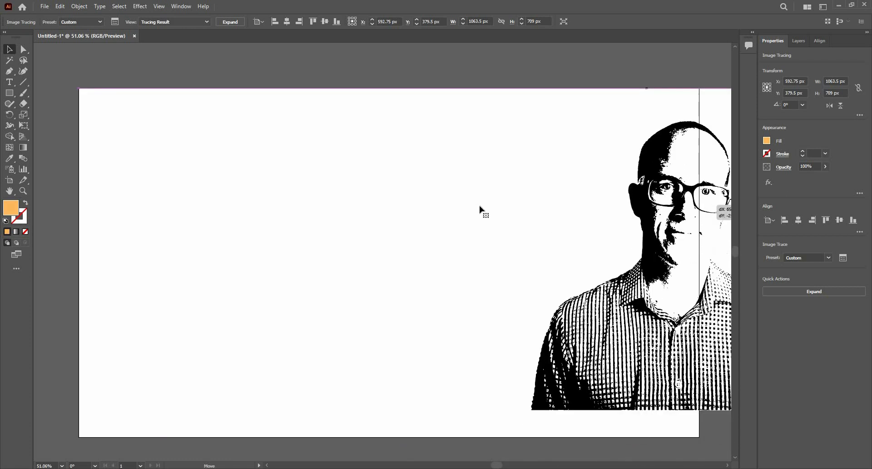
{"action": "key", "text": "ctrl+minus"}
{"action": "key", "text": "ctrl+minus"}
{"action": "key", "text": "ctrl+plus"}
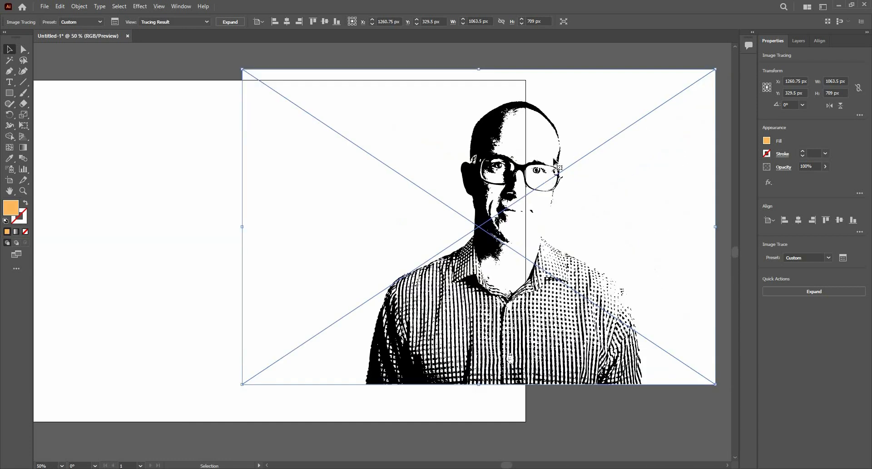
{"action": "mouse_move", "coordinate": [545, 229]}
{"action": "left_mouse_down"}
{"action": "mouse_move", "coordinate": [574, 304]}
{"action": "mouse_move", "coordinate": [535, 249]}
{"action": "mouse_move", "coordinate": [533, 225]}
{"action": "mouse_move", "coordinate": [535, 277]}
{"action": "left_mouse_up"}
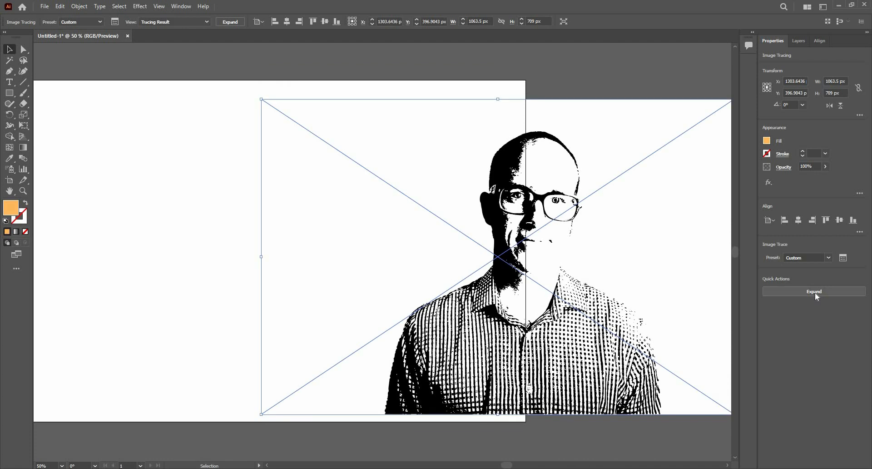
{"action": "left_click", "coordinate": [816, 295]}
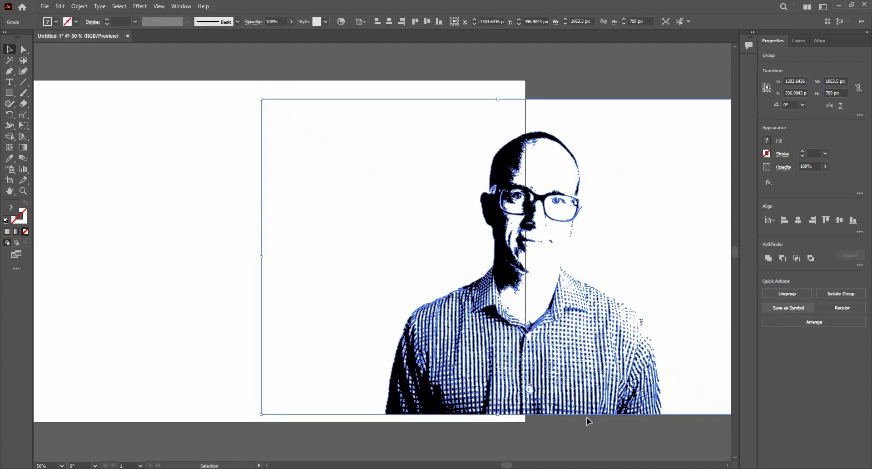
- Delete all white areas of the expanded portrait trace using the Magic Wand tool, keeping only the black shapes
{"action": "key", "text": "ctrl+shift+a"}
{"action": "scroll", "coordinate": [536, 164], "scroll_direction": "up", "scroll_amount": 3}
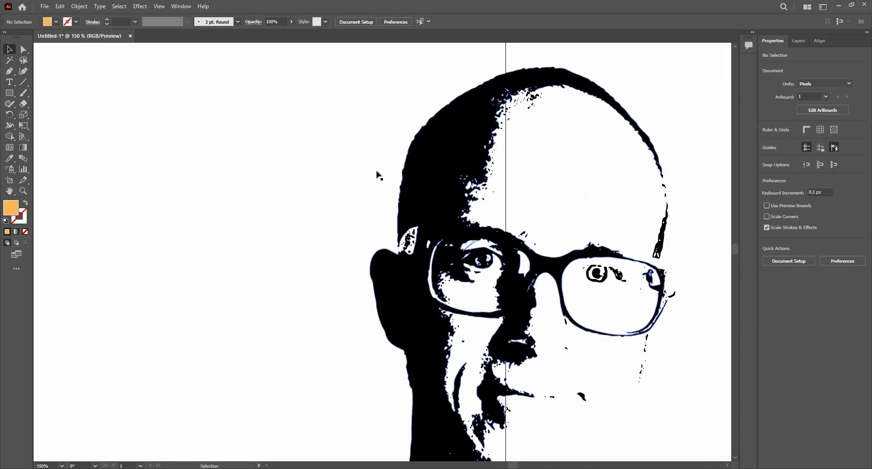
{"action": "scroll", "coordinate": [379, 162], "scroll_direction": "down", "scroll_amount": 3}
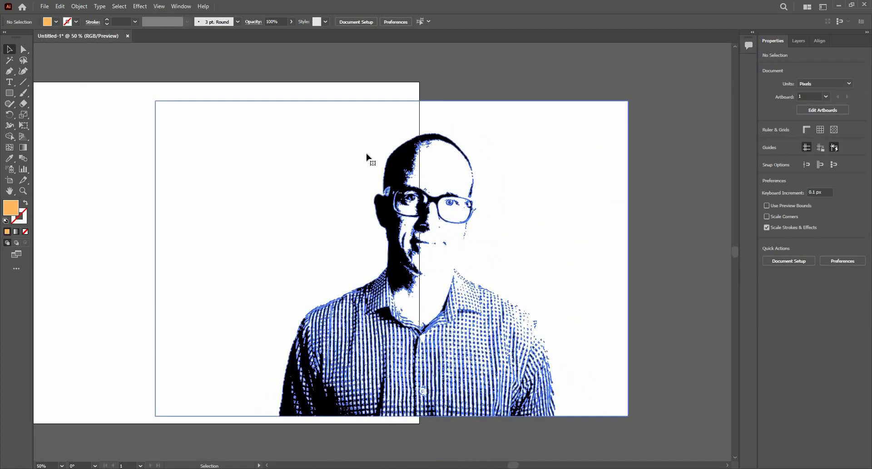
{"action": "left_click", "coordinate": [9, 60]}
{"action": "left_click", "coordinate": [335, 163]}
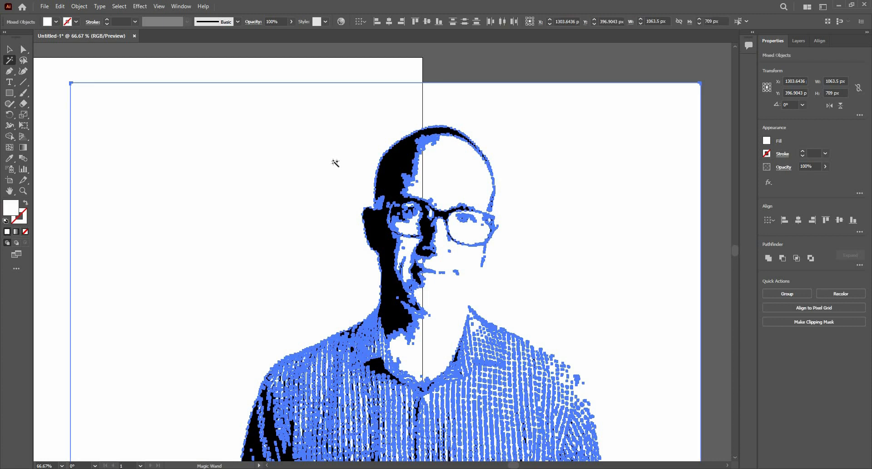
{"action": "key", "text": "Delete"}
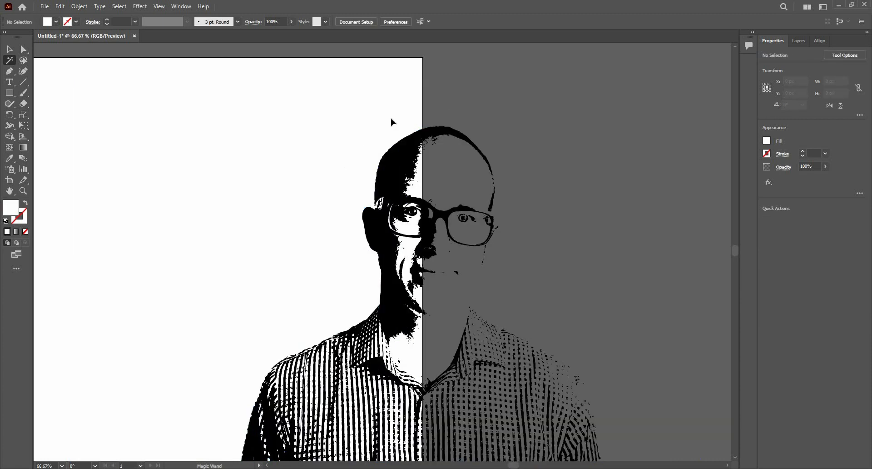
- Move the black portrait fully onto the artboard, near its middle at about X 691 px, Y 360 px
{"action": "key", "text": "v"}
{"action": "scroll", "coordinate": [465, 121], "scroll_direction": "down", "scroll_amount": 3}
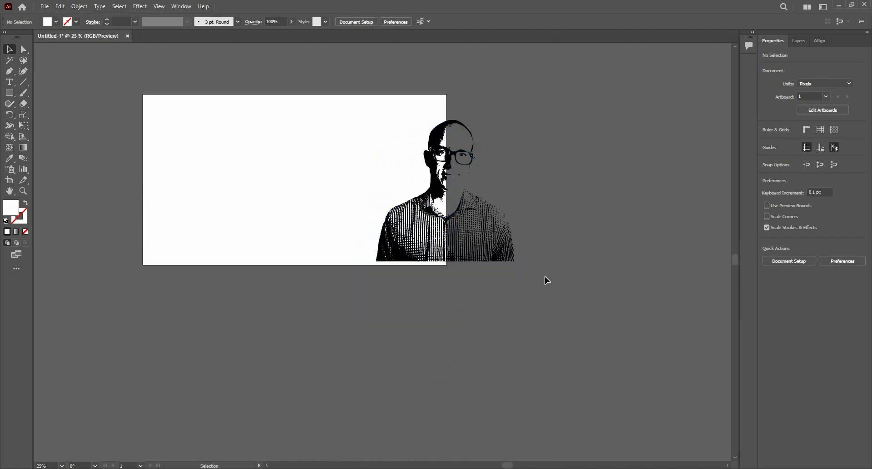
{"action": "left_click", "coordinate": [397, 228]}
{"action": "left_click_drag", "start_coordinate": [483, 232], "coordinate": [334, 215]}
{"action": "left_click", "coordinate": [268, 167]}
- Enlarge the portrait to about 710 × 727 px, with its lower edge at the artboard's lower edge
{"action": "key", "text": "ctrl+a"}
{"action": "scroll", "coordinate": [265, 156], "scroll_direction": "up", "scroll_amount": 3}
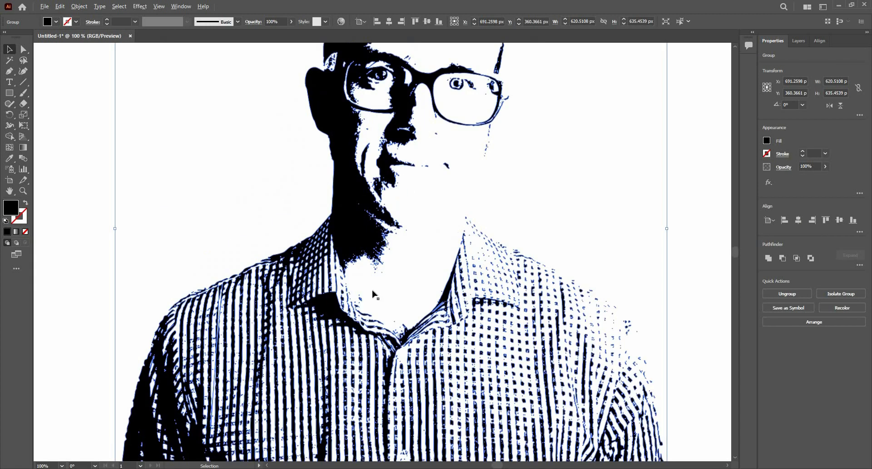
{"action": "scroll", "coordinate": [389, 216], "scroll_direction": "down", "scroll_amount": 3}
{"action": "left_click_drag", "start_coordinate": [374, 304], "coordinate": [368, 346]}
{"action": "scroll", "coordinate": [402, 279], "scroll_direction": "down", "scroll_amount": 1}
{"action": "left_click_drag", "start_coordinate": [382, 107], "coordinate": [374, 139]}
{"action": "left_click", "coordinate": [348, 215]}
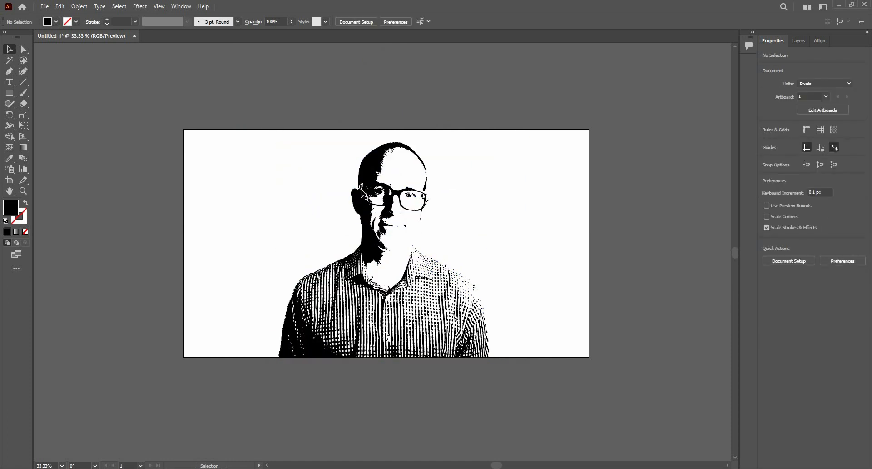
{"action": "scroll", "coordinate": [348, 214], "scroll_direction": "up", "scroll_amount": 1}
{"action": "scroll", "coordinate": [396, 207], "scroll_direction": "up", "scroll_amount": 1}
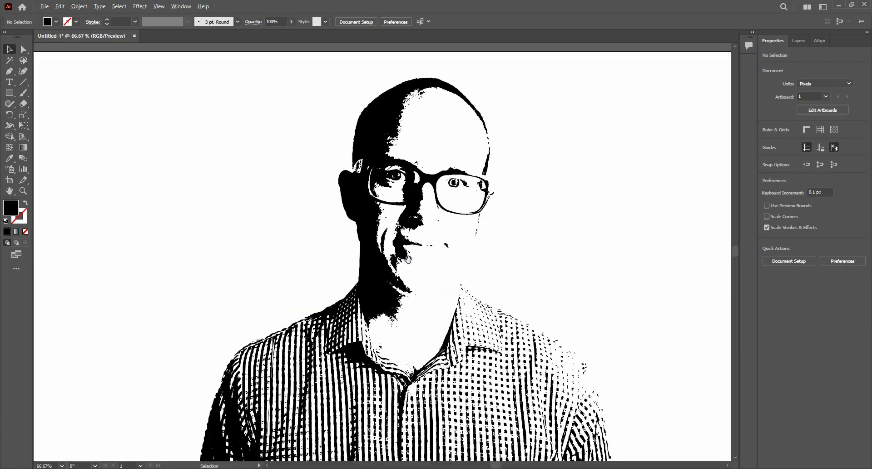
{"action": "scroll", "coordinate": [363, 200], "scroll_direction": "down", "scroll_amount": 3}
- Duplicate the portrait in place and pick 46F5F9 as the copy's fill color
{"action": "left_click", "coordinate": [366, 203]}
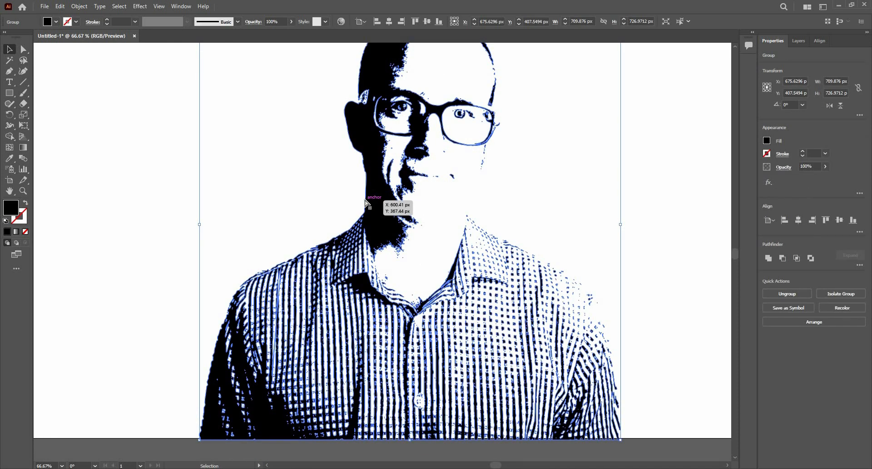
{"action": "key", "text": "ctrl"}
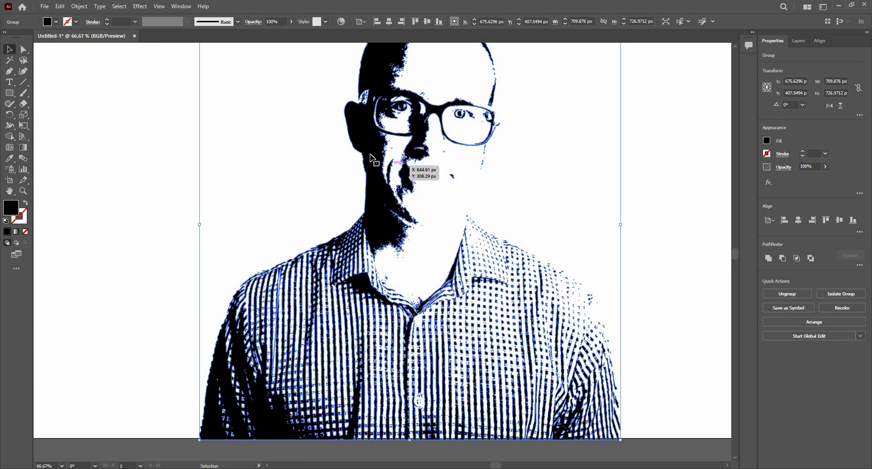
{"action": "left_click_drag", "start_coordinate": [380, 157], "coordinate": [381, 156]}
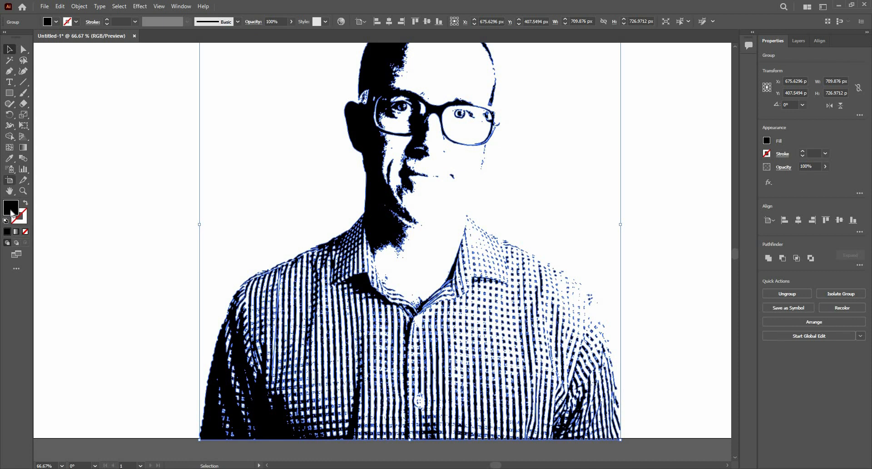
{"action": "double_click", "coordinate": [11, 209]}
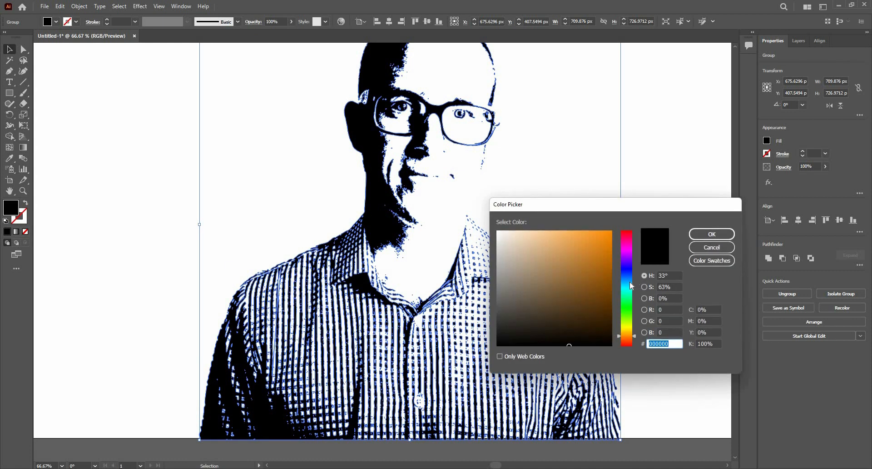
{"action": "left_click", "coordinate": [626, 282]}
{"action": "left_click", "coordinate": [581, 232]}
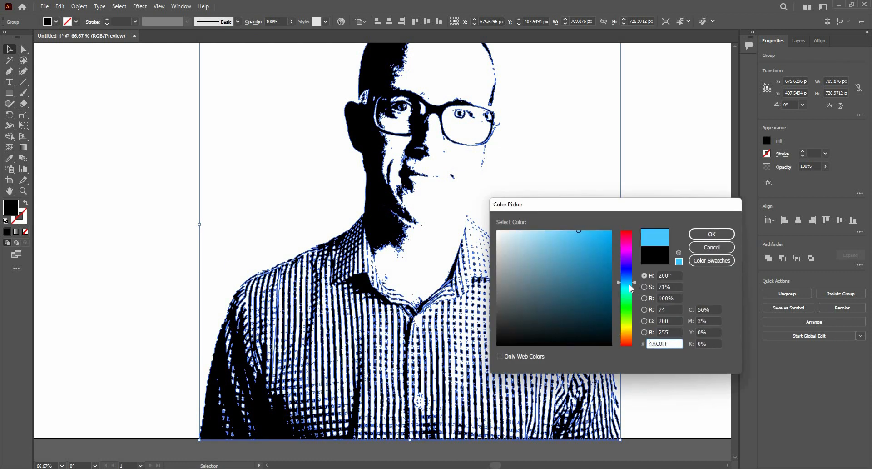
{"action": "left_click", "coordinate": [630, 288]}
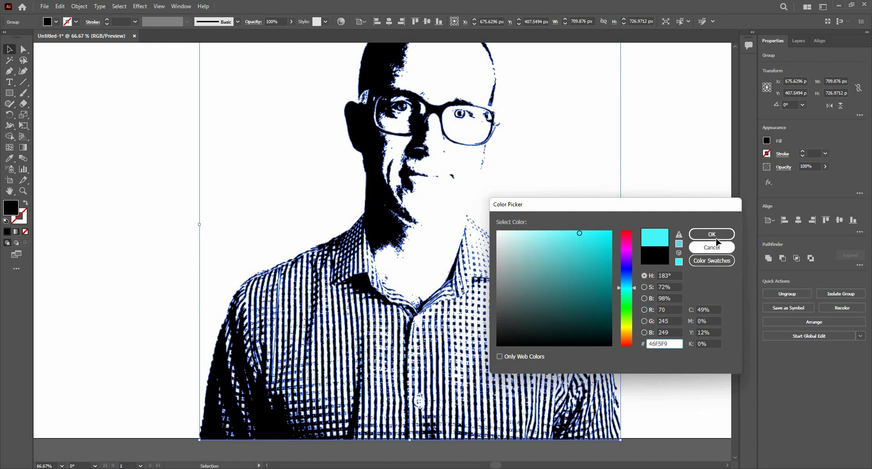
{"action": "left_click", "coordinate": [715, 236]}
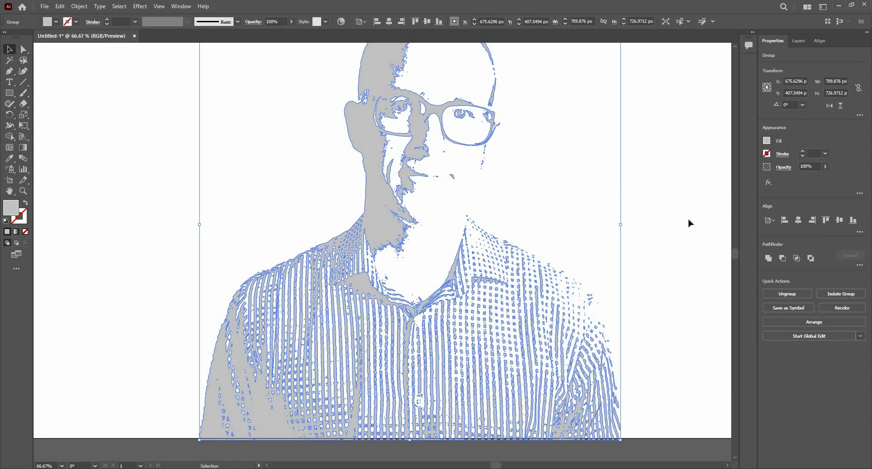
{"action": "left_click", "coordinate": [487, 318]}
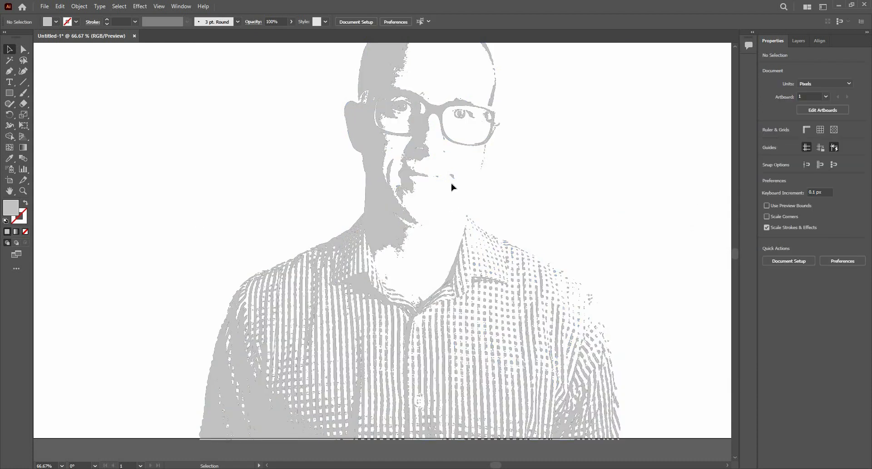
- Switch the portrait copy's fill from Grayscale to RGB color mode with the cyan value 46F5F9
{"action": "scroll", "coordinate": [496, 303], "scroll_direction": "down", "scroll_amount": 1}
{"action": "left_click", "coordinate": [427, 119]}
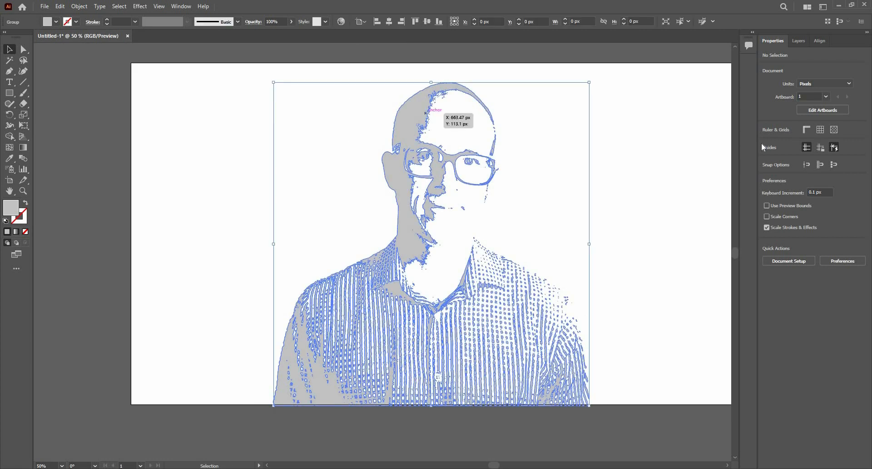
{"action": "left_click", "coordinate": [763, 151]}
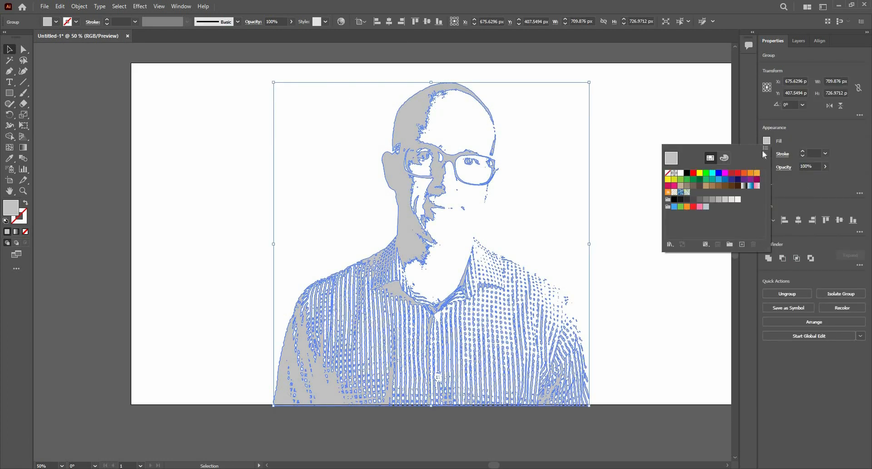
{"action": "left_click", "coordinate": [764, 150]}
{"action": "left_click", "coordinate": [766, 145]}
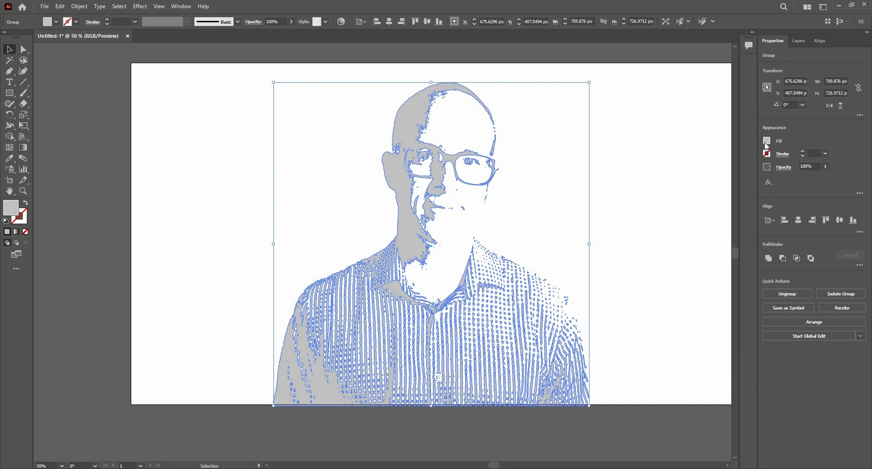
{"action": "left_click", "coordinate": [723, 157]}
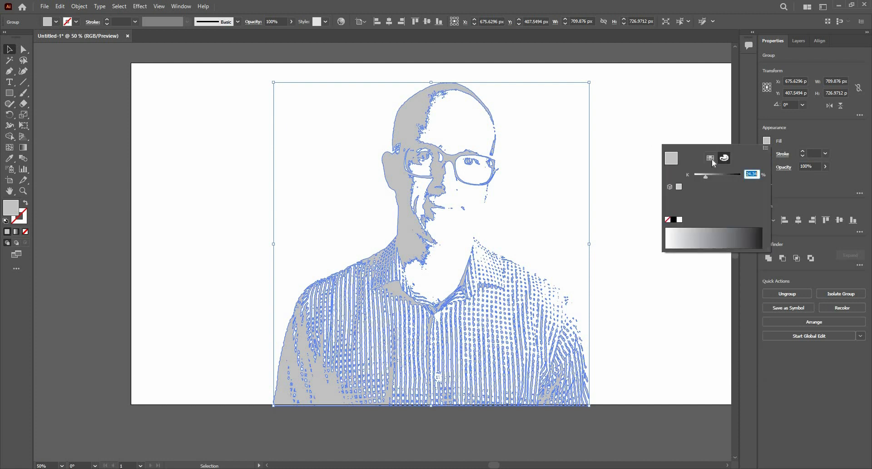
{"action": "left_click", "coordinate": [766, 150]}
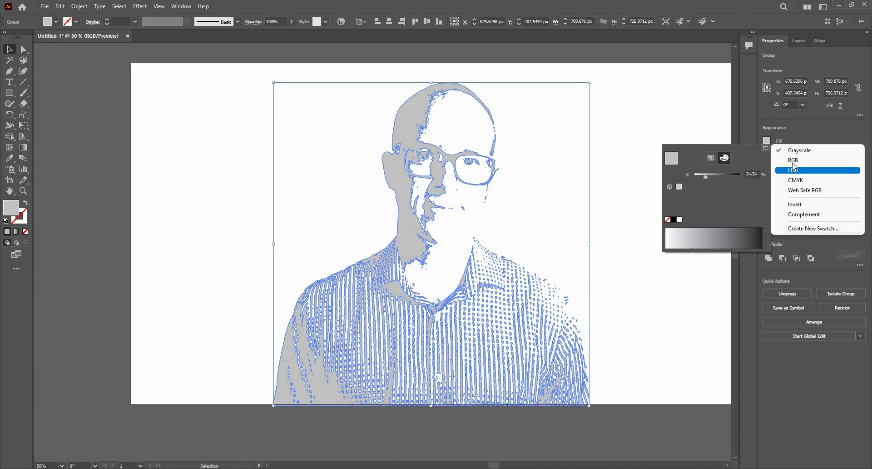
{"action": "left_click", "coordinate": [794, 161]}
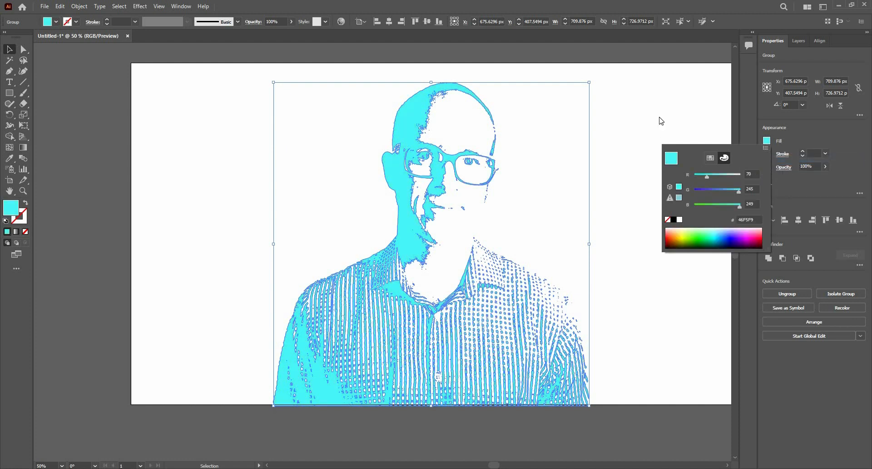
{"action": "left_click", "coordinate": [651, 140]}
{"action": "left_click", "coordinate": [475, 164]}
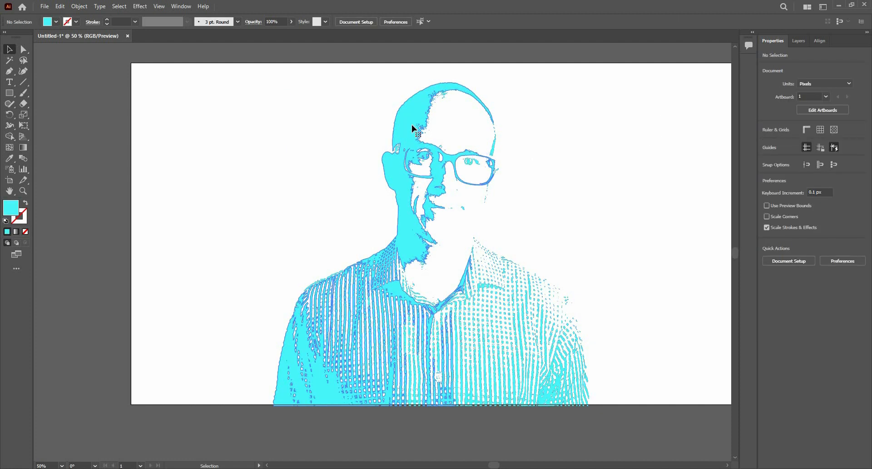
- Duplicate the cyan portrait in place and fill the new copy with red F74848
{"action": "left_click", "coordinate": [412, 129]}
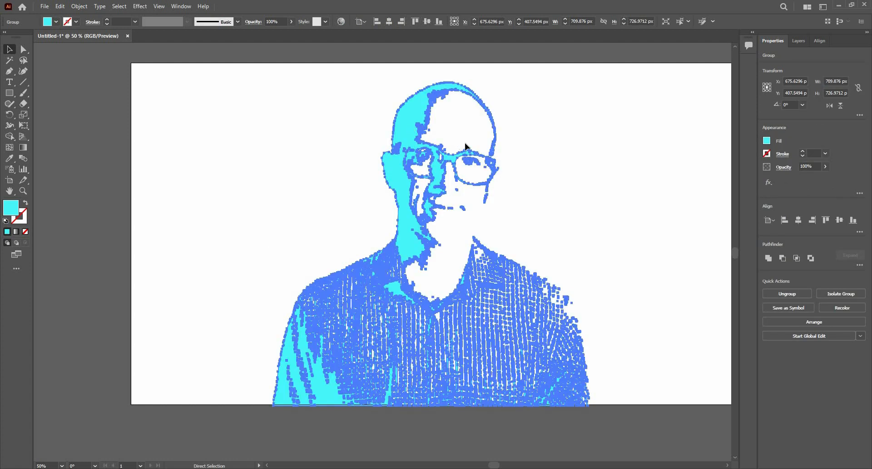
{"action": "double_click", "coordinate": [13, 206]}
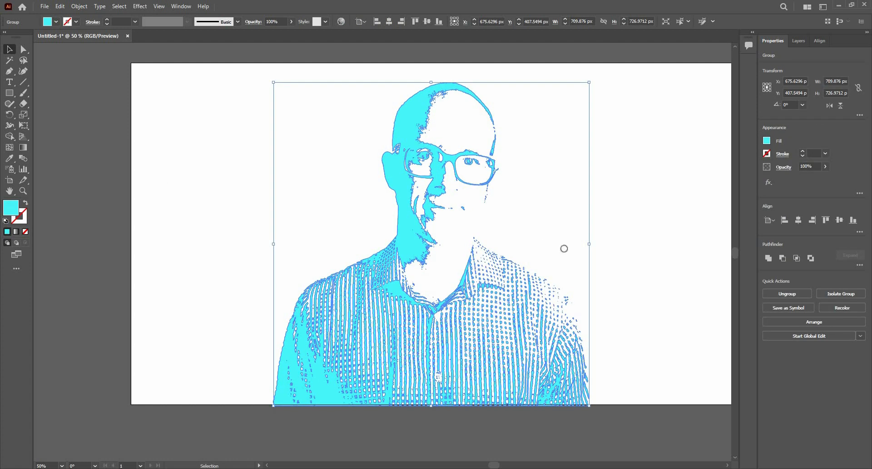
{"action": "left_click_drag", "start_coordinate": [635, 247], "coordinate": [635, 234]}
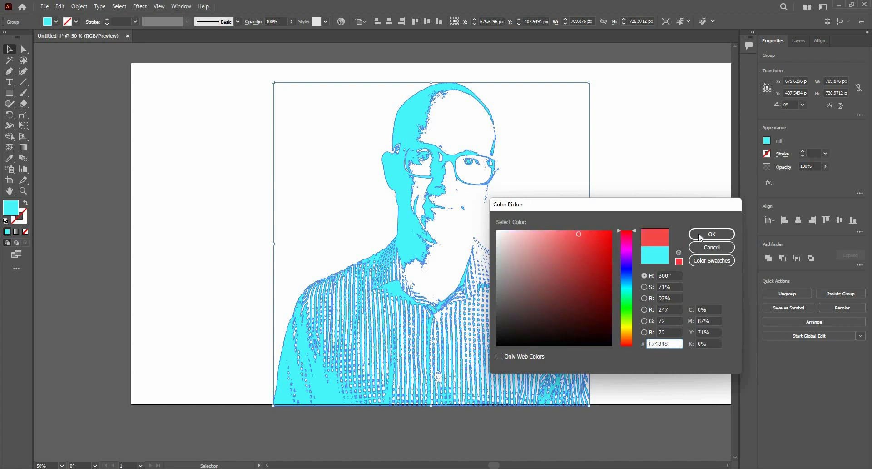
{"action": "left_click", "coordinate": [705, 235]}
{"action": "left_click", "coordinate": [444, 132]}
{"action": "scroll", "coordinate": [441, 129], "scroll_direction": "up", "scroll_amount": 2}
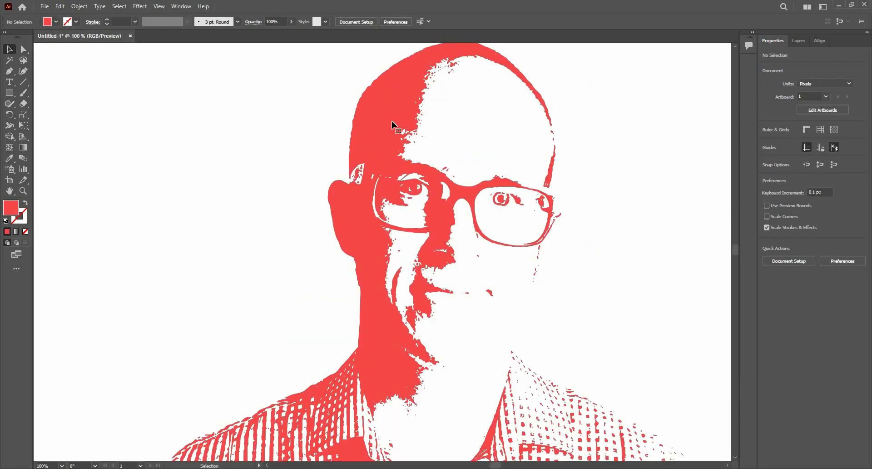
- Send the red portrait copy to the back and nudge it 3 px to the left
{"action": "left_click", "coordinate": [392, 121]}
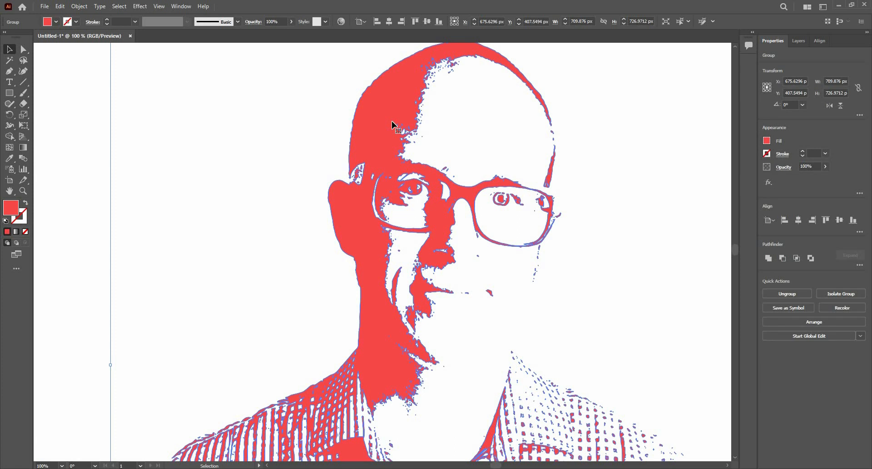
{"action": "right_click", "coordinate": [391, 122]}
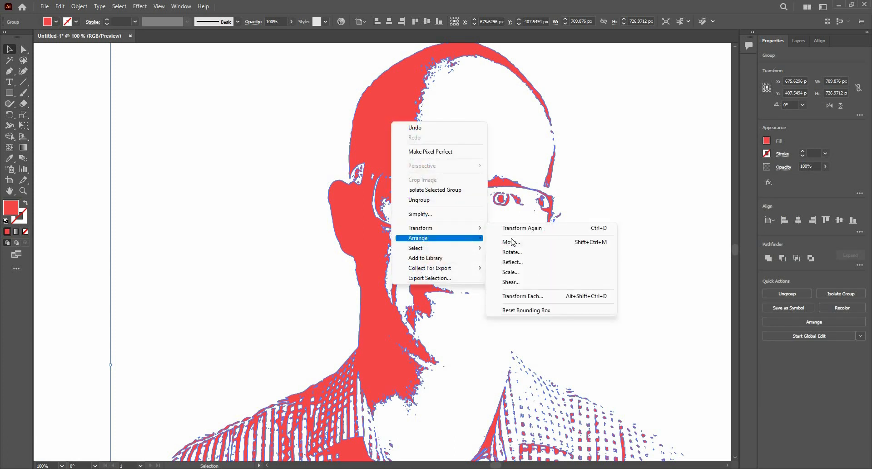
{"action": "mouse_move", "coordinate": [463, 238]}
{"action": "left_click", "coordinate": [517, 268]}
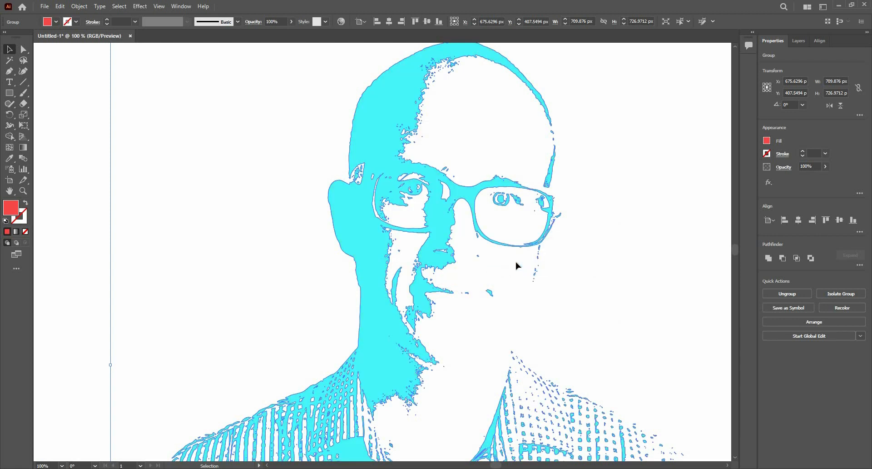
{"action": "key", "text": "Left"}
{"action": "key", "text": "Left"}
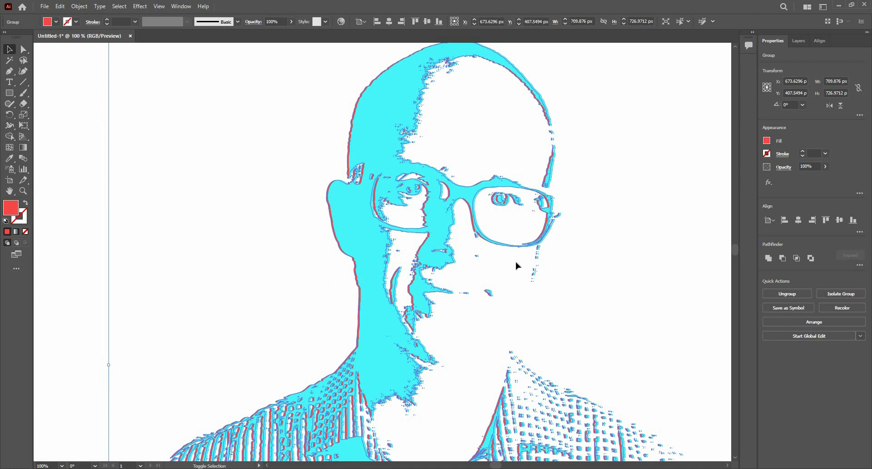
{"action": "key", "text": "Left"}
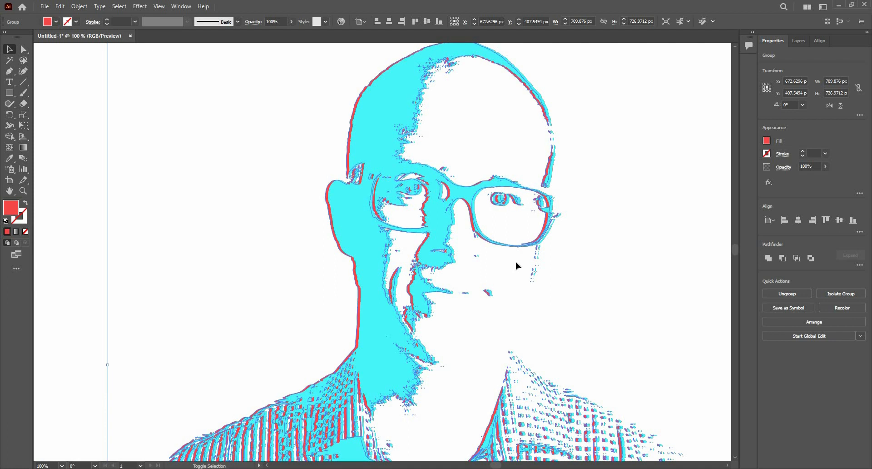
- Send the cyan portrait copy to the back, behind the black and red portraits
{"action": "left_click", "coordinate": [380, 116]}
{"action": "right_click", "coordinate": [380, 115]}
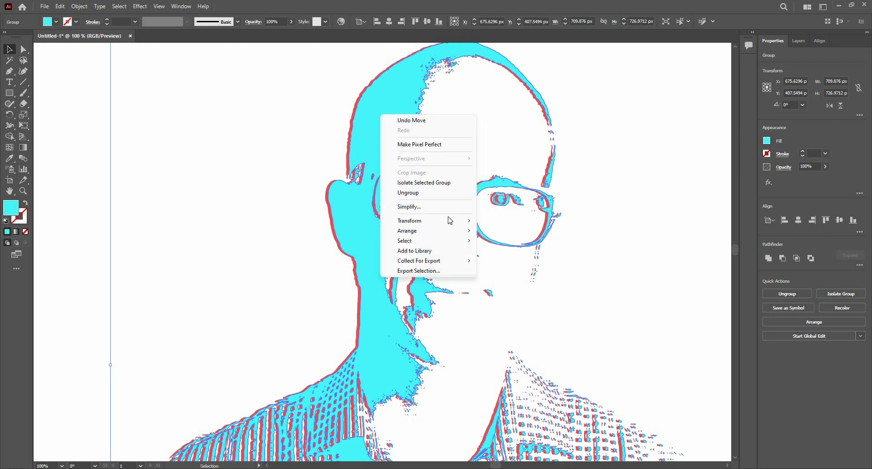
{"action": "mouse_move", "coordinate": [454, 230]}
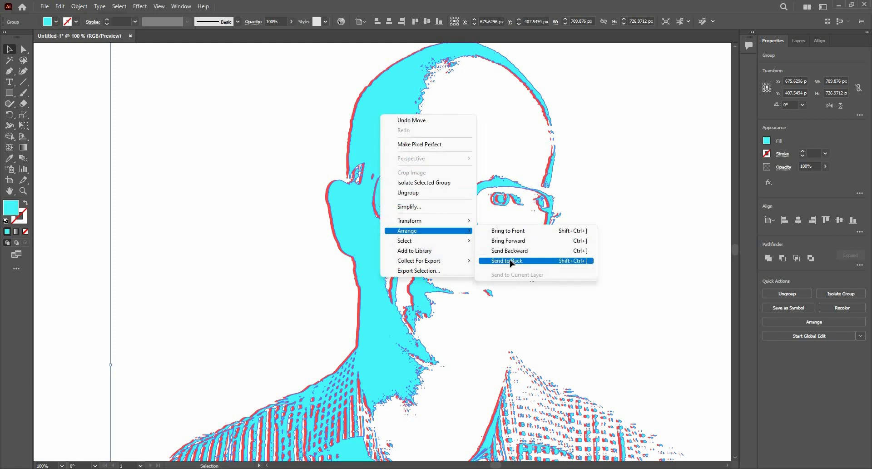
{"action": "left_click", "coordinate": [510, 261]}
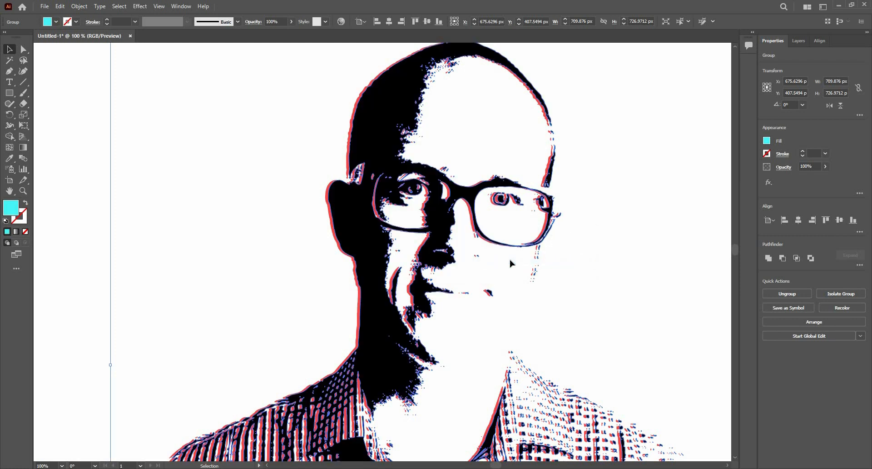
- Nudge the cyan portrait copy about 3 px to the right and clear the selection
{"action": "key", "text": "Right"}
{"action": "key", "text": "Right"}
{"action": "key", "text": "Right"}
{"action": "key", "text": "Right"}
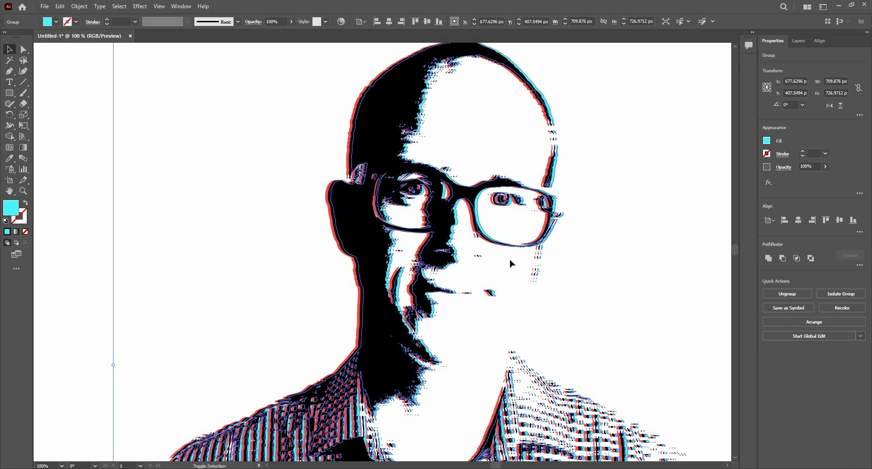
{"action": "key", "text": "Right"}
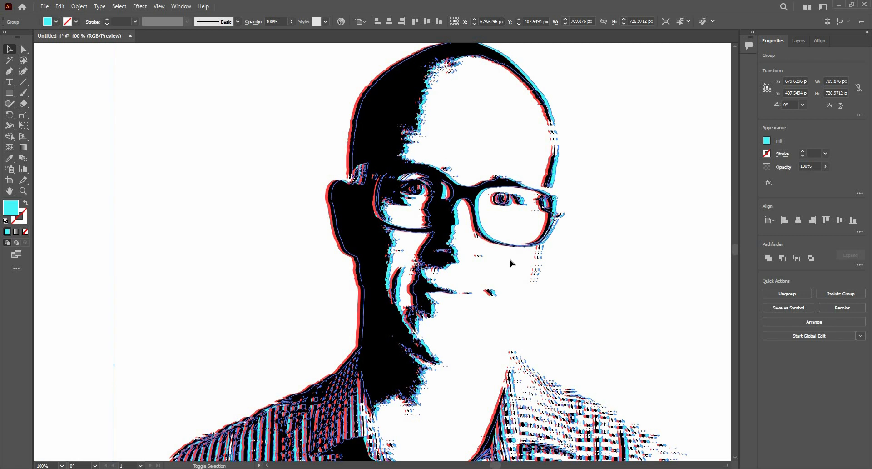
{"action": "key", "text": "shift+Left"}
{"action": "left_click", "coordinate": [456, 170]}
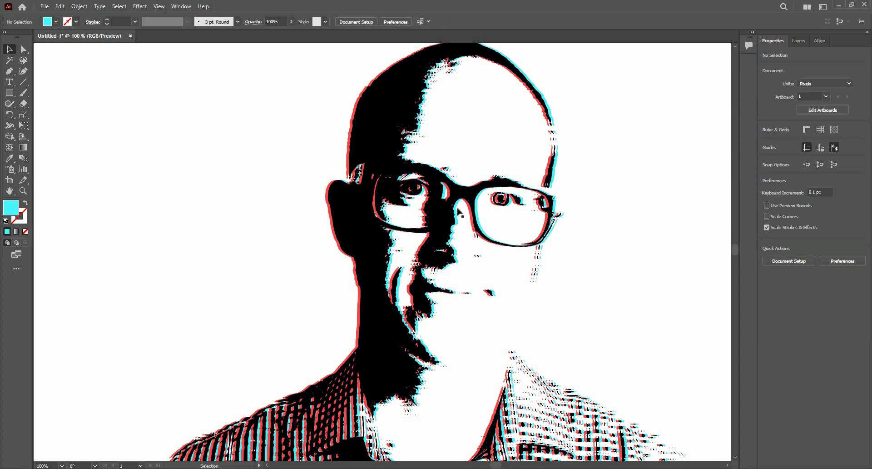
- Select all the layered black, red and cyan portraits and delete them from the artboard
{"action": "scroll", "coordinate": [458, 212], "scroll_direction": "down", "scroll_amount": 3}
{"action": "scroll", "coordinate": [380, 238], "scroll_direction": "up", "scroll_amount": 5}
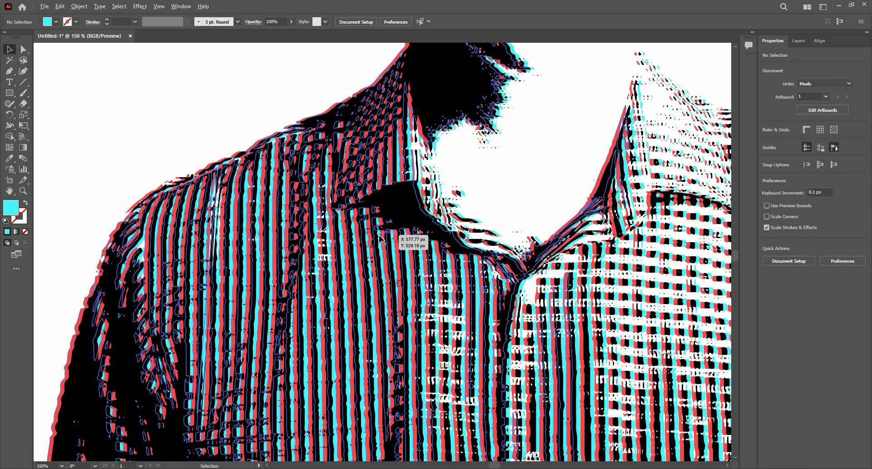
{"action": "scroll", "coordinate": [379, 238], "scroll_direction": "down", "scroll_amount": 2}
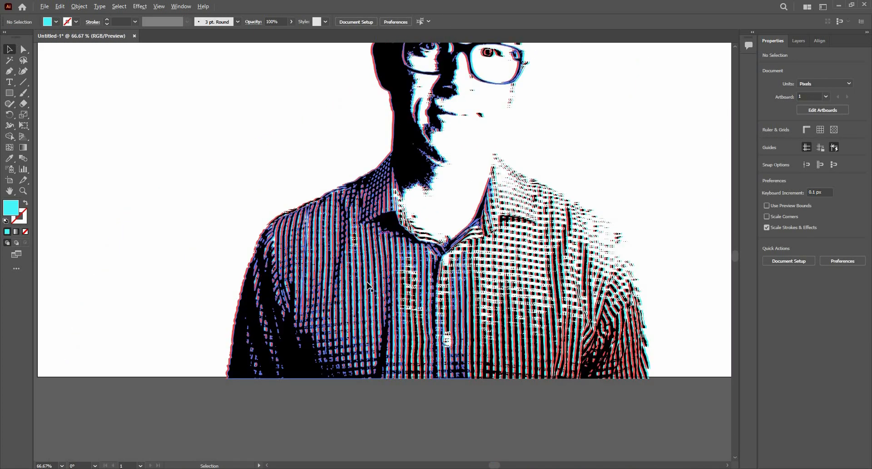
{"action": "scroll", "coordinate": [370, 284], "scroll_direction": "down", "scroll_amount": 1}
{"action": "scroll", "coordinate": [427, 187], "scroll_direction": "up", "scroll_amount": 4}
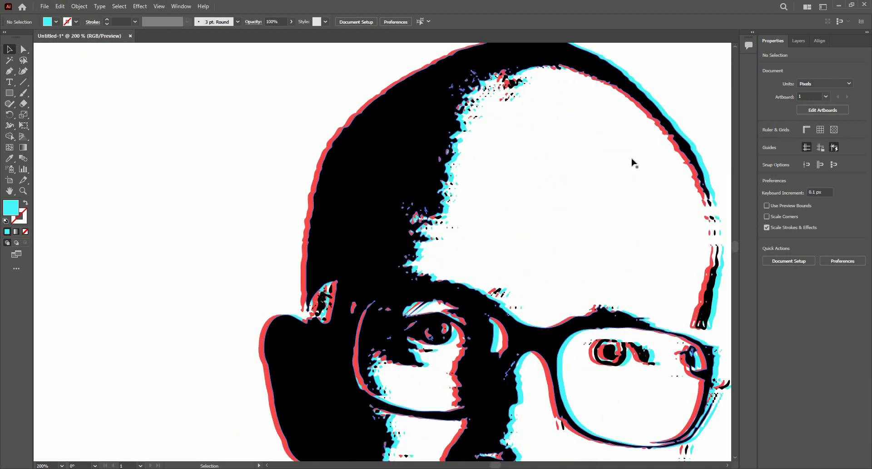
{"action": "scroll", "coordinate": [511, 137], "scroll_direction": "down", "scroll_amount": 4}
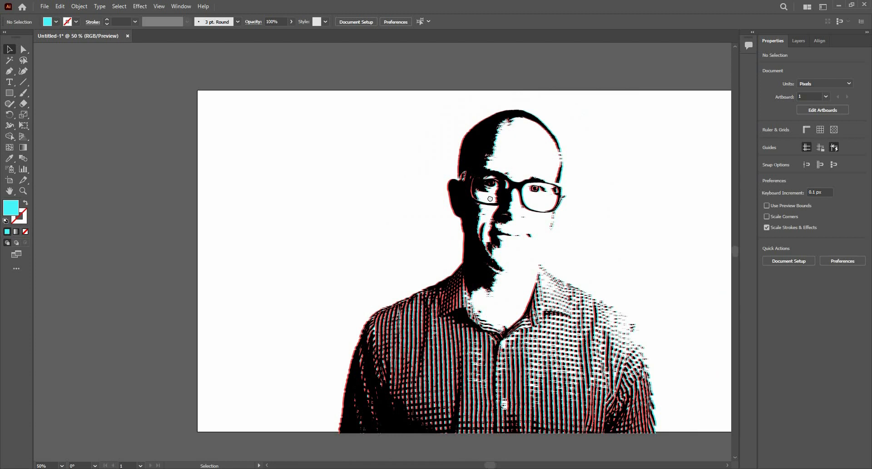
{"action": "left_click_drag", "start_coordinate": [514, 150], "coordinate": [434, 132]}
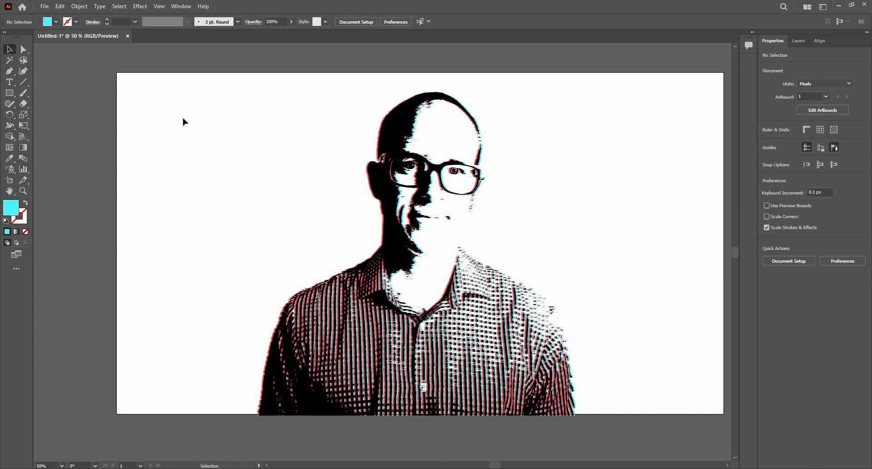
{"action": "left_click_drag", "start_coordinate": [162, 84], "coordinate": [637, 432]}
{"action": "key", "text": "Delete"}
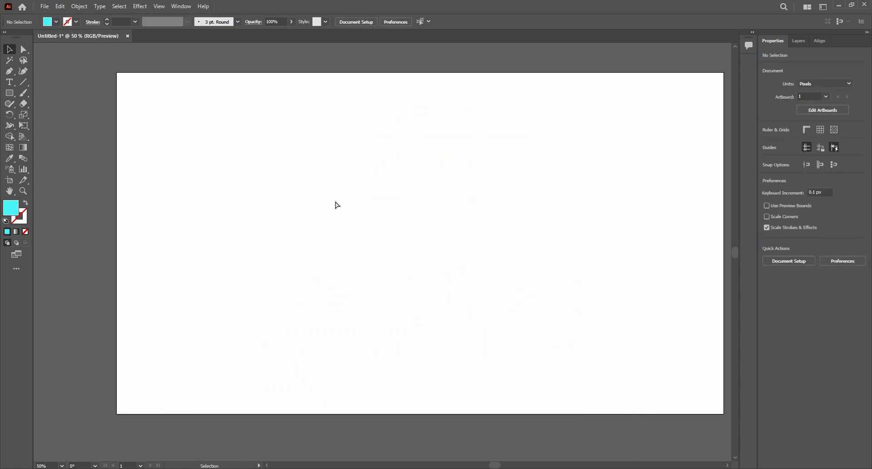
- Place the linked image xavier-photography-qjxZ-0mVCQg-unsplash from the Downloads folder, sized to nearly fill the artboard's height
{"action": "key", "text": "ctrl+shift+p"}
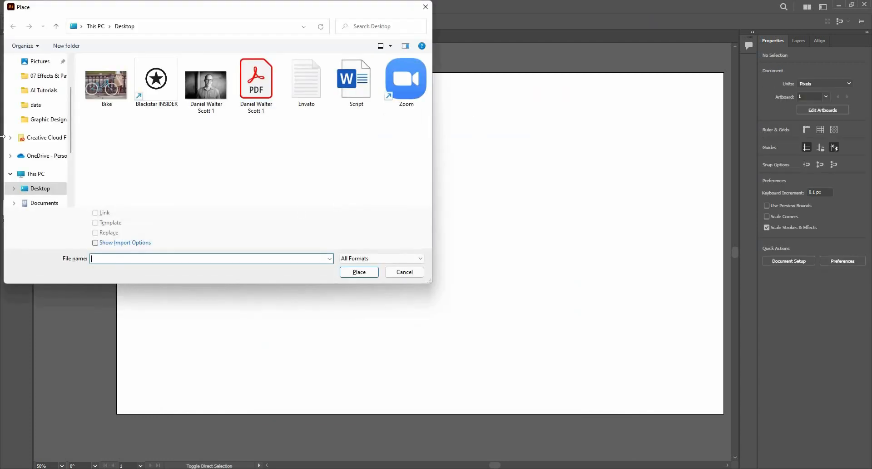
{"action": "left_click", "coordinate": [40, 95]}
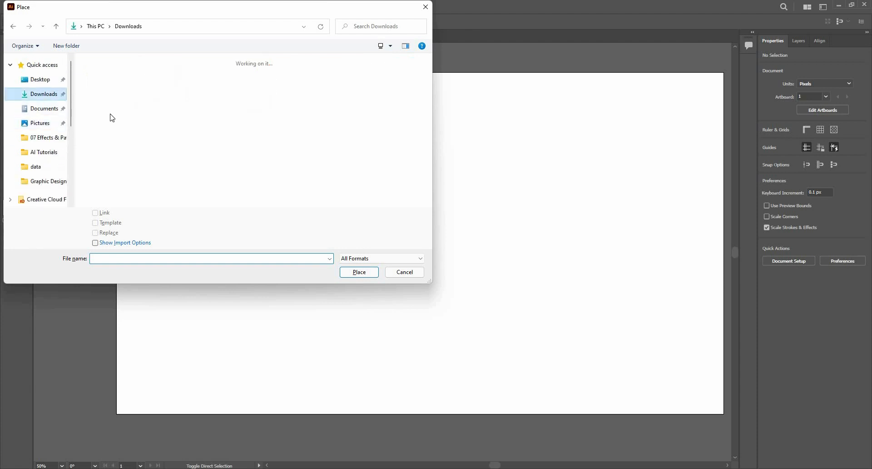
{"action": "left_click", "coordinate": [95, 104]}
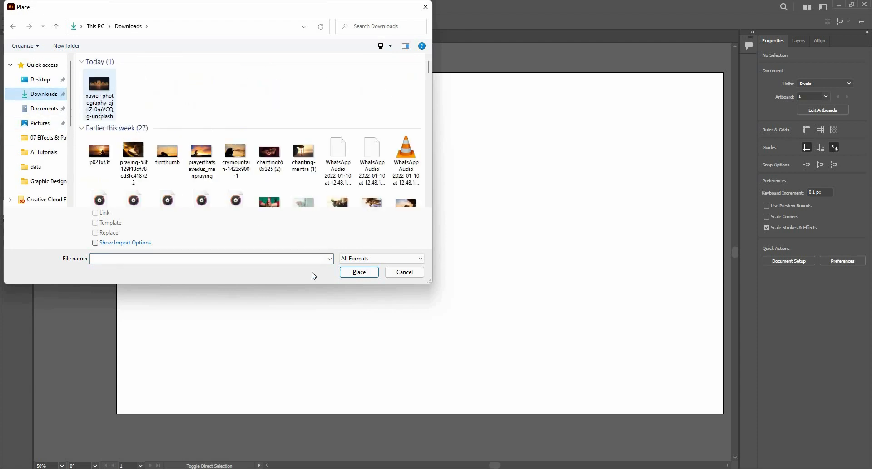
{"action": "left_click", "coordinate": [354, 270]}
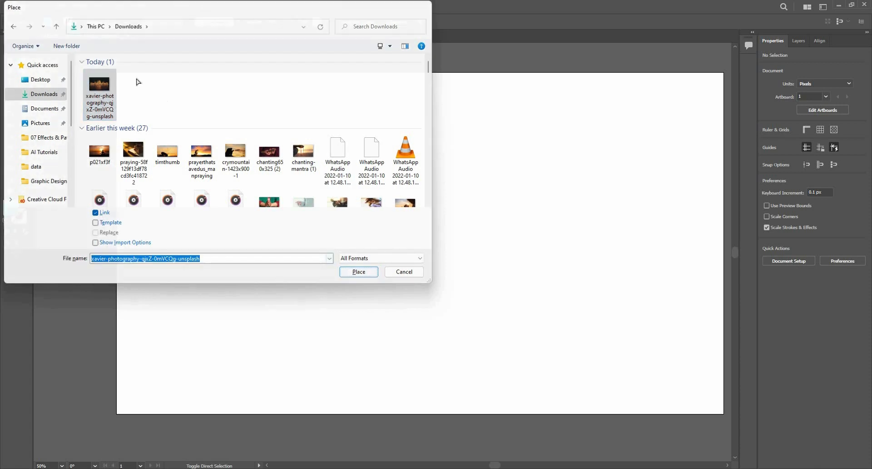
{"action": "left_click_drag", "start_coordinate": [136, 78], "coordinate": [718, 414]}
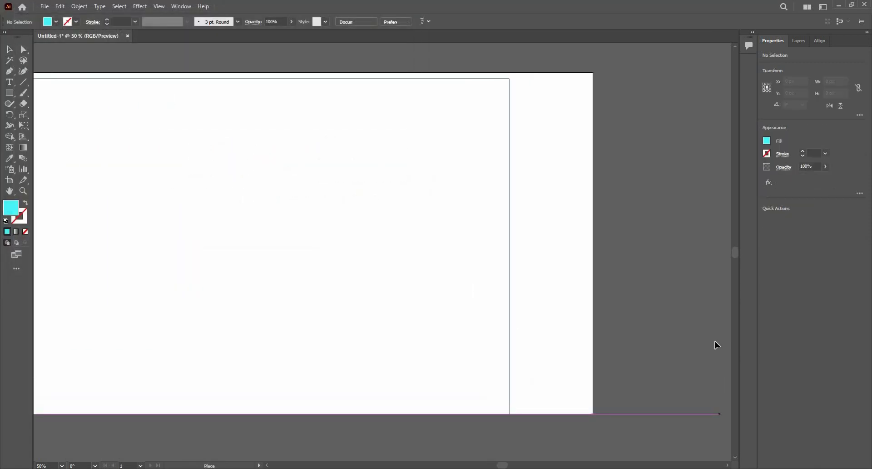
- Center the placed photo horizontally on the artboard, scale it proportionally to the artboard's full 768 px height, and deselect it
{"action": "scroll", "coordinate": [724, 343], "scroll_direction": "down", "scroll_amount": 2}
{"action": "scroll", "coordinate": [521, 280], "scroll_direction": "up", "scroll_amount": 1}
{"action": "scroll", "coordinate": [523, 280], "scroll_direction": "up", "scroll_amount": 1}
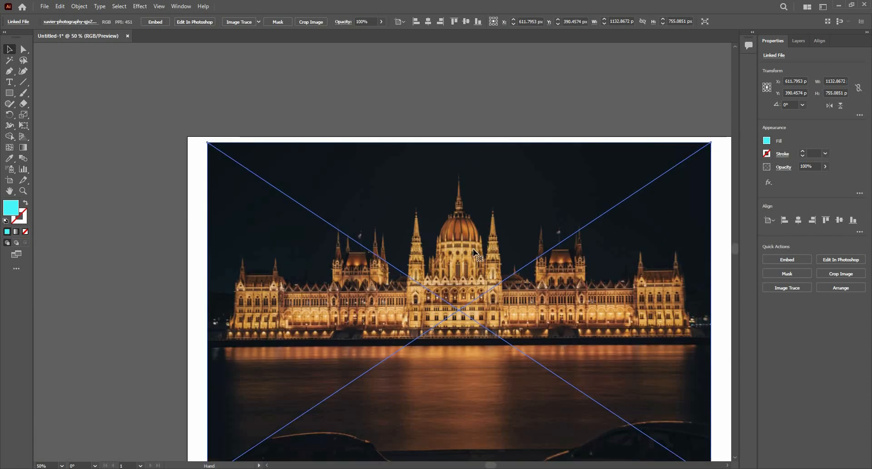
{"action": "left_click_drag", "start_coordinate": [523, 280], "coordinate": [474, 228]}
{"action": "left_click", "coordinate": [429, 21]}
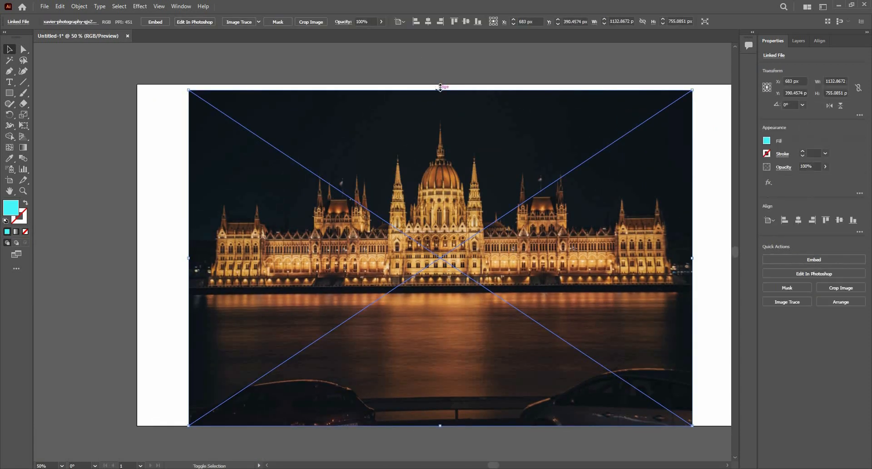
{"action": "left_click_drag", "start_coordinate": [440, 85], "coordinate": [442, 80]}
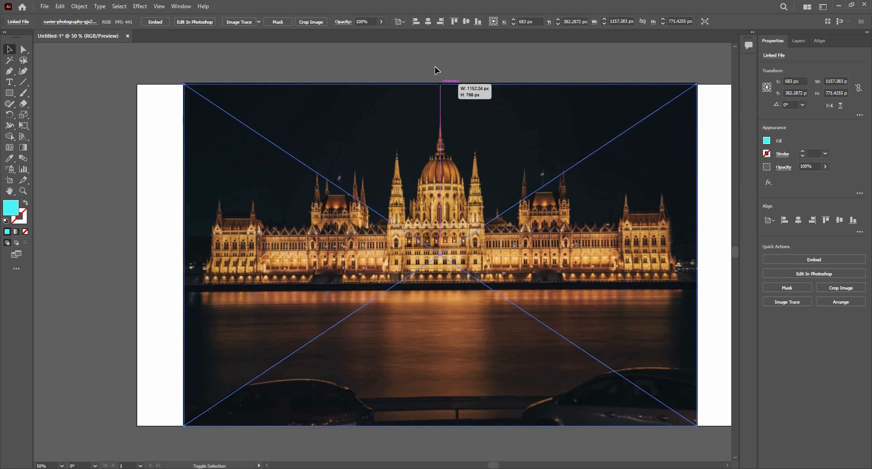
{"action": "key", "text": "ctrl+shift+a"}
- Run Image Trace on the building photo, accepting the large image size, and apply the 3 Colors preset
{"action": "scroll", "coordinate": [462, 138], "scroll_direction": "up", "scroll_amount": 2}
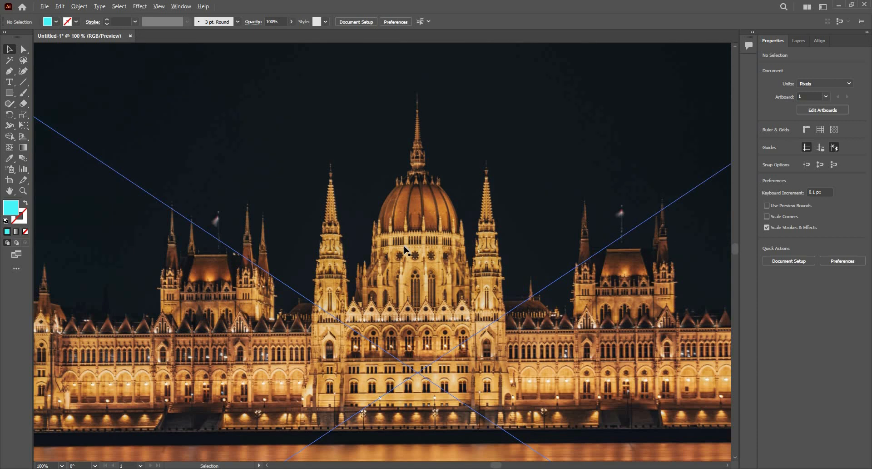
{"action": "scroll", "coordinate": [404, 247], "scroll_direction": "up", "scroll_amount": 4}
{"action": "scroll", "coordinate": [404, 246], "scroll_direction": "down", "scroll_amount": 5}
{"action": "scroll", "coordinate": [404, 247], "scroll_direction": "up", "scroll_amount": 3}
{"action": "scroll", "coordinate": [404, 246], "scroll_direction": "down", "scroll_amount": 2}
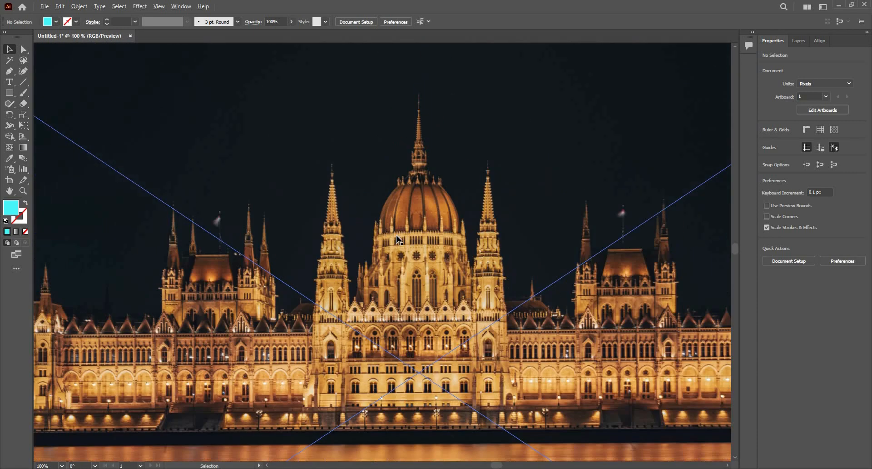
{"action": "scroll", "coordinate": [397, 238], "scroll_direction": "down", "scroll_amount": 4}
{"action": "scroll", "coordinate": [385, 329], "scroll_direction": "up", "scroll_amount": 2}
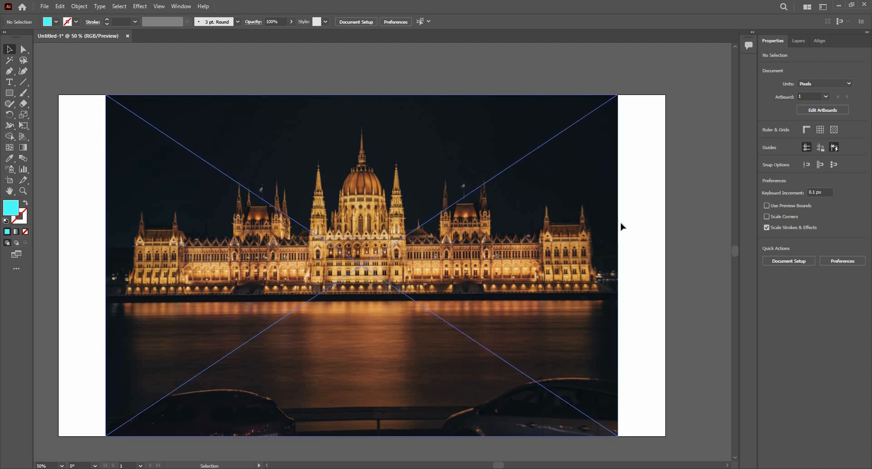
{"action": "left_click", "coordinate": [237, 94]}
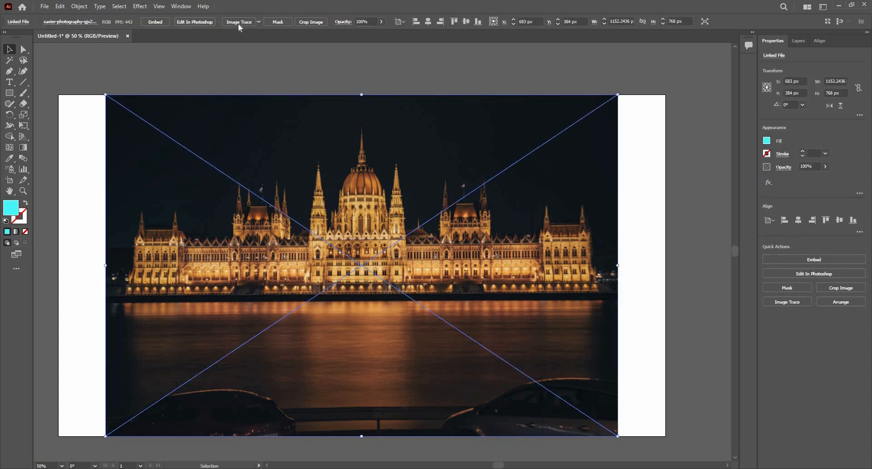
{"action": "left_click", "coordinate": [238, 26]}
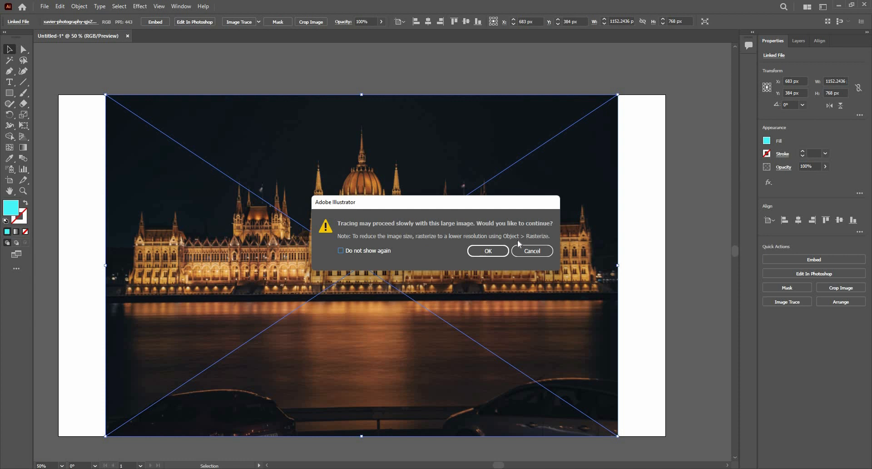
{"action": "left_click", "coordinate": [476, 250]}
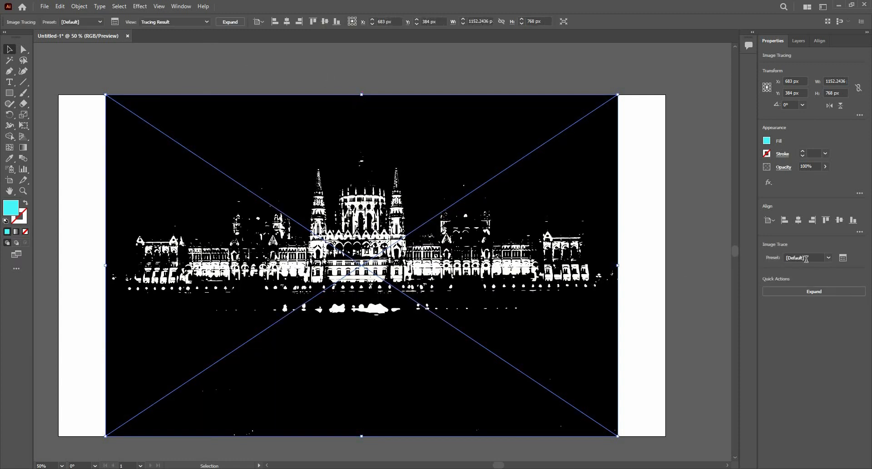
{"action": "left_click", "coordinate": [828, 259]}
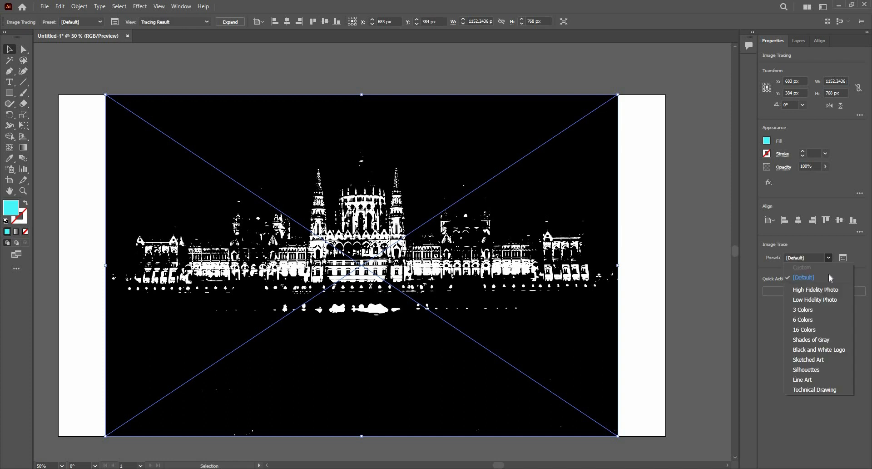
{"action": "left_click", "coordinate": [828, 312]}
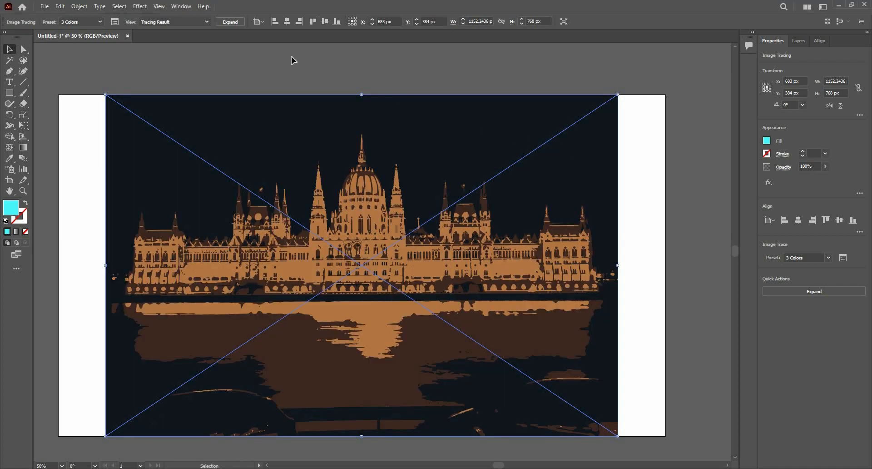
- Open the detailed Image Trace settings and raise the traced building's number of colors to 30
{"action": "left_click", "coordinate": [115, 21]}
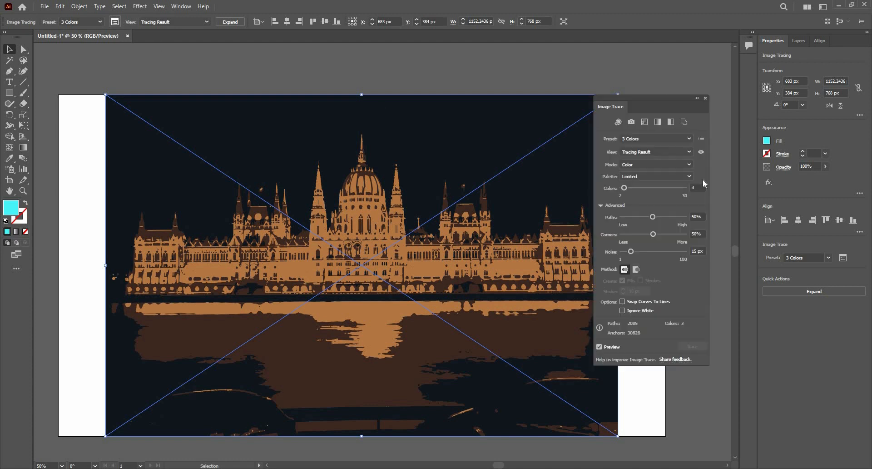
{"action": "left_click_drag", "start_coordinate": [669, 109], "coordinate": [694, 119]}
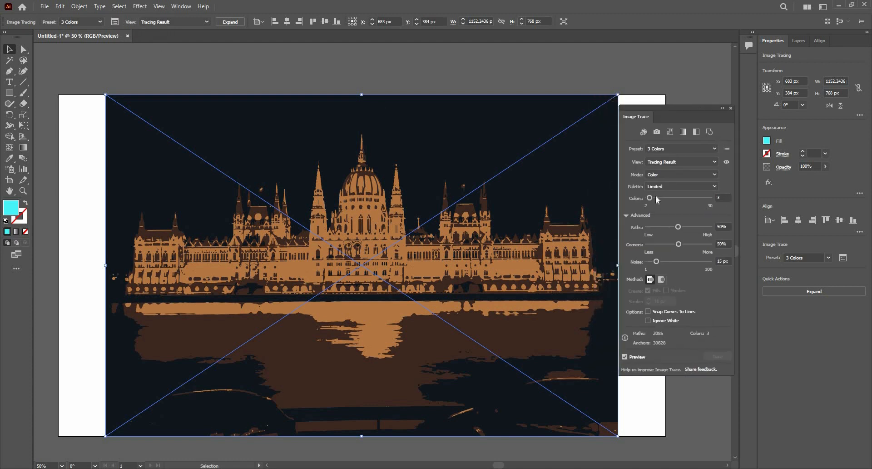
{"action": "left_click_drag", "start_coordinate": [650, 197], "coordinate": [732, 203]}
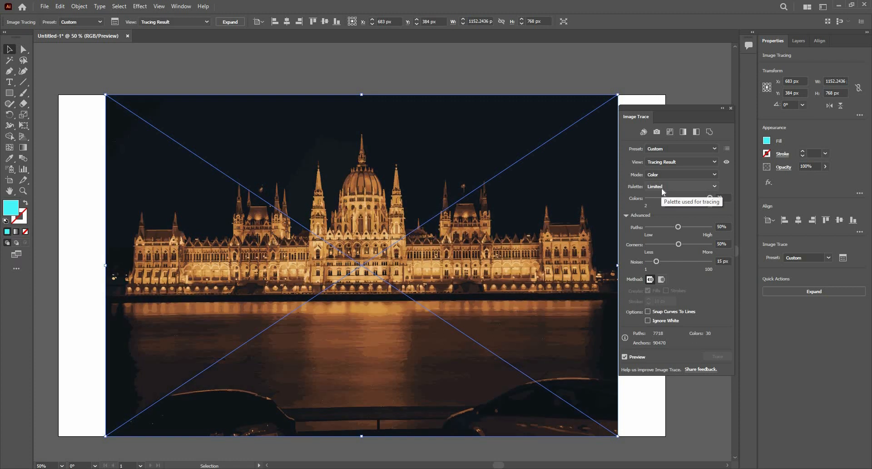
- Inspect the 30-color trace of the building up close, keep the mode at Color, and switch its palette to Automatic
{"action": "scroll", "coordinate": [461, 186], "scroll_direction": "up", "scroll_amount": 2}
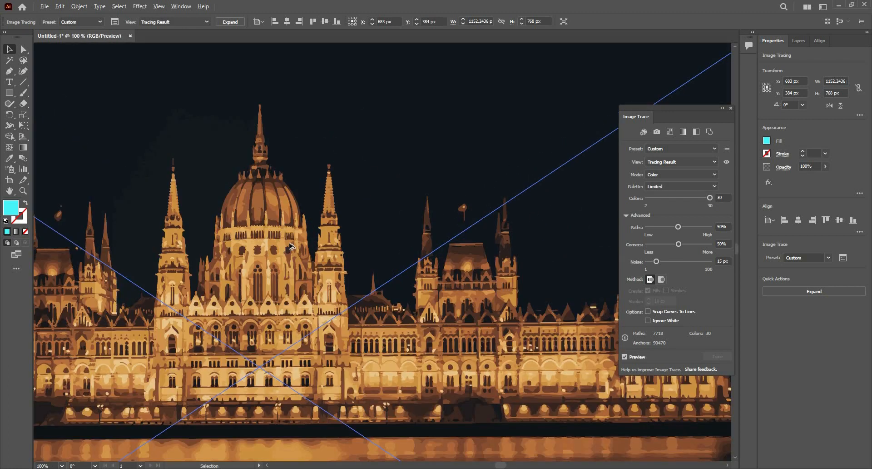
{"action": "scroll", "coordinate": [290, 246], "scroll_direction": "up", "scroll_amount": 4}
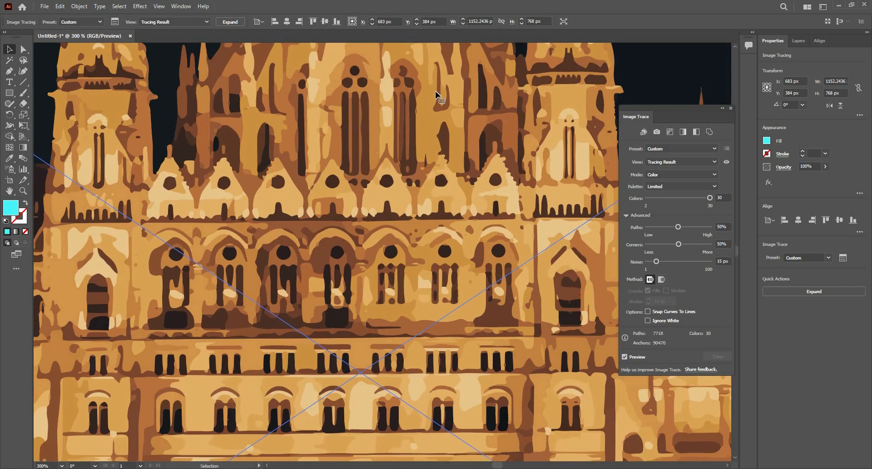
{"action": "scroll", "coordinate": [436, 94], "scroll_direction": "down", "scroll_amount": 2}
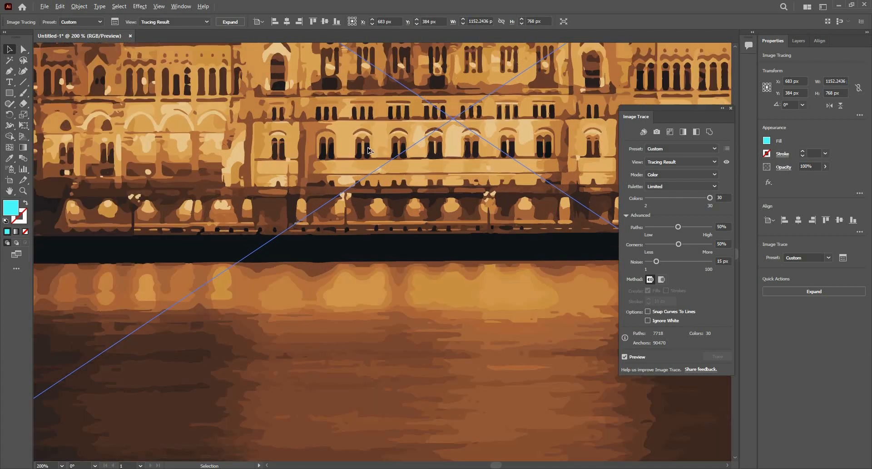
{"action": "scroll", "coordinate": [368, 150], "scroll_direction": "down", "scroll_amount": 4}
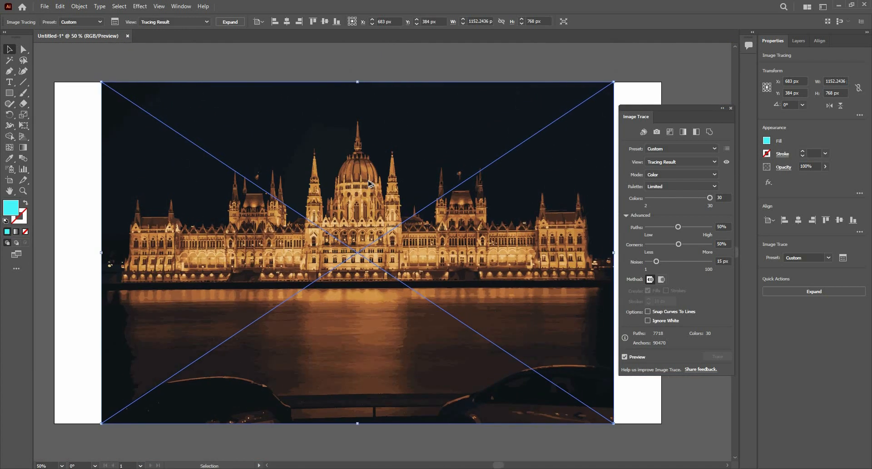
{"action": "scroll", "coordinate": [369, 183], "scroll_direction": "up", "scroll_amount": 1}
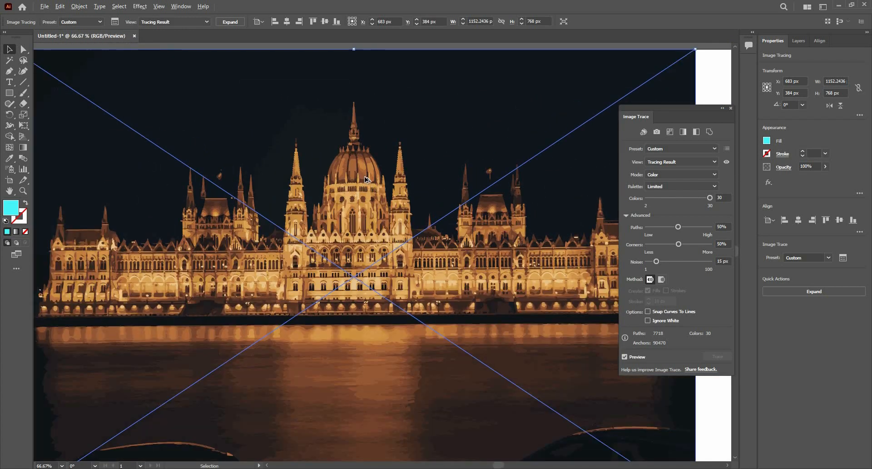
{"action": "scroll", "coordinate": [366, 179], "scroll_direction": "down", "scroll_amount": 1}
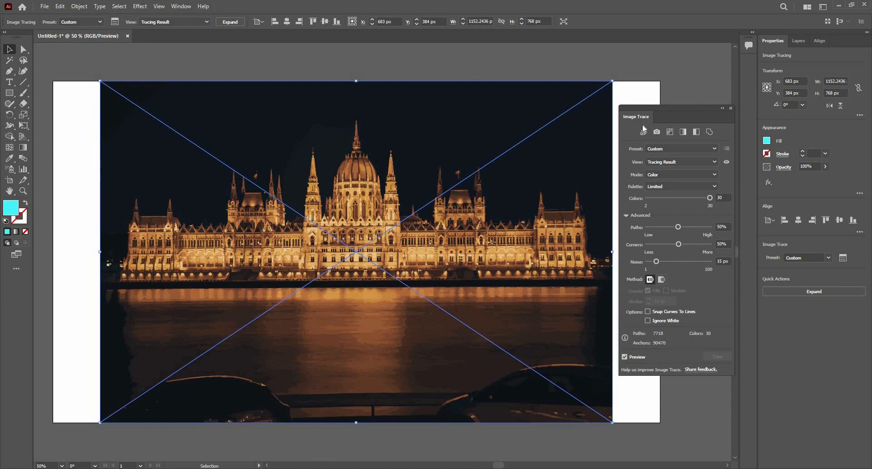
{"action": "left_click", "coordinate": [672, 176]}
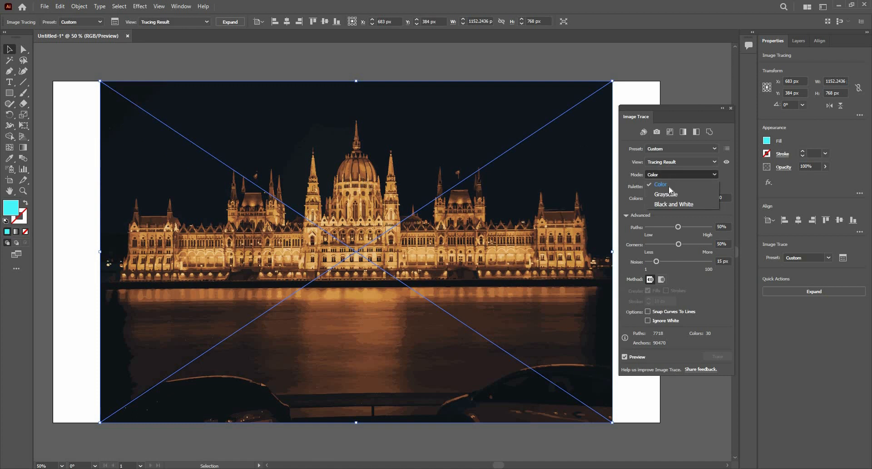
{"action": "left_click", "coordinate": [668, 186]}
{"action": "left_click", "coordinate": [669, 186]}
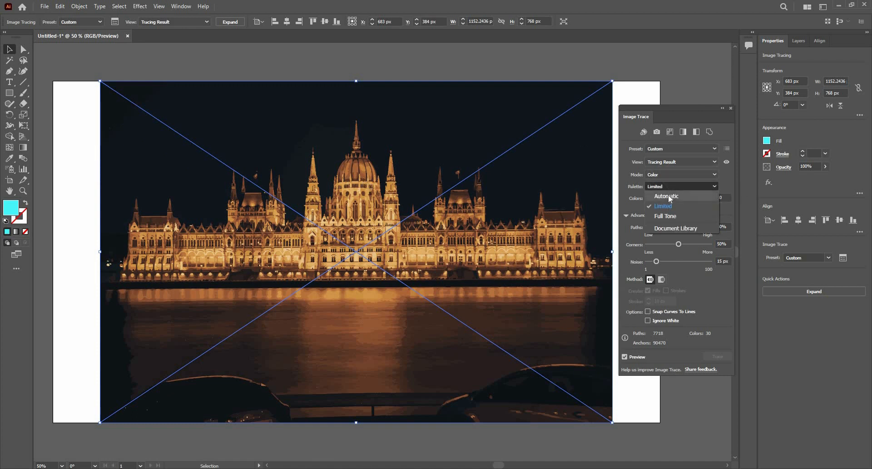
{"action": "left_click", "coordinate": [670, 197]}
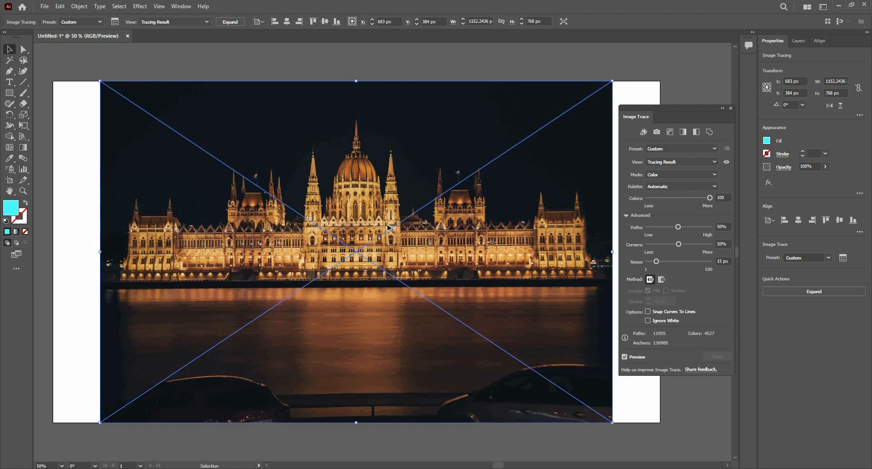
- Examine the Automatic-palette trace up close, checking the dome, towers, facade windows, water reflections and foreground cars
{"action": "scroll", "coordinate": [236, 211], "scroll_direction": "up", "scroll_amount": 3}
{"action": "left_click_drag", "start_coordinate": [493, 265], "coordinate": [357, 268]}
{"action": "left_click_drag", "start_coordinate": [463, 250], "coordinate": [457, 251]}
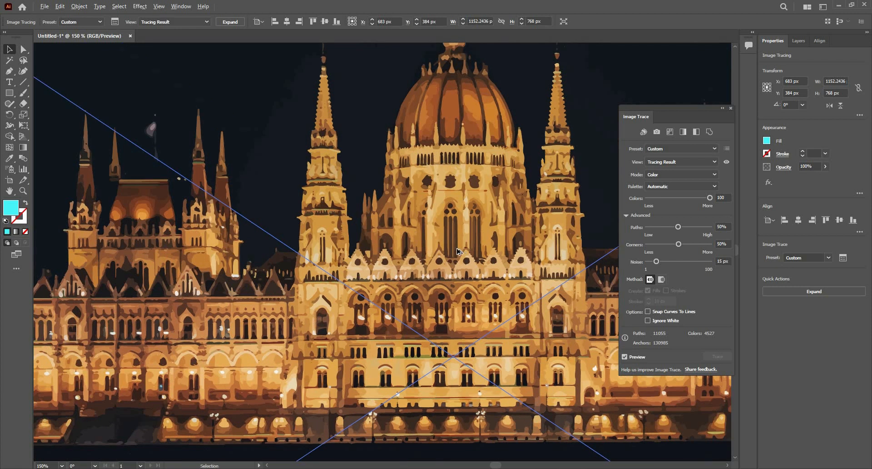
{"action": "scroll", "coordinate": [458, 252], "scroll_direction": "up", "scroll_amount": 3}
{"action": "scroll", "coordinate": [406, 244], "scroll_direction": "down", "scroll_amount": 2}
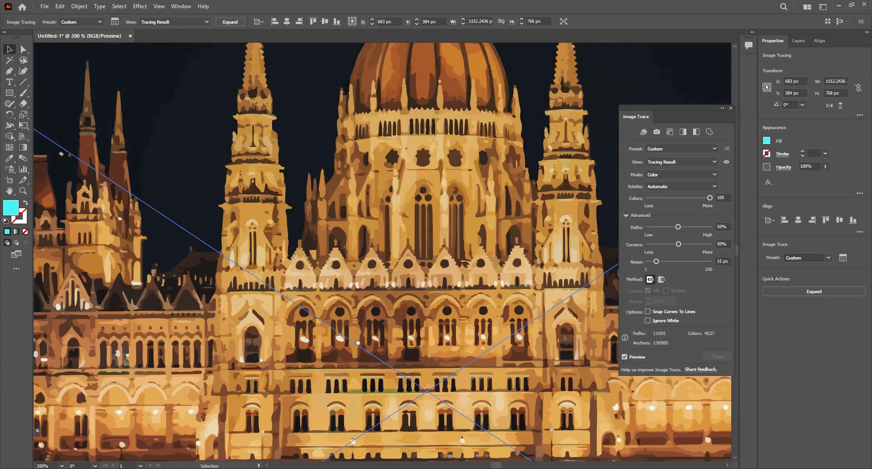
{"action": "mouse_move", "coordinate": [358, 343]}
{"action": "left_mouse_down"}
{"action": "mouse_move", "coordinate": [350, 257]}
{"action": "mouse_move", "coordinate": [338, 302]}
{"action": "left_mouse_up"}
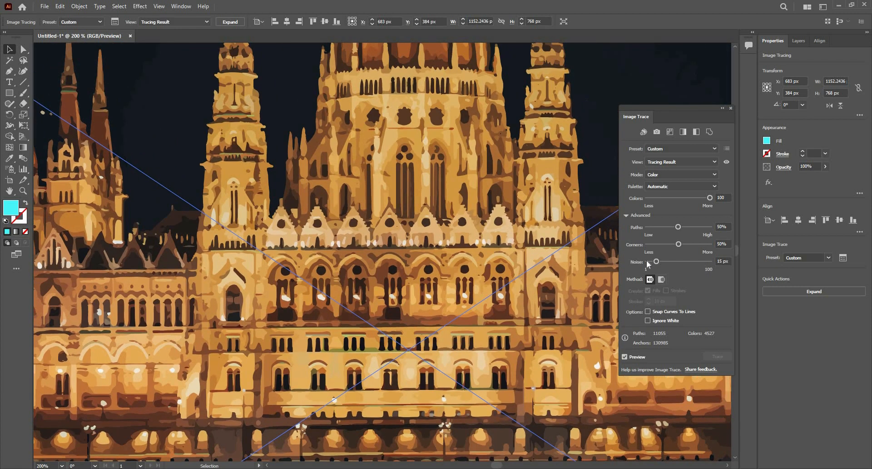
{"action": "scroll", "coordinate": [425, 230], "scroll_direction": "down", "scroll_amount": 2}
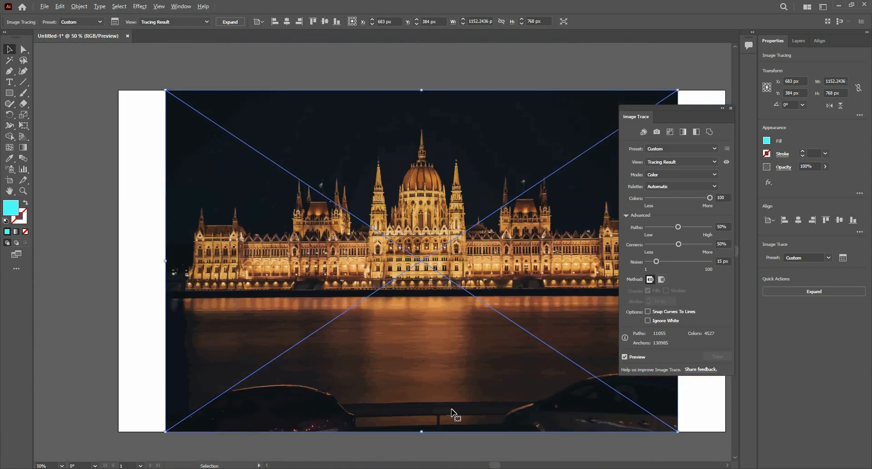
{"action": "scroll", "coordinate": [451, 413], "scroll_direction": "up", "scroll_amount": 1}
{"action": "left_click_drag", "start_coordinate": [441, 381], "coordinate": [332, 200]}
{"action": "scroll", "coordinate": [331, 201], "scroll_direction": "down", "scroll_amount": 3}
{"action": "scroll", "coordinate": [218, 341], "scroll_direction": "down", "scroll_amount": 2}
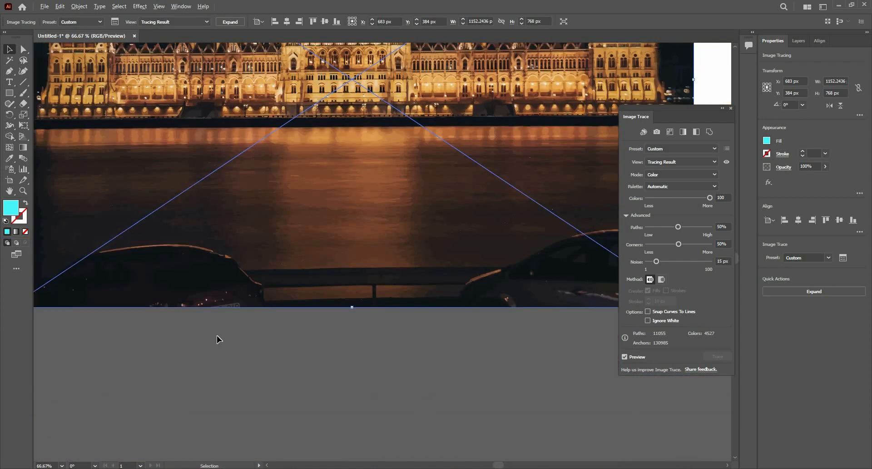
{"action": "scroll", "coordinate": [313, 183], "scroll_direction": "down", "scroll_amount": 1}
{"action": "scroll", "coordinate": [313, 187], "scroll_direction": "up", "scroll_amount": 3}
{"action": "scroll", "coordinate": [363, 249], "scroll_direction": "up", "scroll_amount": 1}
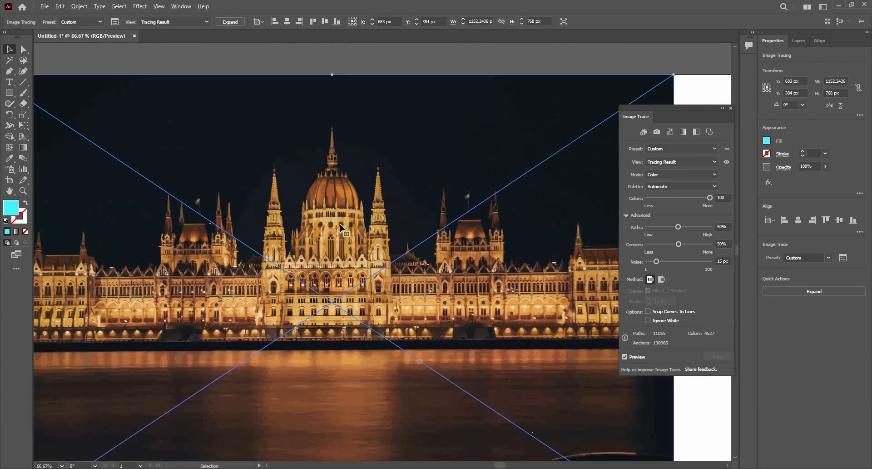
{"action": "scroll", "coordinate": [362, 245], "scroll_direction": "up", "scroll_amount": 1}
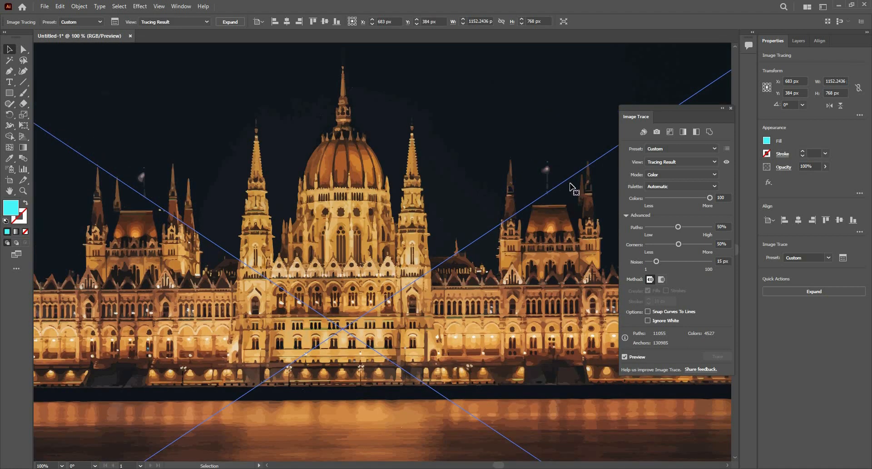
- Switch the building's tracing mode to Grayscale and inspect the facade detail
{"action": "left_click", "coordinate": [695, 177]}
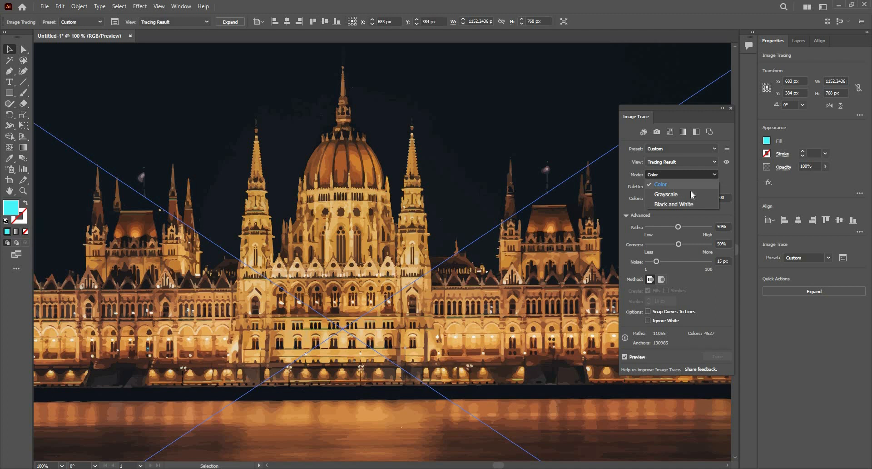
{"action": "left_click", "coordinate": [691, 194]}
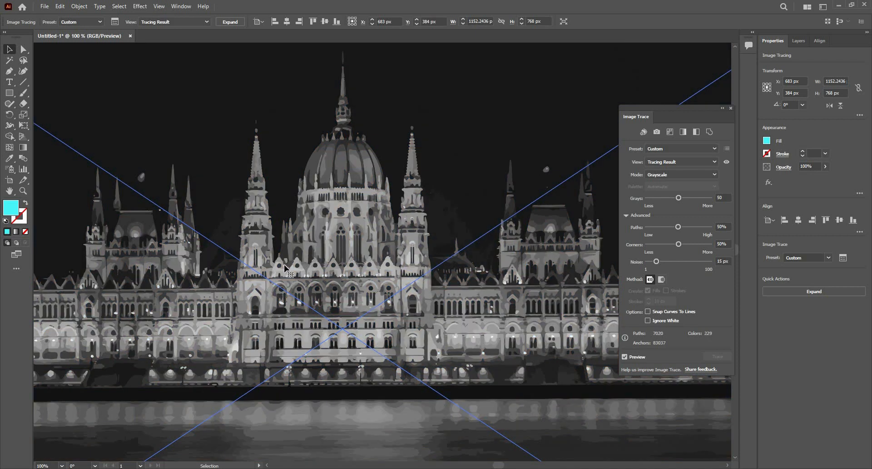
{"action": "scroll", "coordinate": [287, 268], "scroll_direction": "down", "scroll_amount": 2}
{"action": "scroll", "coordinate": [305, 253], "scroll_direction": "up", "scroll_amount": 4}
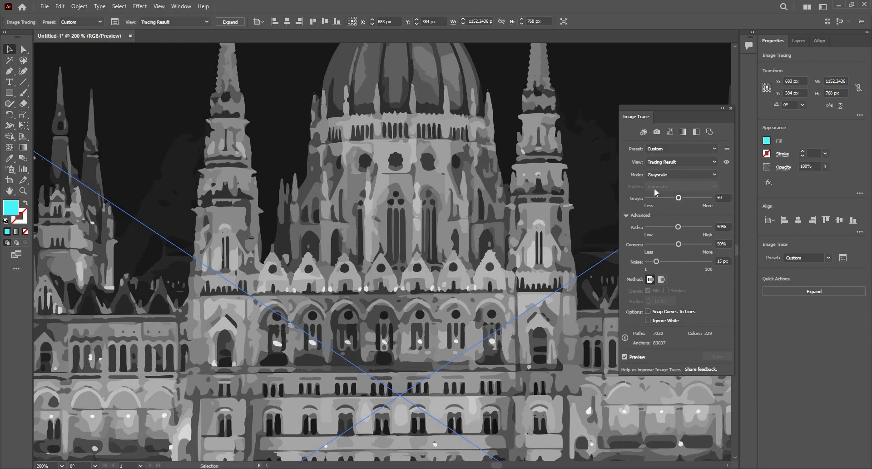
- Switch the building's tracing mode to Black and White and inspect the traced shapes
{"action": "left_click", "coordinate": [700, 176]}
{"action": "left_click", "coordinate": [697, 156]}
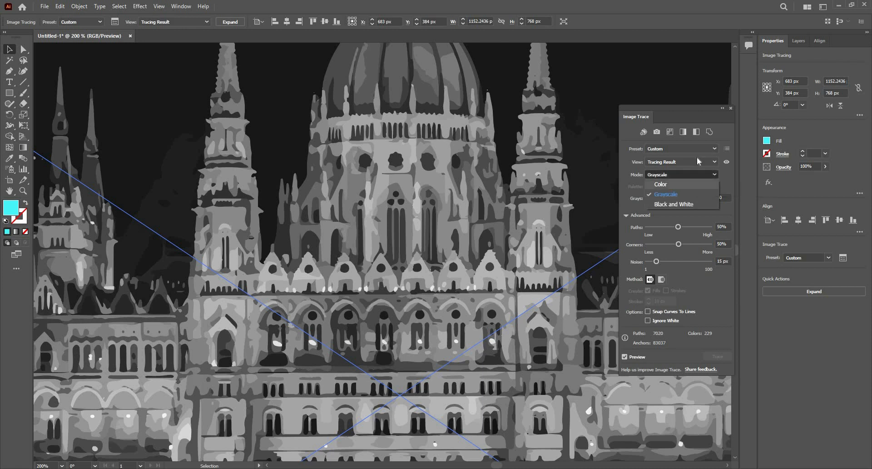
{"action": "left_click", "coordinate": [697, 160]}
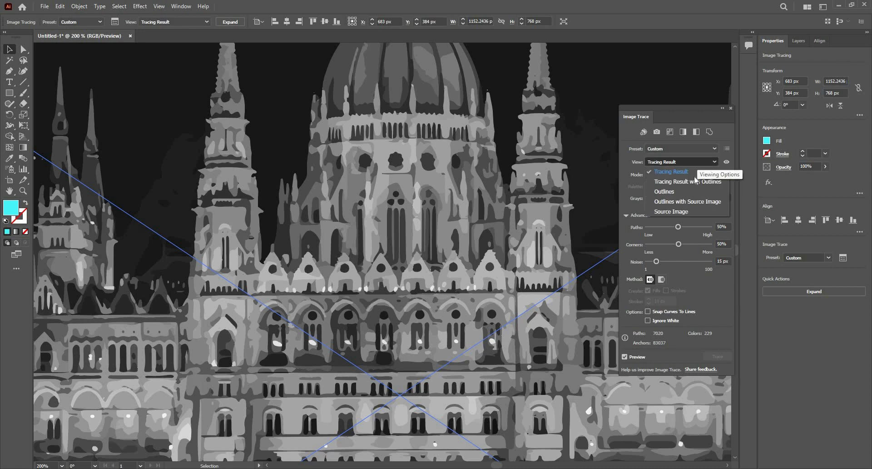
{"action": "left_click", "coordinate": [695, 175]}
{"action": "left_click", "coordinate": [695, 176]}
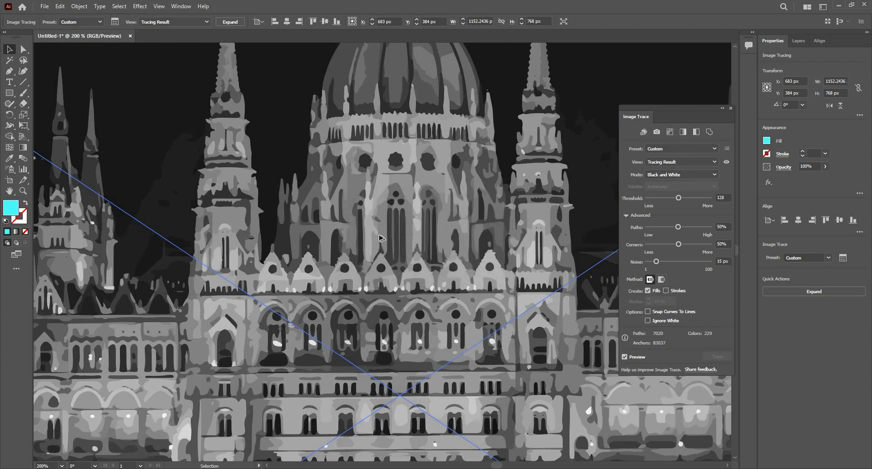
{"action": "scroll", "coordinate": [353, 227], "scroll_direction": "down", "scroll_amount": 3}
{"action": "scroll", "coordinate": [352, 228], "scroll_direction": "up", "scroll_amount": 2}
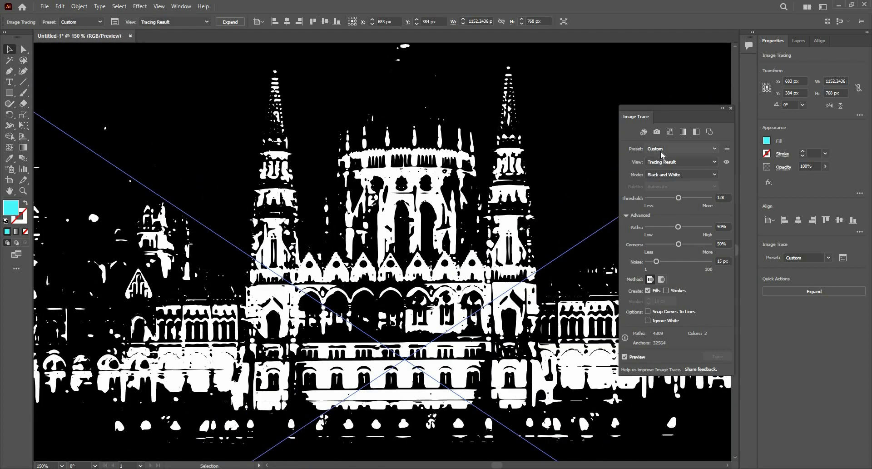
- Apply the Sketched Art preset to the building trace and look over the whole traced image
{"action": "left_click", "coordinate": [661, 150]}
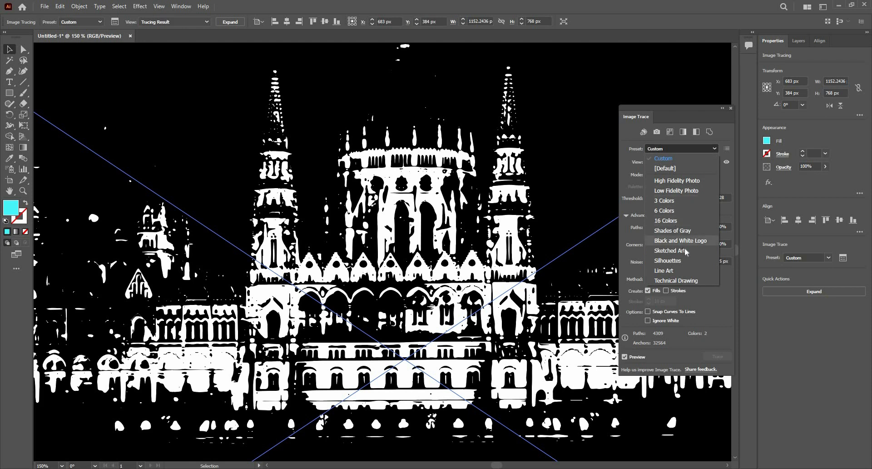
{"action": "left_click", "coordinate": [670, 250]}
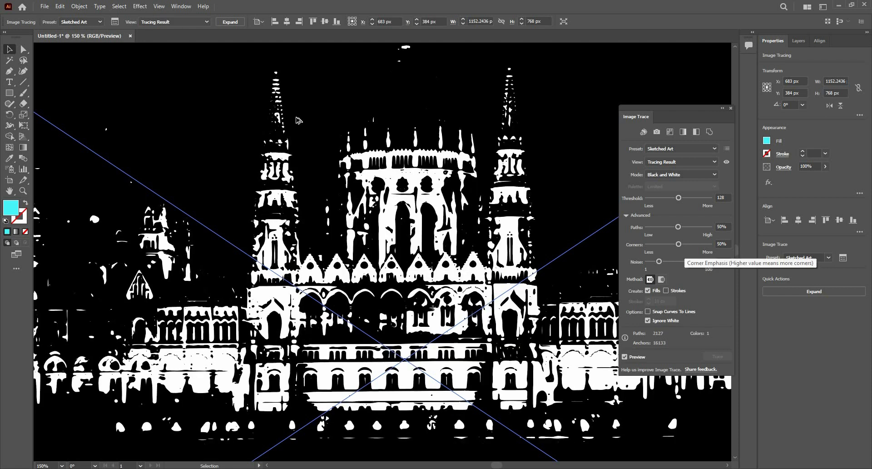
{"action": "scroll", "coordinate": [297, 120], "scroll_direction": "down", "scroll_amount": 3}
{"action": "scroll", "coordinate": [355, 107], "scroll_direction": "up", "scroll_amount": 1}
{"action": "left_click_drag", "start_coordinate": [391, 183], "coordinate": [423, 265]}
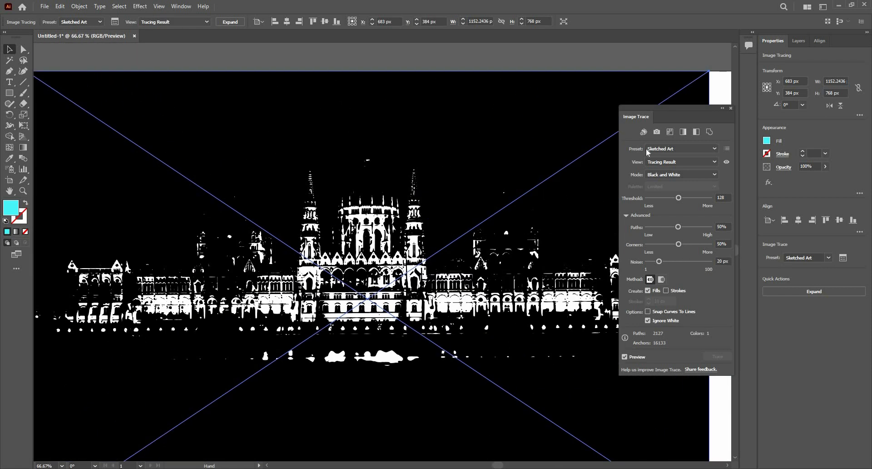
- Try the Line Art preset on the building trace, followed by the Silhouettes preset
{"action": "left_click", "coordinate": [667, 149]}
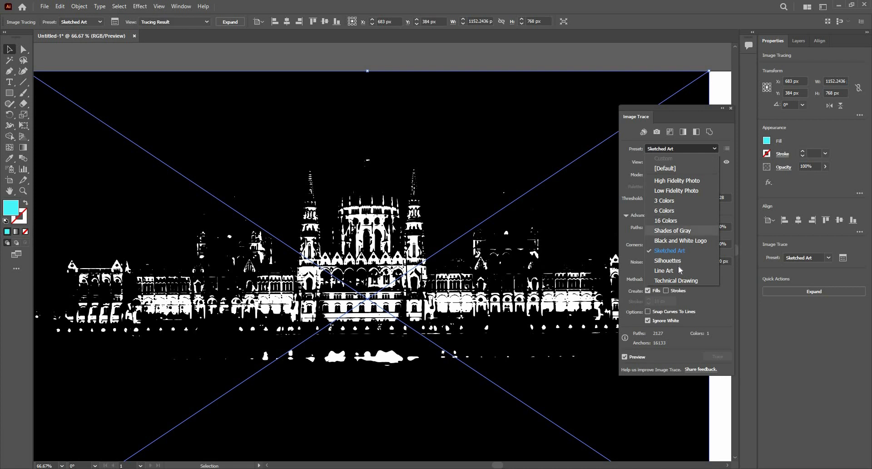
{"action": "left_click", "coordinate": [680, 270]}
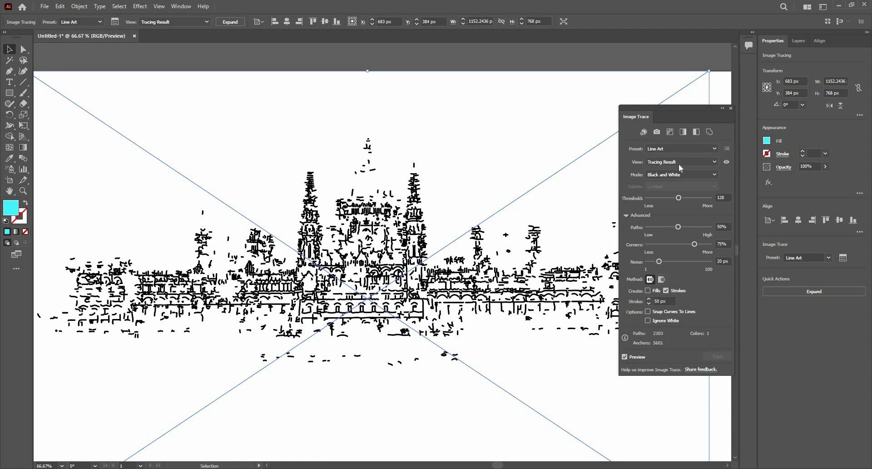
{"action": "left_click", "coordinate": [680, 148]}
{"action": "left_click", "coordinate": [682, 258]}
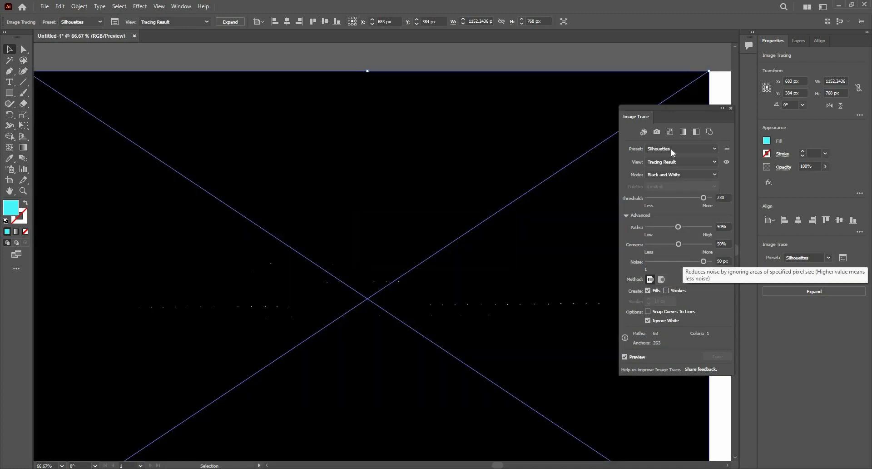
- Try the Technical Drawing preset on the building trace, replace it with the 16 Colors preset, and inspect the color result
{"action": "left_click", "coordinate": [670, 150]}
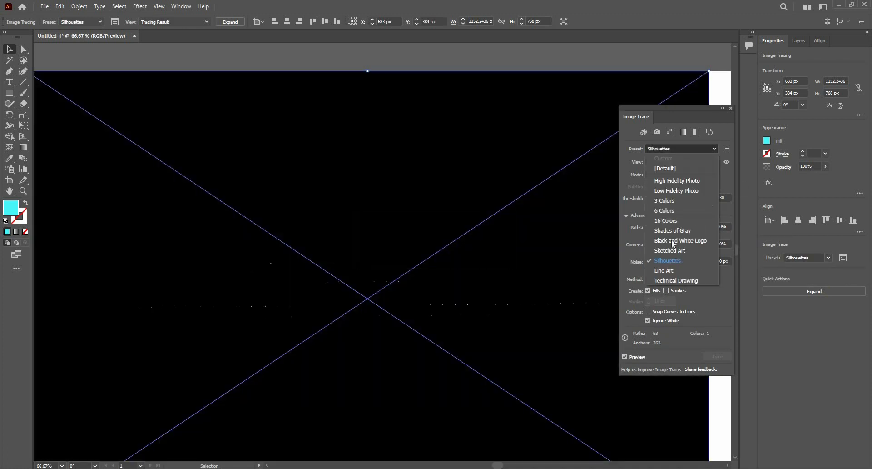
{"action": "left_click", "coordinate": [668, 281]}
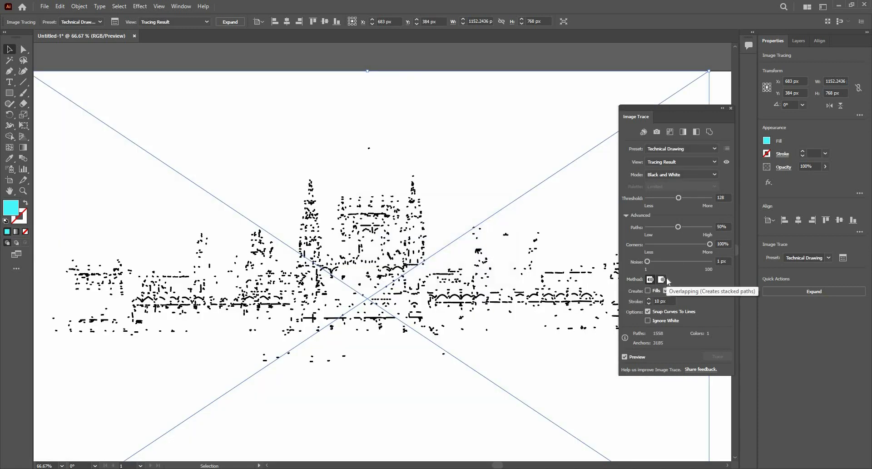
{"action": "left_click", "coordinate": [671, 149]}
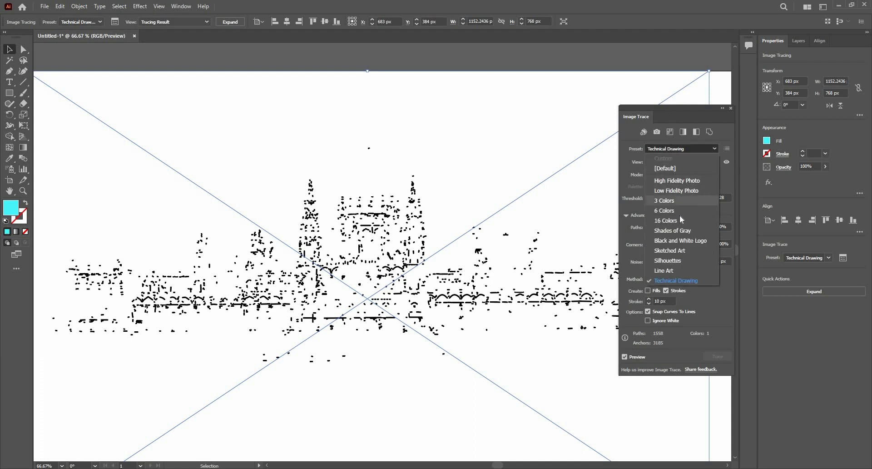
{"action": "left_click", "coordinate": [679, 215]}
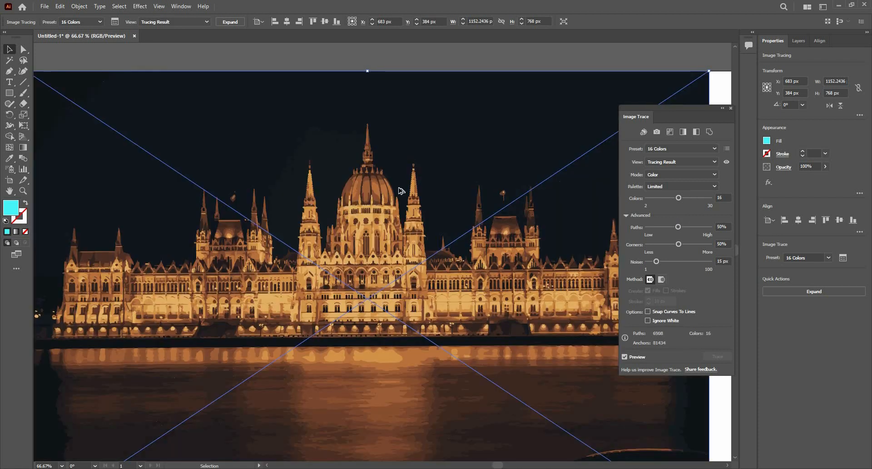
{"action": "scroll", "coordinate": [360, 203], "scroll_direction": "up", "scroll_amount": 3}
{"action": "scroll", "coordinate": [361, 203], "scroll_direction": "down", "scroll_amount": 3}
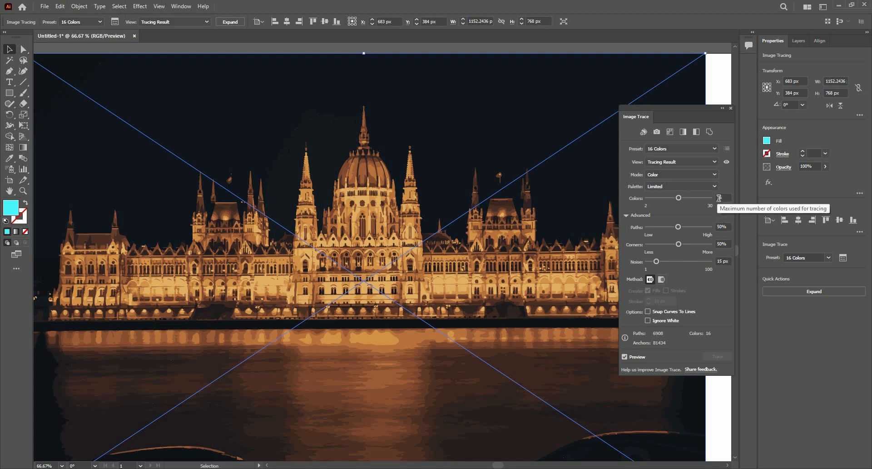
- Apply the Low Fidelity Photo preset to the building trace
{"action": "left_click", "coordinate": [680, 149]}
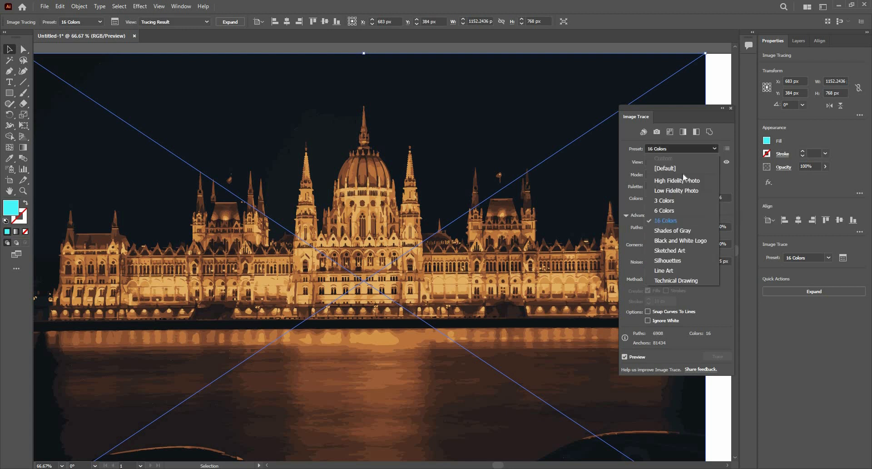
{"action": "left_click", "coordinate": [707, 153]}
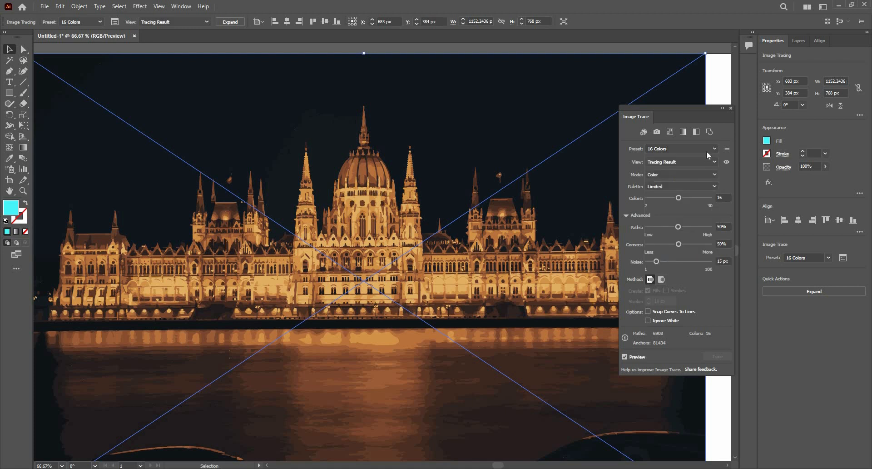
{"action": "left_click", "coordinate": [705, 150]}
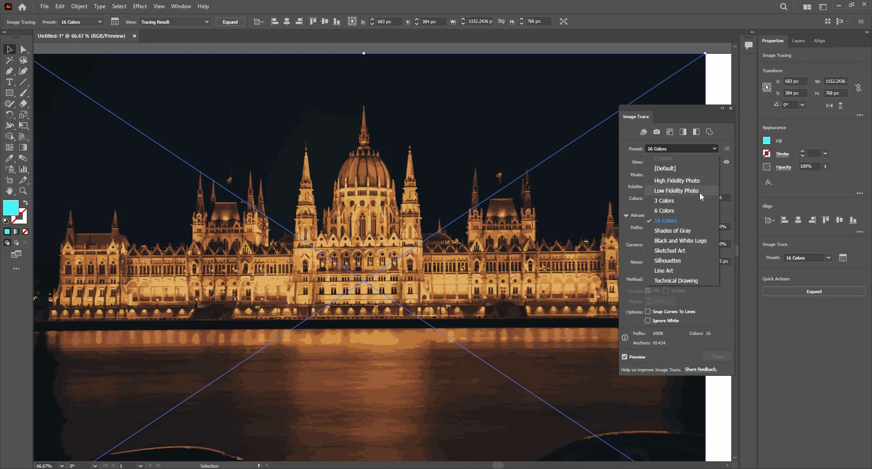
{"action": "left_click", "coordinate": [699, 191]}
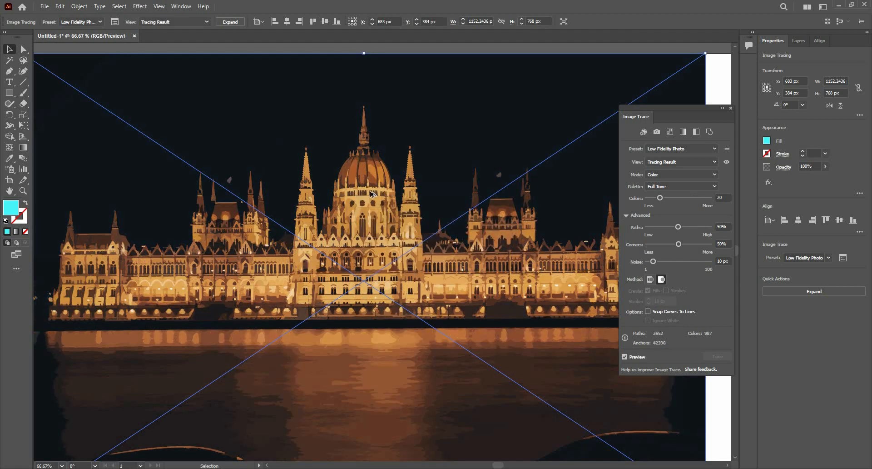
- Examine the traced dome, towers and facade up close, and look over the whole building image
{"action": "scroll", "coordinate": [368, 182], "scroll_direction": "up", "scroll_amount": 3, "text": "alt"}
{"action": "scroll", "coordinate": [368, 182], "scroll_direction": "down", "scroll_amount": 1, "text": "alt"}
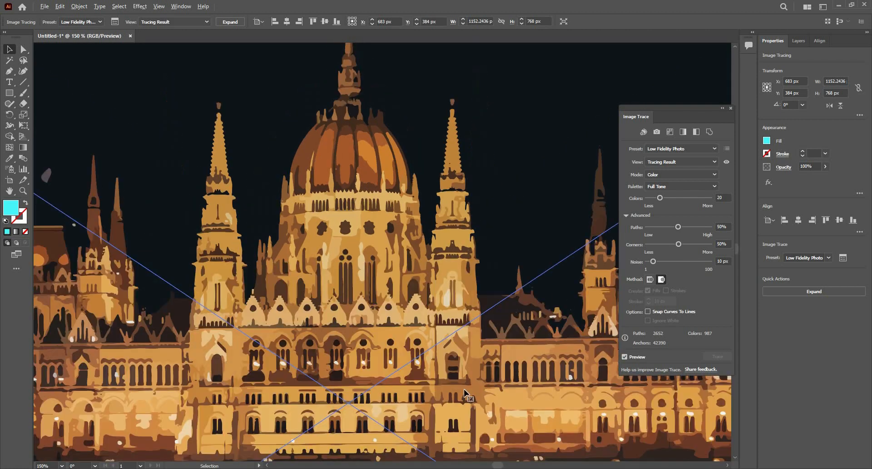
{"action": "left_click_drag", "start_coordinate": [465, 392], "coordinate": [494, 260]}
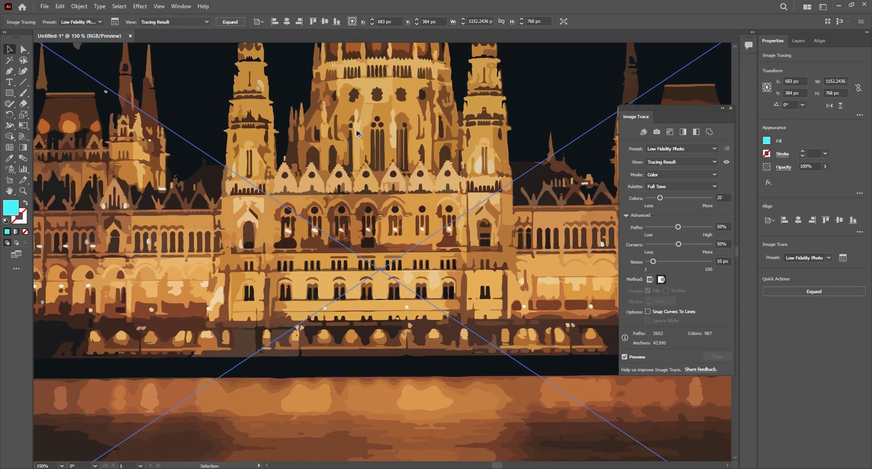
{"action": "scroll", "coordinate": [364, 137], "scroll_direction": "down", "scroll_amount": 1, "text": "alt"}
{"action": "scroll", "coordinate": [341, 109], "scroll_direction": "up", "scroll_amount": 2, "text": "alt"}
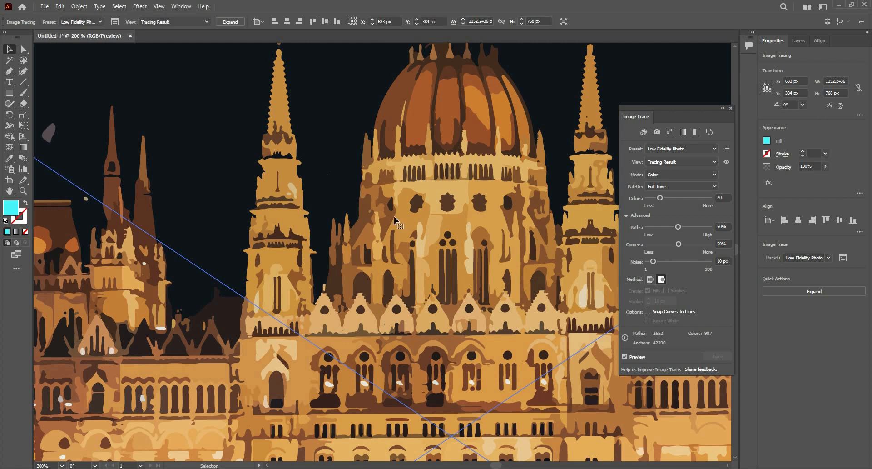
{"action": "scroll", "coordinate": [273, 136], "scroll_direction": "down", "scroll_amount": 2, "text": "alt"}
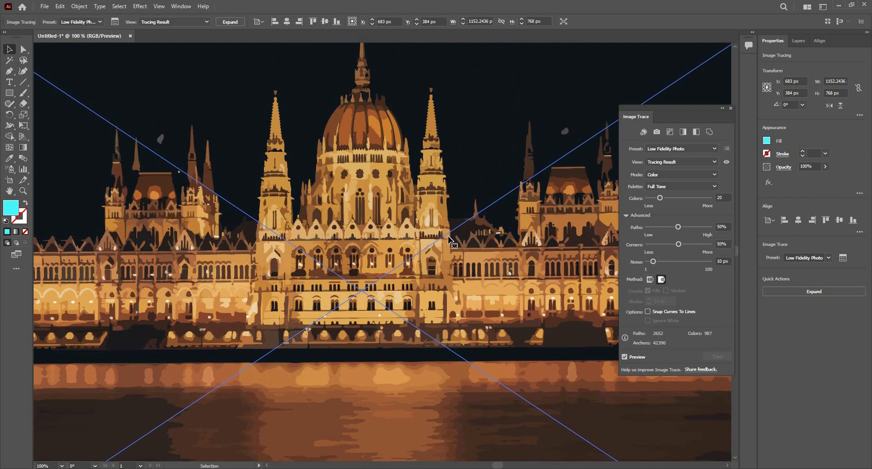
{"action": "scroll", "coordinate": [440, 240], "scroll_direction": "down", "scroll_amount": 2, "text": "alt"}
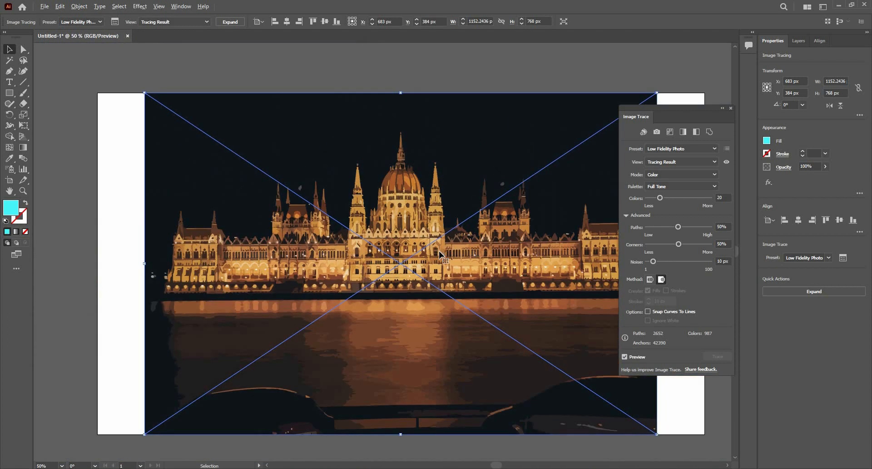
{"action": "scroll", "coordinate": [439, 251], "scroll_direction": "up", "scroll_amount": 1, "text": "alt"}
{"action": "scroll", "coordinate": [359, 233], "scroll_direction": "down", "scroll_amount": 1, "text": "alt"}
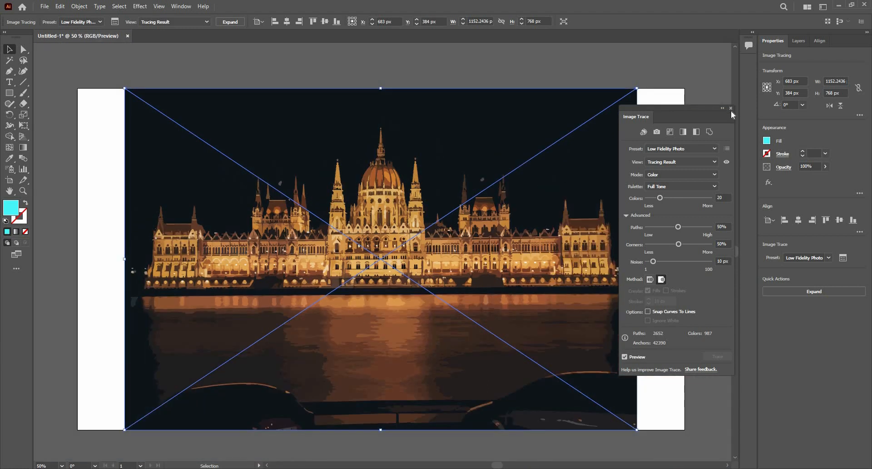
- Close the Image Trace settings and delete the traced building from the artboard
{"action": "left_click", "coordinate": [730, 108]}
{"action": "scroll", "coordinate": [457, 142], "scroll_direction": "up", "scroll_amount": 1}
{"action": "scroll", "coordinate": [470, 151], "scroll_direction": "down", "scroll_amount": 1}
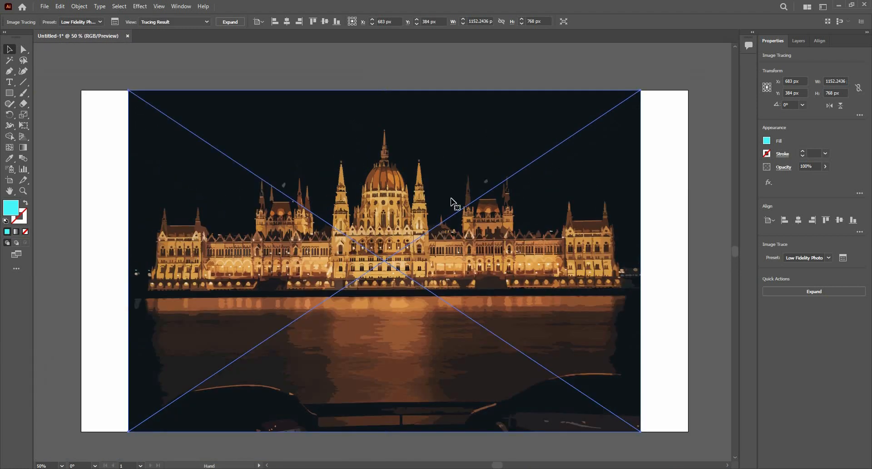
{"action": "scroll", "coordinate": [450, 200], "scroll_direction": "up", "scroll_amount": 1}
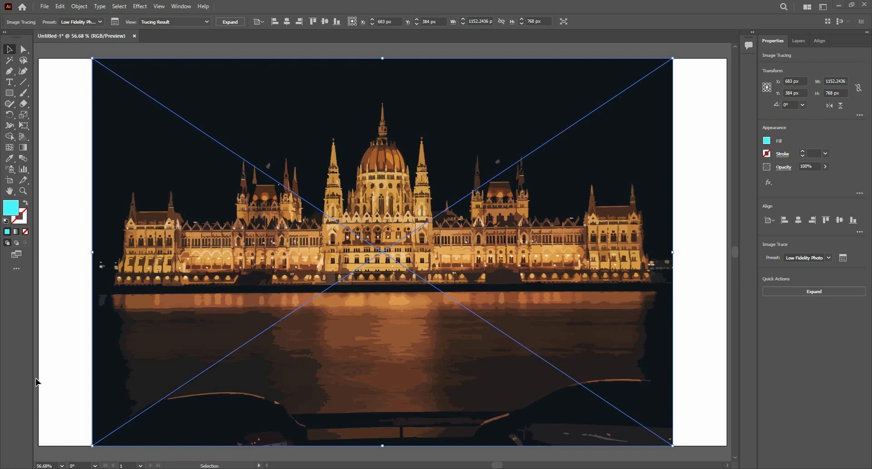
{"action": "scroll", "coordinate": [272, 321], "scroll_direction": "down", "scroll_amount": 1}
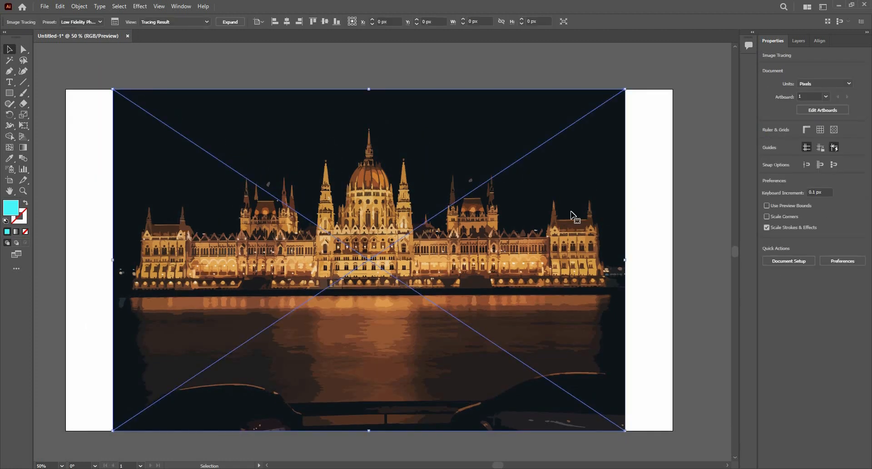
{"action": "key", "text": "Delete"}
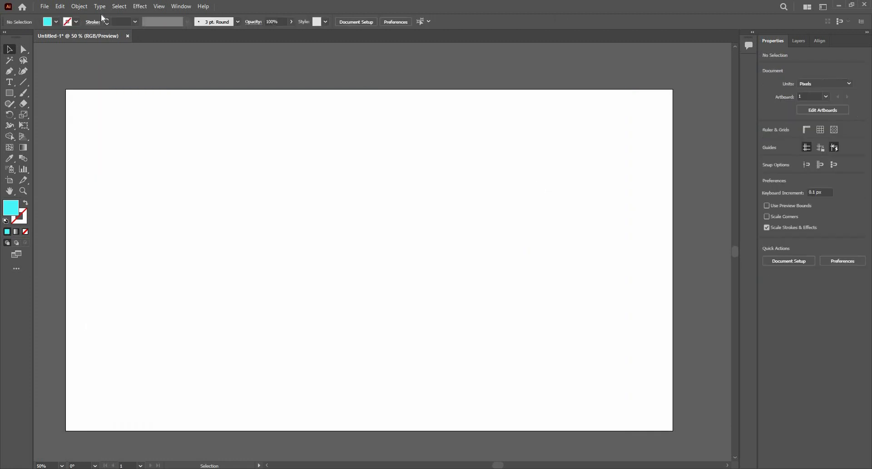
- Place the linked image bpiqx7yc9 on the empty artboard, about 983 px wide and 706 px high
{"action": "left_click", "coordinate": [39, 7]}
{"action": "left_click", "coordinate": [117, 171]}
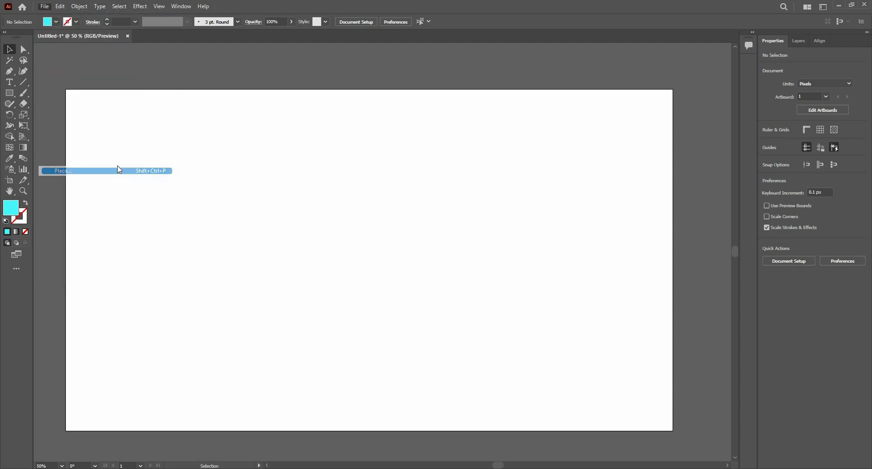
{"action": "left_click", "coordinate": [133, 88]}
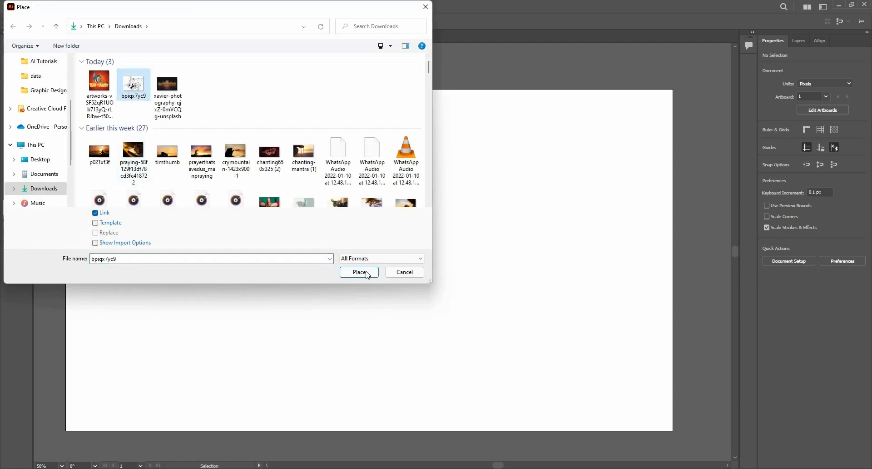
{"action": "left_click", "coordinate": [365, 273]}
{"action": "left_click_drag", "start_coordinate": [451, 292], "coordinate": [645, 418]}
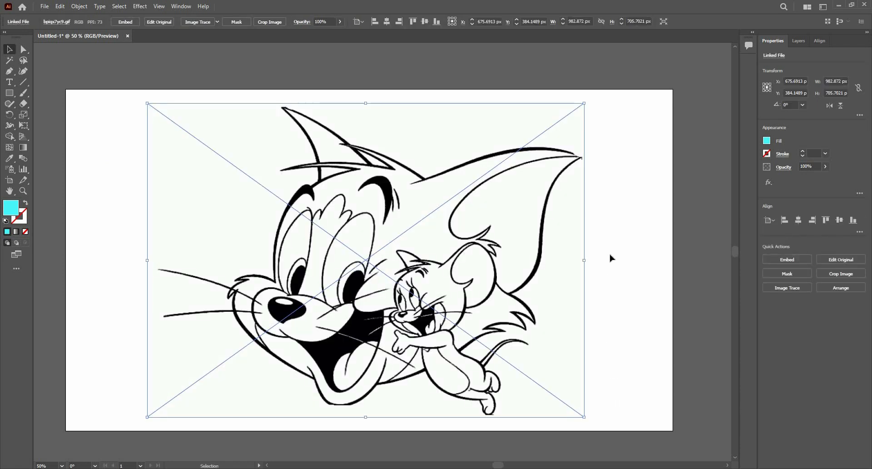
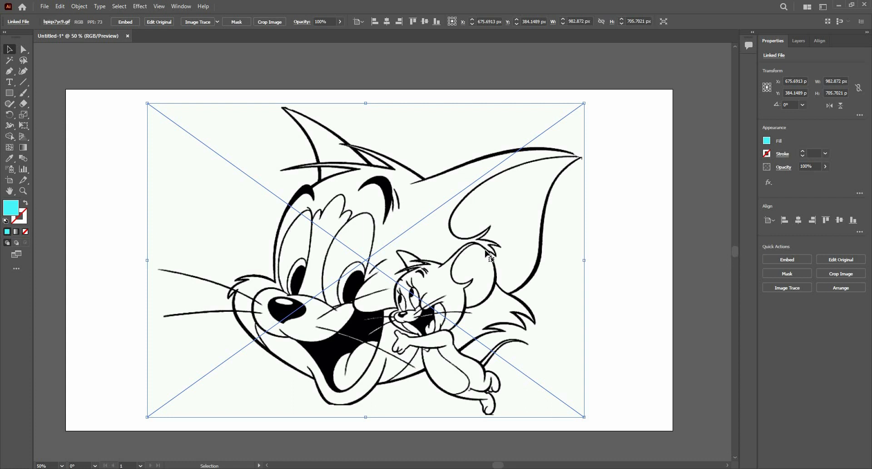
- Try the default Image Trace on the cartoon drawing, inspect its lines up close, and undo the trace
{"action": "left_click", "coordinate": [200, 21]}
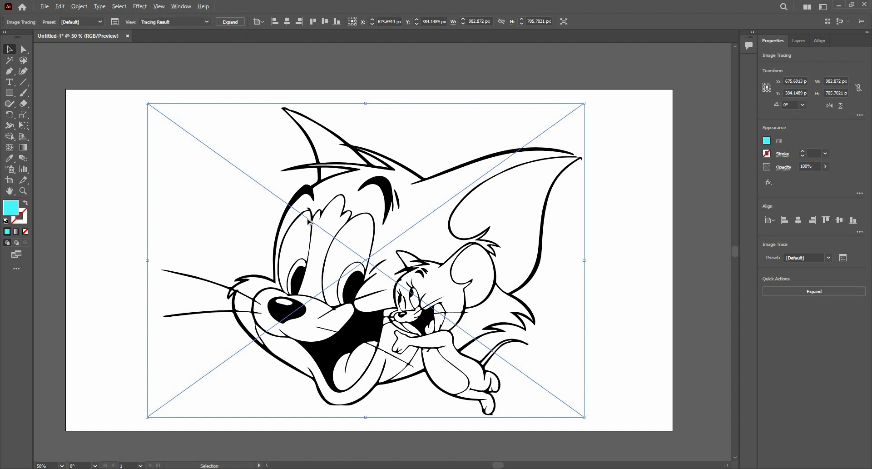
{"action": "scroll", "coordinate": [308, 221], "scroll_direction": "up", "scroll_amount": 2}
{"action": "scroll", "coordinate": [308, 223], "scroll_direction": "down", "scroll_amount": 2}
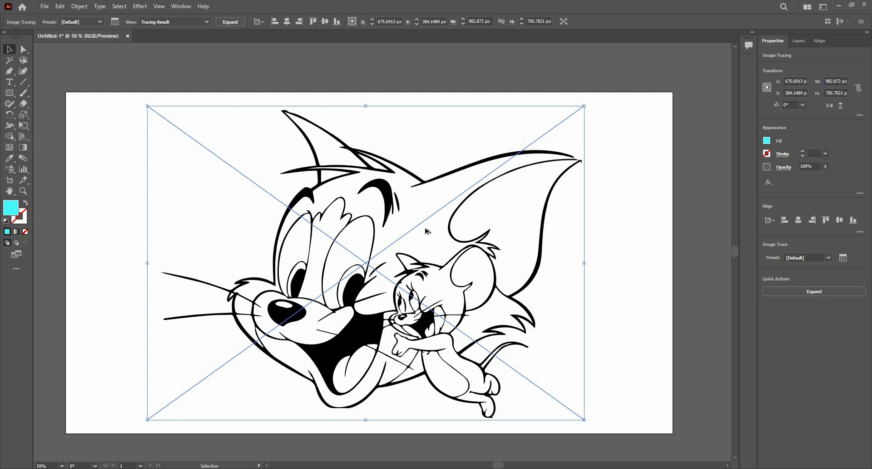
{"action": "scroll", "coordinate": [426, 231], "scroll_direction": "up", "scroll_amount": 4}
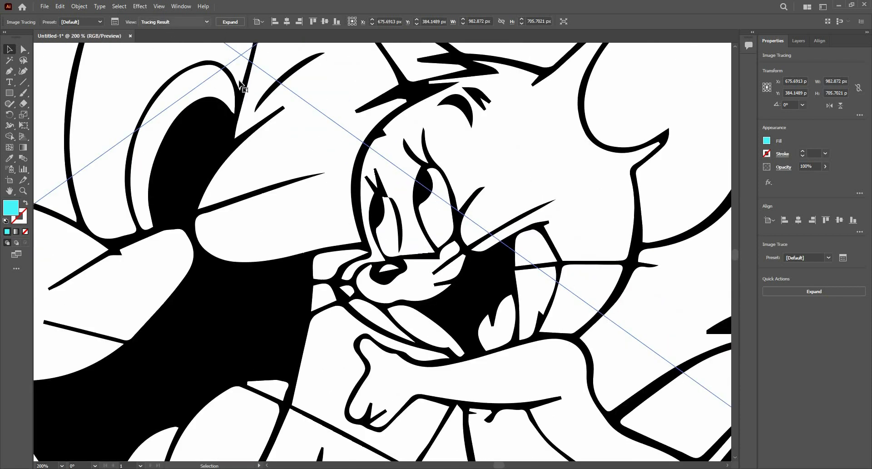
{"action": "key", "text": "ctrl+z"}
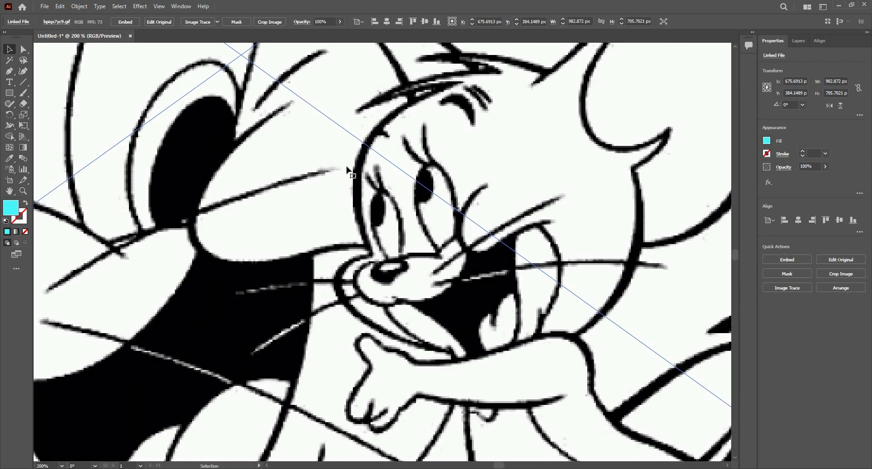
- Trace the cartoon drawing with the default preset and open its detailed tracing settings
{"action": "left_click", "coordinate": [218, 22]}
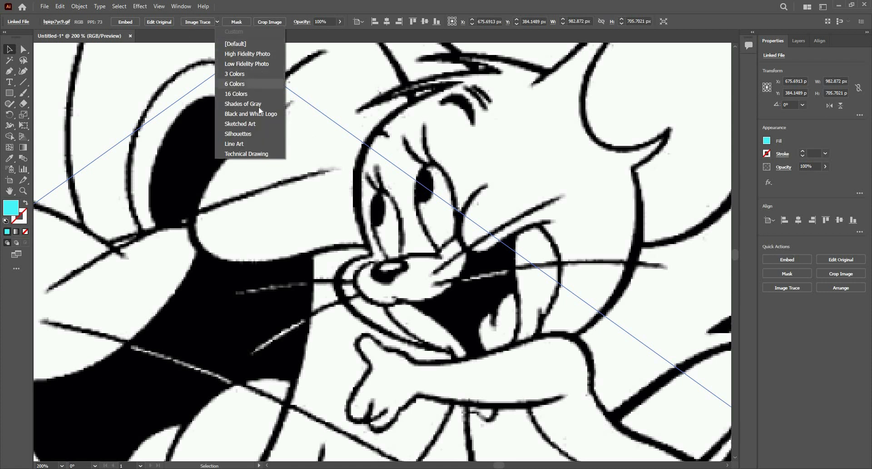
{"action": "left_click", "coordinate": [195, 21]}
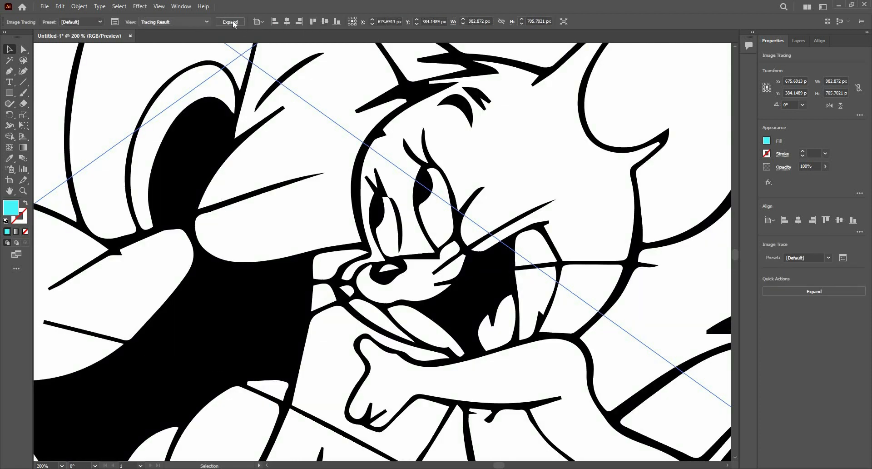
{"action": "left_click", "coordinate": [116, 21]}
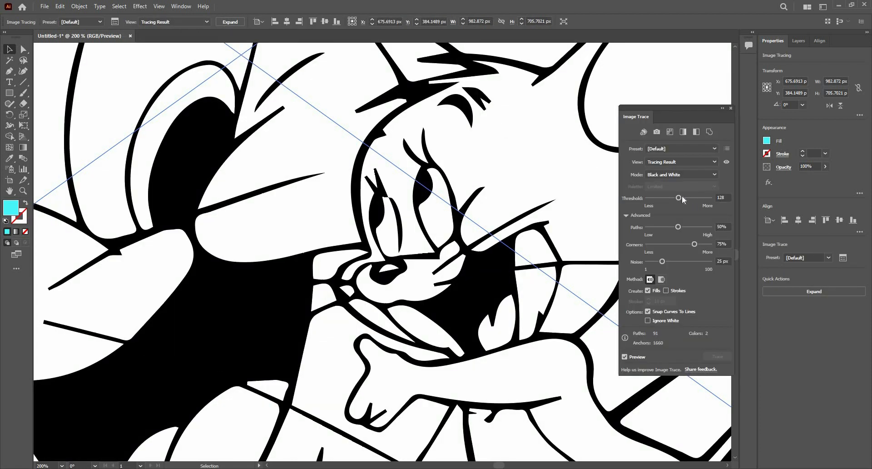
- Try a Threshold of 255 on the cartoon trace and view the whole artwork
{"action": "left_click_drag", "start_coordinate": [678, 197], "coordinate": [710, 197]}
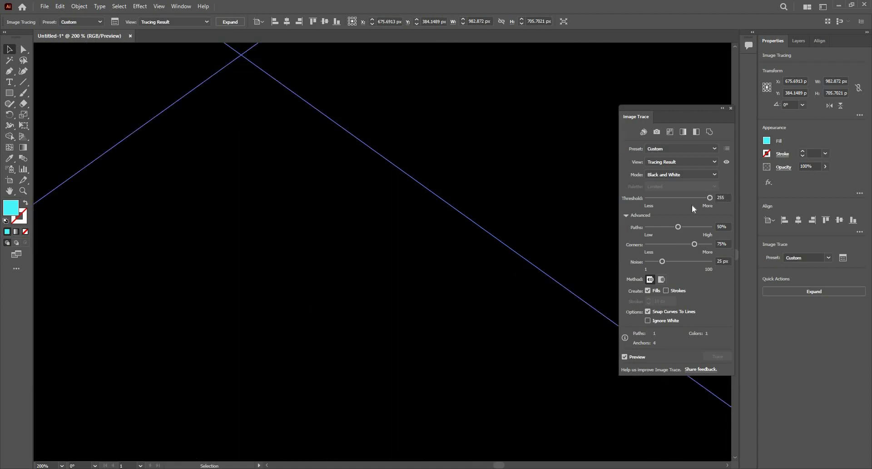
{"action": "scroll", "coordinate": [446, 238], "scroll_direction": "down", "scroll_amount": 4}
{"action": "scroll", "coordinate": [684, 266], "scroll_direction": "down", "scroll_amount": 2}
{"action": "scroll", "coordinate": [704, 200], "scroll_direction": "up", "scroll_amount": 2}
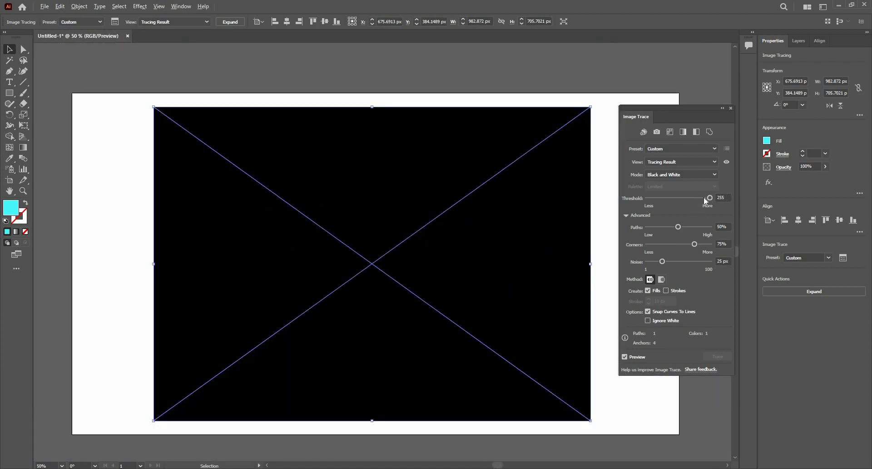
- Adjust the cartoon trace's Threshold to 180 while checking the lines around the mouse's eyes
{"action": "left_click", "coordinate": [680, 197]}
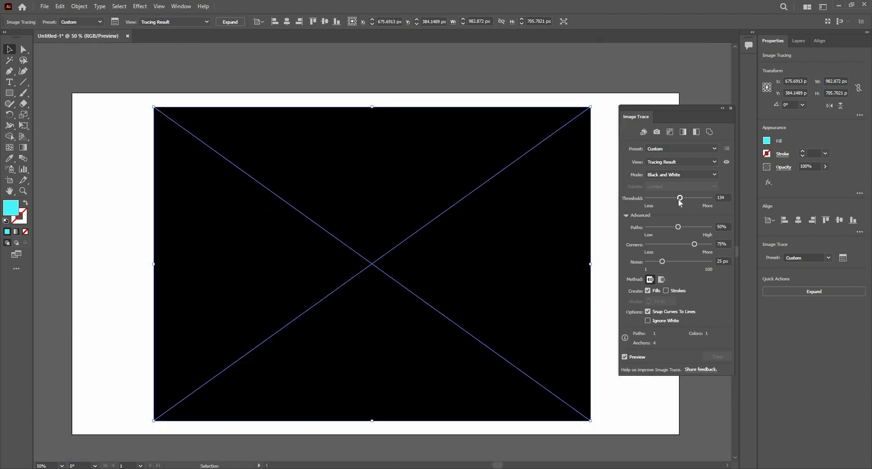
{"action": "scroll", "coordinate": [423, 302], "scroll_direction": "up", "scroll_amount": 6}
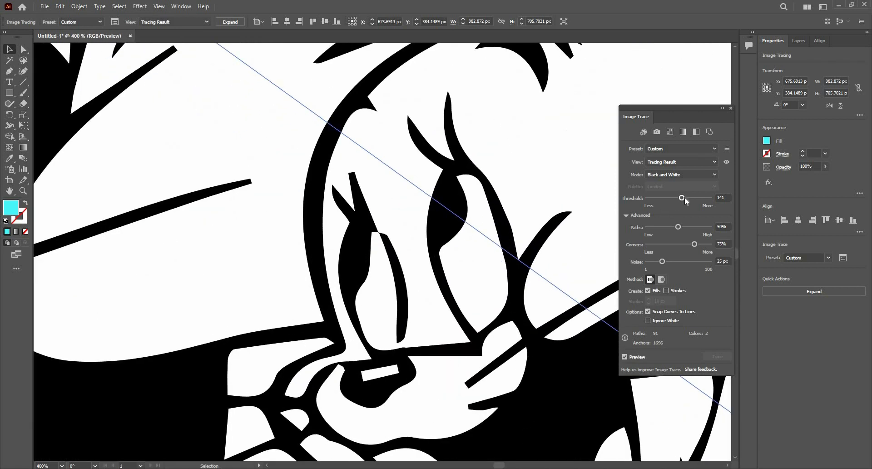
{"action": "left_click", "coordinate": [685, 198]}
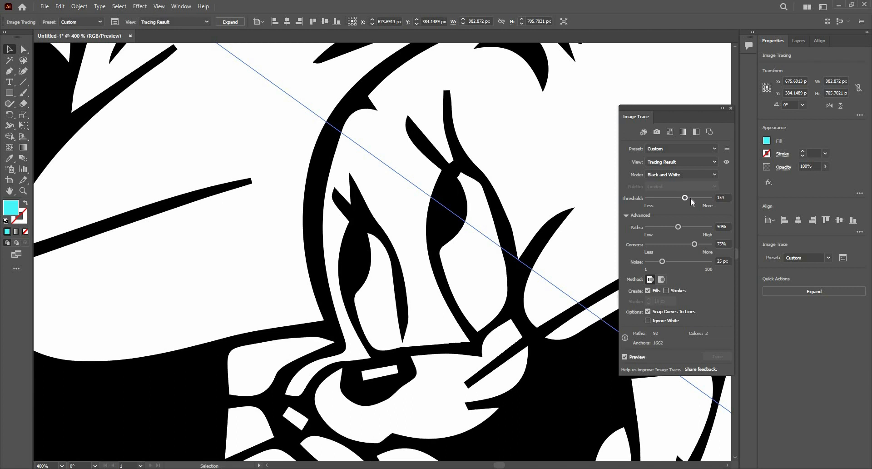
{"action": "left_click", "coordinate": [691, 197]}
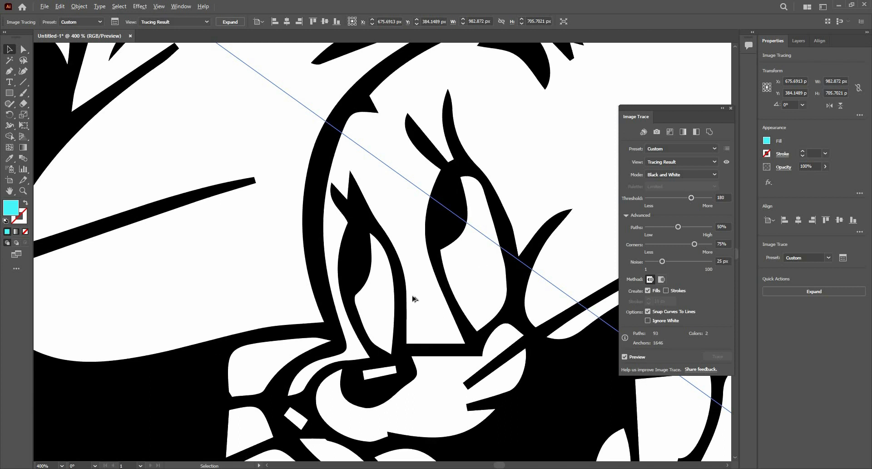
{"action": "scroll", "coordinate": [415, 299], "scroll_direction": "down", "scroll_amount": 4}
{"action": "scroll", "coordinate": [414, 298], "scroll_direction": "down", "scroll_amount": 1}
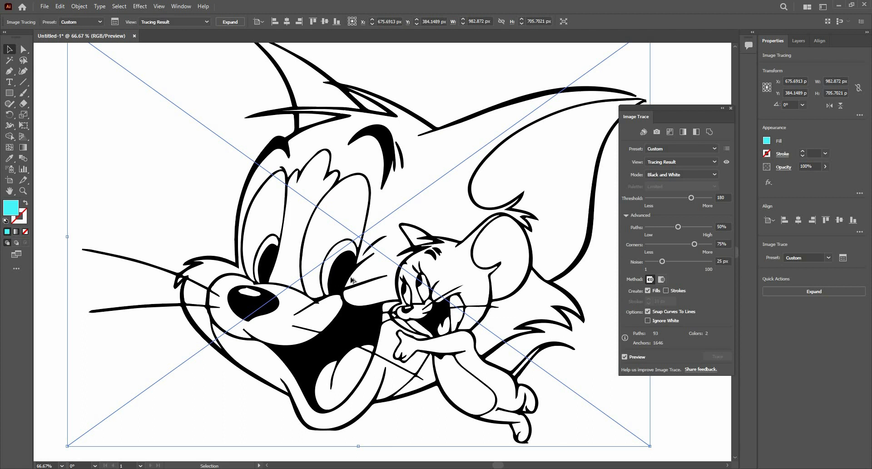
- Set the cartoon trace's Paths to 75% and Threshold to 189, checking the ear lines and the whole drawing
{"action": "scroll", "coordinate": [460, 199], "scroll_direction": "down", "scroll_amount": 1}
{"action": "scroll", "coordinate": [611, 203], "scroll_direction": "up", "scroll_amount": 3}
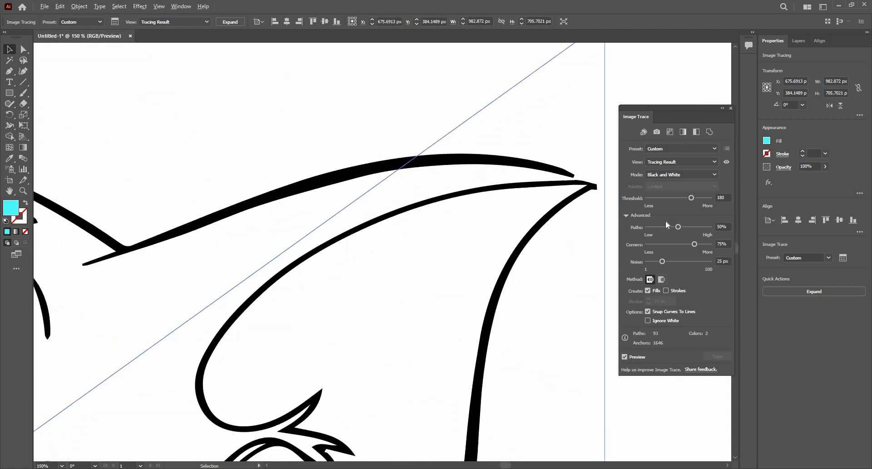
{"action": "left_click_drag", "start_coordinate": [684, 226], "coordinate": [685, 226]}
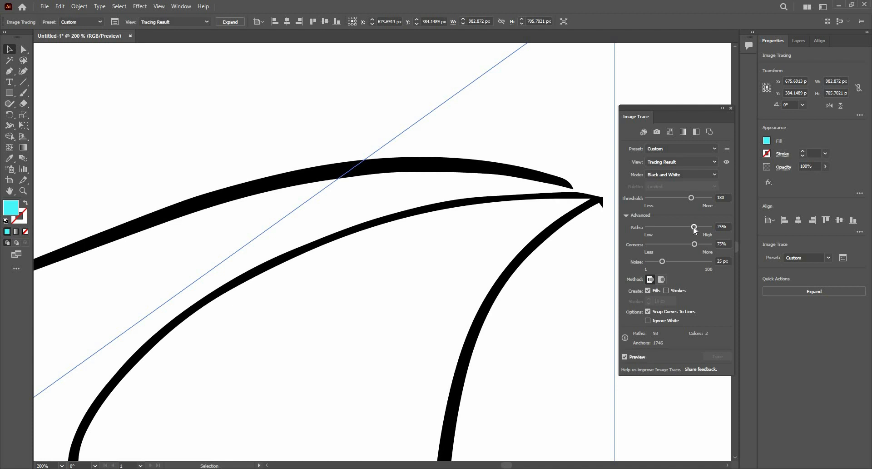
{"action": "left_click", "coordinate": [693, 226]}
{"action": "scroll", "coordinate": [455, 191], "scroll_direction": "down", "scroll_amount": 6}
{"action": "scroll", "coordinate": [458, 210], "scroll_direction": "up", "scroll_amount": 2}
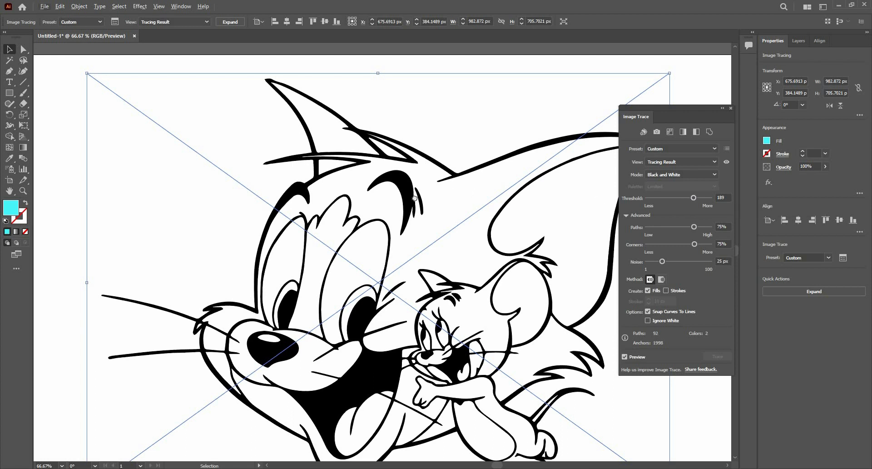
- Try Threshold values of 208 and 249 on the cartoon trace, examining the lines around the mouse's face and ear
{"action": "left_click_drag", "start_coordinate": [418, 201], "coordinate": [392, 203]}
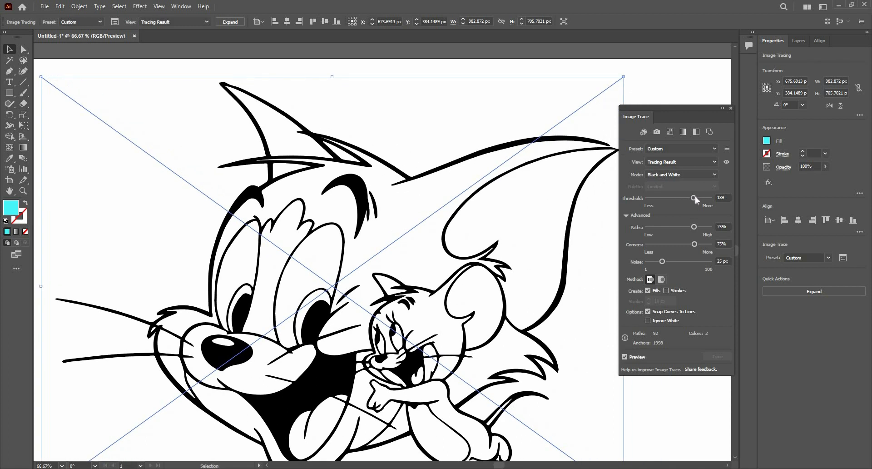
{"action": "left_click_drag", "start_coordinate": [695, 197], "coordinate": [699, 198]}
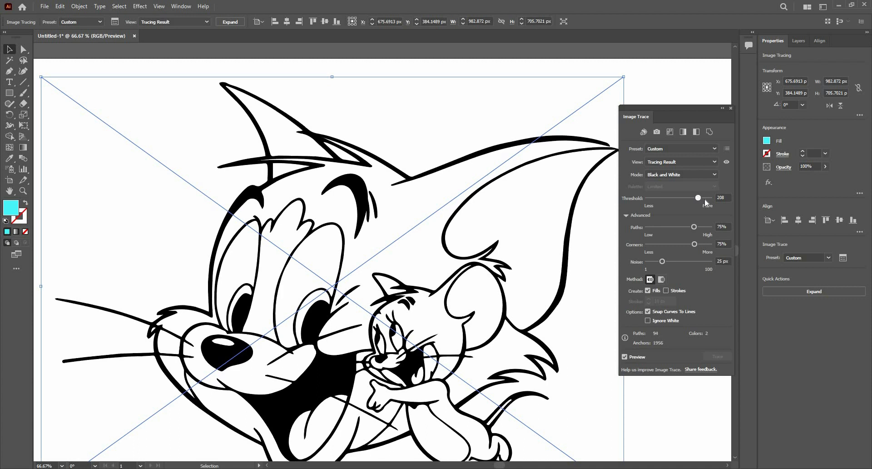
{"action": "left_click_drag", "start_coordinate": [705, 198], "coordinate": [707, 200]}
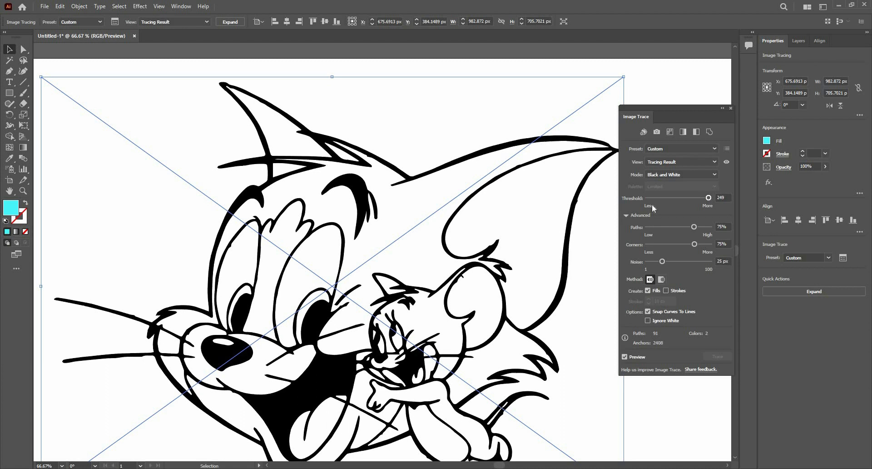
{"action": "scroll", "coordinate": [379, 319], "scroll_direction": "up", "scroll_amount": 2}
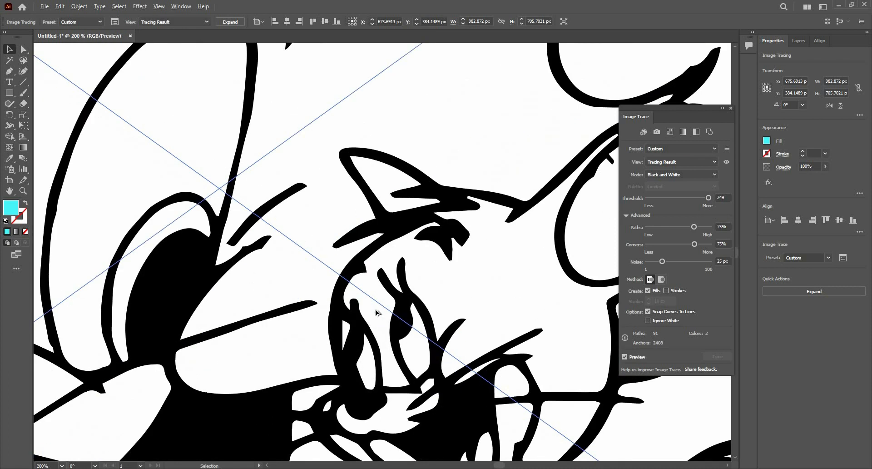
{"action": "scroll", "coordinate": [409, 277], "scroll_direction": "down", "scroll_amount": 1}
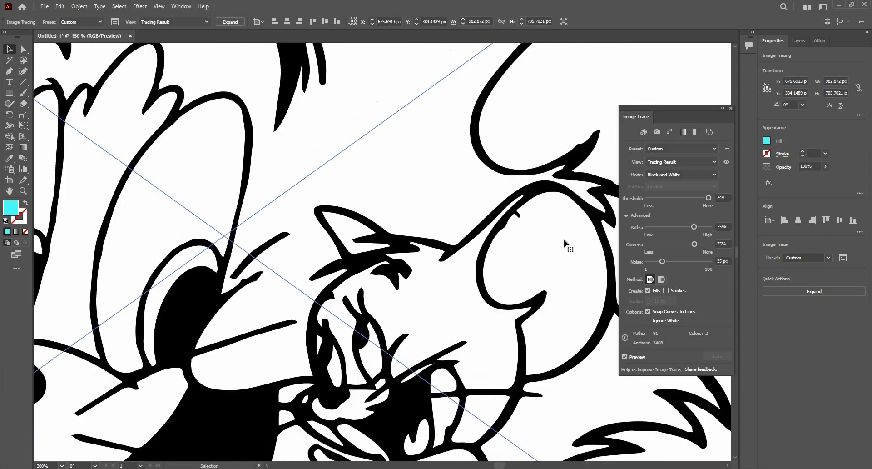
- Reduce the cartoon trace's Threshold to 144 and close the detailed tracing settings
{"action": "left_click", "coordinate": [693, 198]}
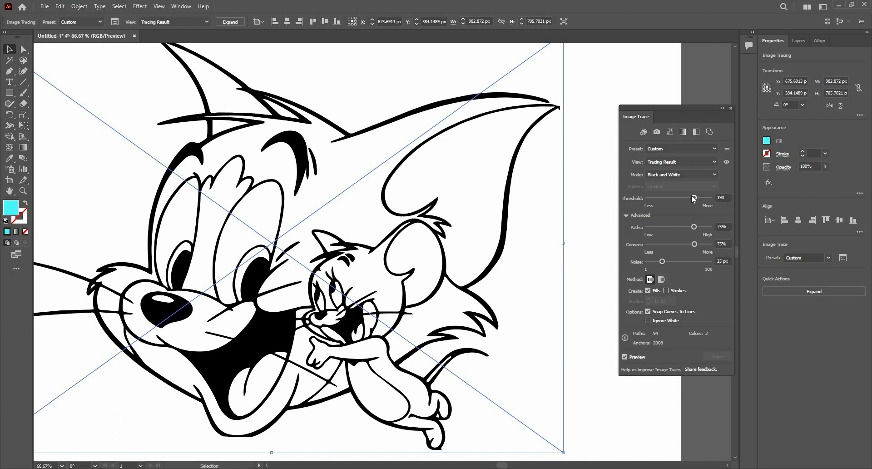
{"action": "left_click", "coordinate": [686, 198]}
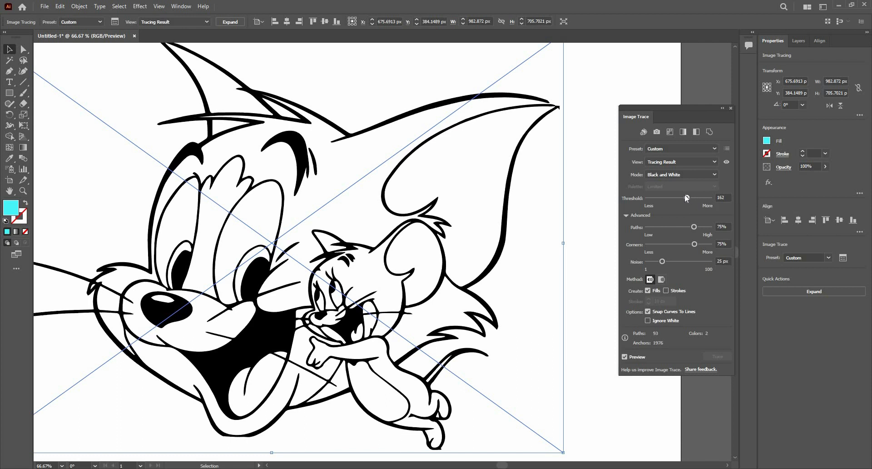
{"action": "left_click", "coordinate": [678, 197]}
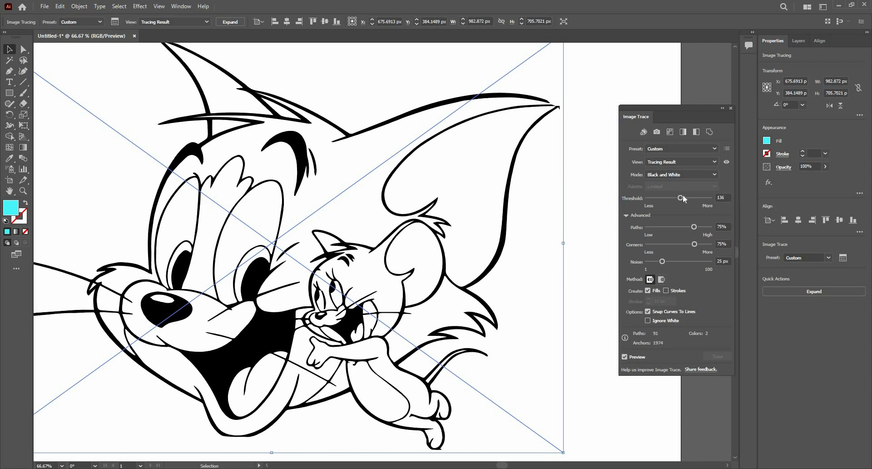
{"action": "left_click", "coordinate": [682, 196]}
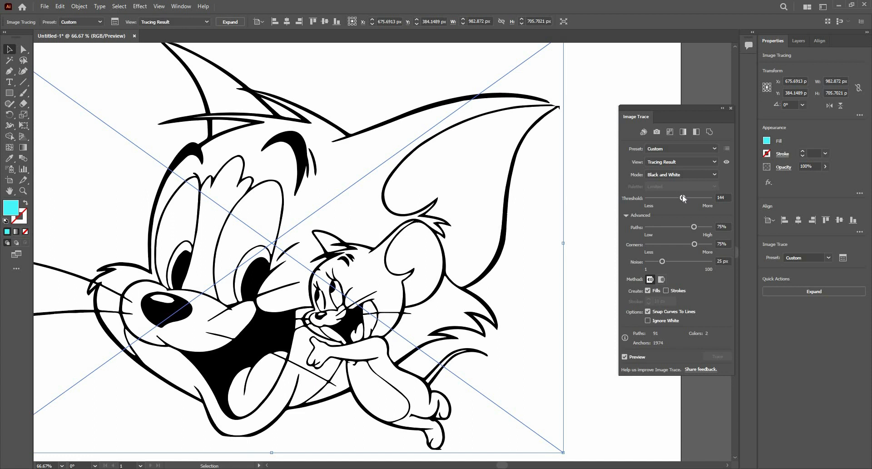
{"action": "left_click", "coordinate": [731, 108]}
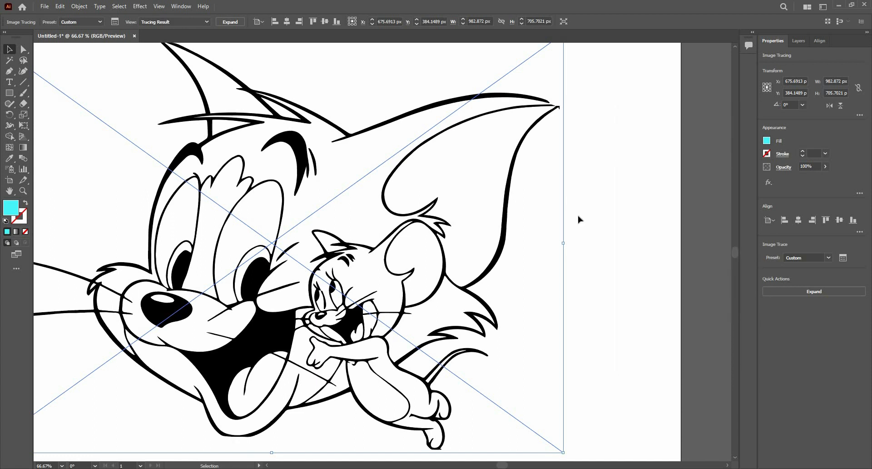
- Expand the cartoon trace into vector paths and ungroup the resulting artwork
{"action": "scroll", "coordinate": [475, 194], "scroll_direction": "down", "scroll_amount": 3}
{"action": "scroll", "coordinate": [451, 152], "scroll_direction": "up", "scroll_amount": 1}
{"action": "right_click", "coordinate": [453, 156]}
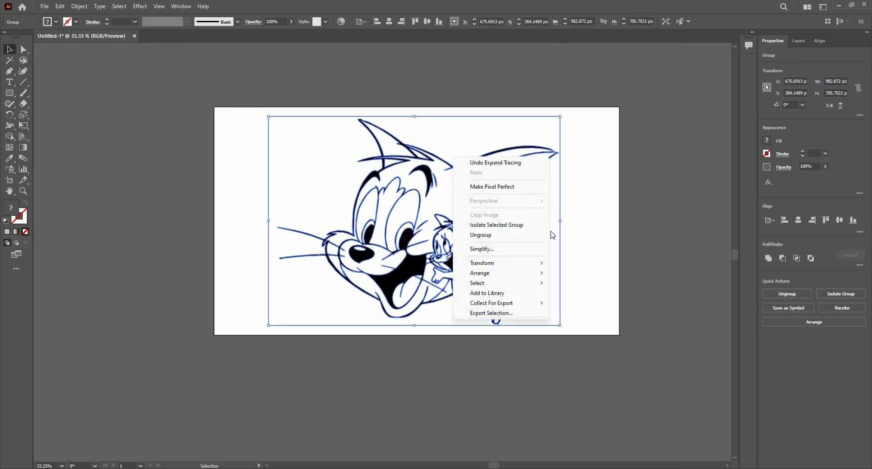
{"action": "left_click", "coordinate": [480, 235]}
{"action": "left_click", "coordinate": [581, 214]}
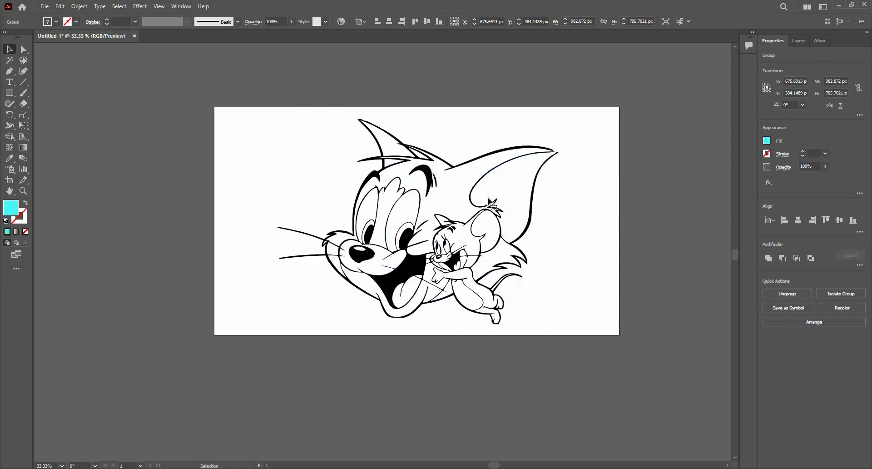
{"action": "left_click", "coordinate": [489, 202]}
{"action": "right_click", "coordinate": [486, 198]}
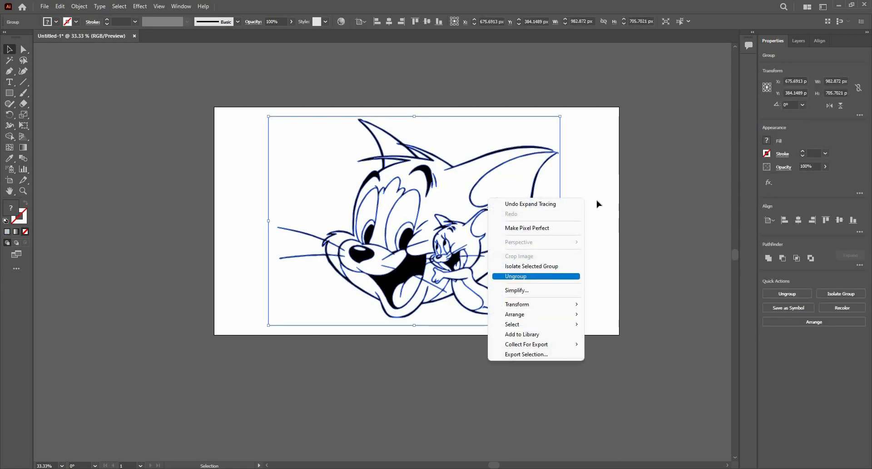
{"action": "left_click", "coordinate": [483, 274]}
{"action": "left_click", "coordinate": [184, 88]}
- Select all white shapes of the expanded cartoon with the Magic Wand and delete them
{"action": "key", "text": "ctrl+a"}
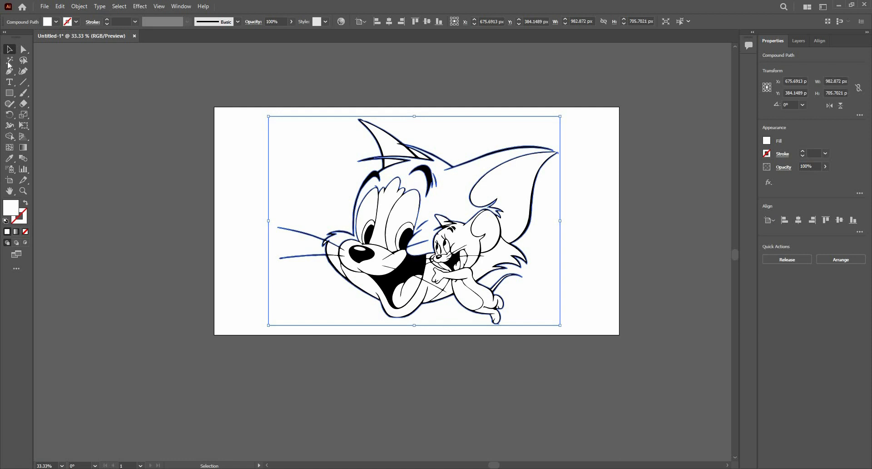
{"action": "left_click", "coordinate": [9, 62]}
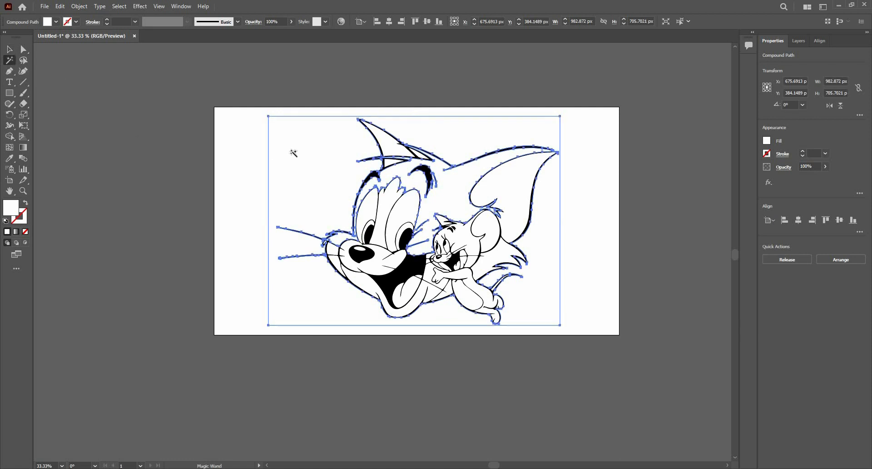
{"action": "left_click", "coordinate": [277, 131]}
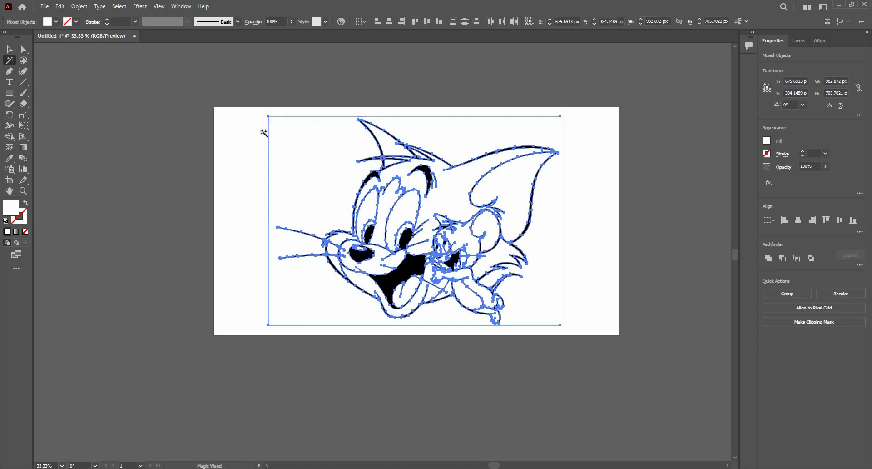
{"action": "left_click", "coordinate": [264, 132]}
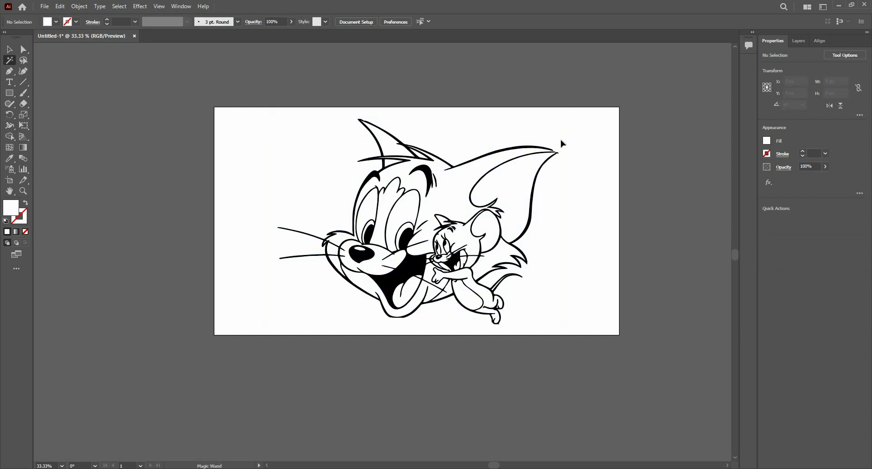
{"action": "key", "text": "v"}
- Pull the open end of the cat's upper ear outline to the point where the other ear lines meet
{"action": "scroll", "coordinate": [511, 180], "scroll_direction": "up", "scroll_amount": 8}
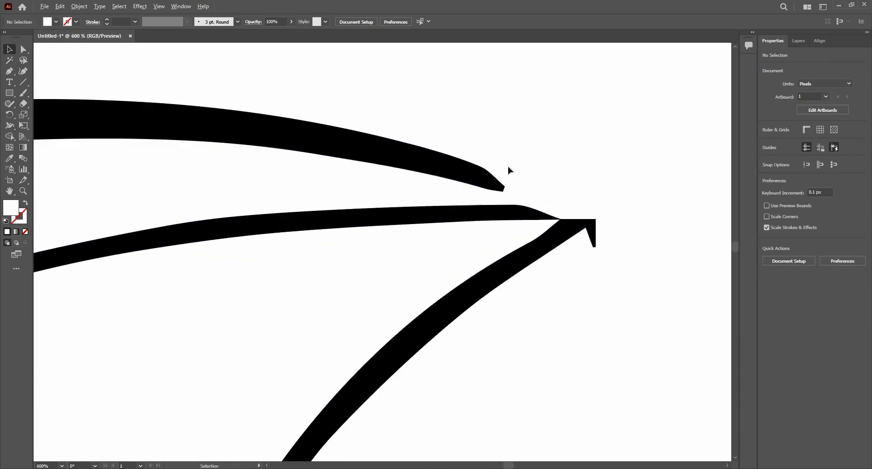
{"action": "key", "text": "a"}
{"action": "left_click_drag", "start_coordinate": [516, 150], "coordinate": [555, 220]}
{"action": "left_click", "coordinate": [590, 253]}
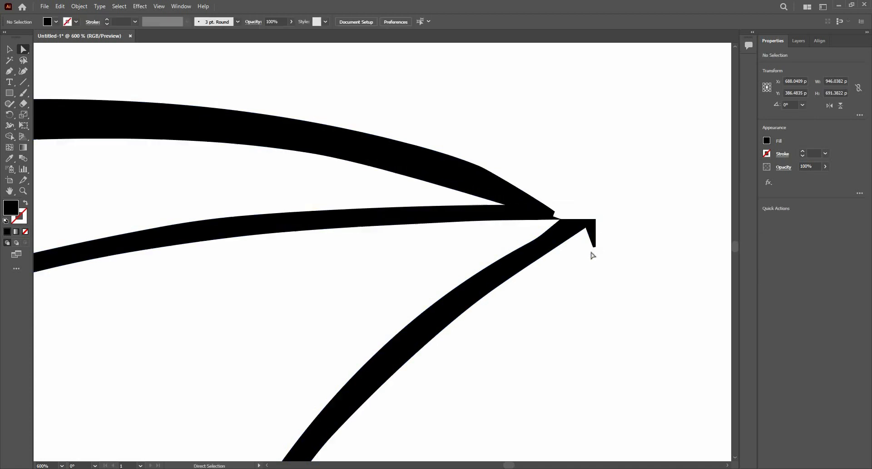
- Remove the stray anchor points forming the hook at the tip of the cat's ear
{"action": "left_click", "coordinate": [594, 247]}
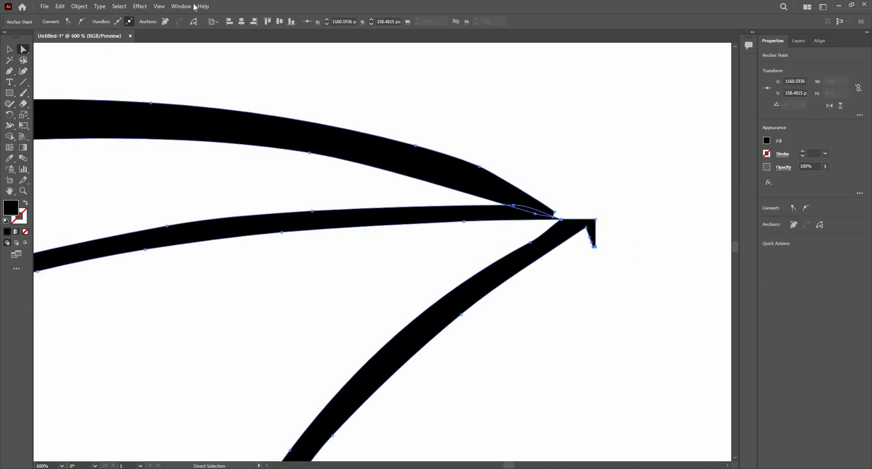
{"action": "left_click", "coordinate": [166, 21]}
{"action": "left_click_drag", "start_coordinate": [617, 208], "coordinate": [592, 230]}
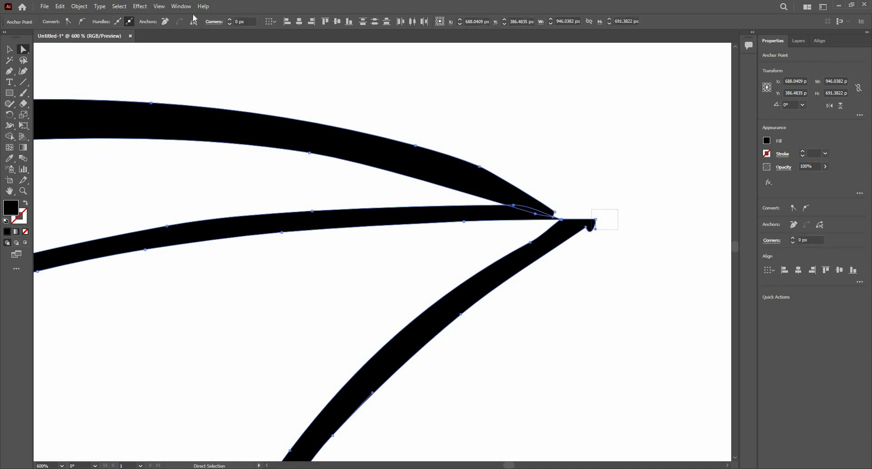
{"action": "left_click", "coordinate": [166, 21]}
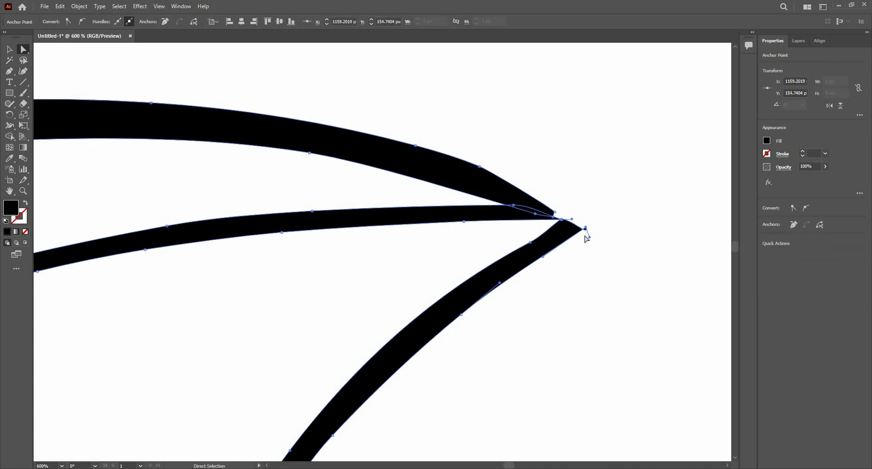
{"action": "left_click", "coordinate": [167, 20]}
- Extend the lower end of the loose line in the mouse's left-hand eye down to the eye's bottom outline
{"action": "scroll", "coordinate": [503, 146], "scroll_direction": "down", "scroll_amount": 2}
{"action": "scroll", "coordinate": [513, 169], "scroll_direction": "up", "scroll_amount": 2}
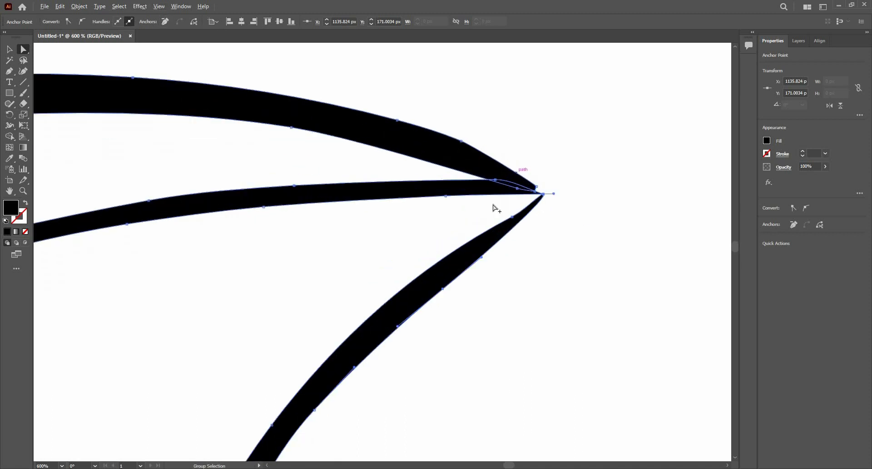
{"action": "scroll", "coordinate": [496, 208], "scroll_direction": "down", "scroll_amount": 5}
{"action": "scroll", "coordinate": [431, 278], "scroll_direction": "up", "scroll_amount": 3}
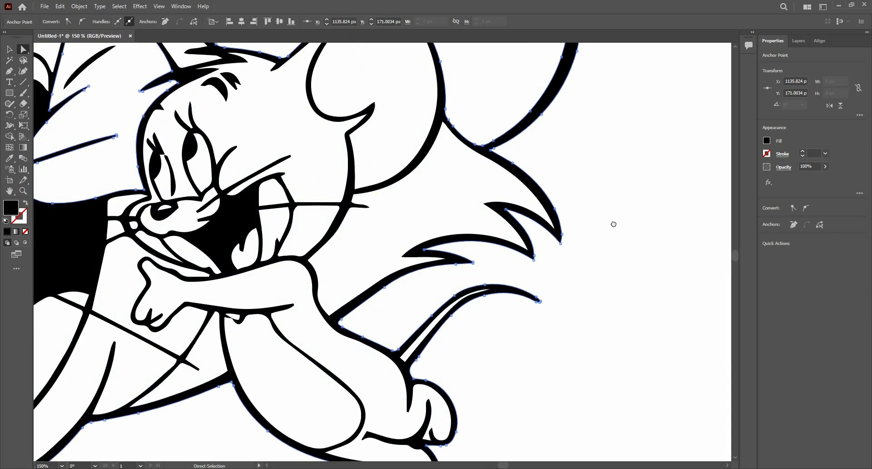
{"action": "scroll", "coordinate": [526, 220], "scroll_direction": "down", "scroll_amount": 2}
{"action": "scroll", "coordinate": [393, 157], "scroll_direction": "up", "scroll_amount": 5}
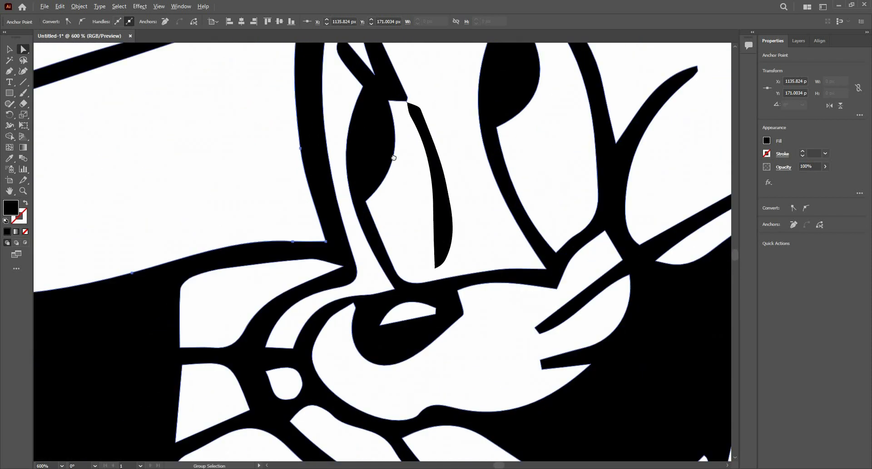
{"action": "left_click_drag", "start_coordinate": [407, 138], "coordinate": [389, 173]}
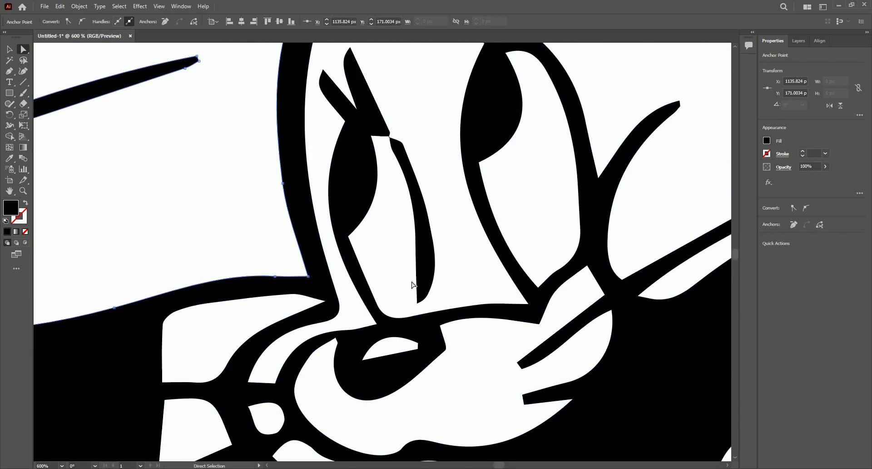
{"action": "left_click_drag", "start_coordinate": [418, 301], "coordinate": [413, 320]}
{"action": "left_click", "coordinate": [384, 166]}
- Move the upper corner anchor of that eye line up into the black eyelash shape to join them
{"action": "scroll", "coordinate": [398, 120], "scroll_direction": "up", "scroll_amount": 2}
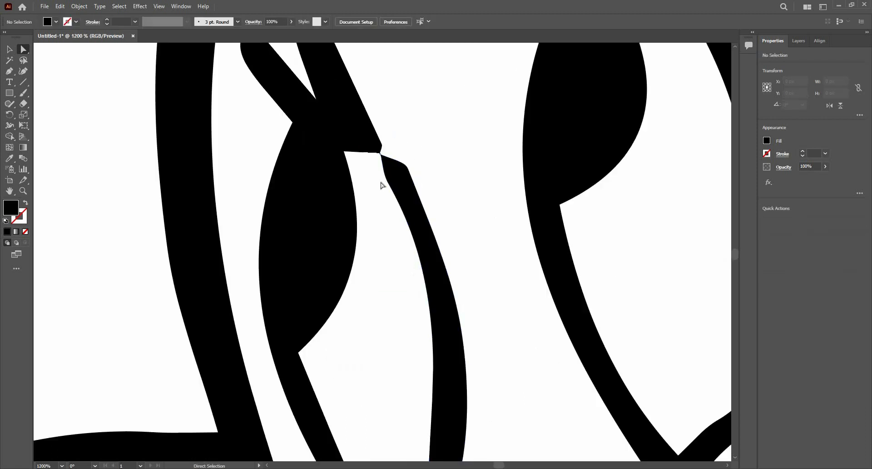
{"action": "left_click", "coordinate": [407, 169]}
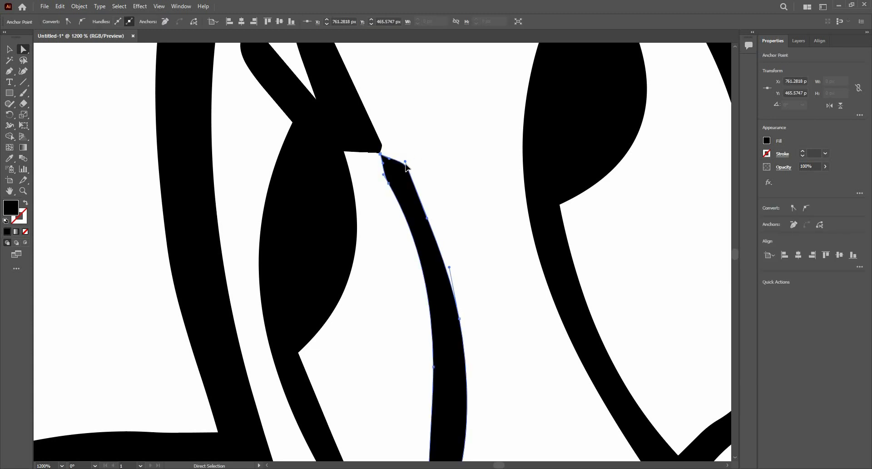
{"action": "left_click_drag", "start_coordinate": [407, 168], "coordinate": [378, 141]}
{"action": "scroll", "coordinate": [377, 146], "scroll_direction": "up", "scroll_amount": 3}
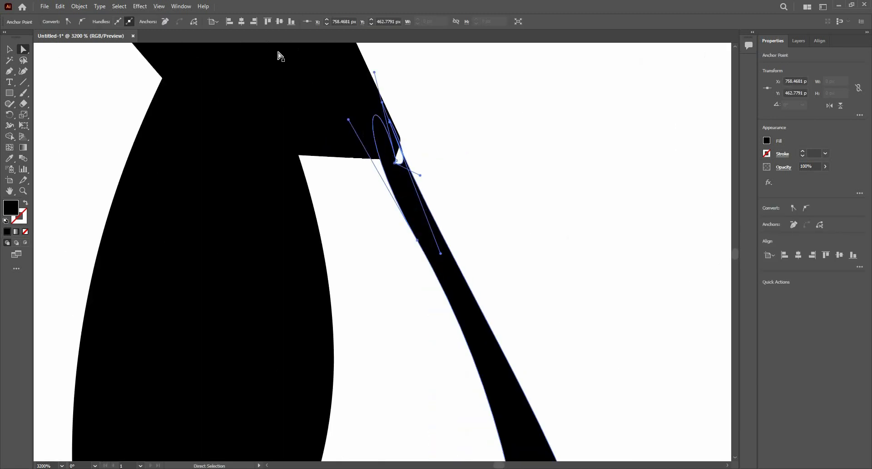
- Adjust the anchor point at the thin black stroke's upper end to close the white gap beside the adjoining outline
{"action": "left_click", "coordinate": [397, 162]}
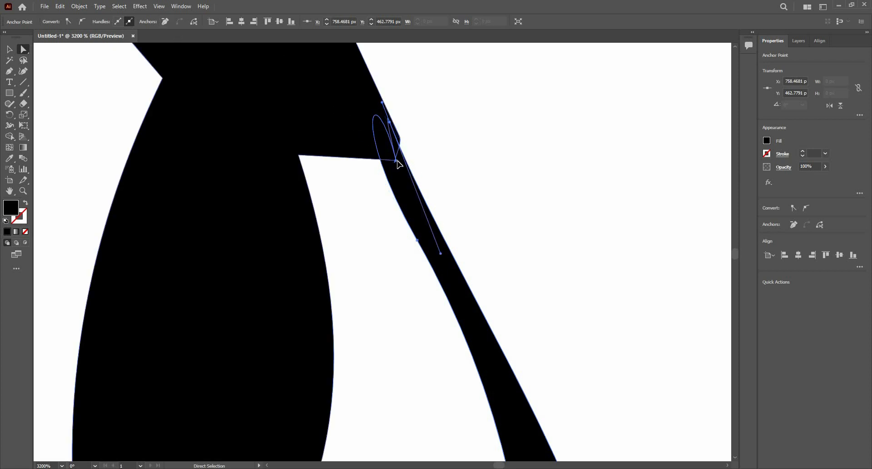
{"action": "left_click", "coordinate": [166, 21]}
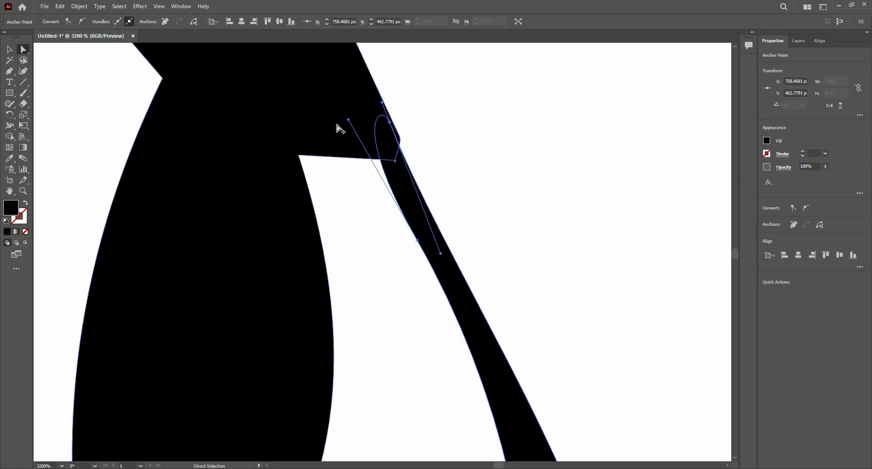
{"action": "scroll", "coordinate": [399, 150], "scroll_direction": "down", "scroll_amount": 10}
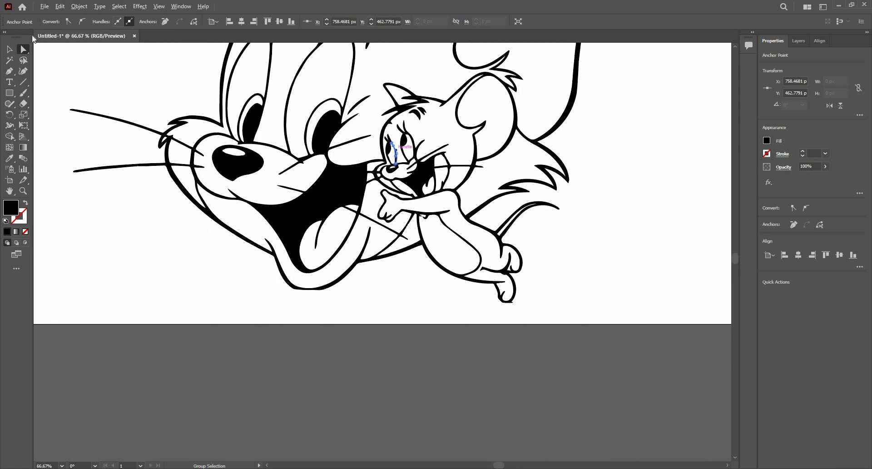
- Place the Tom and Jerry reference image as a linked file and position it over the artboard's upper-left corner
{"action": "key", "text": "v"}
{"action": "left_click_drag", "start_coordinate": [292, 111], "coordinate": [466, 302]}
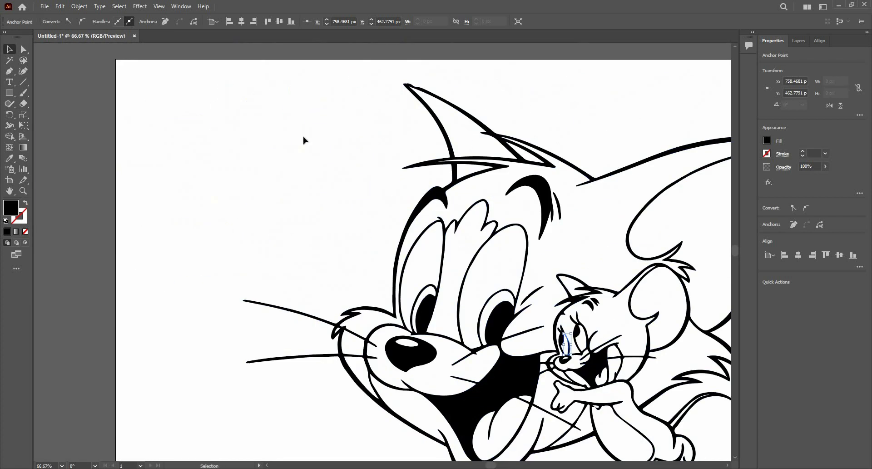
{"action": "scroll", "coordinate": [277, 224], "scroll_direction": "down", "scroll_amount": 1}
{"action": "left_click_drag", "start_coordinate": [479, 271], "coordinate": [465, 268]}
{"action": "left_click_drag", "start_coordinate": [478, 234], "coordinate": [439, 205]}
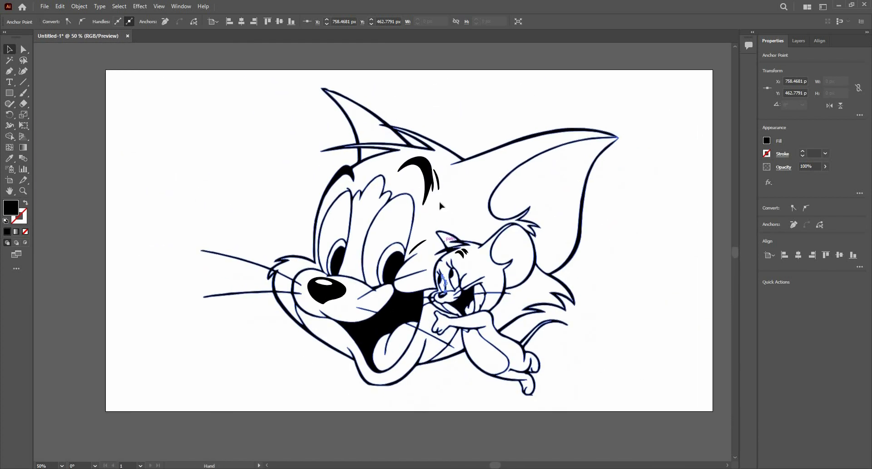
{"action": "key", "text": "alt+f"}
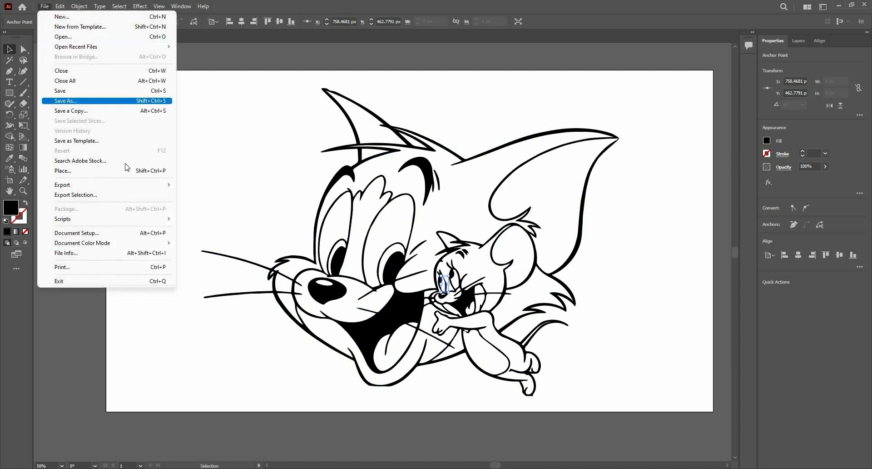
{"action": "left_click", "coordinate": [128, 169]}
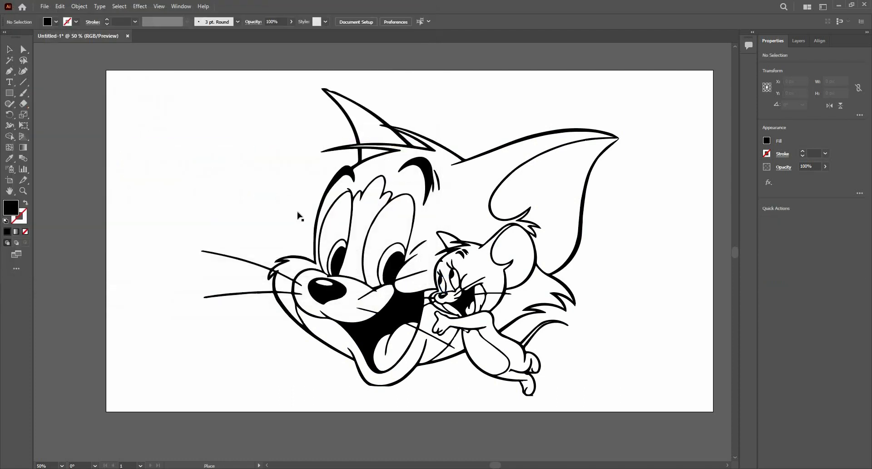
{"action": "left_click", "coordinate": [49, 94]}
{"action": "scroll", "coordinate": [277, 186], "scroll_direction": "down", "scroll_amount": 2}
{"action": "mouse_move", "coordinate": [197, 192]}
{"action": "left_mouse_down"}
{"action": "mouse_move", "coordinate": [263, 237]}
{"action": "mouse_move", "coordinate": [211, 183]}
{"action": "left_mouse_up"}
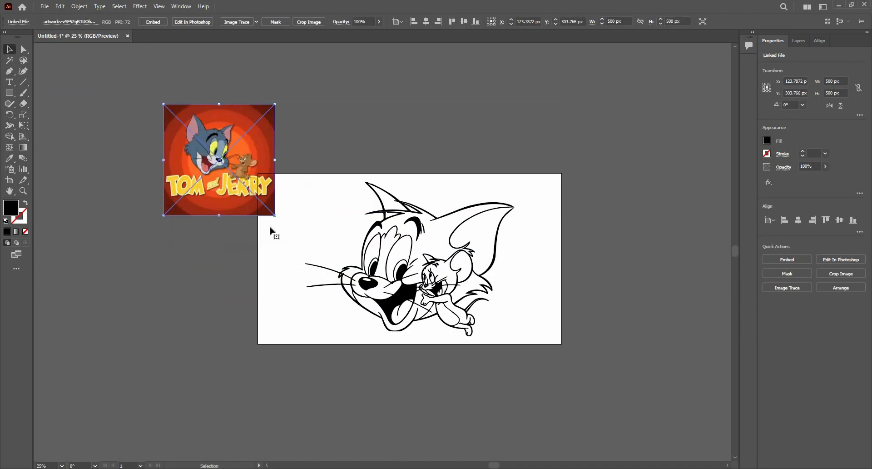
{"action": "scroll", "coordinate": [211, 183], "scroll_direction": "up", "scroll_amount": 2}
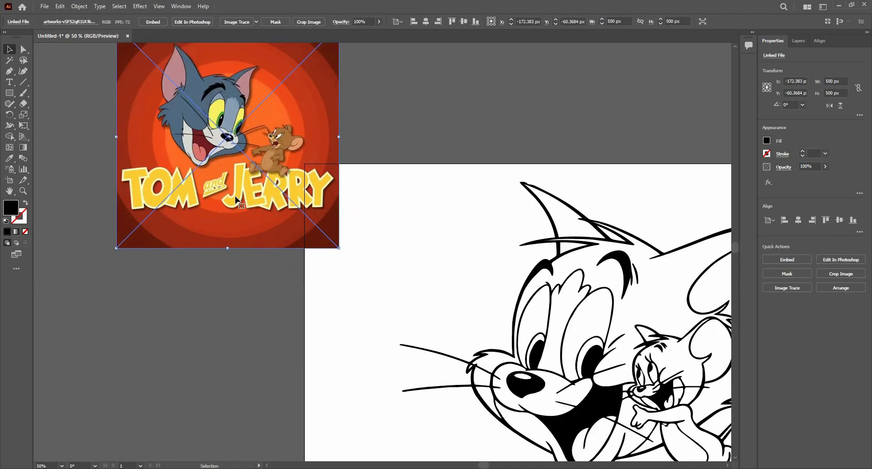
- Draw a square about 71 px wide below the reference image and fill it with the blue-grey sampled from Tom's fur
{"action": "left_click", "coordinate": [10, 93]}
{"action": "left_click_drag", "start_coordinate": [316, 263], "coordinate": [348, 295]}
{"action": "key", "text": "i"}
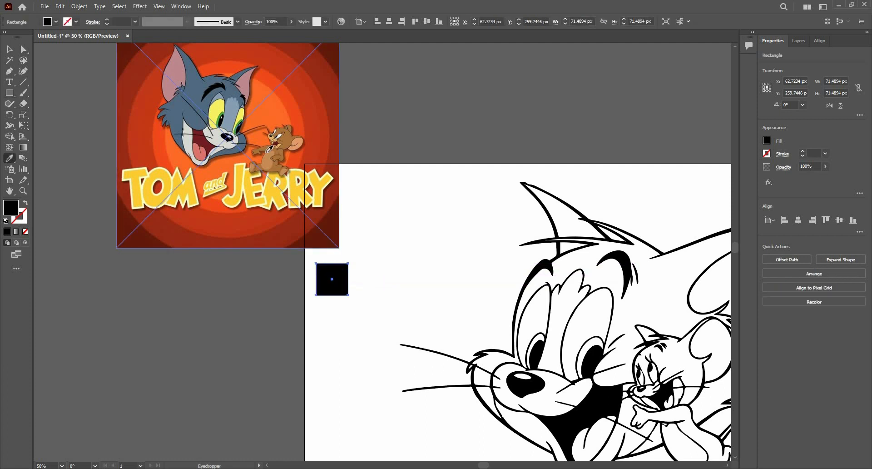
{"action": "left_click", "coordinate": [196, 94]}
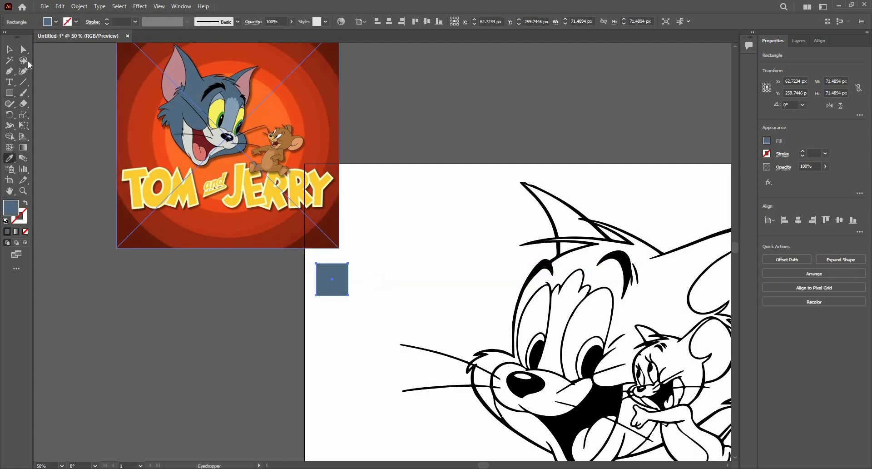
- Duplicate the blue-grey swatch directly below and fill the copy with the pink sampled from Tom's inner ear
{"action": "left_click", "coordinate": [8, 49]}
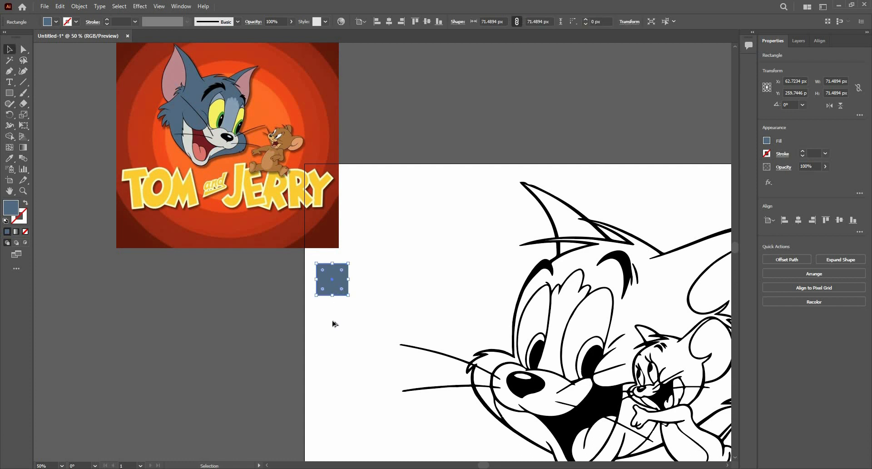
{"action": "left_click_drag", "start_coordinate": [332, 279], "coordinate": [333, 318]}
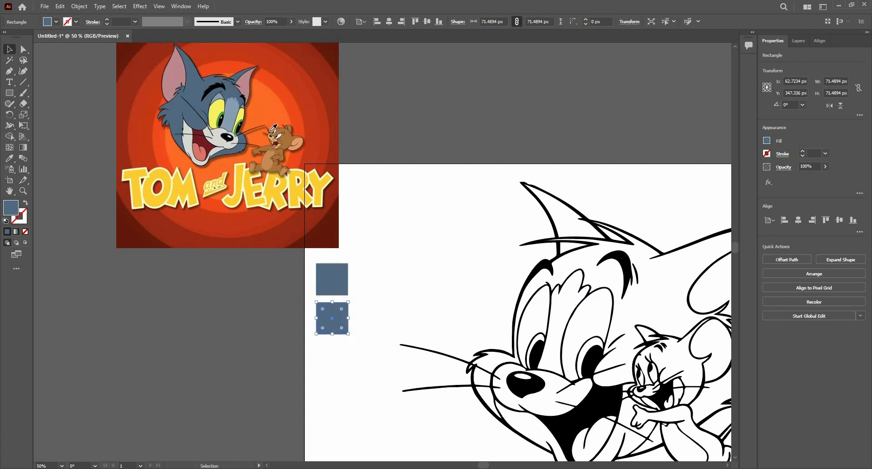
{"action": "key", "text": "i"}
{"action": "left_click", "coordinate": [172, 69]}
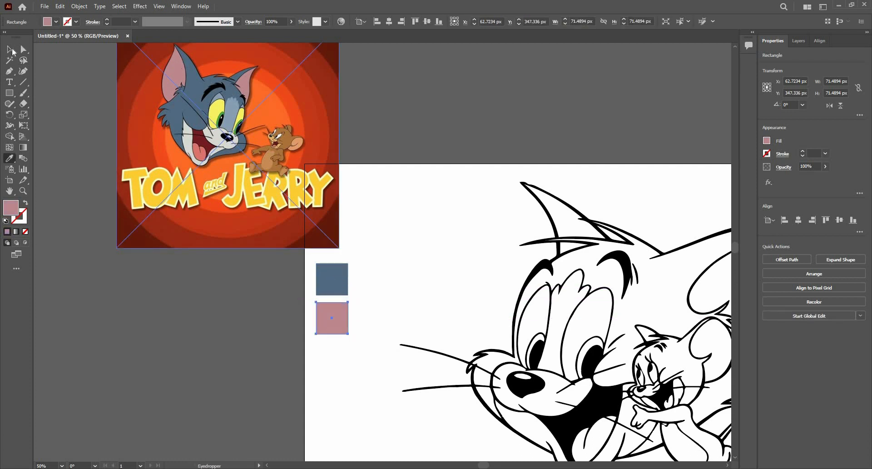
- Duplicate the pink swatch directly below and fill the copy with the yellow sampled from Tom's eye
{"action": "key", "text": "v"}
{"action": "scroll", "coordinate": [345, 277], "scroll_direction": "down", "scroll_amount": 2}
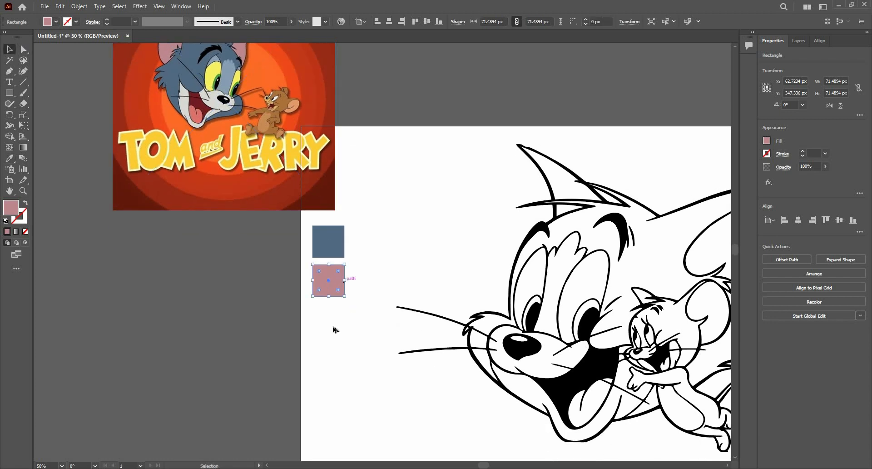
{"action": "left_click_drag", "start_coordinate": [337, 284], "coordinate": [337, 330]}
{"action": "scroll", "coordinate": [323, 306], "scroll_direction": "down", "scroll_amount": 1}
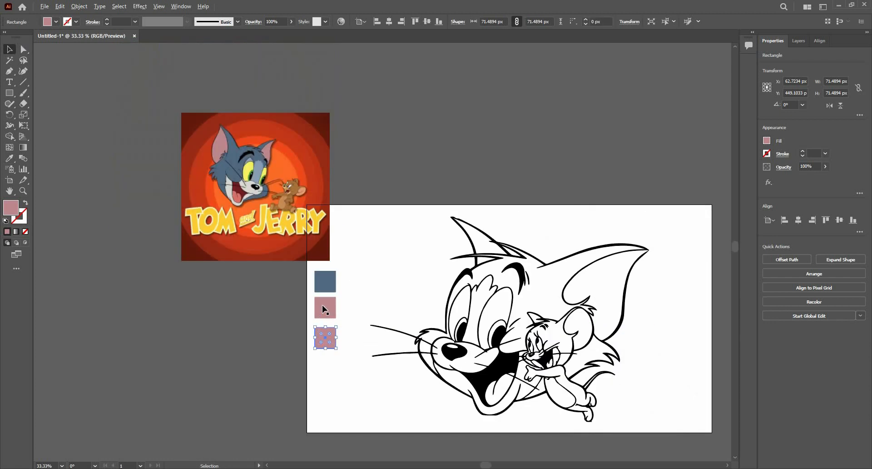
{"action": "scroll", "coordinate": [323, 305], "scroll_direction": "up", "scroll_amount": 1}
{"action": "key", "text": "i"}
{"action": "left_click", "coordinate": [210, 100]}
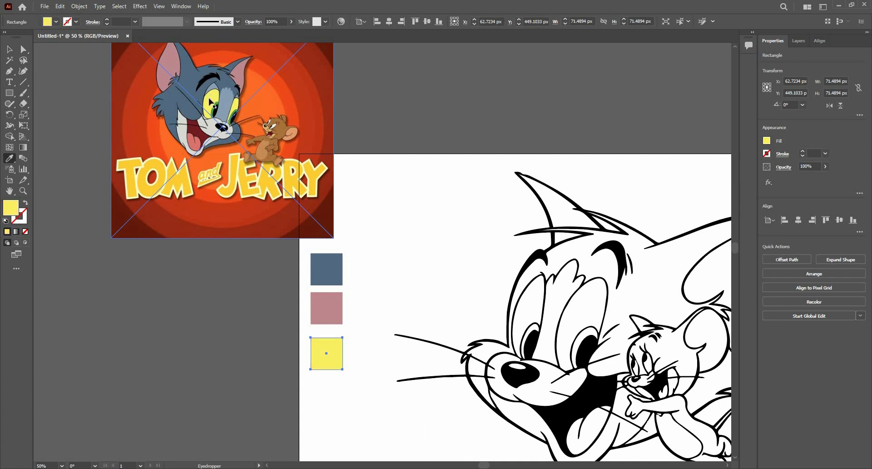
- Duplicate the yellow swatch directly below and fill the copy with the green sampled from Tom's iris
{"action": "key", "text": "v"}
{"action": "left_click", "coordinate": [334, 366]}
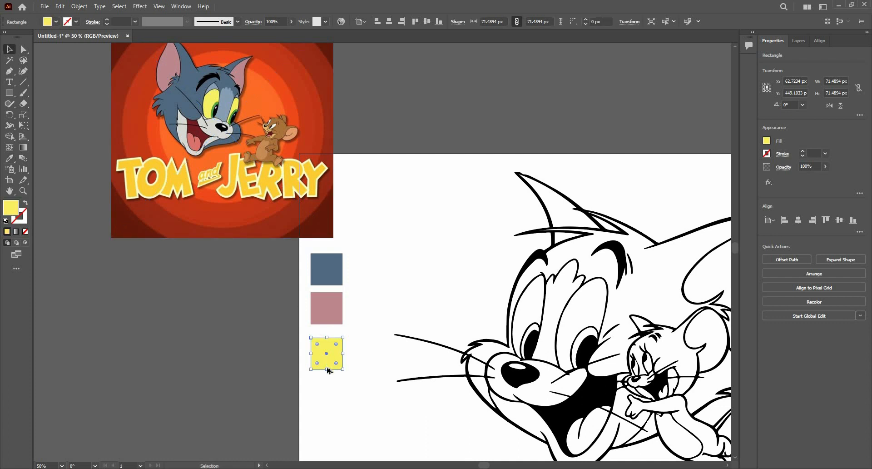
{"action": "left_click_drag", "start_coordinate": [327, 354], "coordinate": [328, 394], "text": "alt"}
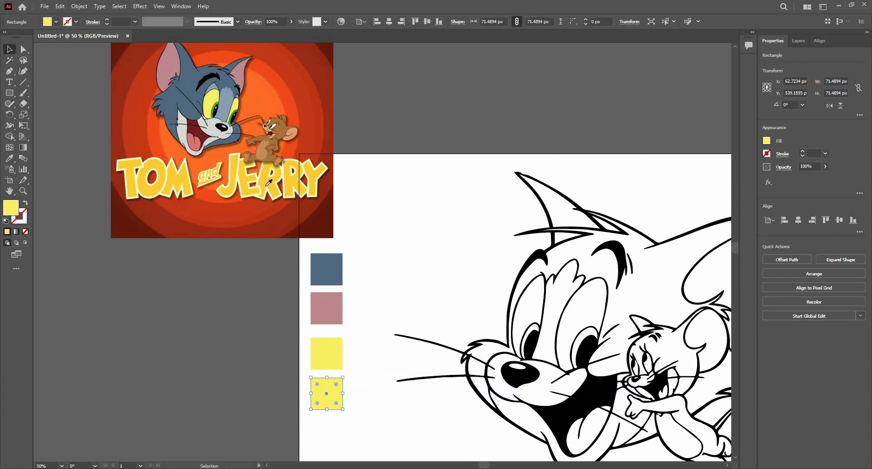
{"action": "key", "text": "i"}
{"action": "scroll", "coordinate": [205, 87], "scroll_direction": "up", "scroll_amount": 3, "text": "alt"}
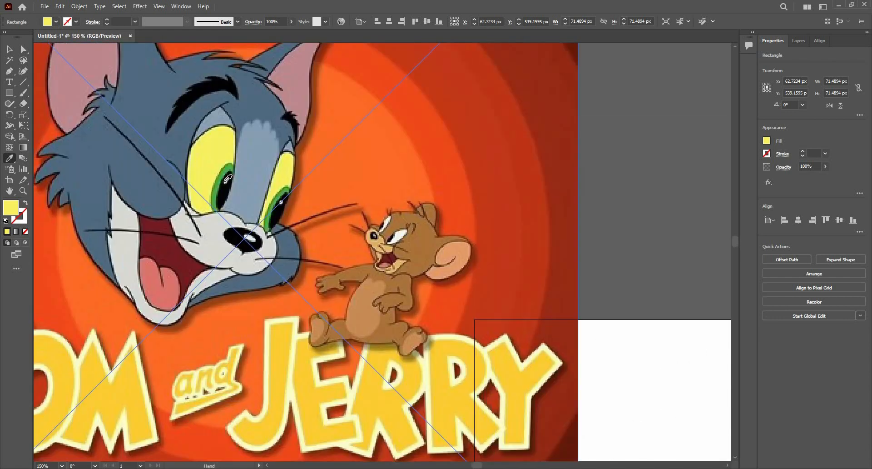
{"action": "left_click", "coordinate": [222, 167]}
{"action": "scroll", "coordinate": [221, 164], "scroll_direction": "down", "scroll_amount": 5, "text": "alt"}
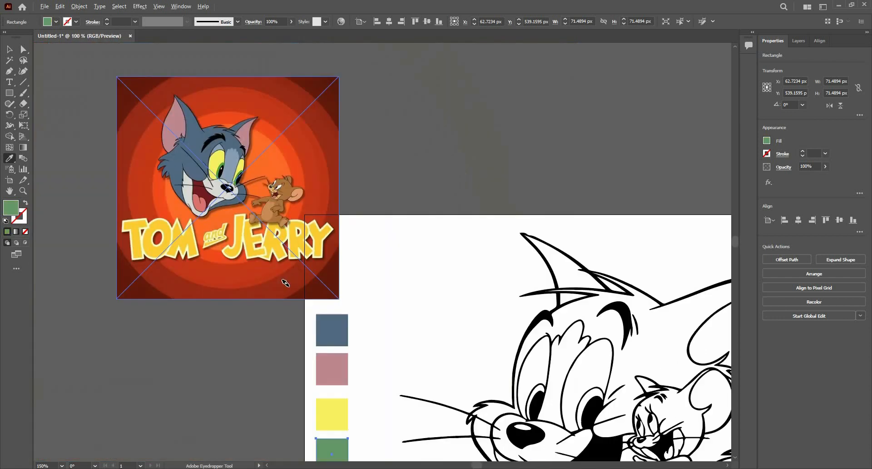
- Duplicate the green swatch directly below and fill the copy with the dark red sampled from inside Tom's mouth
{"action": "scroll", "coordinate": [288, 282], "scroll_direction": "up", "scroll_amount": 2, "text": "alt"}
{"action": "key", "text": "v"}
{"action": "scroll", "coordinate": [296, 330], "scroll_direction": "down", "scroll_amount": 1, "text": "alt"}
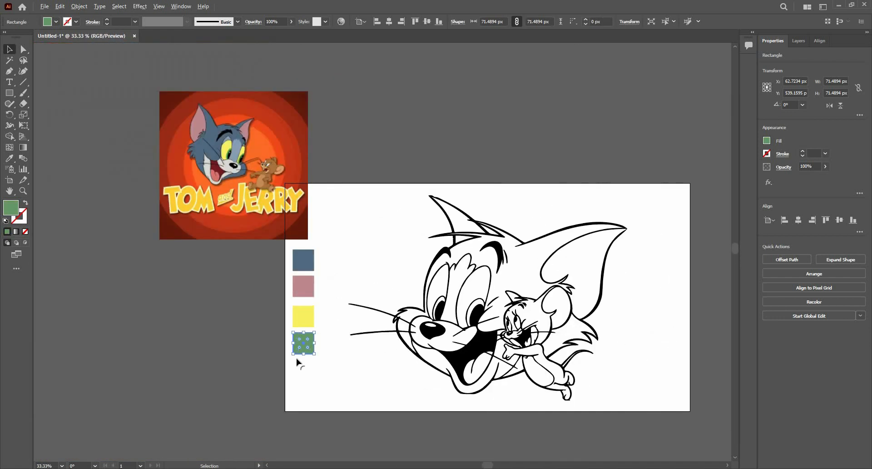
{"action": "scroll", "coordinate": [299, 358], "scroll_direction": "up", "scroll_amount": 1, "text": "alt"}
{"action": "left_click_drag", "start_coordinate": [263, 335], "coordinate": [267, 363], "text": "alt"}
{"action": "left_click_drag", "start_coordinate": [312, 325], "coordinate": [308, 339]}
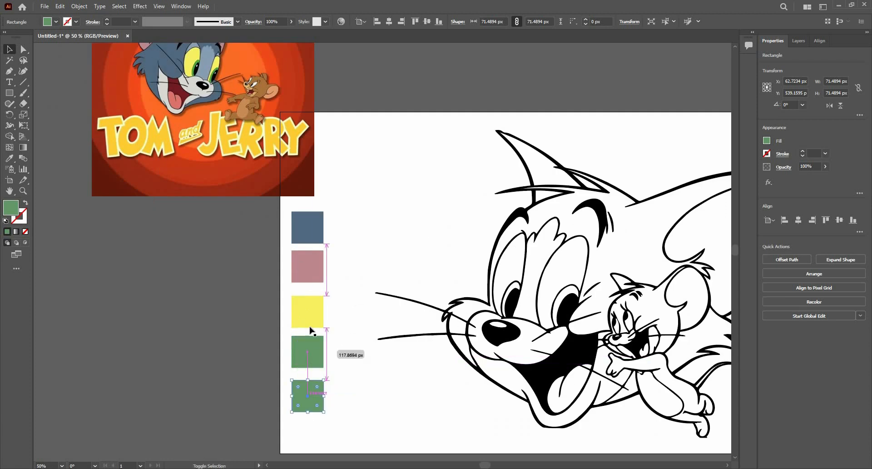
{"action": "scroll", "coordinate": [312, 312], "scroll_direction": "up", "scroll_amount": 2}
{"action": "key", "text": "i"}
{"action": "left_click", "coordinate": [189, 146]}
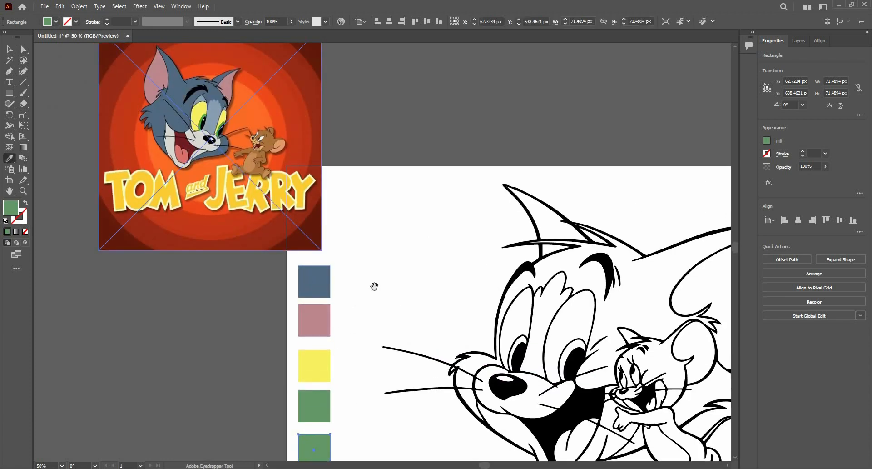
- Duplicate the dark red swatch directly below and fill the copy with the salmon pink sampled from Tom's tongue
{"action": "left_click_drag", "start_coordinate": [372, 268], "coordinate": [368, 216]}
{"action": "key", "text": "v"}
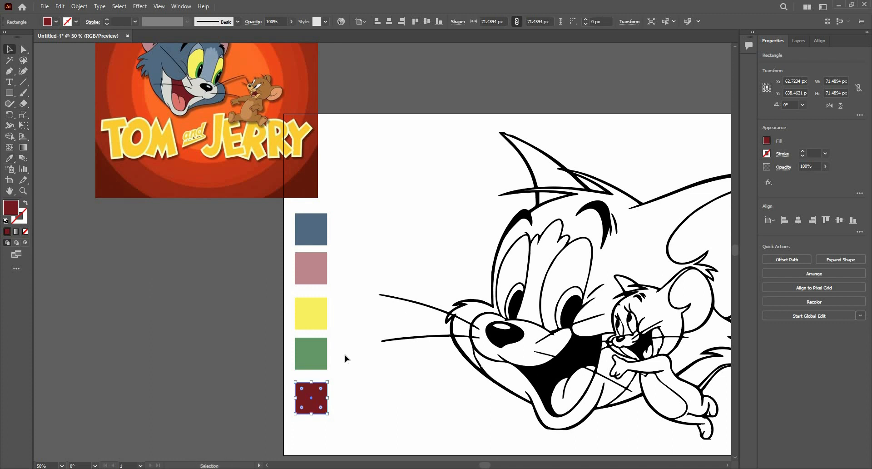
{"action": "scroll", "coordinate": [345, 356], "scroll_direction": "down", "scroll_amount": 3}
{"action": "left_click_drag", "start_coordinate": [323, 339], "coordinate": [323, 378]}
{"action": "key", "text": "i"}
{"action": "scroll", "coordinate": [221, 210], "scroll_direction": "up", "scroll_amount": 2}
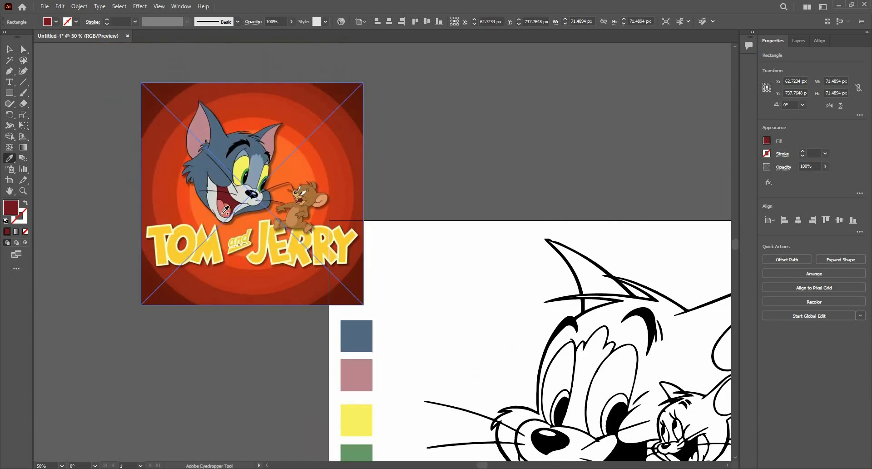
{"action": "left_click", "coordinate": [226, 209]}
- Duplicate the blue-grey swatch directly above and fill the copy with light grey sampled from the reference image
{"action": "left_click_drag", "start_coordinate": [321, 223], "coordinate": [303, 130]}
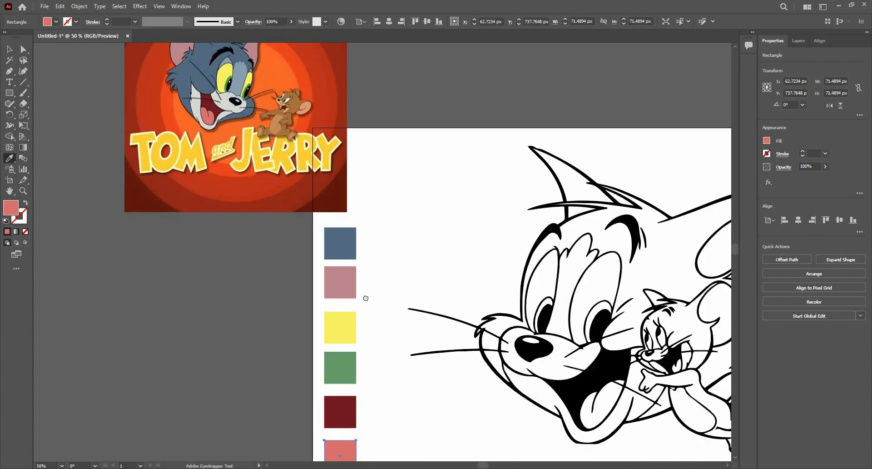
{"action": "left_click_drag", "start_coordinate": [365, 378], "coordinate": [352, 376]}
{"action": "left_click_drag", "start_coordinate": [344, 266], "coordinate": [355, 373]}
{"action": "key", "text": "v"}
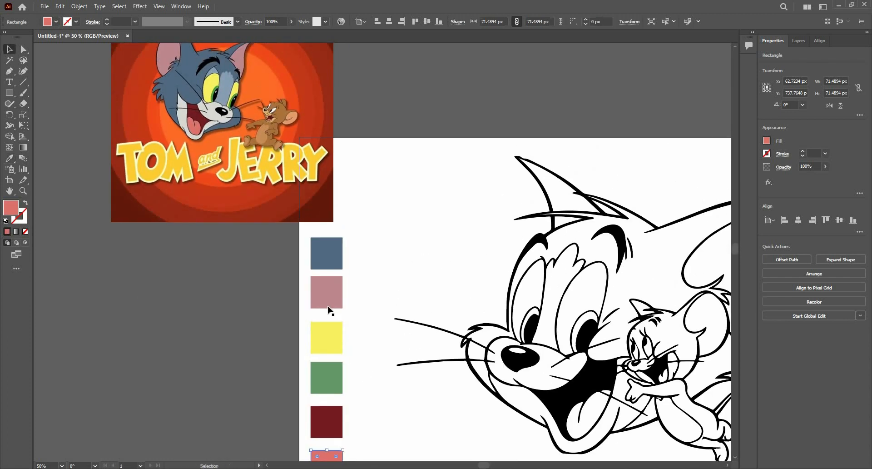
{"action": "left_click", "coordinate": [346, 358]}
{"action": "mouse_move", "coordinate": [345, 304]}
{"action": "left_mouse_down"}
{"action": "mouse_move", "coordinate": [346, 314]}
{"action": "mouse_move", "coordinate": [348, 304]}
{"action": "left_mouse_up"}
{"action": "key", "text": "ctrl+z"}
{"action": "left_click_drag", "start_coordinate": [340, 352], "coordinate": [340, 311]}
{"action": "key", "text": "i"}
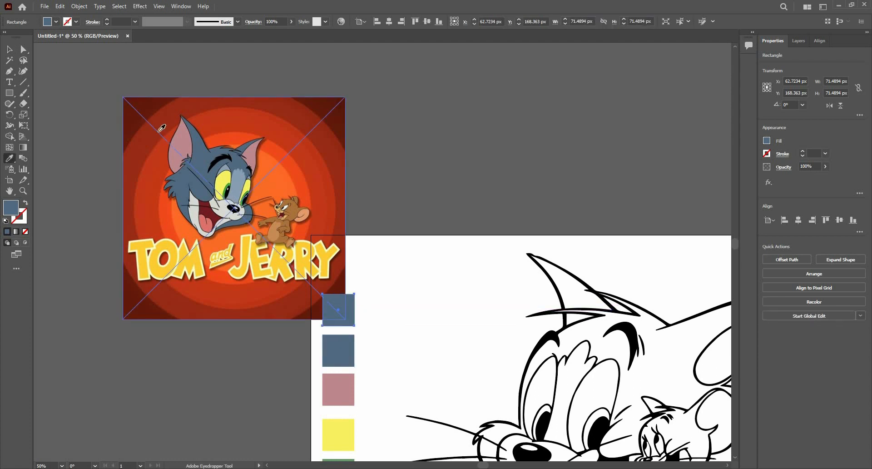
{"action": "left_click", "coordinate": [47, 49]}
{"action": "left_click", "coordinate": [10, 52]}
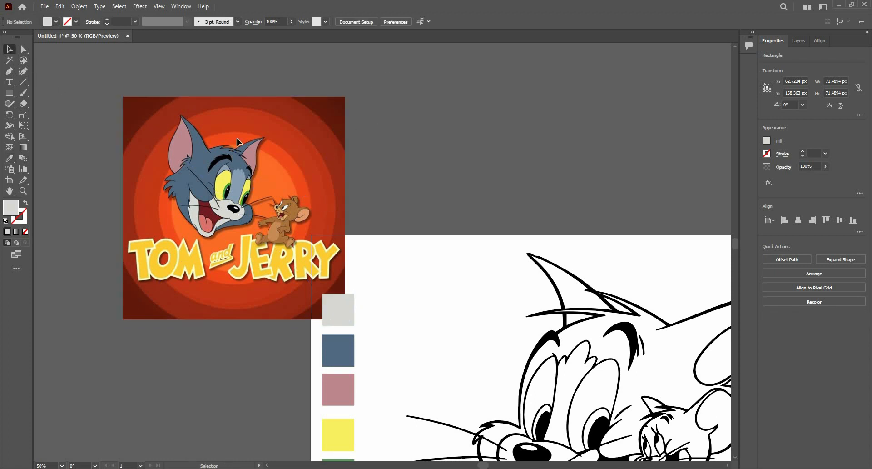
- Move the reference image up and to the left, clear of the artboard and the colour swatches
{"action": "left_click", "coordinate": [331, 193]}
{"action": "left_click_drag", "start_coordinate": [331, 192], "coordinate": [244, 139]}
{"action": "left_click_drag", "start_coordinate": [310, 357], "coordinate": [370, 276]}
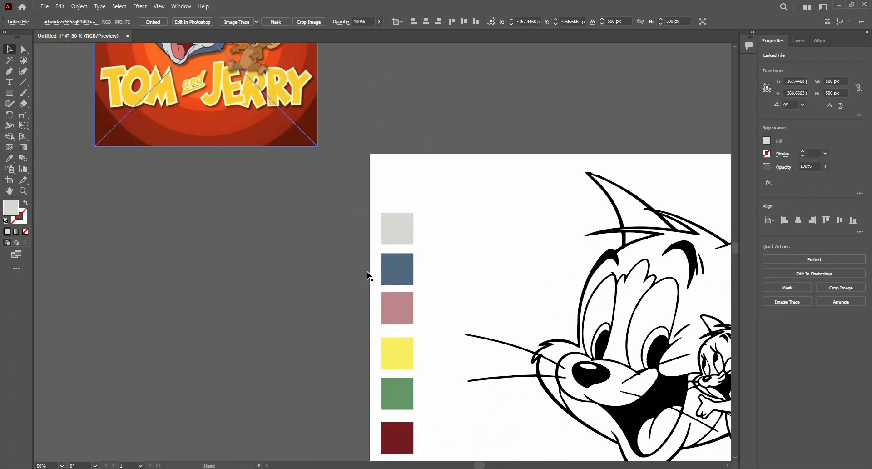
- Select the whole column of seven colour swatches and distribute them evenly by their vertical centers
{"action": "scroll", "coordinate": [368, 272], "scroll_direction": "down", "scroll_amount": 2}
{"action": "scroll", "coordinate": [366, 267], "scroll_direction": "up", "scroll_amount": 1}
{"action": "left_click_drag", "start_coordinate": [402, 205], "coordinate": [340, 332]}
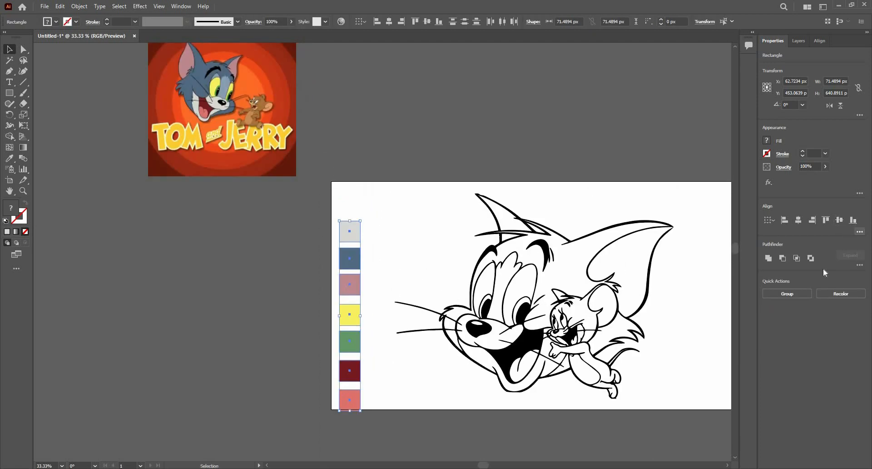
{"action": "left_click", "coordinate": [860, 232]}
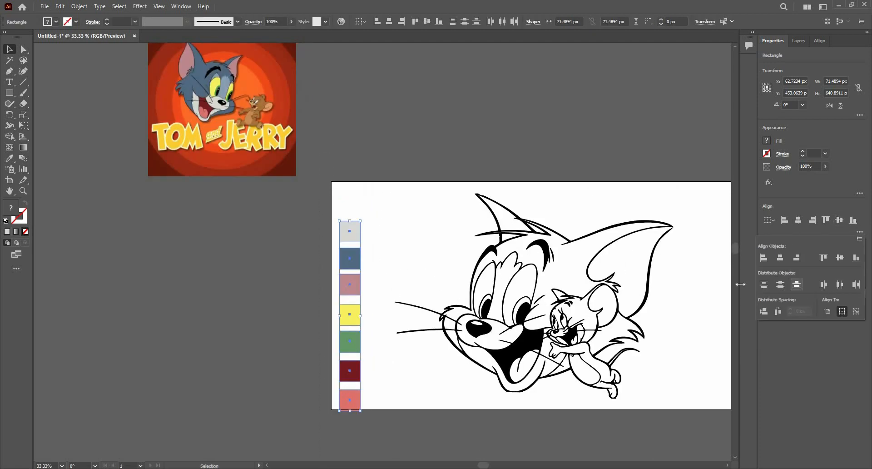
{"action": "left_click", "coordinate": [783, 284]}
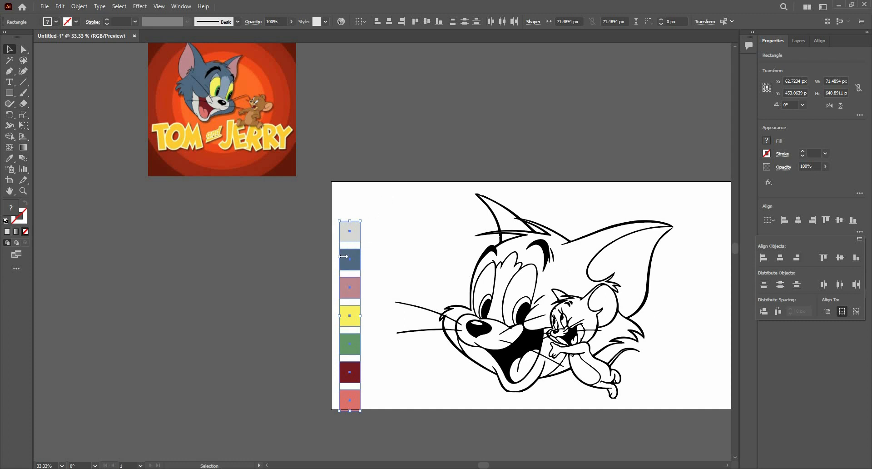
{"action": "left_click", "coordinate": [330, 377]}
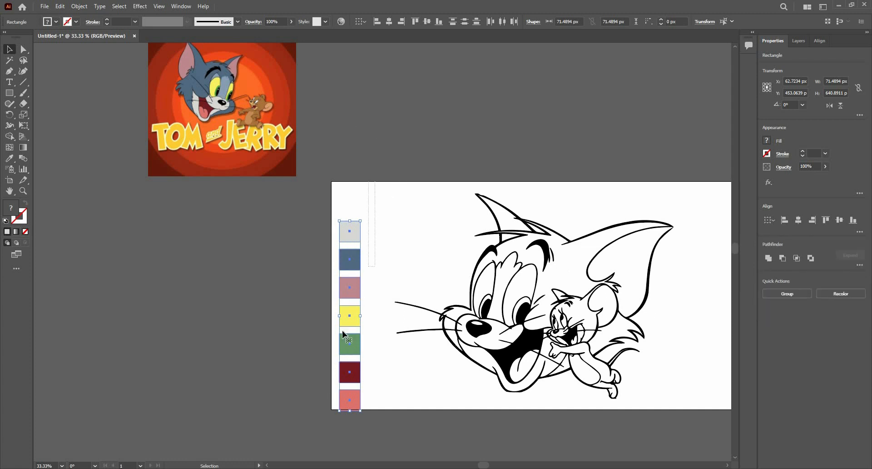
- Move the column of seven colour swatches up, clear of the artboard's lower edge, and deselect it
{"action": "left_click_drag", "start_coordinate": [347, 290], "coordinate": [367, 256]}
{"action": "left_click", "coordinate": [367, 256]}
{"action": "scroll", "coordinate": [317, 163], "scroll_direction": "up", "scroll_amount": 2}
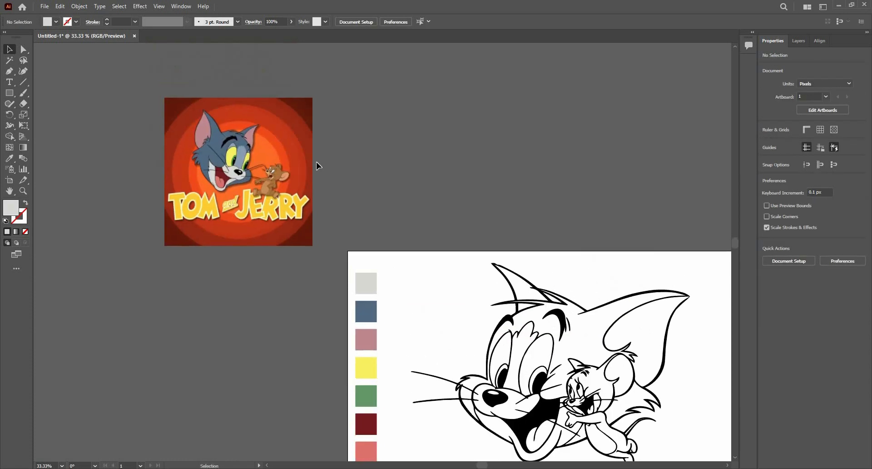
- Duplicate the light grey swatch beside the reference image and fill the copy with brown sampled from Jerry's fur
{"action": "scroll", "coordinate": [317, 163], "scroll_direction": "up", "scroll_amount": 3}
{"action": "left_click_drag", "start_coordinate": [329, 175], "coordinate": [434, 190]}
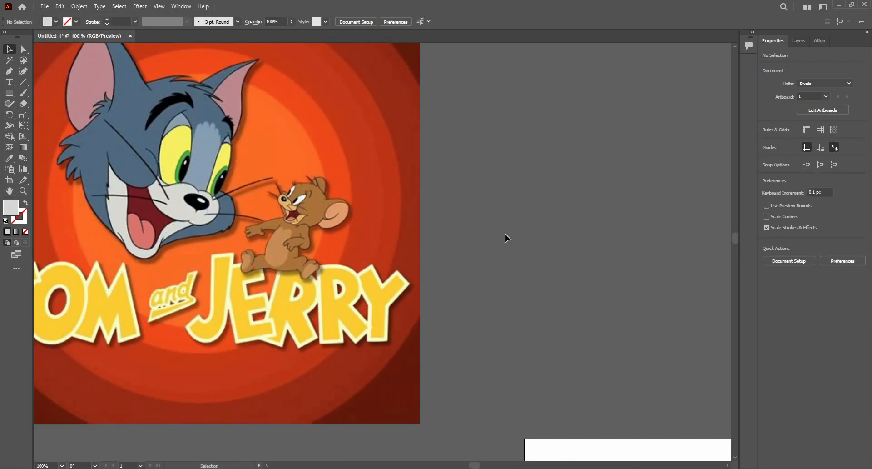
{"action": "scroll", "coordinate": [526, 407], "scroll_direction": "down", "scroll_amount": 1}
{"action": "left_click_drag", "start_coordinate": [530, 411], "coordinate": [500, 195]}
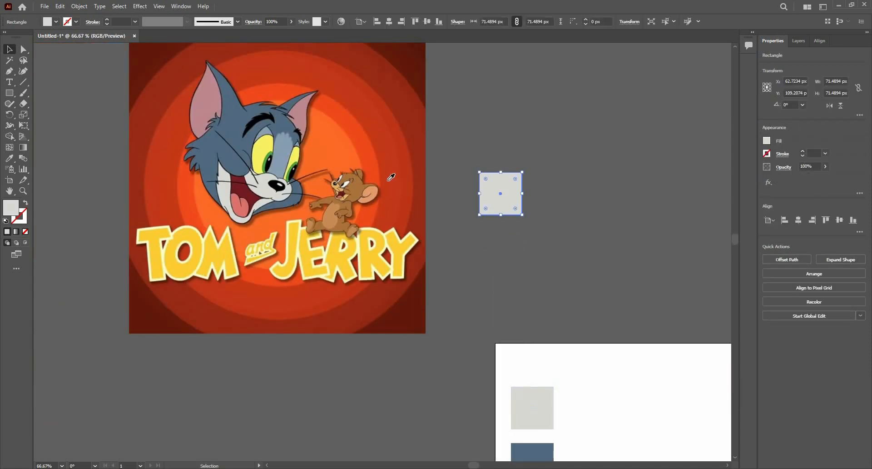
{"action": "left_click", "coordinate": [365, 199]}
{"action": "key", "text": "v"}
- Duplicate the brown swatch directly below and fill the copy with the tan yellow sampled from Jerry's face
{"action": "left_click_drag", "start_coordinate": [503, 200], "coordinate": [502, 261]}
{"action": "key", "text": "i"}
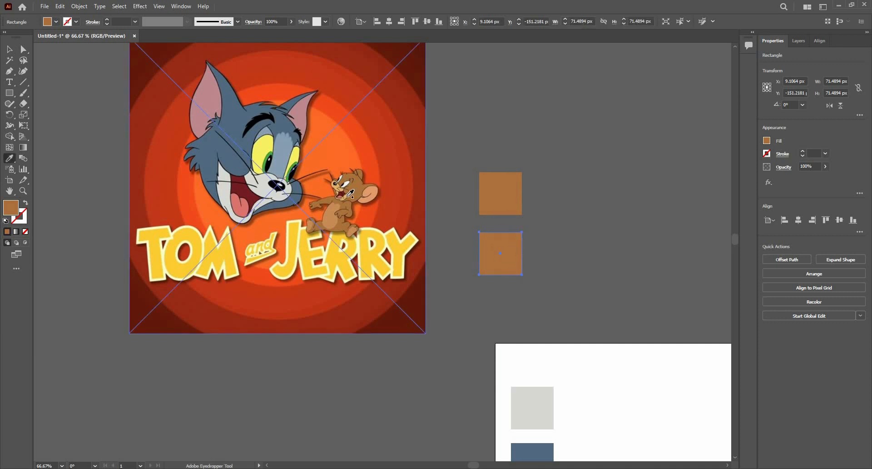
{"action": "left_click", "coordinate": [350, 193]}
{"action": "key", "text": "v"}
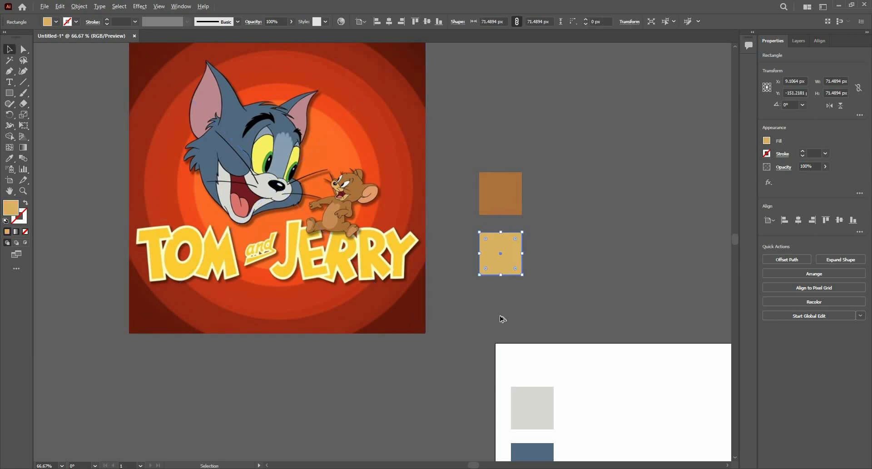
- Duplicate the tan yellow swatch directly below and fill the copy with light brown sampled from Jerry's belly
{"action": "left_click_drag", "start_coordinate": [500, 273], "coordinate": [500, 319]}
{"action": "key", "text": "i"}
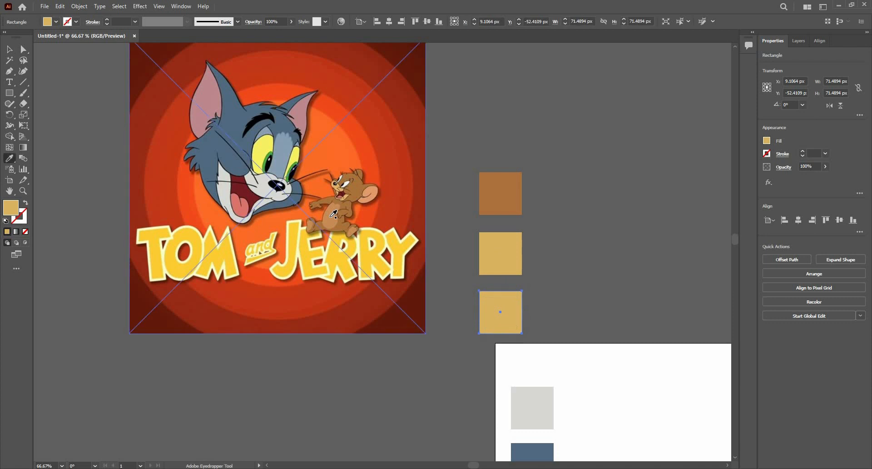
{"action": "left_click", "coordinate": [332, 216]}
{"action": "key", "text": "v"}
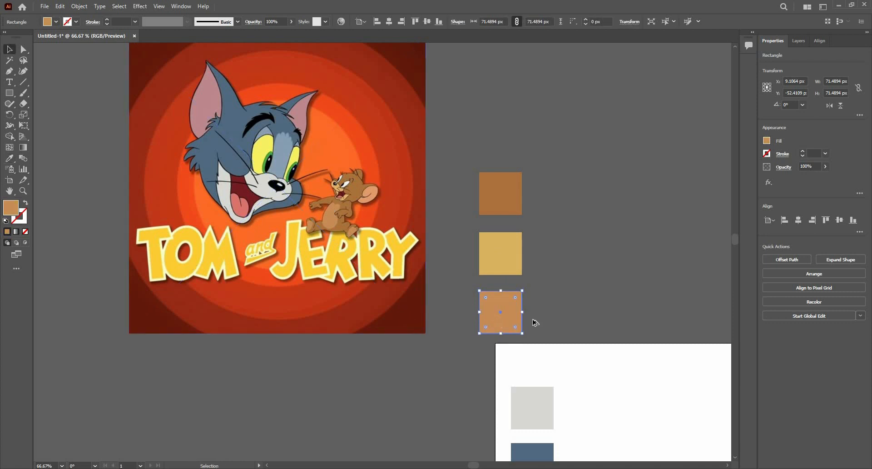
- Duplicate the light brown swatch to its right and fill the copy with the peach orange sampled from Jerry's ear
{"action": "left_click_drag", "start_coordinate": [507, 316], "coordinate": [577, 315]}
{"action": "key", "text": "i"}
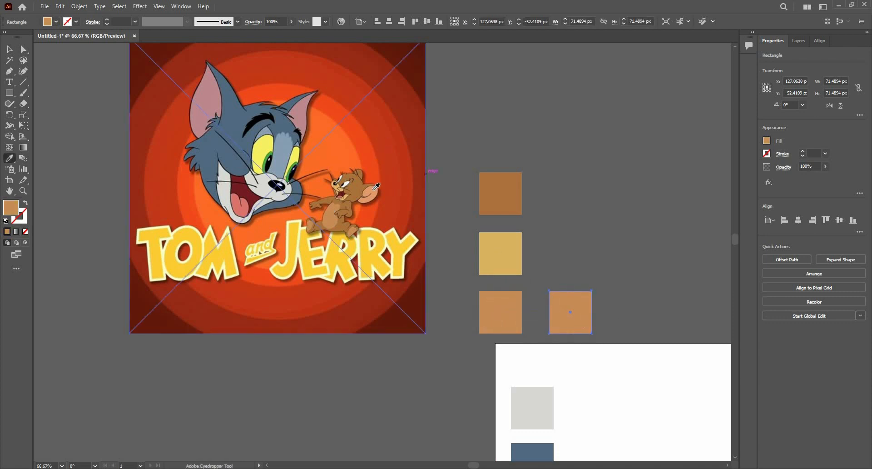
{"action": "left_click", "coordinate": [376, 186]}
{"action": "key", "text": "v"}
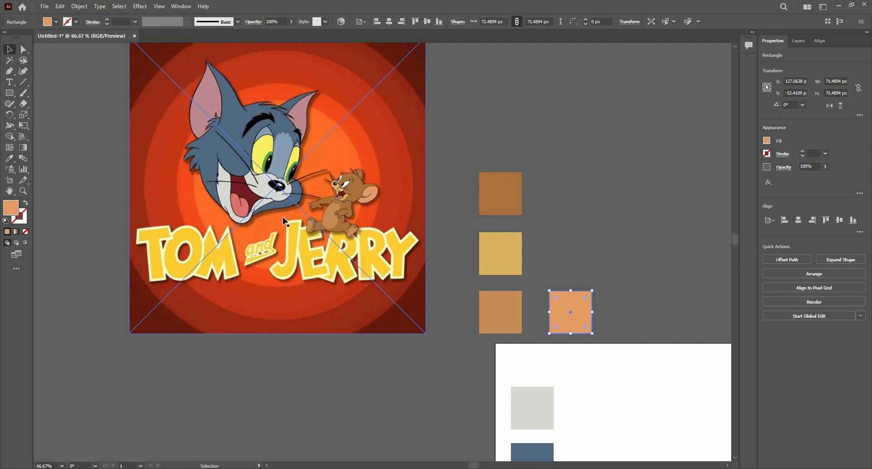
- Examine Jerry up close in the reference image for any further colours to sample
{"action": "left_click", "coordinate": [413, 176]}
{"action": "scroll", "coordinate": [324, 211], "scroll_direction": "up", "scroll_amount": 2}
{"action": "left_click_drag", "start_coordinate": [324, 212], "coordinate": [377, 205]}
{"action": "left_click_drag", "start_coordinate": [491, 107], "coordinate": [315, 154]}
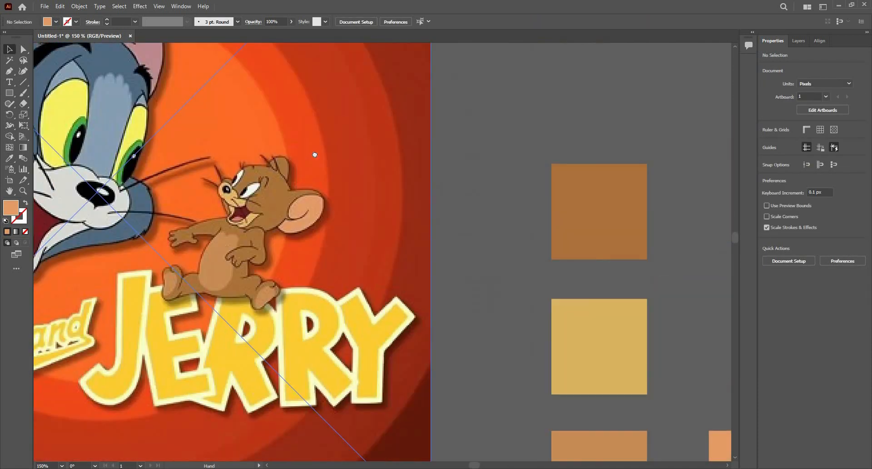
{"action": "left_click_drag", "start_coordinate": [229, 221], "coordinate": [292, 147]}
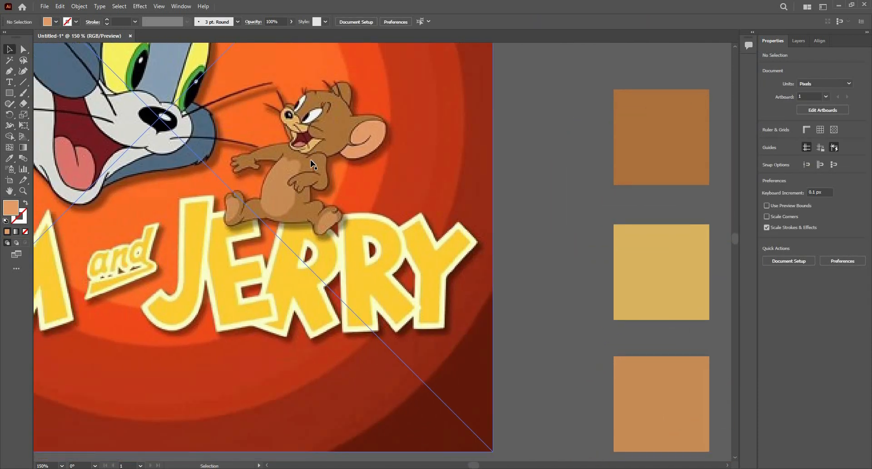
{"action": "scroll", "coordinate": [310, 160], "scroll_direction": "down", "scroll_amount": 4, "text": "alt"}
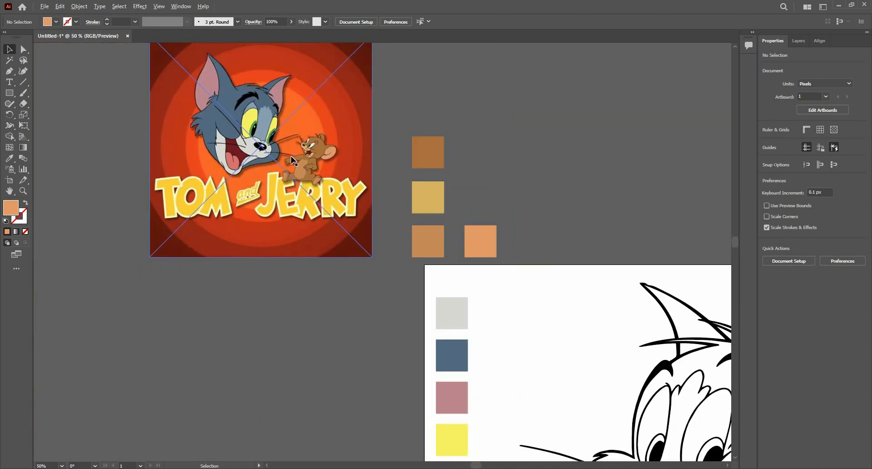
{"action": "scroll", "coordinate": [292, 157], "scroll_direction": "down", "scroll_amount": 2, "text": "alt"}
{"action": "left_click_drag", "start_coordinate": [321, 194], "coordinate": [381, 144]}
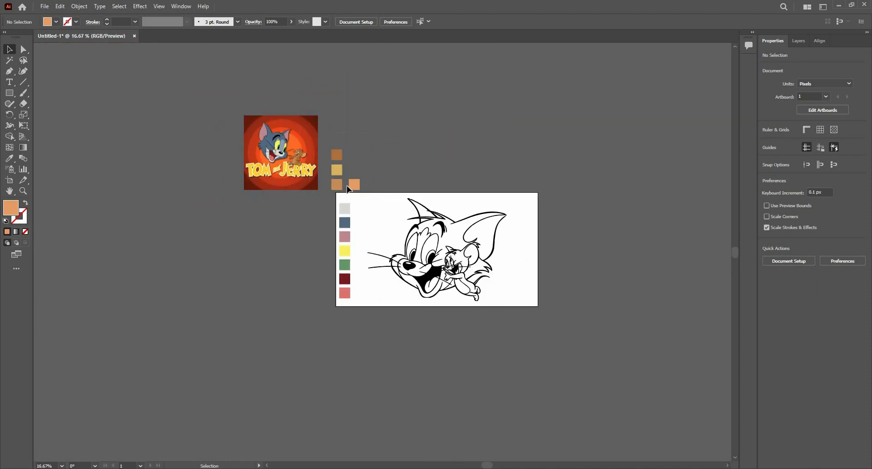
- Move Jerry's four colour swatches off the artboard's right side, stacked in one column, and deselect them
{"action": "left_click_drag", "start_coordinate": [356, 185], "coordinate": [596, 262]}
{"action": "key", "text": "ctrl+shift+a"}
{"action": "left_click", "coordinate": [369, 220]}
- Try to convert the whole Tom and Jerry line art to Live Paint and pick the blue-grey swatch as paint colour
{"action": "scroll", "coordinate": [400, 241], "scroll_direction": "up", "scroll_amount": 3}
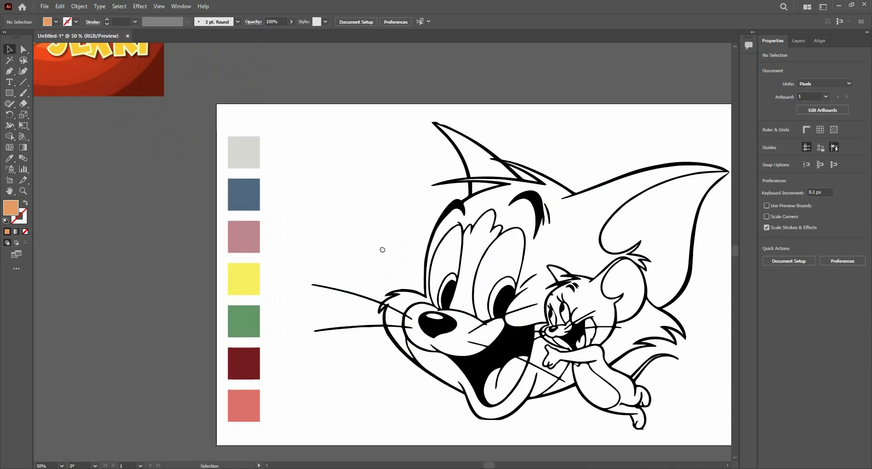
{"action": "scroll", "coordinate": [404, 259], "scroll_direction": "down", "scroll_amount": 1}
{"action": "left_click_drag", "start_coordinate": [413, 182], "coordinate": [408, 207]}
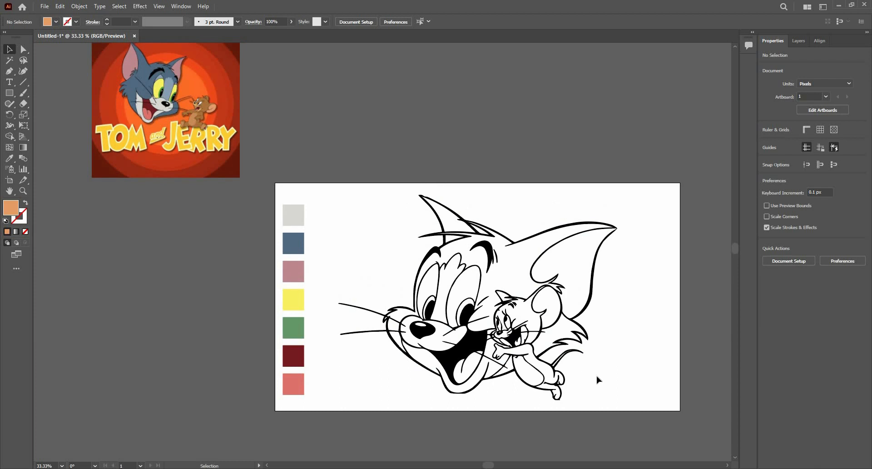
{"action": "left_click_drag", "start_coordinate": [597, 379], "coordinate": [373, 190]}
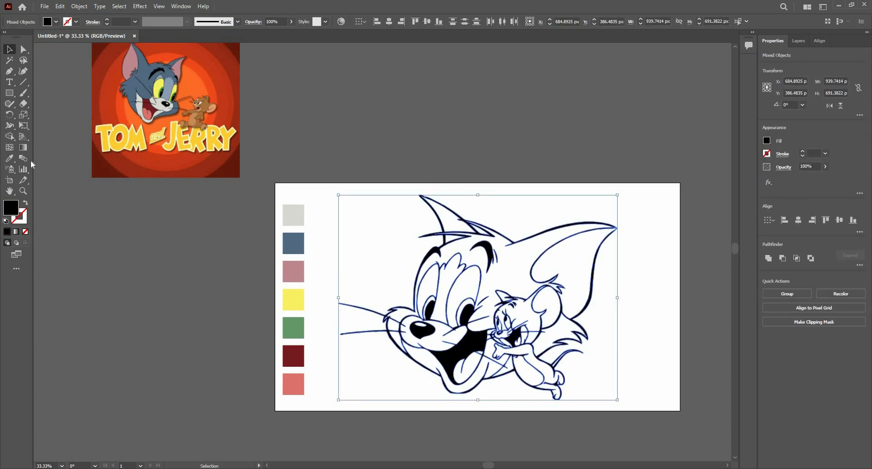
{"action": "left_click", "coordinate": [11, 138]}
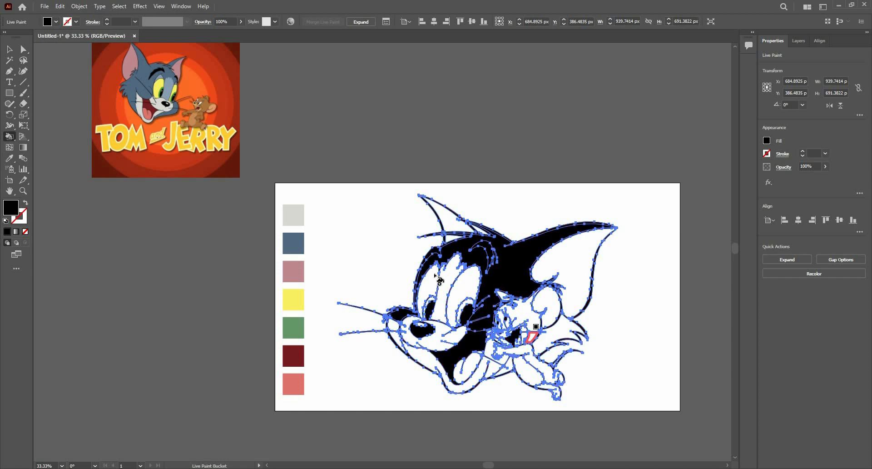
{"action": "key", "text": "i"}
{"action": "left_click", "coordinate": [299, 244]}
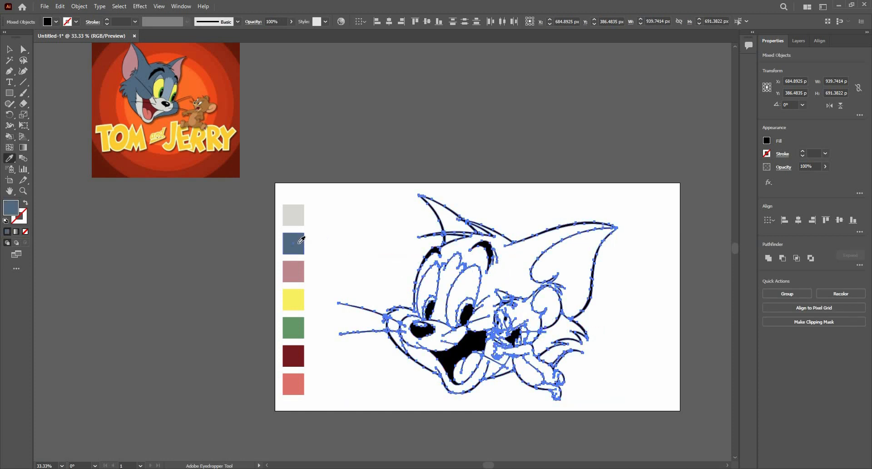
{"action": "left_click", "coordinate": [176, 108]}
{"action": "key", "text": "v"}
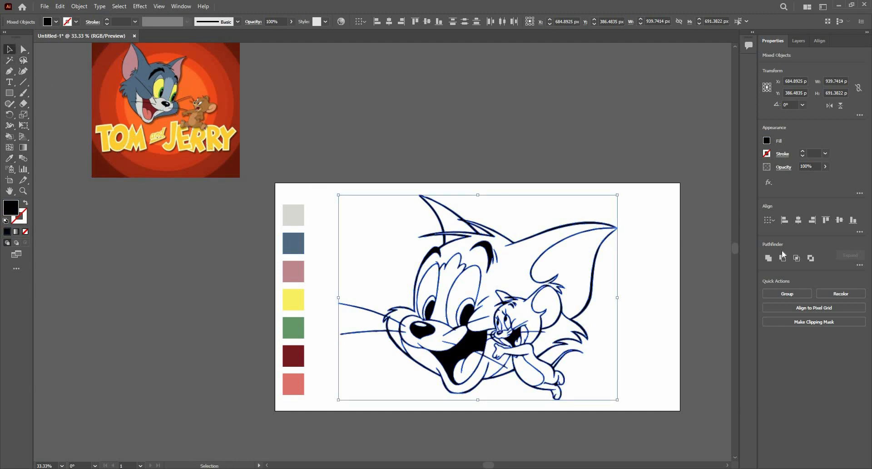
{"action": "left_click", "coordinate": [635, 263]}
- Display Swatches as a separate floating panel beside the artboard's upper right corner and close the leftover Brushes and Symbols group
{"action": "left_click_drag", "start_coordinate": [584, 310], "coordinate": [472, 333]}
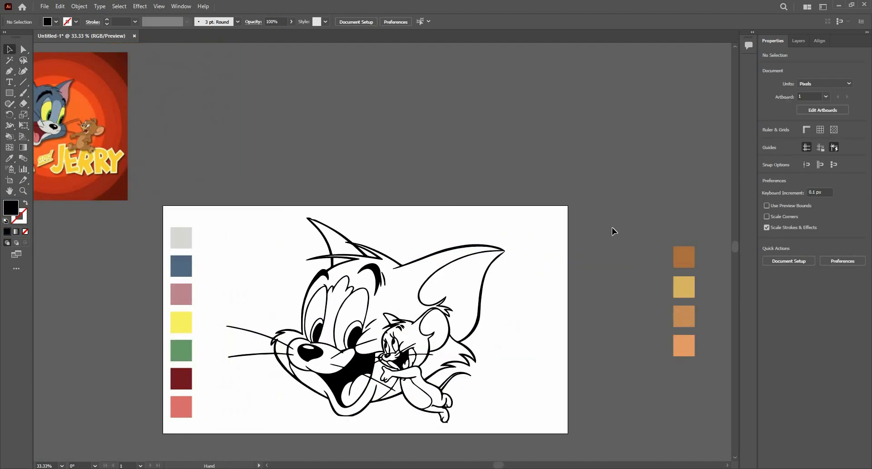
{"action": "left_click_drag", "start_coordinate": [553, 191], "coordinate": [589, 196]}
{"action": "left_click_drag", "start_coordinate": [500, 91], "coordinate": [553, 59]}
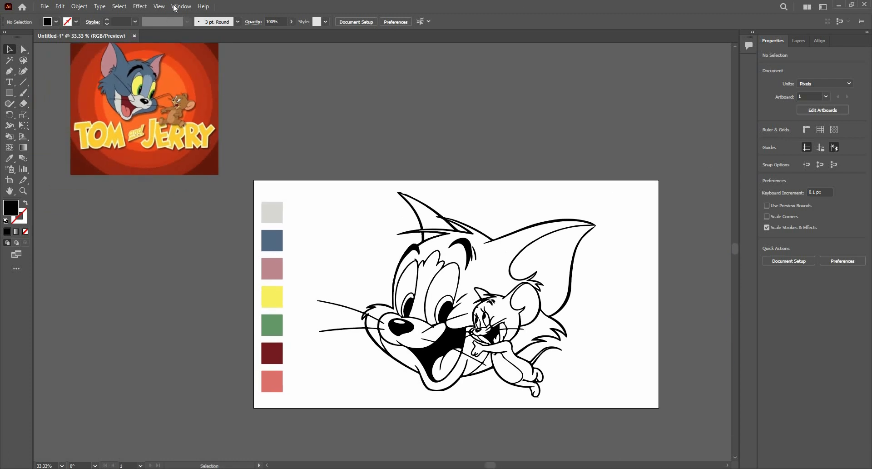
{"action": "key", "text": "alt+w"}
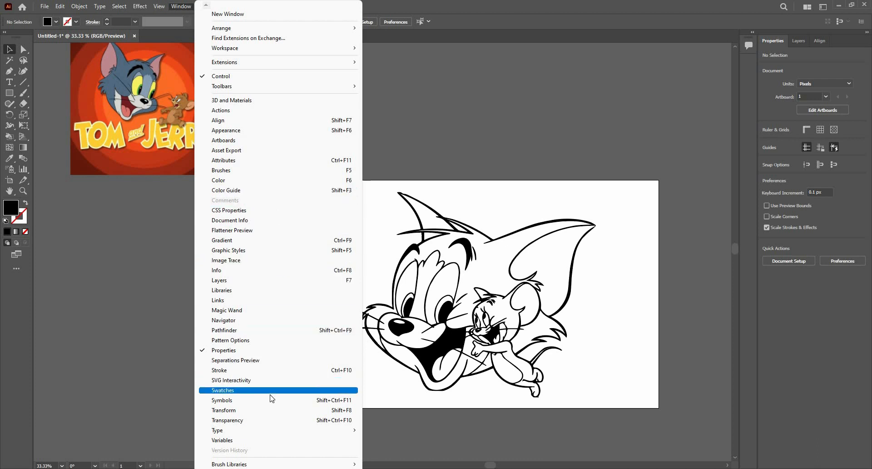
{"action": "key", "text": "Return"}
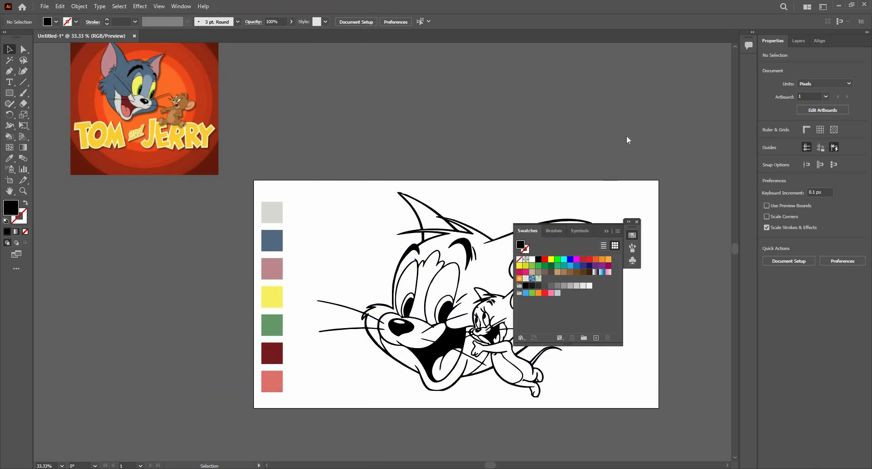
{"action": "left_click_drag", "start_coordinate": [637, 103], "coordinate": [635, 97]}
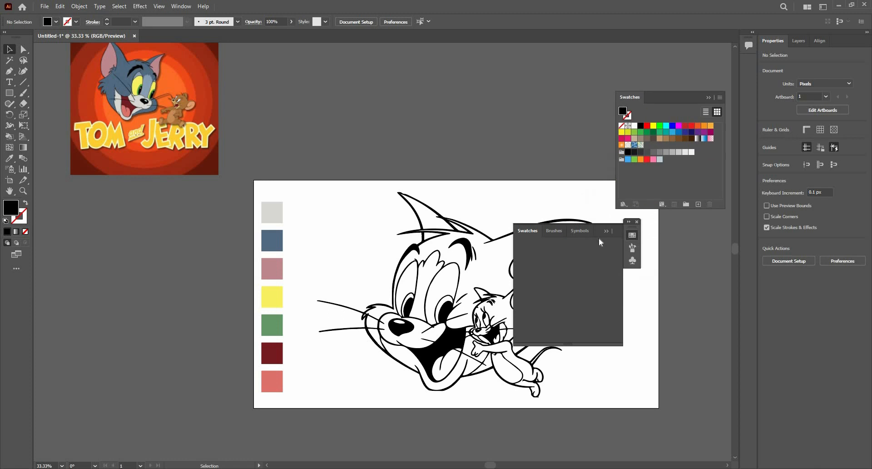
{"action": "left_click", "coordinate": [637, 221]}
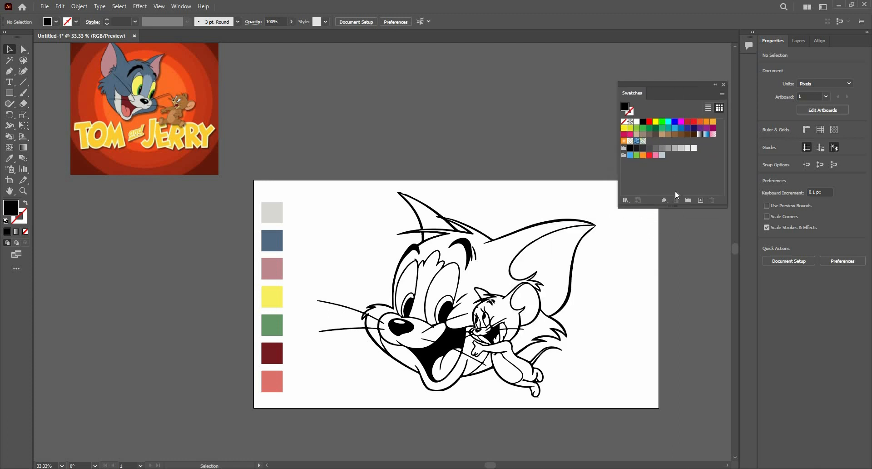
{"action": "left_click_drag", "start_coordinate": [675, 85], "coordinate": [685, 73]}
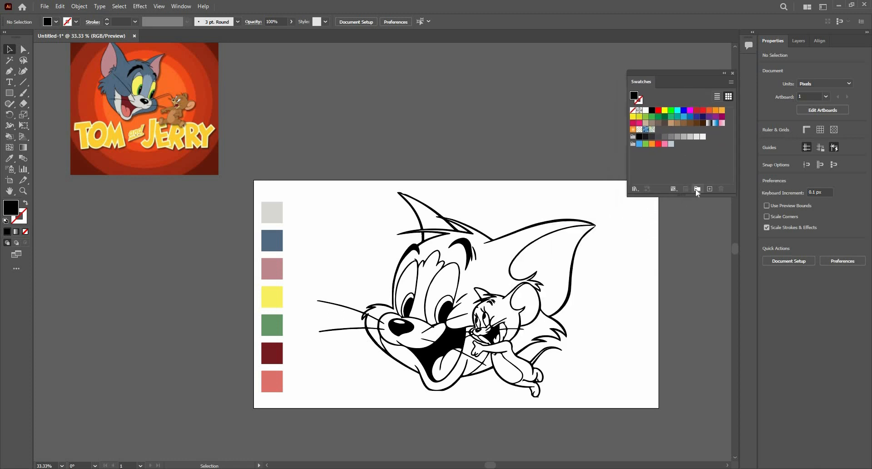
- Create a new color group named Tom and Jerry
{"action": "left_click", "coordinate": [697, 190]}
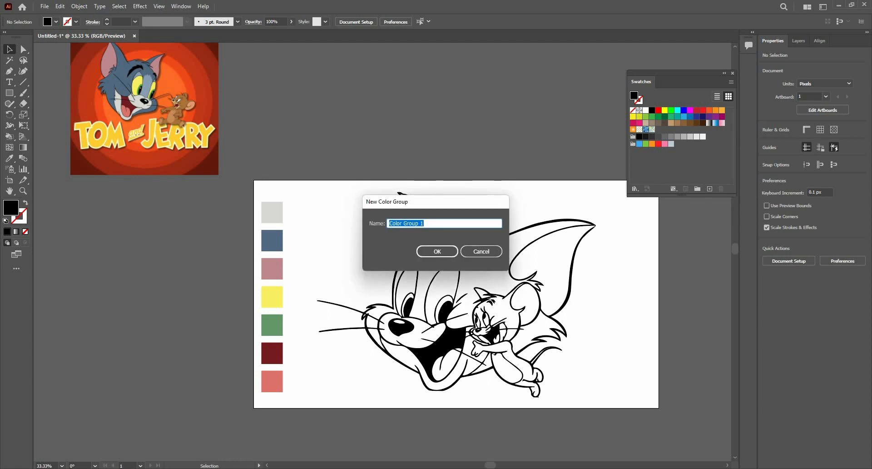
{"action": "type", "text": "Tom and Jerry"}
{"action": "left_click", "coordinate": [444, 250]}
- Select all seven swatch squares on the artboard and try to add them together to the new color group
{"action": "left_click_drag", "start_coordinate": [276, 349], "coordinate": [269, 385]}
{"action": "left_click_drag", "start_coordinate": [275, 381], "coordinate": [650, 154]}
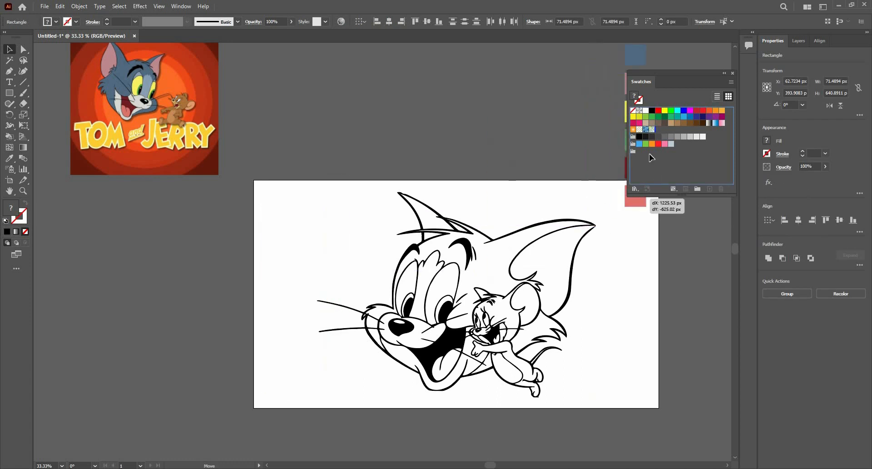
{"action": "left_click", "coordinate": [450, 120]}
- Add the fill of the light grey square to the document's saved swatches
{"action": "left_click", "coordinate": [272, 222]}
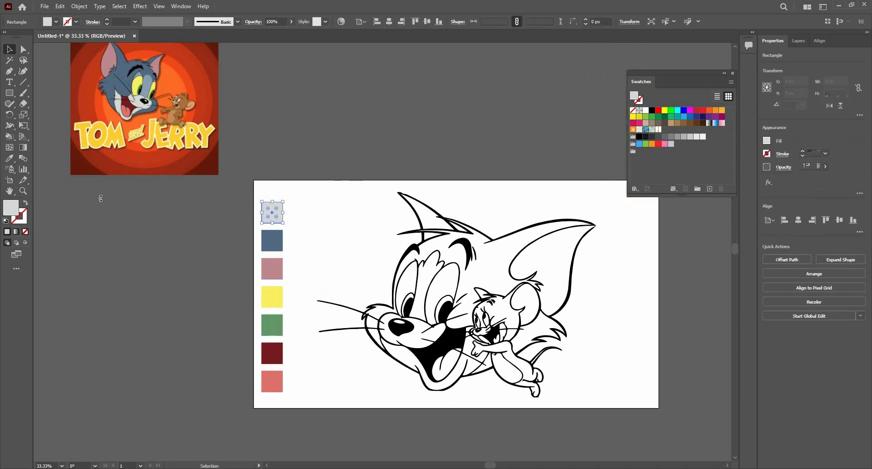
{"action": "left_click_drag", "start_coordinate": [654, 166], "coordinate": [647, 158]}
{"action": "key", "text": "ctrl+z"}
{"action": "mouse_move", "coordinate": [7, 208]}
{"action": "left_mouse_down"}
{"action": "mouse_move", "coordinate": [639, 176]}
{"action": "mouse_move", "coordinate": [646, 154]}
{"action": "left_mouse_up"}
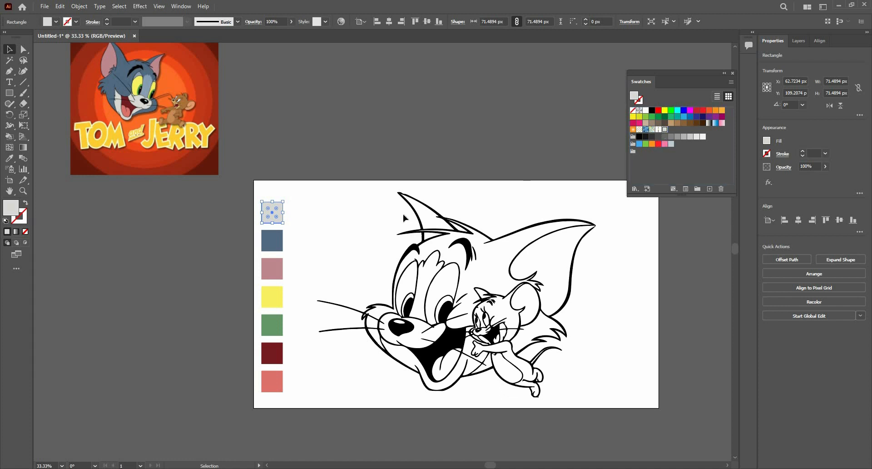
- Add the fills of the blue-grey and dusty pink squares to the document's saved swatches
{"action": "left_click", "coordinate": [271, 243]}
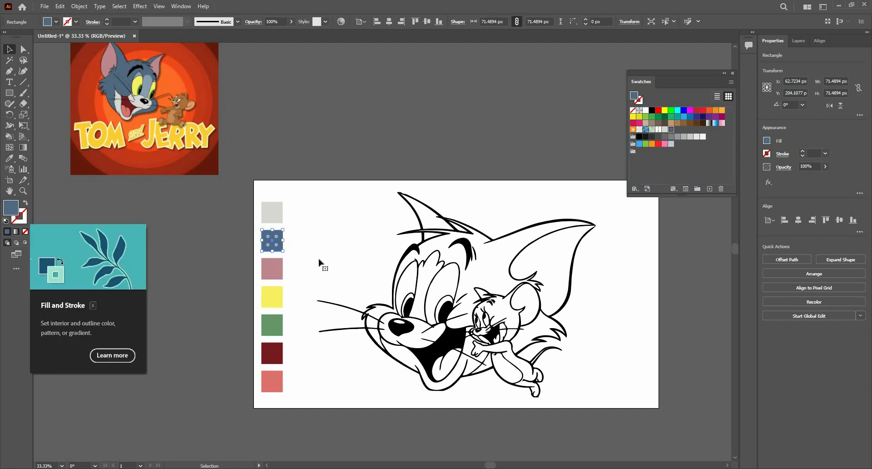
{"action": "left_click", "coordinate": [273, 269]}
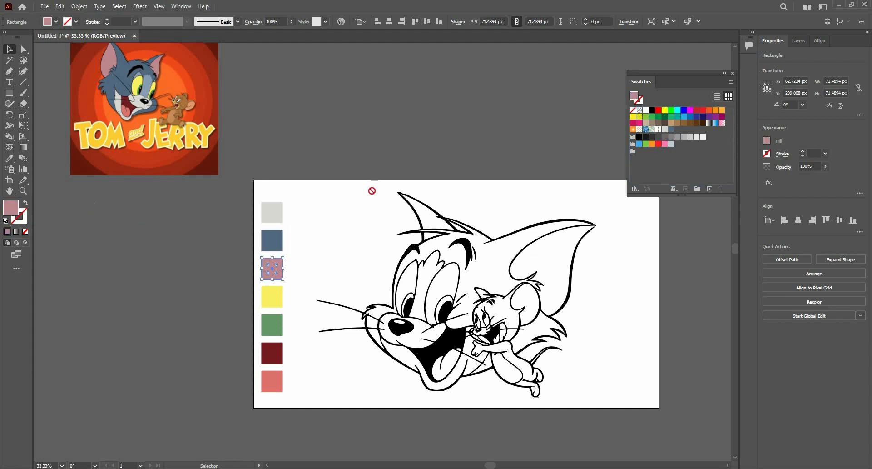
{"action": "left_click_drag", "start_coordinate": [677, 139], "coordinate": [682, 131]}
{"action": "left_click_drag", "start_coordinate": [301, 284], "coordinate": [254, 393]}
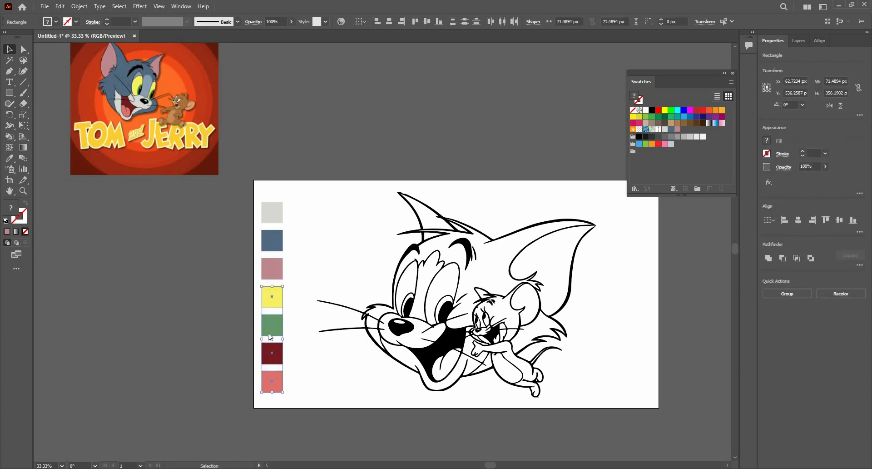
{"action": "right_click", "coordinate": [267, 333]}
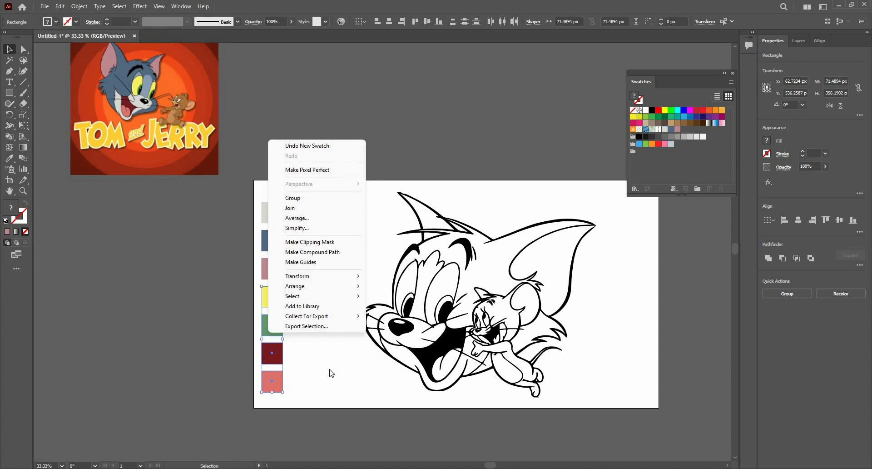
{"action": "left_click", "coordinate": [282, 295]}
- Add the fill of the yellow square to the document's saved swatches
{"action": "left_click", "coordinate": [281, 298]}
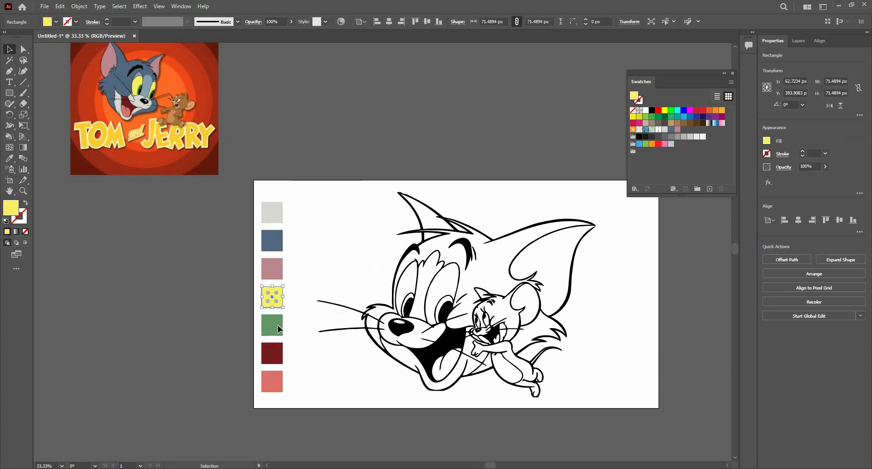
{"action": "left_click", "coordinate": [276, 301], "text": "shift"}
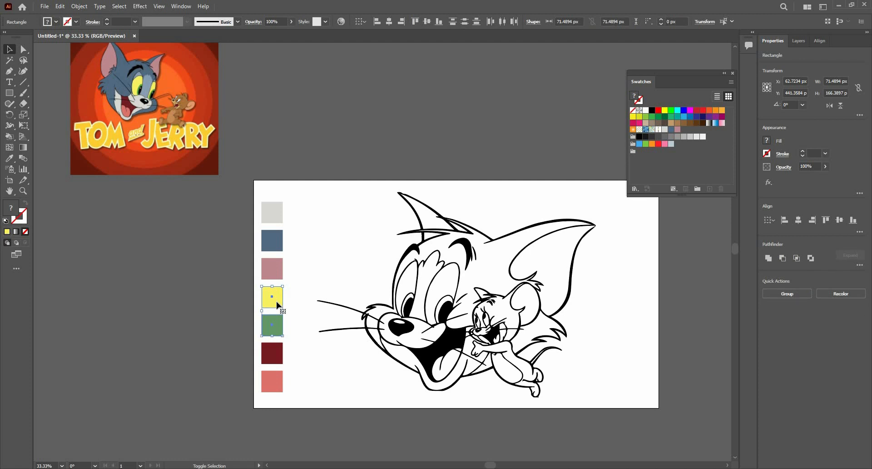
{"action": "left_click", "coordinate": [709, 189]}
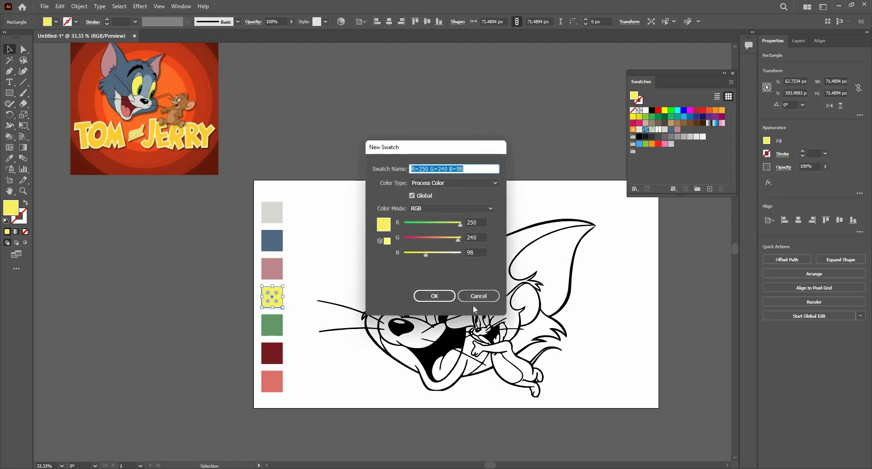
{"action": "left_click", "coordinate": [477, 296]}
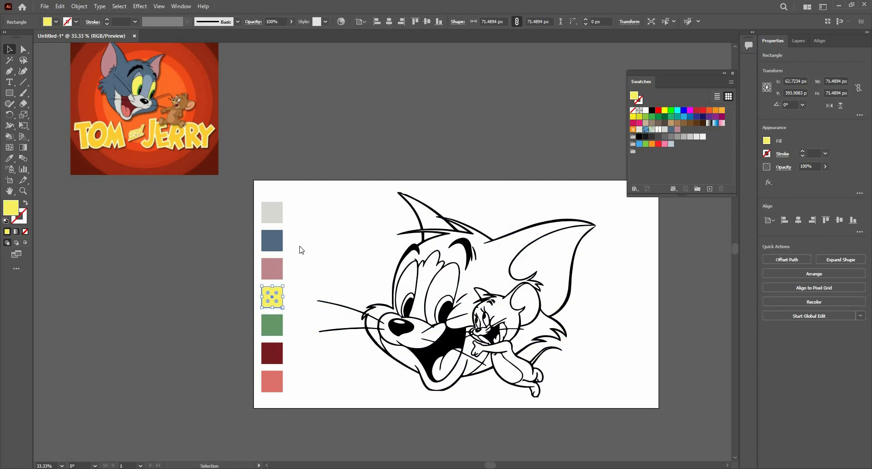
{"action": "key", "text": "ctrl+shift+a"}
{"action": "left_click_drag", "start_coordinate": [9, 206], "coordinate": [170, 202]}
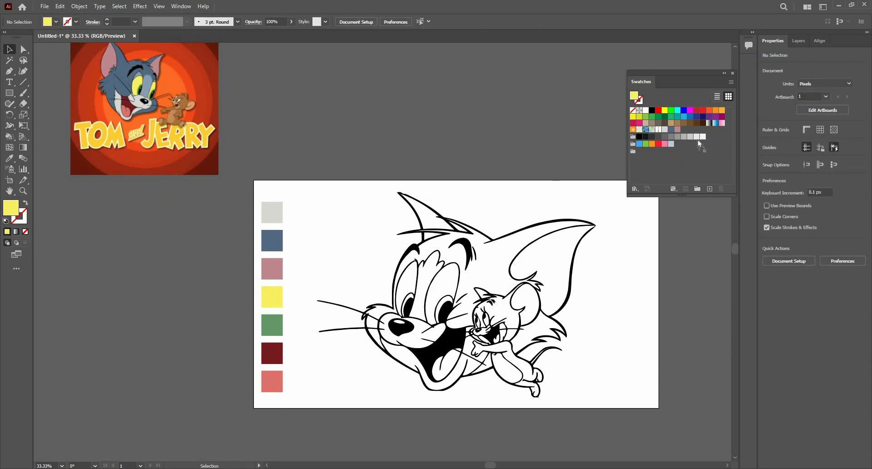
{"action": "left_click_drag", "start_coordinate": [697, 140], "coordinate": [692, 132]}
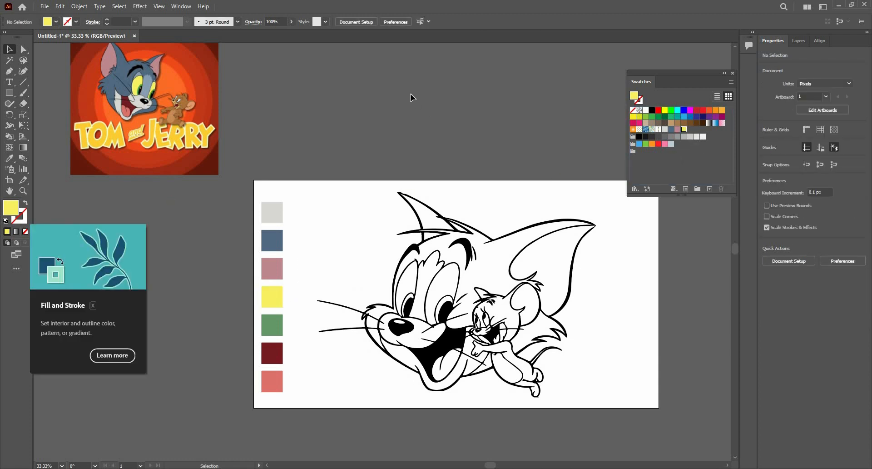
{"action": "left_click_drag", "start_coordinate": [478, 255], "coordinate": [419, 261]}
{"action": "left_click", "coordinate": [433, 287]}
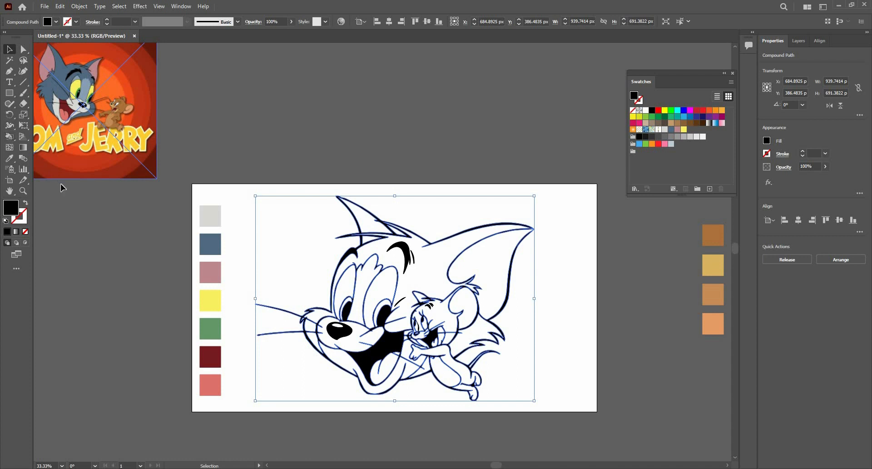
{"action": "left_click", "coordinate": [309, 181]}
{"action": "left_click_drag", "start_coordinate": [229, 243], "coordinate": [262, 278]}
{"action": "left_click", "coordinate": [239, 256]}
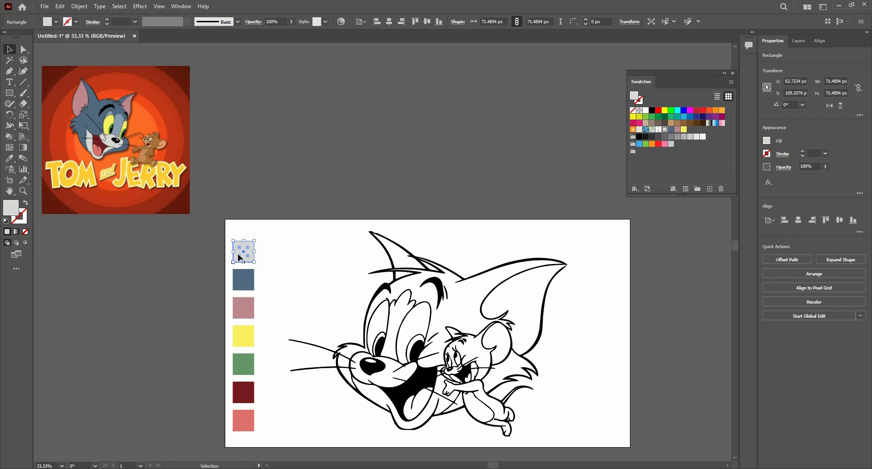
{"action": "key", "text": "shift+m"}
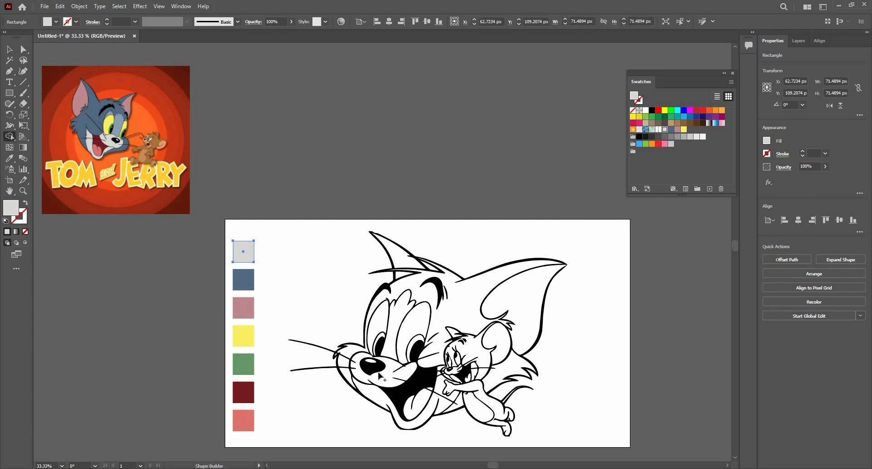
{"action": "scroll", "coordinate": [391, 373], "scroll_direction": "up", "scroll_amount": 1}
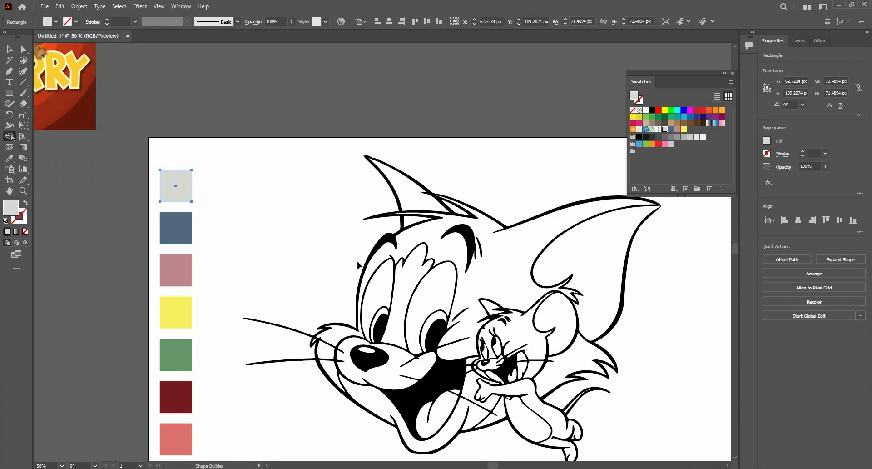
{"action": "key", "text": "v"}
{"action": "scroll", "coordinate": [335, 230], "scroll_direction": "down", "scroll_amount": 2}
{"action": "left_click", "coordinate": [296, 179]}
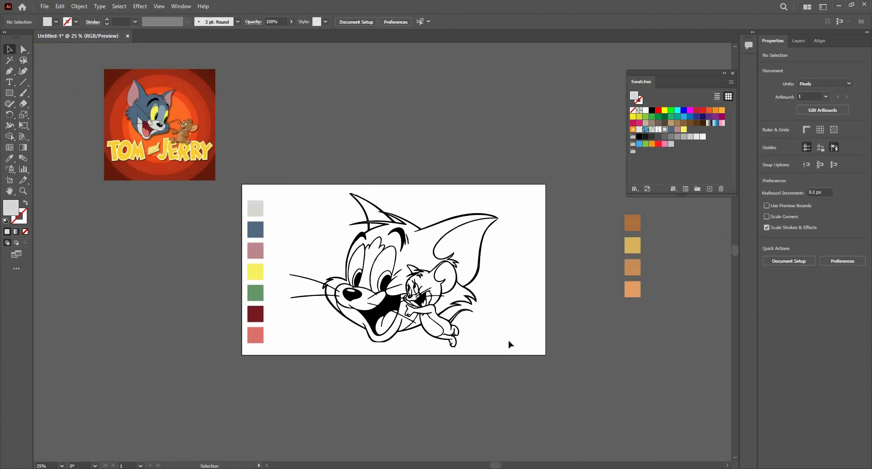
- Select the whole Tom and Jerry line art and try to fill Tom's muzzle with Shape Builder and the light grey sample
{"action": "left_click_drag", "start_coordinate": [517, 351], "coordinate": [288, 183]}
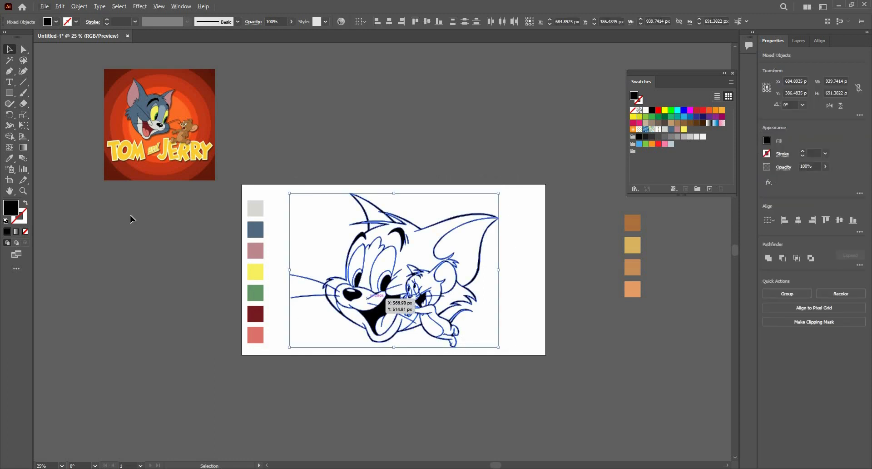
{"action": "key", "text": "i"}
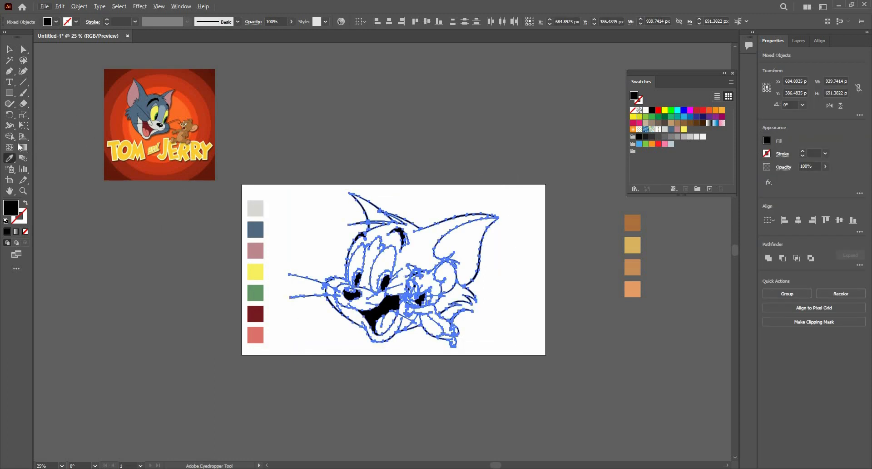
{"action": "key", "text": "shift+m"}
{"action": "key", "text": "ctrl+equal"}
{"action": "key", "text": "ctrl+equal"}
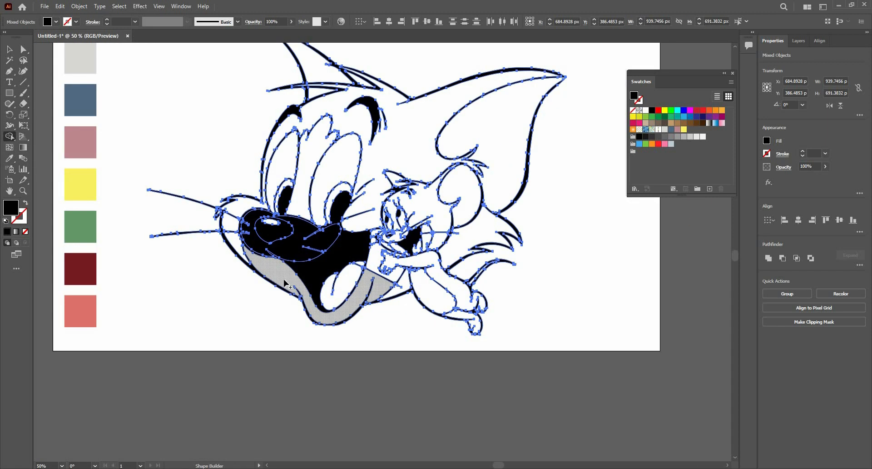
{"action": "key", "text": "i"}
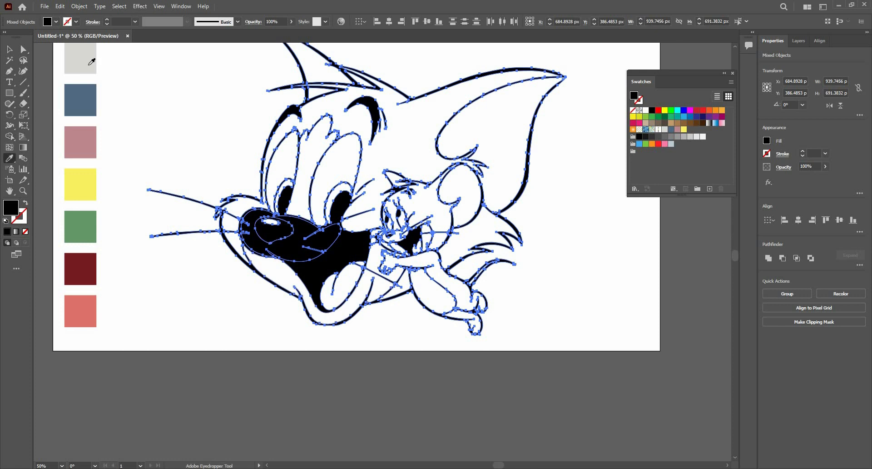
{"action": "left_click", "coordinate": [96, 66]}
- Undo the Shape Builder fill on Tom's muzzle and deselect the line art
{"action": "key", "text": "ctrl+z"}
{"action": "key", "text": "v"}
{"action": "left_click", "coordinate": [209, 148]}
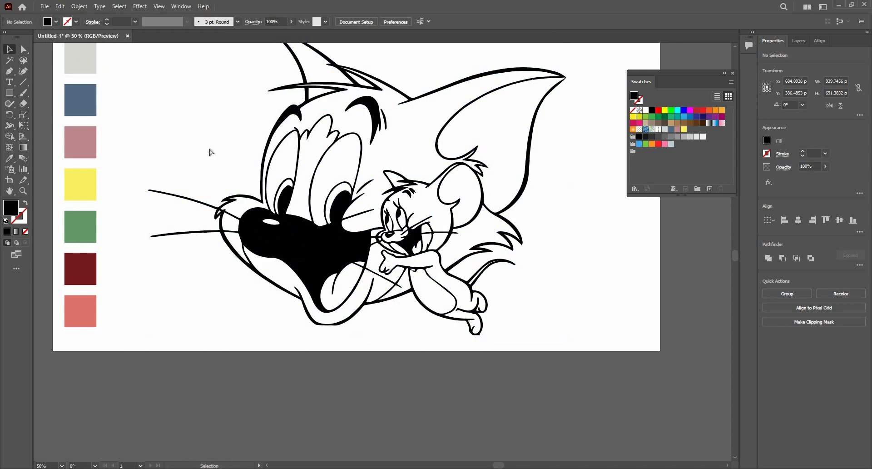
{"action": "key", "text": "ctrl+z"}
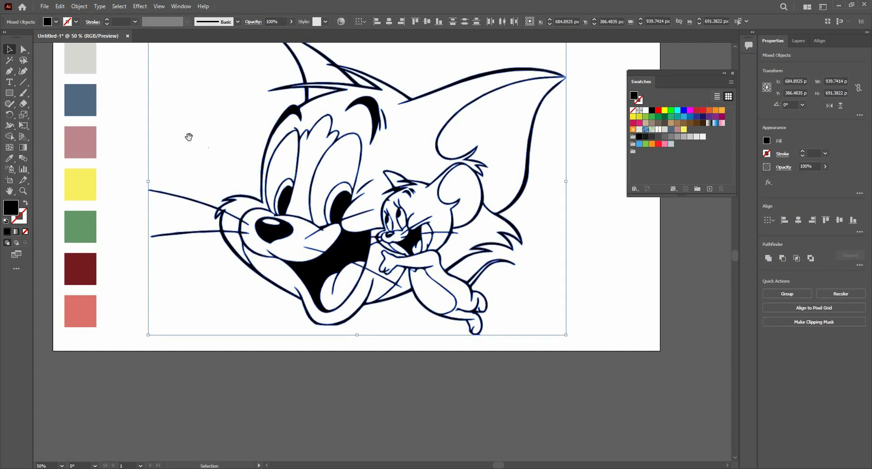
{"action": "key", "text": "ctrl+z"}
- Select the whole line art, try to make it a Live Paint group and fill Tom's muzzle with black
{"action": "left_click_drag", "start_coordinate": [189, 136], "coordinate": [264, 206]}
{"action": "left_click", "coordinate": [165, 134]}
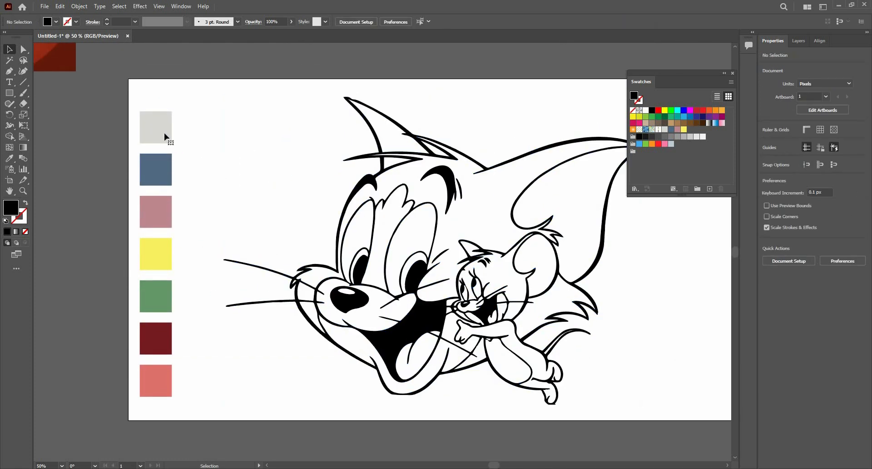
{"action": "left_click", "coordinate": [164, 137]}
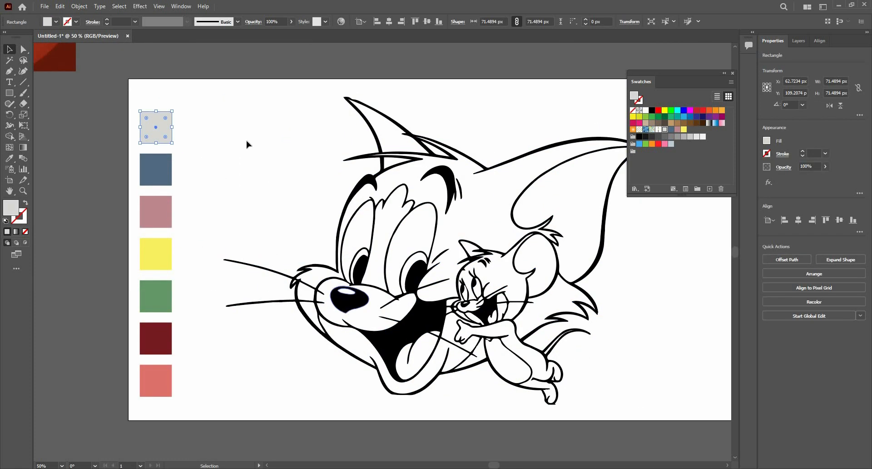
{"action": "left_click", "coordinate": [349, 300]}
{"action": "left_click_drag", "start_coordinate": [669, 421], "coordinate": [242, 101]}
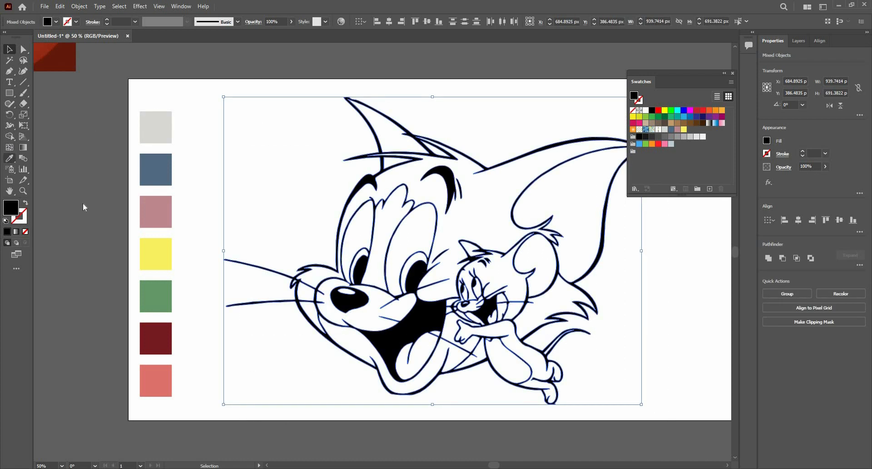
{"action": "key", "text": "k"}
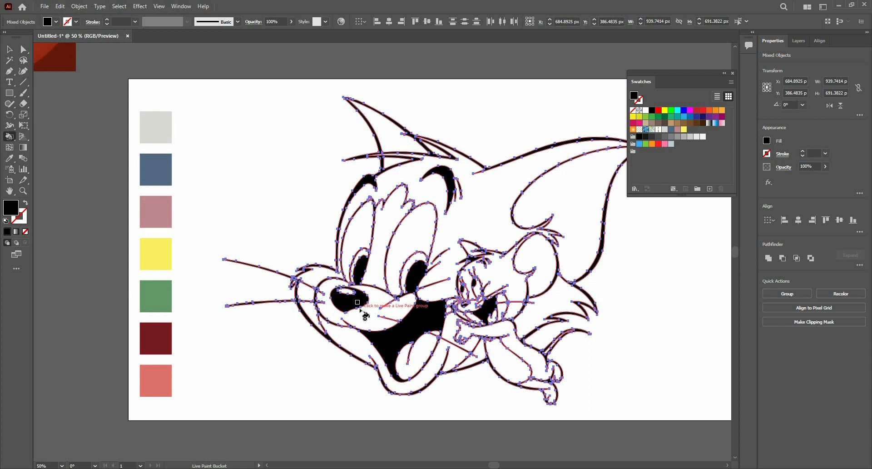
{"action": "left_click", "coordinate": [366, 312]}
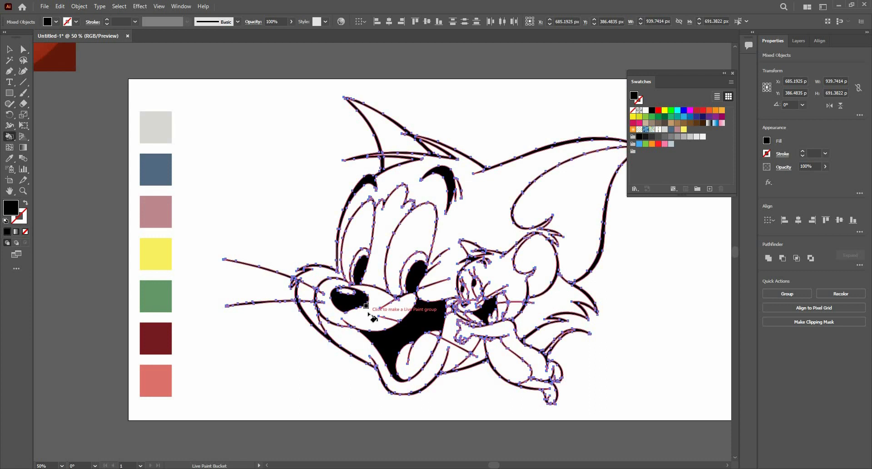
{"action": "left_click", "coordinate": [368, 313]}
{"action": "left_click", "coordinate": [368, 313]}
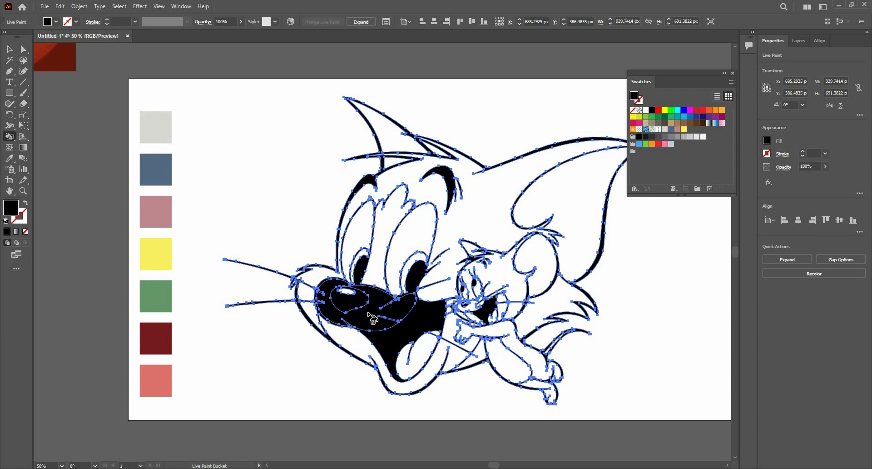
{"action": "key", "text": "Right"}
{"action": "key", "text": "Right"}
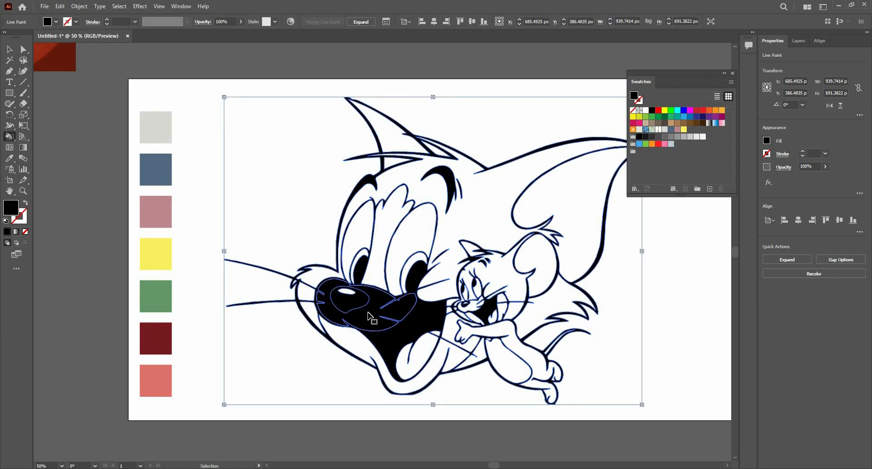
- Undo the black muzzle fill and the creation of the Live Paint group
{"action": "key", "text": "ctrl+z"}
{"action": "key", "text": "ctrl+z"}
{"action": "key", "text": "ctrl+z"}
{"action": "key", "text": "ctrl+z"}
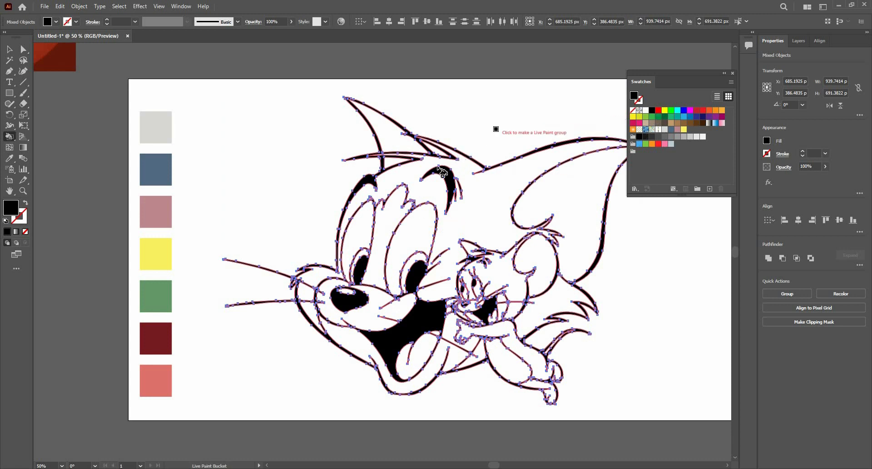
- Convert the line art's compound path into a Live Paint group and fill Tom's muzzle around the nose with black
{"action": "scroll", "coordinate": [313, 222], "scroll_direction": "down", "scroll_amount": 1}
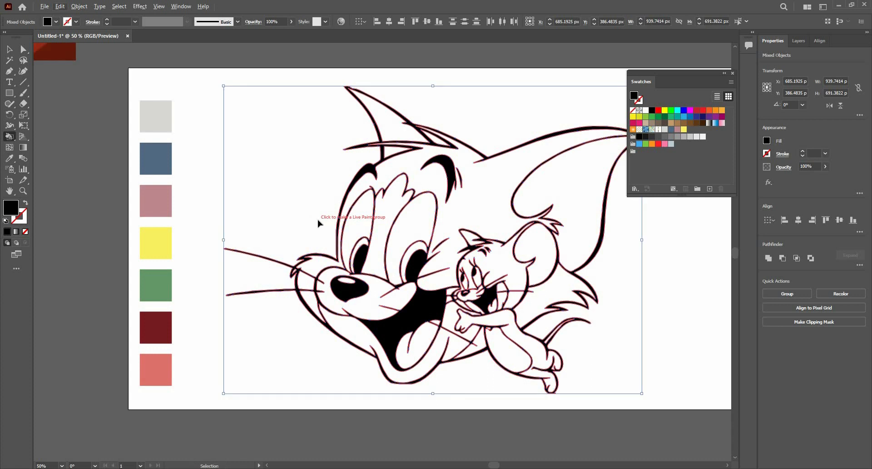
{"action": "key", "text": "Right"}
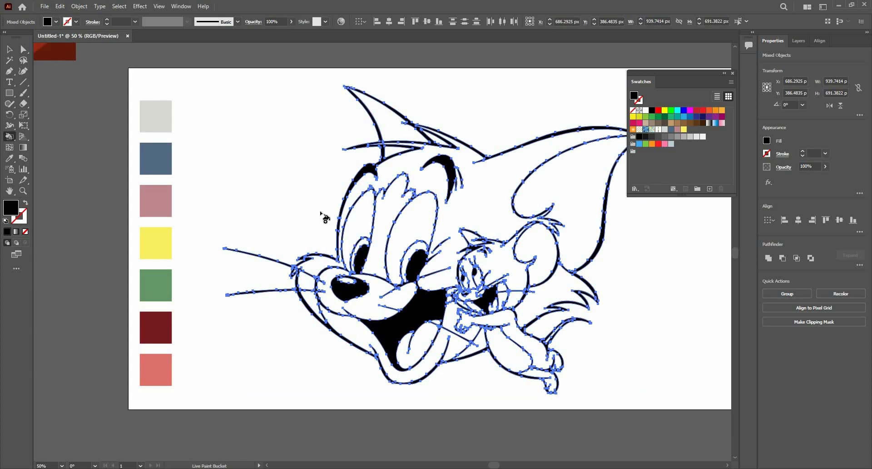
{"action": "left_click", "coordinate": [365, 316]}
{"action": "scroll", "coordinate": [364, 315], "scroll_direction": "up", "scroll_amount": 1}
{"action": "left_click", "coordinate": [367, 272]}
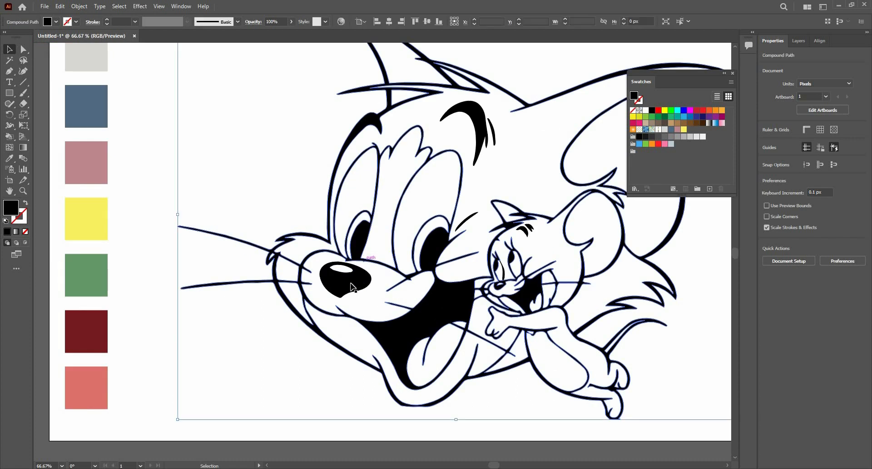
{"action": "scroll", "coordinate": [350, 281], "scroll_direction": "up", "scroll_amount": 2}
{"action": "scroll", "coordinate": [317, 279], "scroll_direction": "down", "scroll_amount": 3}
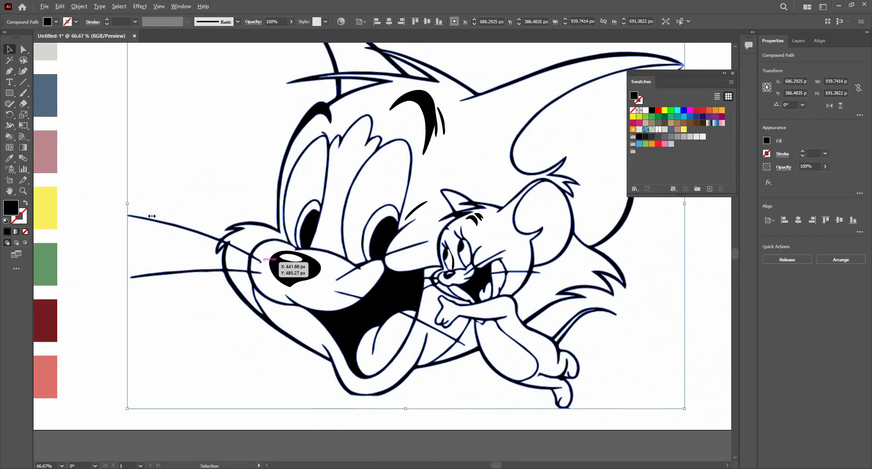
{"action": "left_click", "coordinate": [319, 288]}
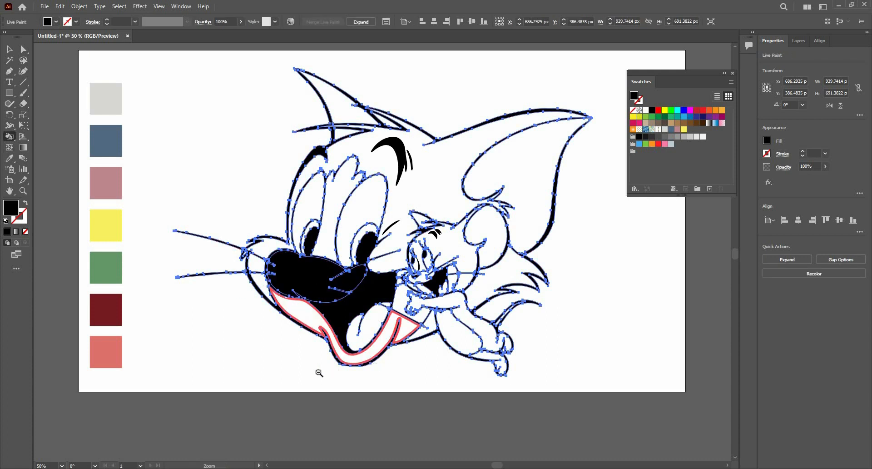
- Fill Tom's chin and lower jaw area around the mouth with black using the Live Paint Bucket
{"action": "scroll", "coordinate": [319, 372], "scroll_direction": "down", "scroll_amount": 2}
{"action": "scroll", "coordinate": [344, 345], "scroll_direction": "up", "scroll_amount": 2}
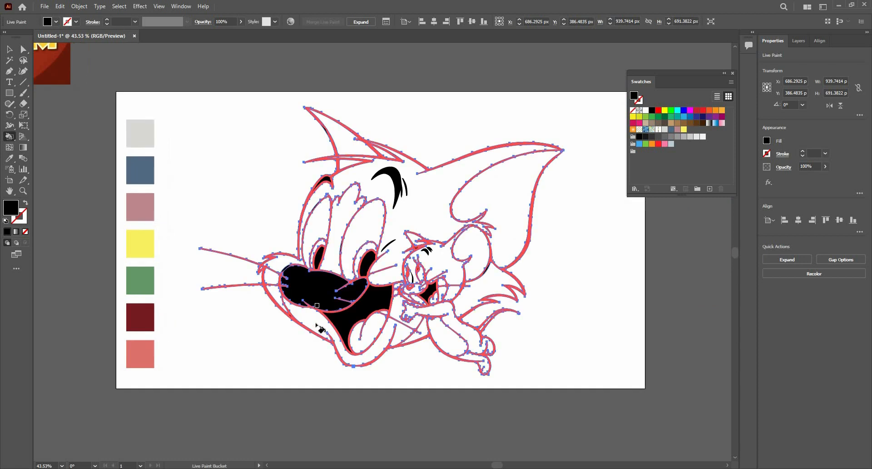
{"action": "left_click", "coordinate": [390, 324]}
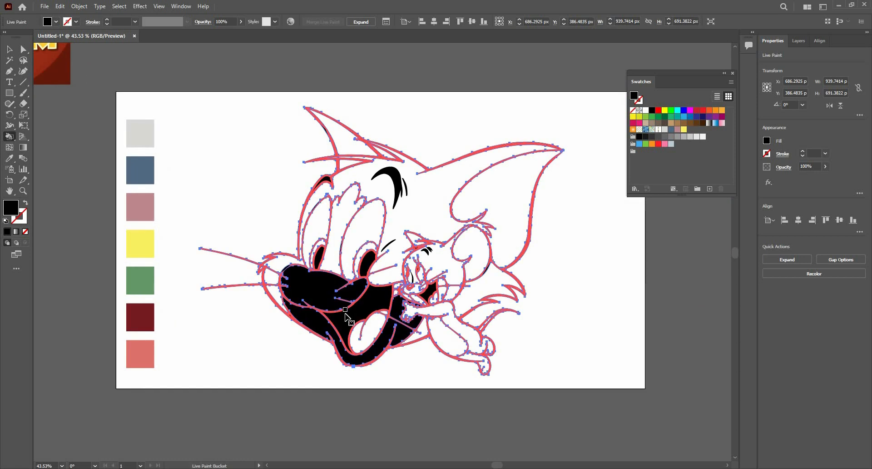
- Select only Tom's muzzle face inside the Live Paint group and recolour it with the light grey sample
{"action": "key", "text": "v"}
{"action": "left_click", "coordinate": [240, 278]}
{"action": "left_click_drag", "start_coordinate": [344, 313], "coordinate": [391, 325]}
{"action": "left_click", "coordinate": [361, 313]}
{"action": "key", "text": "i"}
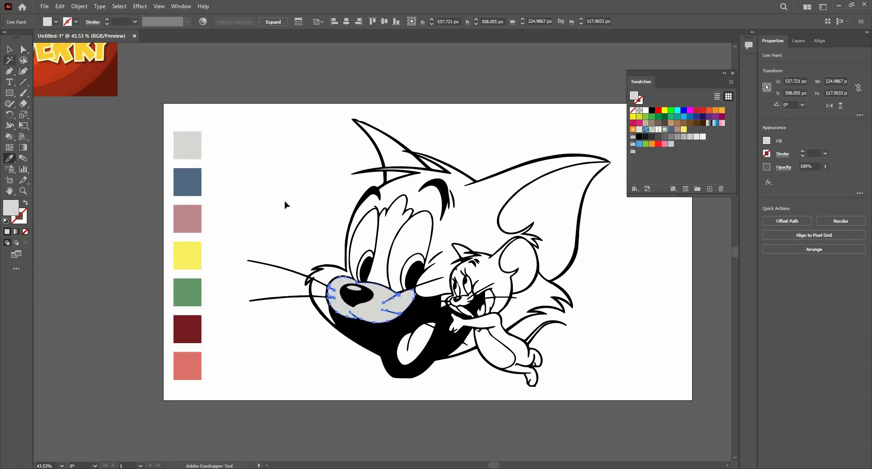
- Select Tom's chin and lower jaw face and recolour it with the muzzle's light grey
{"action": "key", "text": "v"}
{"action": "left_click", "coordinate": [365, 371]}
{"action": "key", "text": "a"}
{"action": "left_click", "coordinate": [370, 338]}
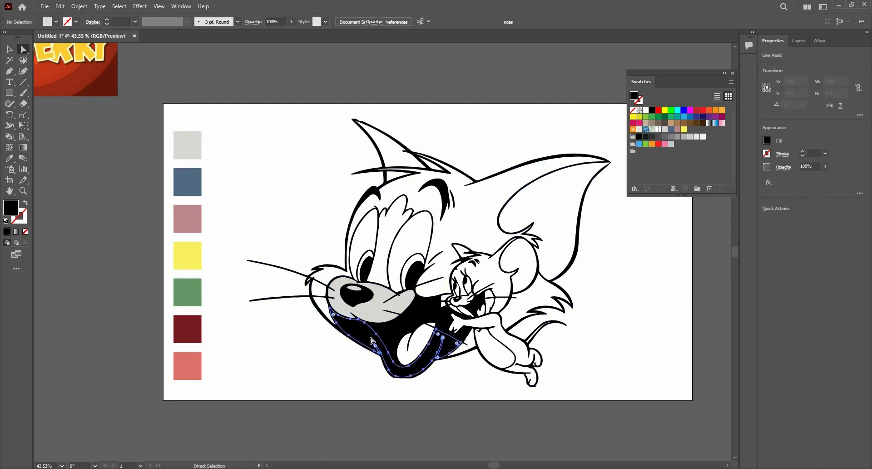
{"action": "key", "text": "i"}
{"action": "left_click", "coordinate": [352, 309]}
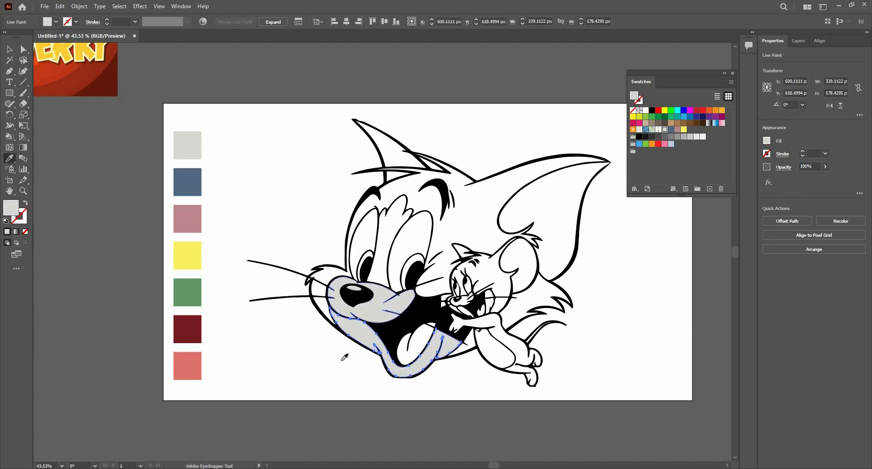
- Select the black cheek patch around Jerry's hand and recolour it with the light grey of Tom's muzzle
{"action": "scroll", "coordinate": [344, 357], "scroll_direction": "down", "scroll_amount": 1}
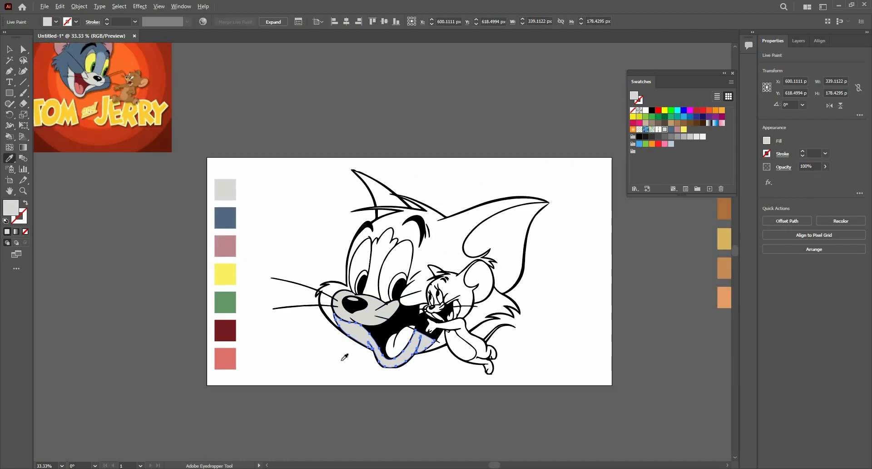
{"action": "left_click", "coordinate": [426, 325], "text": "ctrl"}
{"action": "left_click", "coordinate": [375, 306]}
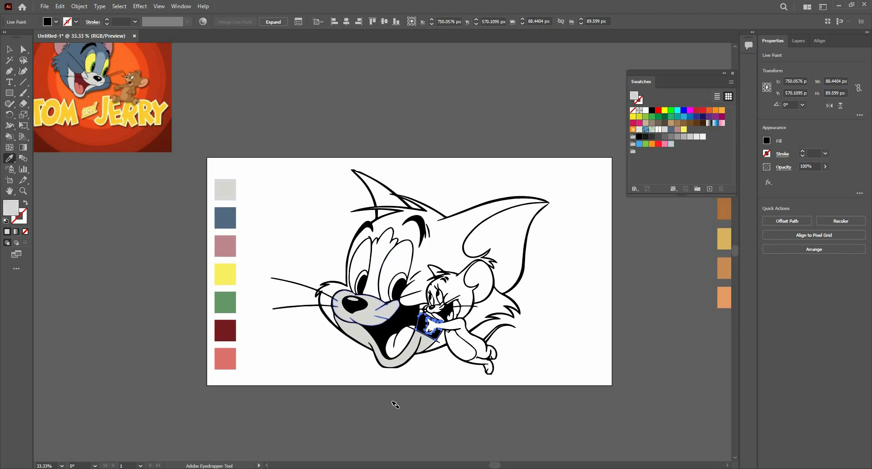
{"action": "scroll", "coordinate": [396, 404], "scroll_direction": "down", "scroll_amount": 1}
{"action": "scroll", "coordinate": [416, 333], "scroll_direction": "up", "scroll_amount": 2}
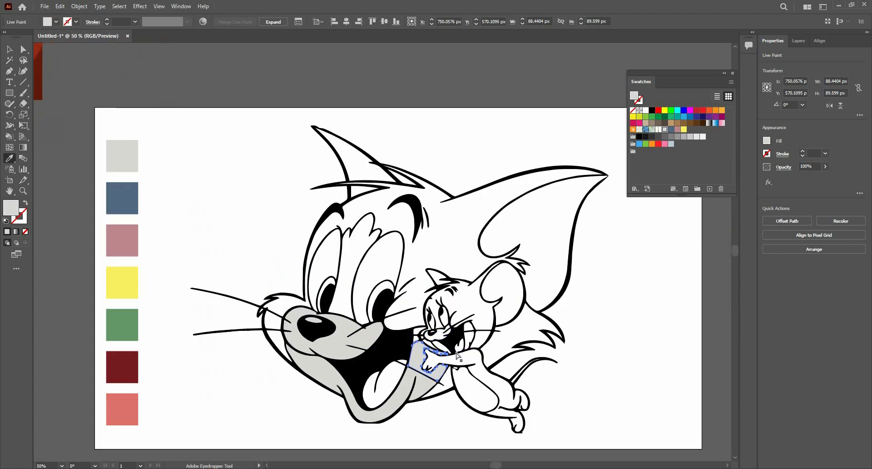
- Try to directly select the unfilled tongue area inside Tom's mouth
{"action": "key", "text": "a"}
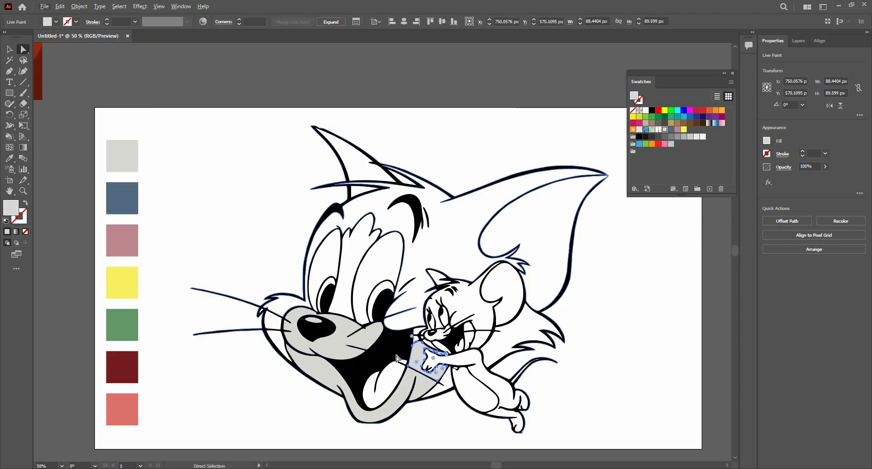
{"action": "left_click", "coordinate": [439, 368]}
{"action": "left_click", "coordinate": [435, 362]}
{"action": "left_click_drag", "start_coordinate": [406, 334], "coordinate": [450, 303]}
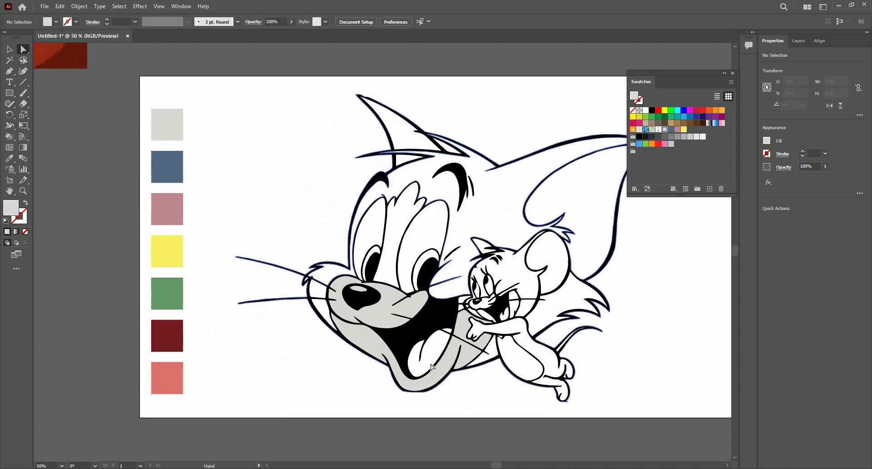
{"action": "left_click", "coordinate": [424, 346]}
{"action": "left_click", "coordinate": [427, 354]}
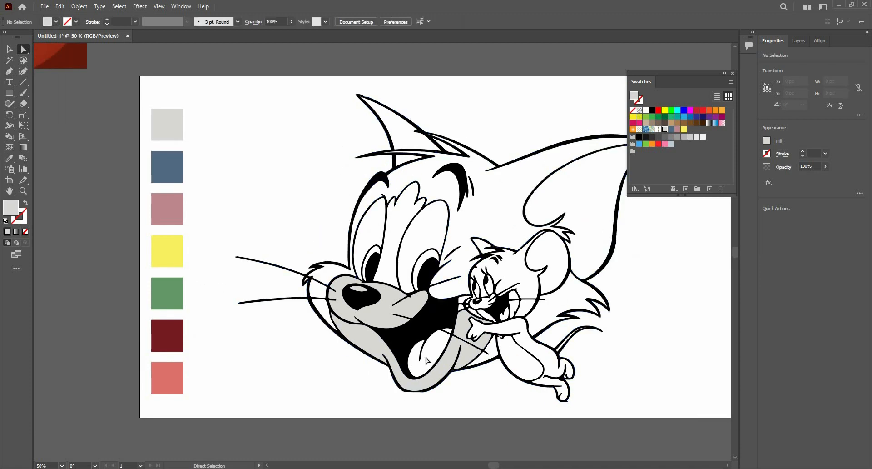
{"action": "left_click_drag", "start_coordinate": [415, 317], "coordinate": [405, 274]}
{"action": "scroll", "coordinate": [348, 290], "scroll_direction": "down", "scroll_amount": 1}
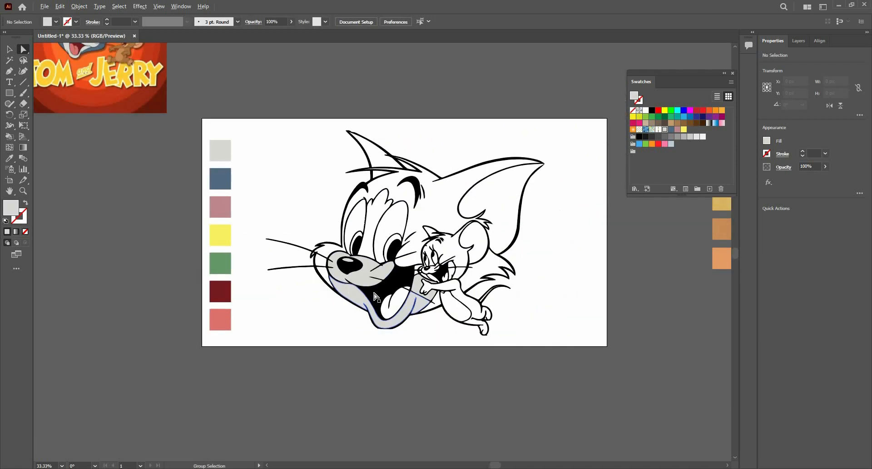
{"action": "left_click", "coordinate": [388, 313]}
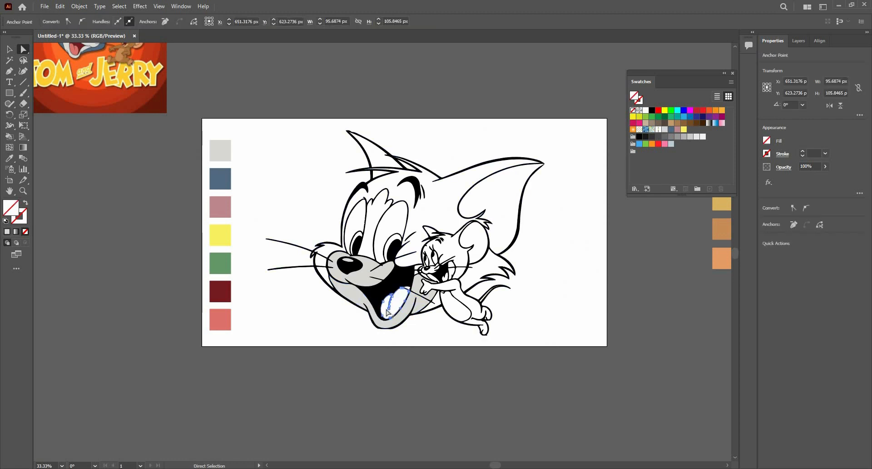
{"action": "scroll", "coordinate": [388, 314], "scroll_direction": "up", "scroll_amount": 5}
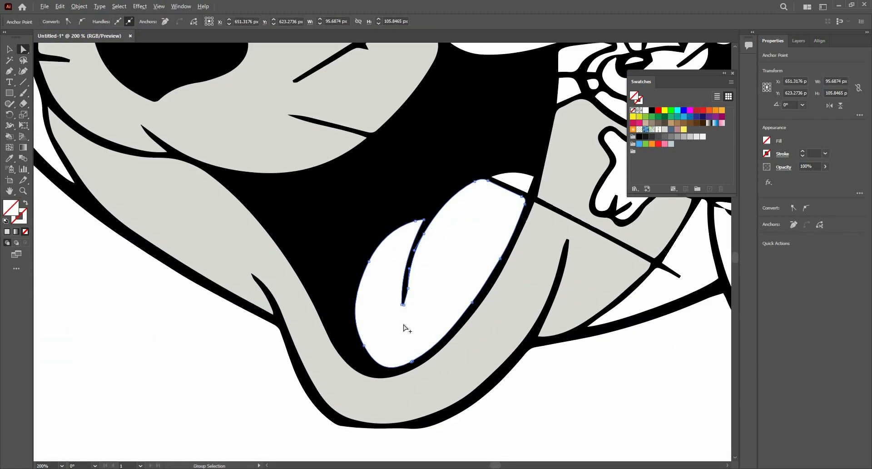
{"action": "scroll", "coordinate": [407, 329], "scroll_direction": "down", "scroll_amount": 3}
{"action": "scroll", "coordinate": [400, 323], "scroll_direction": "down", "scroll_amount": 1}
{"action": "scroll", "coordinate": [400, 323], "scroll_direction": "up", "scroll_amount": 1}
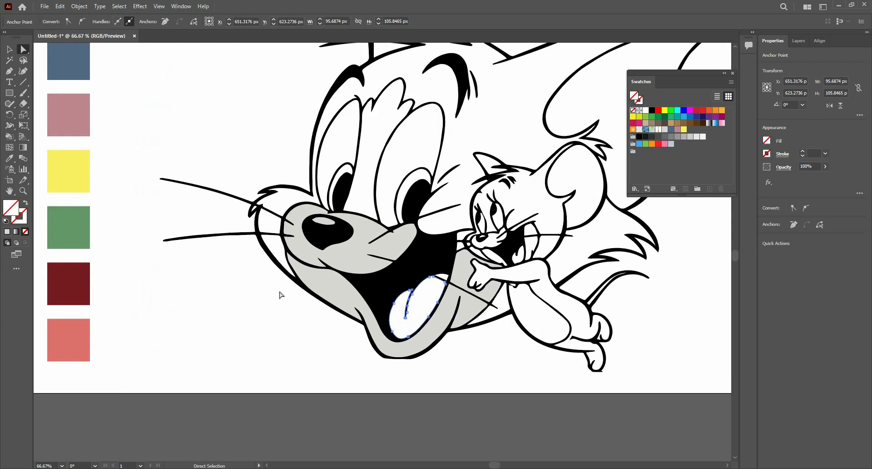
{"action": "left_click", "coordinate": [294, 319]}
- Select the whole Tom and Jerry line art and try to fill Tom's tongue with the Live Paint Bucket
{"action": "scroll", "coordinate": [295, 319], "scroll_direction": "down", "scroll_amount": 1}
{"action": "left_click_drag", "start_coordinate": [198, 142], "coordinate": [590, 377]}
{"action": "key", "text": "k"}
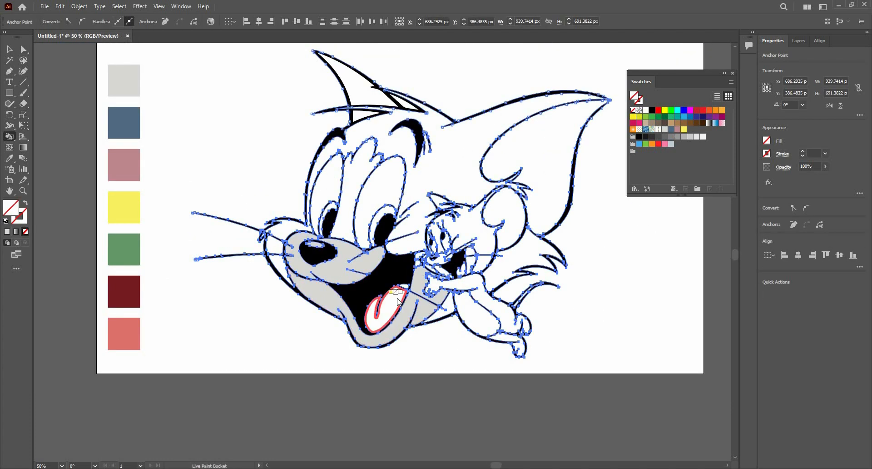
{"action": "left_click", "coordinate": [399, 302]}
{"action": "left_click", "coordinate": [516, 253]}
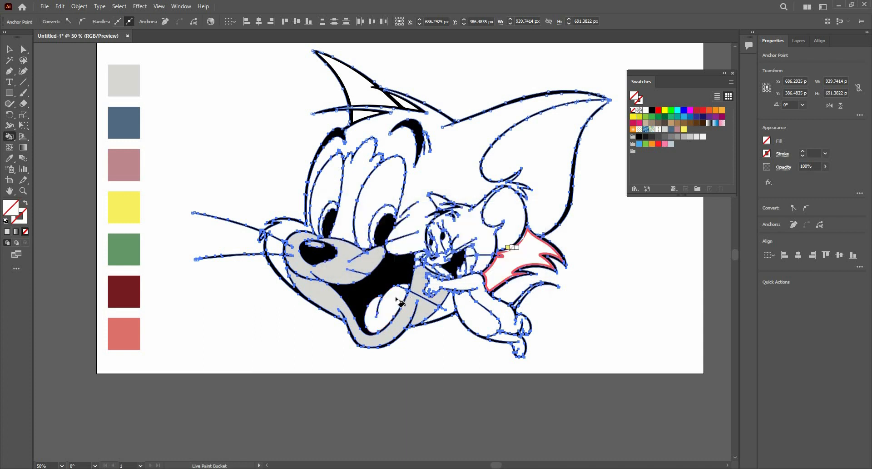
{"action": "left_click", "coordinate": [458, 273]}
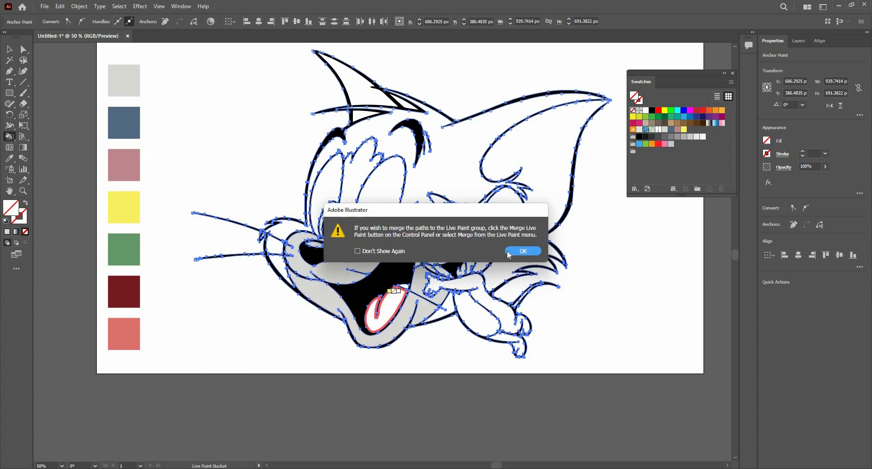
{"action": "key", "text": "Return"}
{"action": "left_click", "coordinate": [434, 284]}
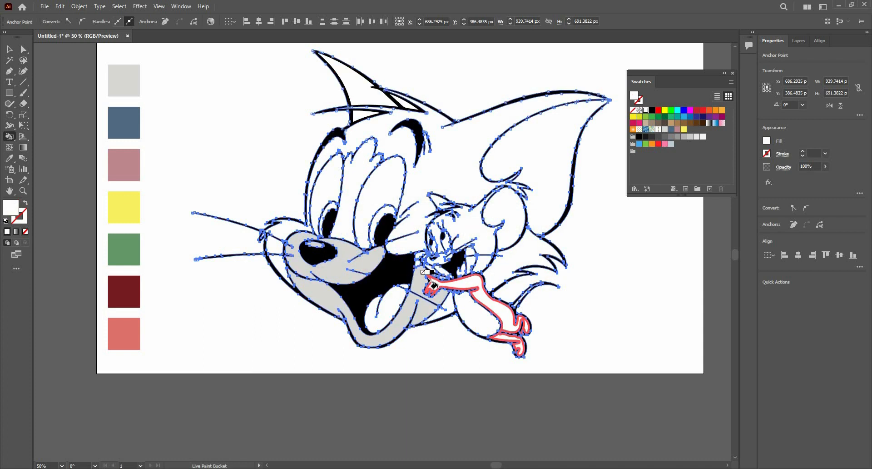
- Cycle the Live Paint Bucket through the swatches to a dark grey from the greys colour group
{"action": "key", "text": "Right"}
{"action": "key", "text": "Right"}
{"action": "key", "text": "Right"}
{"action": "key", "text": "Right"}
{"action": "key", "text": "Right"}
{"action": "key", "text": "Right"}
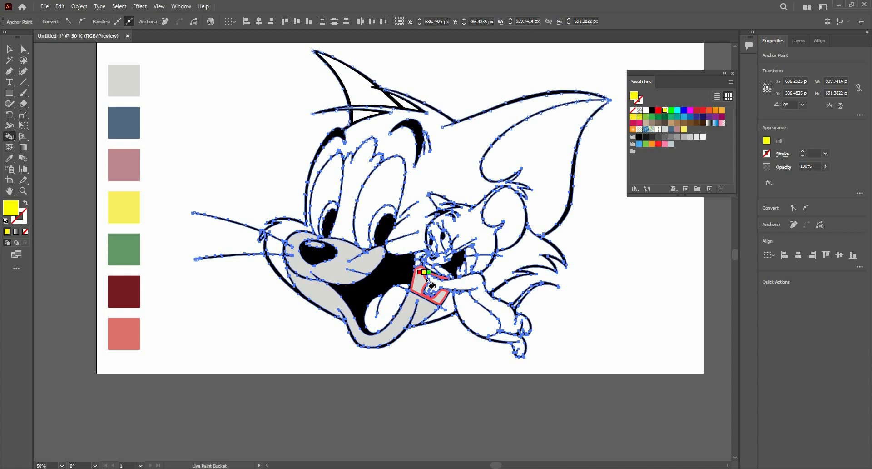
{"action": "key", "text": "Right"}
{"action": "key", "text": "Right"}
{"action": "key", "text": "Right"}
{"action": "key", "text": "Right"}
{"action": "key", "text": "Right"}
{"action": "key", "text": "Right"}
{"action": "key", "text": "Right"}
{"action": "key", "text": "Right"}
{"action": "key", "text": "Right"}
{"action": "key", "text": "Right"}
{"action": "key", "text": "Right"}
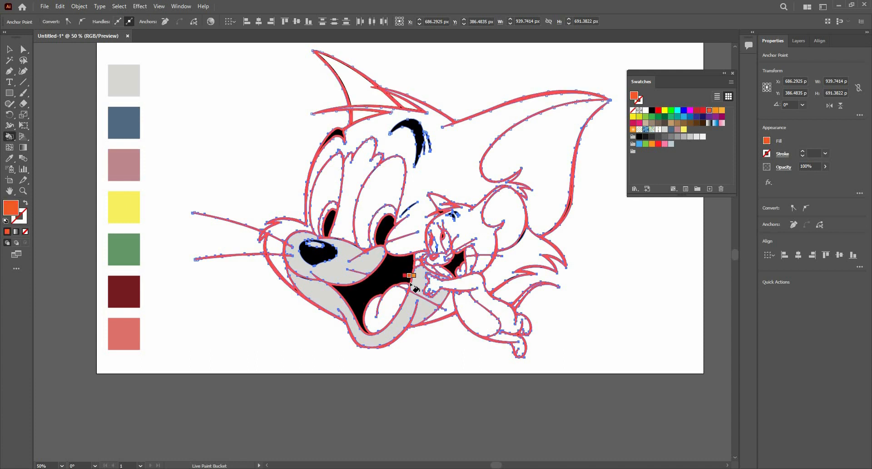
{"action": "key", "text": "Right"}
{"action": "key", "text": "Right"}
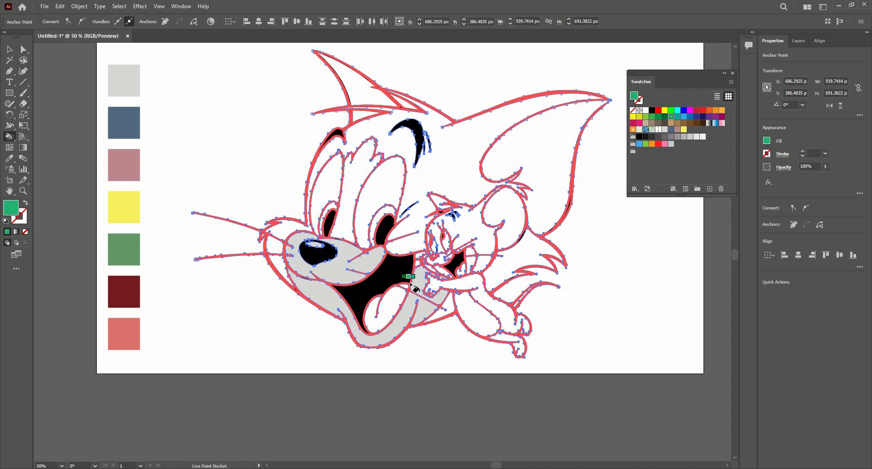
{"action": "key", "text": "Right"}
{"action": "key", "text": "Right"}
{"action": "key", "text": "Right"}
{"action": "key", "text": "Right"}
{"action": "key", "text": "Right"}
{"action": "key", "text": "Right"}
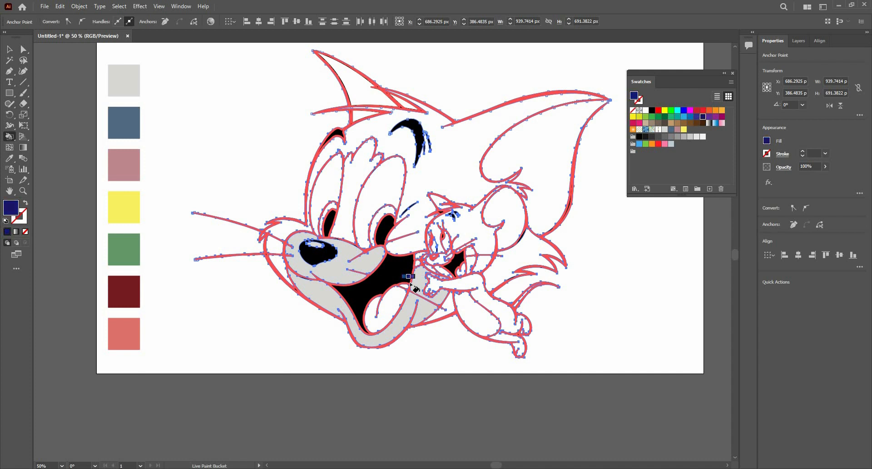
{"action": "key", "text": "Right"}
{"action": "key", "text": "Right"}
{"action": "key", "text": "Right"}
{"action": "key", "text": "Right"}
{"action": "key", "text": "Right"}
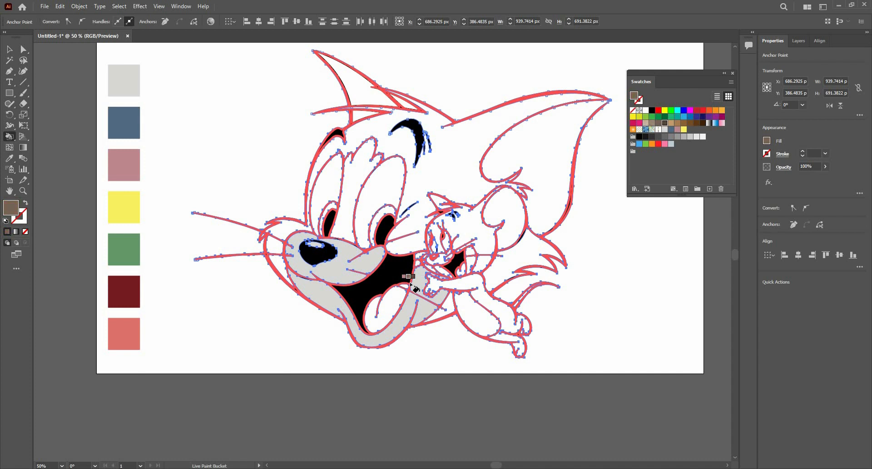
{"action": "key", "text": "Down"}
{"action": "key", "text": "Right"}
{"action": "key", "text": "Right"}
{"action": "key", "text": "Right"}
{"action": "key", "text": "Up"}
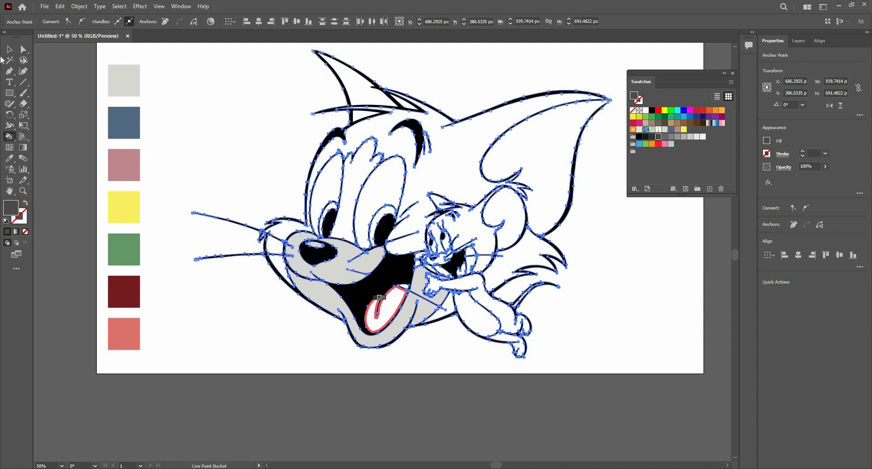
- Fill Tom's tongue and the small separate area at its upper end with dark grey using the Live Paint Bucket
{"action": "key", "text": "v"}
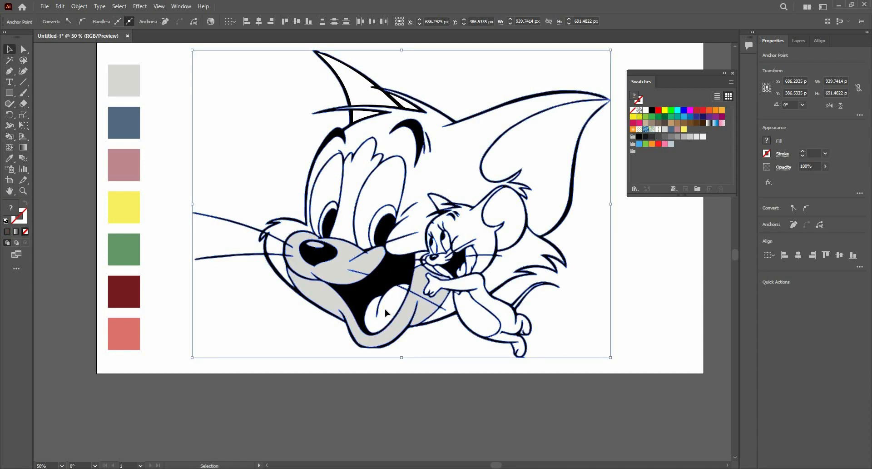
{"action": "key", "text": "k"}
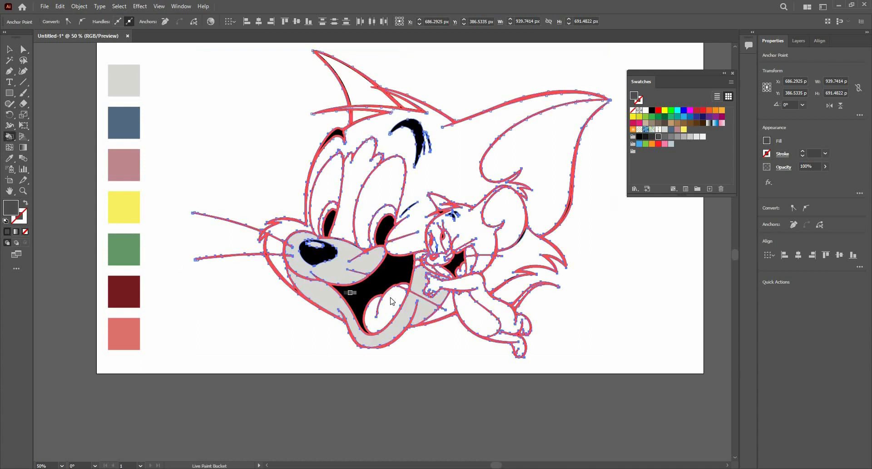
{"action": "left_click", "coordinate": [398, 309]}
{"action": "left_click", "coordinate": [518, 251]}
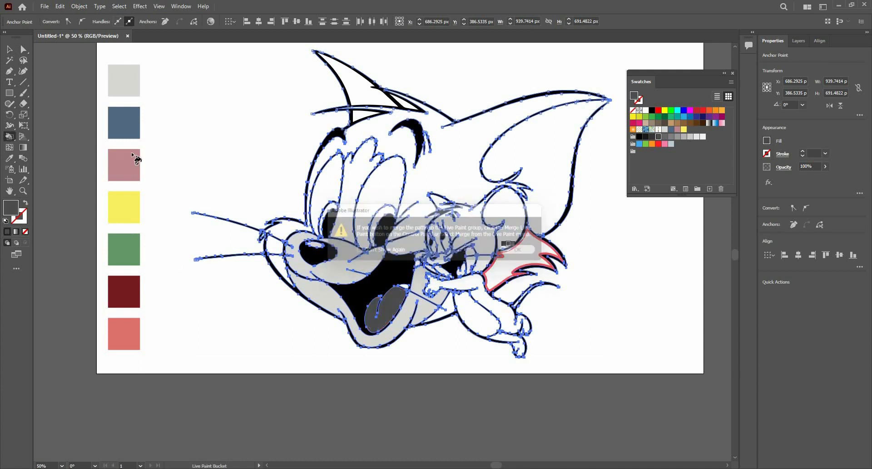
{"action": "scroll", "coordinate": [435, 280], "scroll_direction": "up", "scroll_amount": 3}
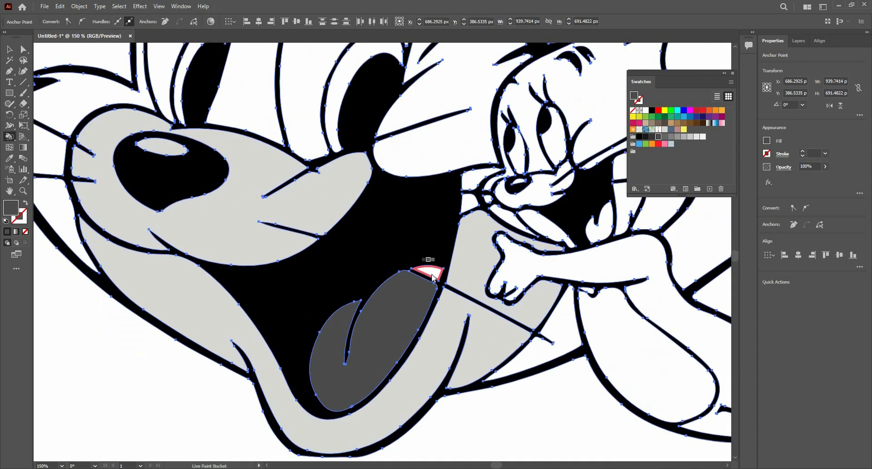
{"action": "left_click", "coordinate": [518, 263]}
{"action": "key", "text": "Return"}
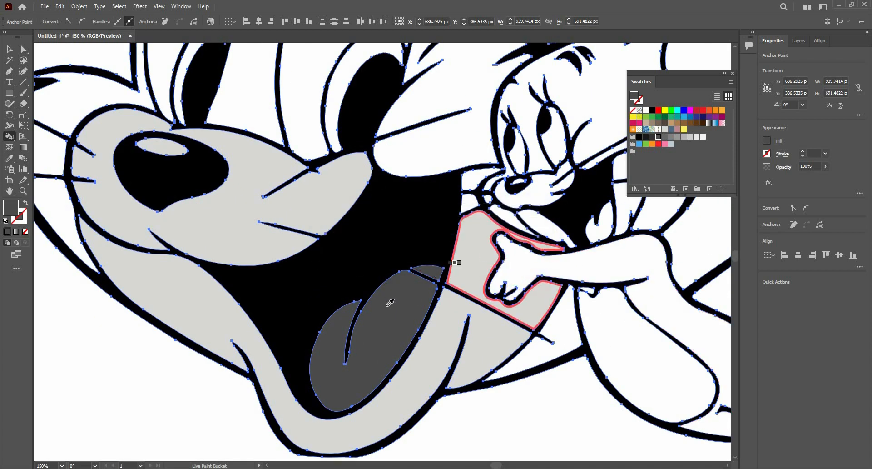
- Select only the two dark grey tongue faces inside the Live Paint group
{"action": "scroll", "coordinate": [115, 157], "scroll_direction": "down", "scroll_amount": 4}
{"action": "key", "text": "v"}
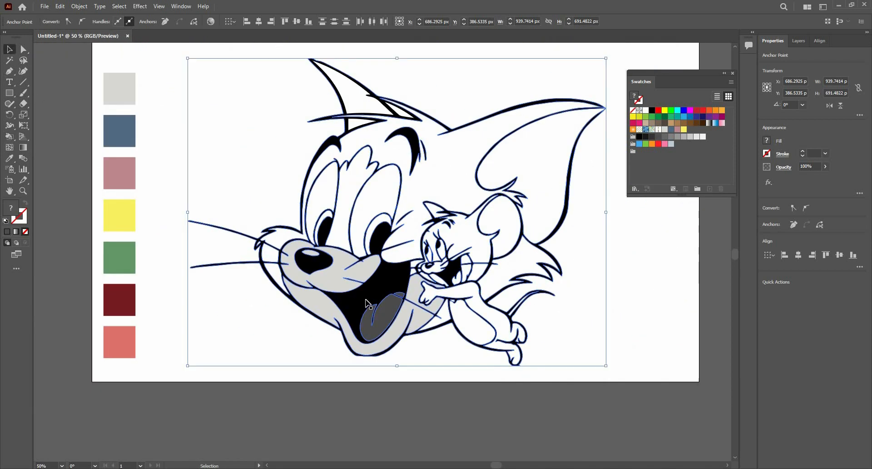
{"action": "left_click", "coordinate": [227, 92]}
{"action": "scroll", "coordinate": [361, 316], "scroll_direction": "down", "scroll_amount": 1}
{"action": "scroll", "coordinate": [364, 300], "scroll_direction": "up", "scroll_amount": 1}
{"action": "key", "text": "a"}
{"action": "left_click", "coordinate": [396, 326]}
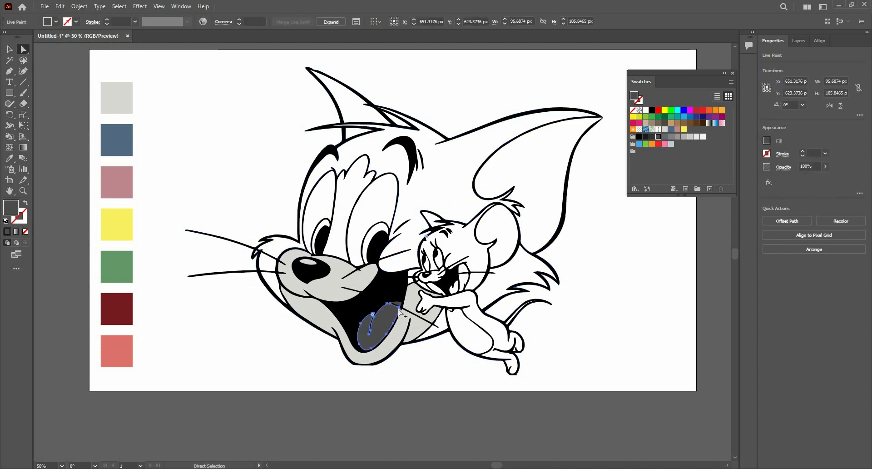
{"action": "scroll", "coordinate": [399, 307], "scroll_direction": "up", "scroll_amount": 4}
{"action": "scroll", "coordinate": [224, 204], "scroll_direction": "down", "scroll_amount": 5}
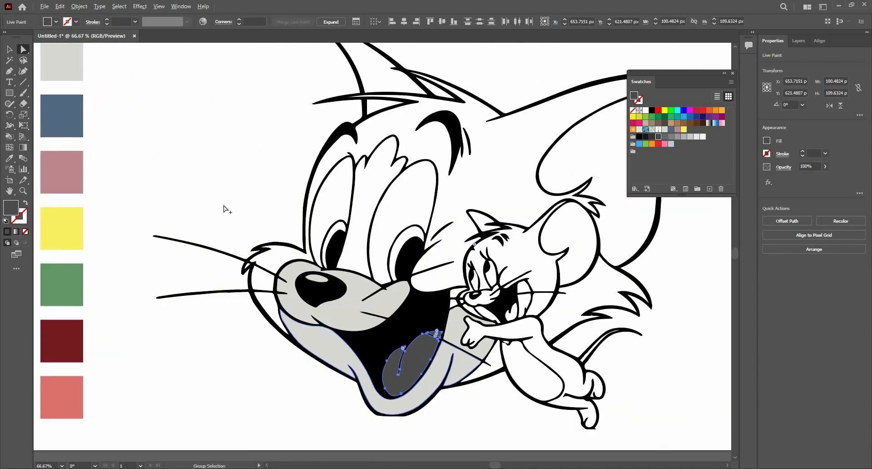
- Recolour the selected tongue faces with the coral red sample and clear the selection
{"action": "scroll", "coordinate": [197, 164], "scroll_direction": "up", "scroll_amount": 3}
{"action": "left_click_drag", "start_coordinate": [342, 173], "coordinate": [280, 25]}
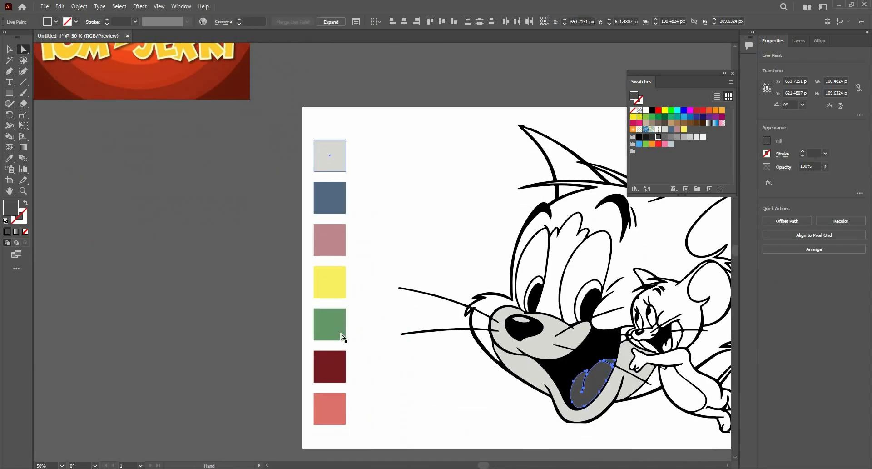
{"action": "left_click", "coordinate": [339, 406]}
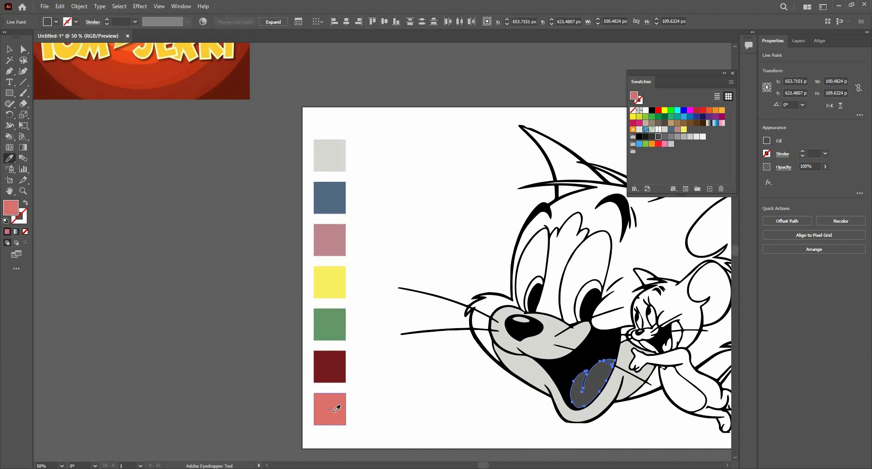
{"action": "key", "text": "v"}
{"action": "scroll", "coordinate": [416, 292], "scroll_direction": "down", "scroll_amount": 2}
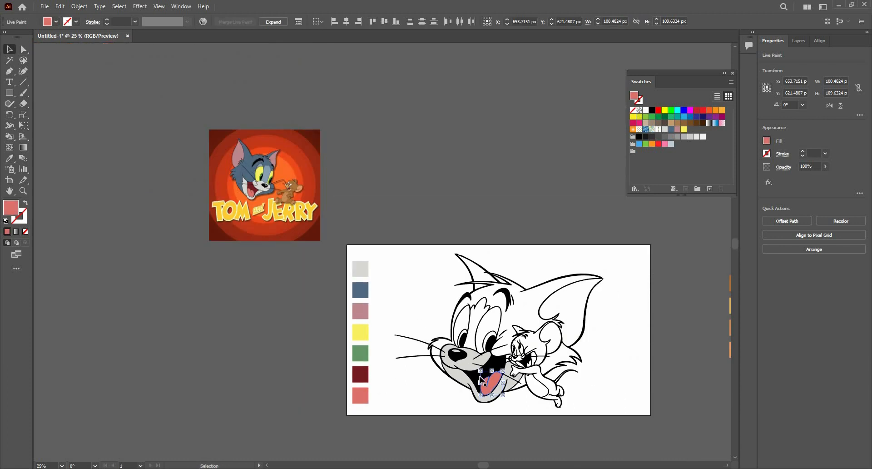
{"action": "key", "text": "ctrl+shift+a"}
- Fill the areas around both of Tom's pupils with coral red using the Live Paint Bucket on the line art group
{"action": "scroll", "coordinate": [482, 382], "scroll_direction": "up", "scroll_amount": 2}
{"action": "mouse_move", "coordinate": [300, 136]}
{"action": "left_mouse_down"}
{"action": "mouse_move", "coordinate": [445, 288]}
{"action": "mouse_move", "coordinate": [312, 130]}
{"action": "left_mouse_up"}
{"action": "scroll", "coordinate": [521, 326], "scroll_direction": "up", "scroll_amount": 4}
{"action": "scroll", "coordinate": [411, 244], "scroll_direction": "down", "scroll_amount": 2}
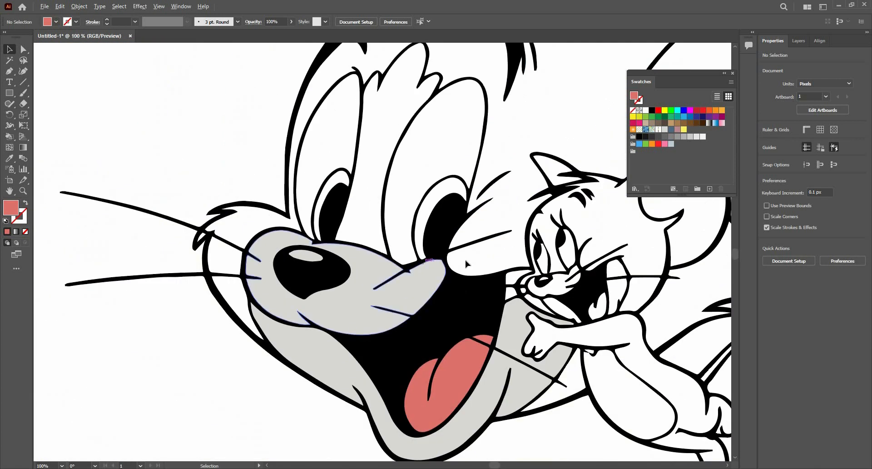
{"action": "left_click", "coordinate": [473, 301]}
{"action": "scroll", "coordinate": [474, 302], "scroll_direction": "down", "scroll_amount": 1}
{"action": "scroll", "coordinate": [361, 221], "scroll_direction": "up", "scroll_amount": 2}
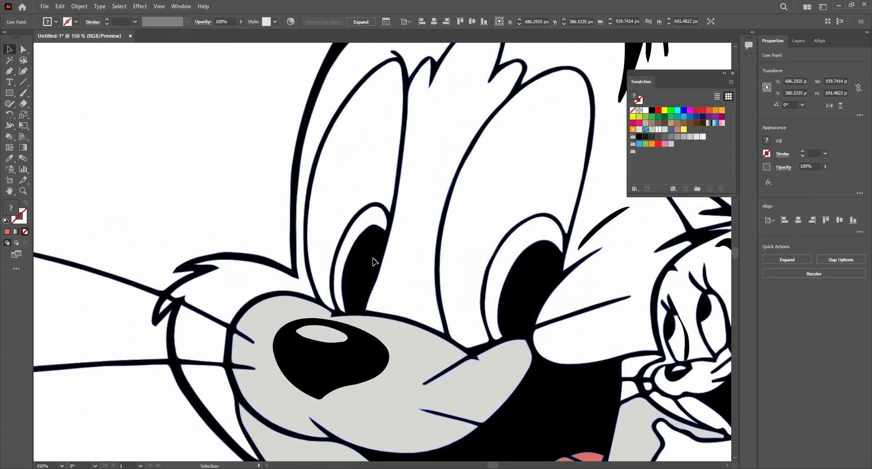
{"action": "scroll", "coordinate": [382, 269], "scroll_direction": "down", "scroll_amount": 2}
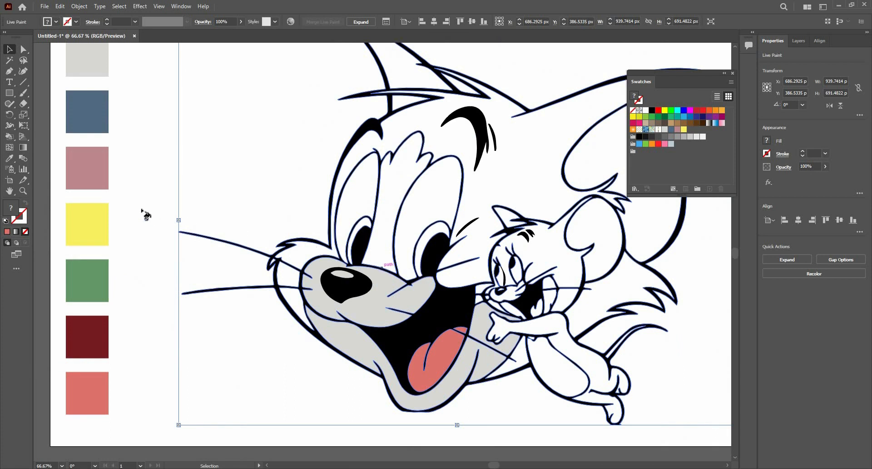
{"action": "key", "text": "k"}
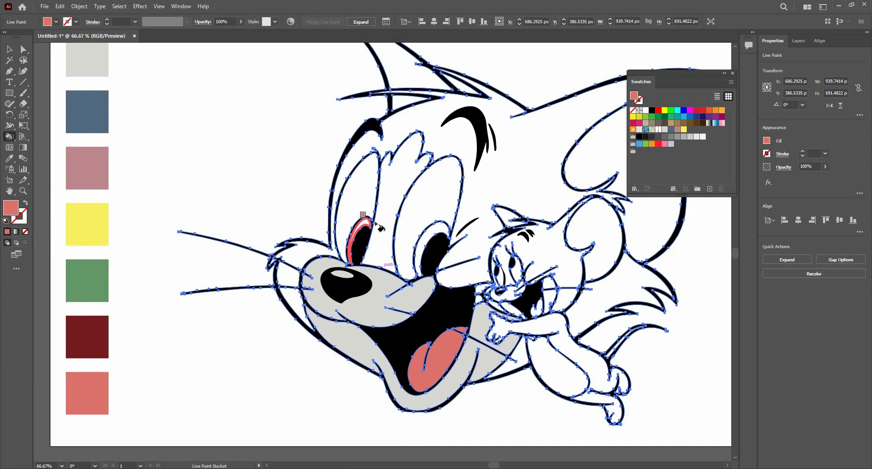
{"action": "left_click", "coordinate": [429, 226]}
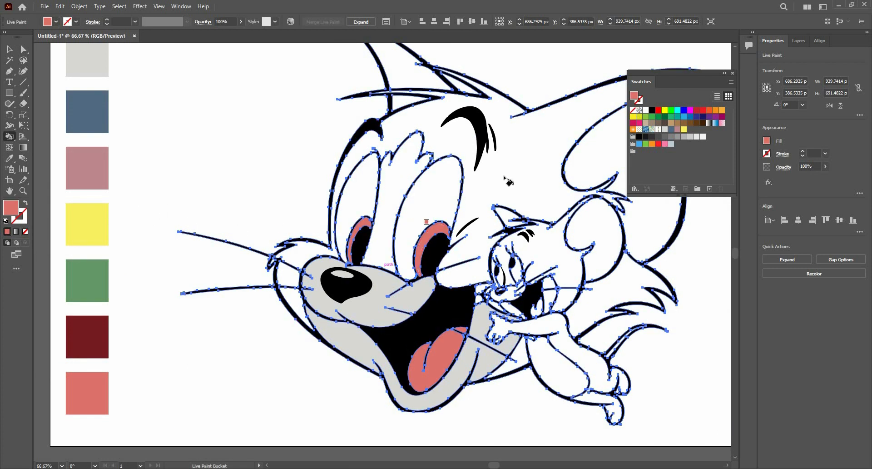
- Fill Tom's head, both ears and the small gap below the far ear with coral red
{"action": "left_click", "coordinate": [512, 176]}
{"action": "scroll", "coordinate": [398, 243], "scroll_direction": "down", "scroll_amount": 1}
{"action": "left_click", "coordinate": [589, 165]}
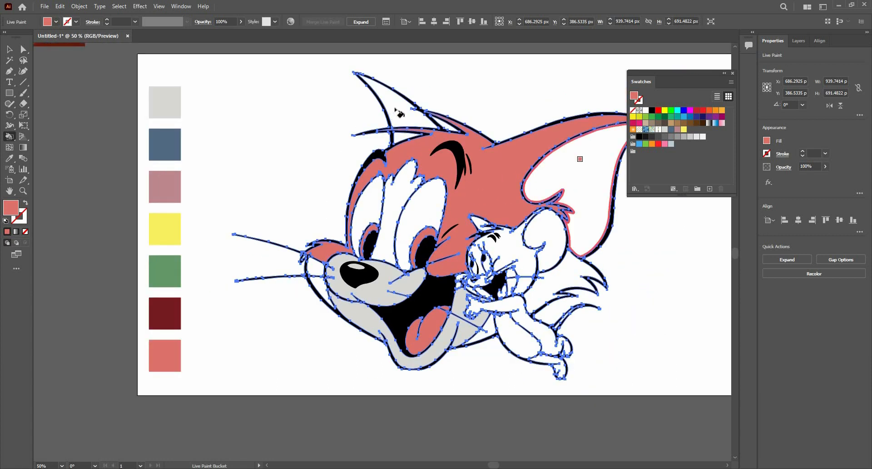
{"action": "left_click", "coordinate": [386, 98]}
{"action": "scroll", "coordinate": [406, 136], "scroll_direction": "up", "scroll_amount": 2}
{"action": "left_click", "coordinate": [399, 136]}
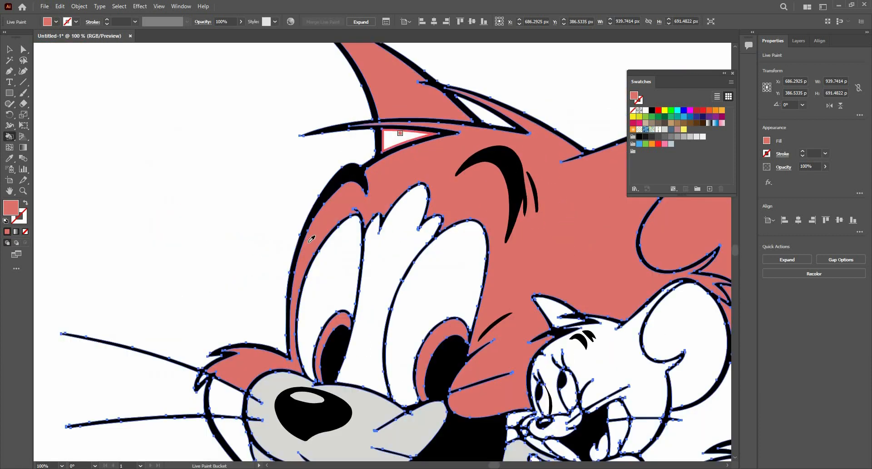
- Fill Tom's cheek areas beside the muzzle and the tiny fur tips at the whiskers with coral red
{"action": "scroll", "coordinate": [400, 225], "scroll_direction": "down", "scroll_amount": 2}
{"action": "scroll", "coordinate": [310, 327], "scroll_direction": "up", "scroll_amount": 2}
{"action": "left_click", "coordinate": [318, 301]}
{"action": "left_click", "coordinate": [322, 328]}
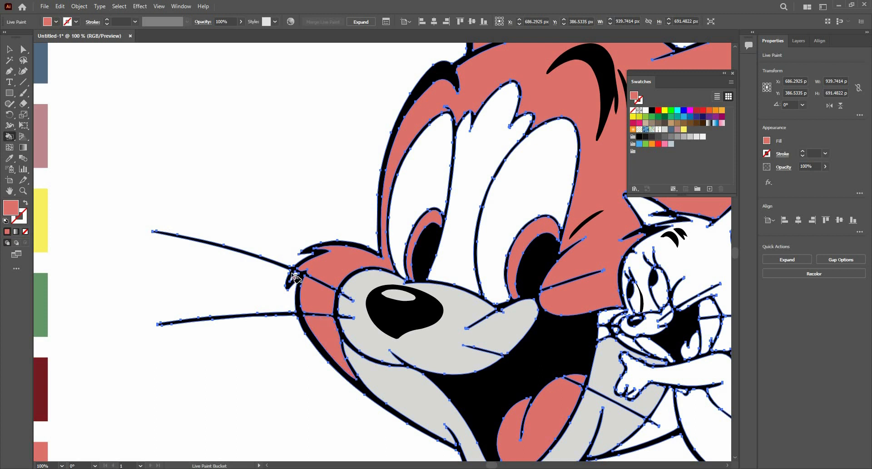
{"action": "left_click", "coordinate": [291, 273]}
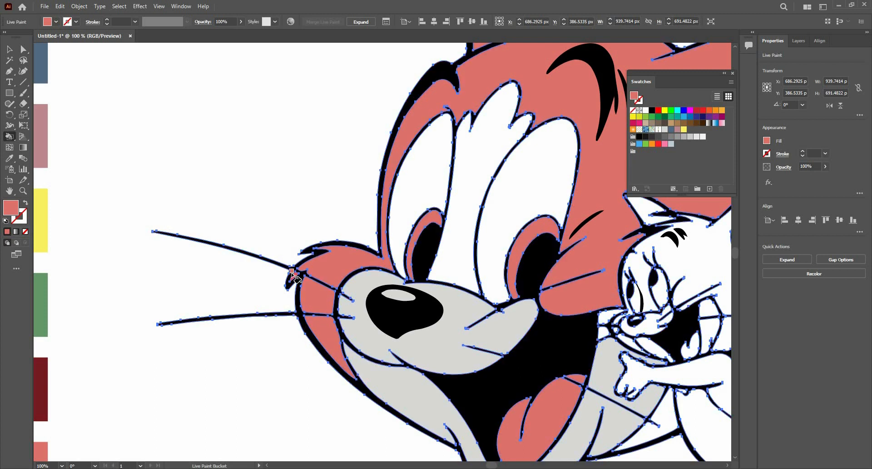
{"action": "scroll", "coordinate": [317, 281], "scroll_direction": "up", "scroll_amount": 4}
{"action": "left_click", "coordinate": [227, 256]}
{"action": "scroll", "coordinate": [175, 194], "scroll_direction": "down", "scroll_amount": 7}
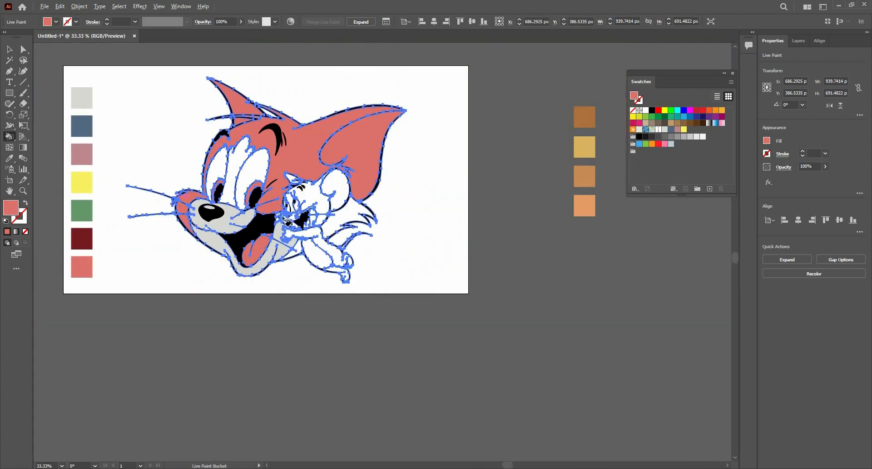
- Fill the small areas beside Jerry's nose and Tom's cheek fur behind Jerry with coral red
{"action": "scroll", "coordinate": [288, 203], "scroll_direction": "up", "scroll_amount": 3}
{"action": "scroll", "coordinate": [275, 241], "scroll_direction": "up", "scroll_amount": 2}
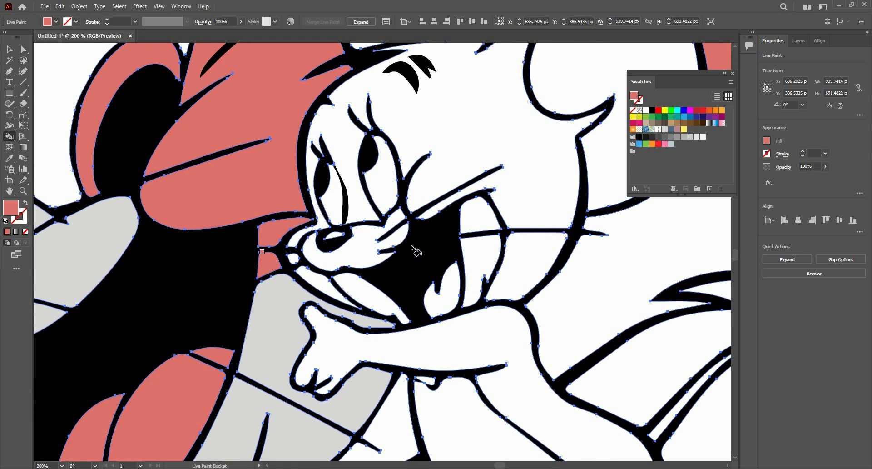
{"action": "scroll", "coordinate": [465, 249], "scroll_direction": "down", "scroll_amount": 2}
{"action": "left_click", "coordinate": [461, 245]}
- Fill Jerry's ears and head with coral red using the Live Paint Bucket
{"action": "left_click", "coordinate": [448, 181]}
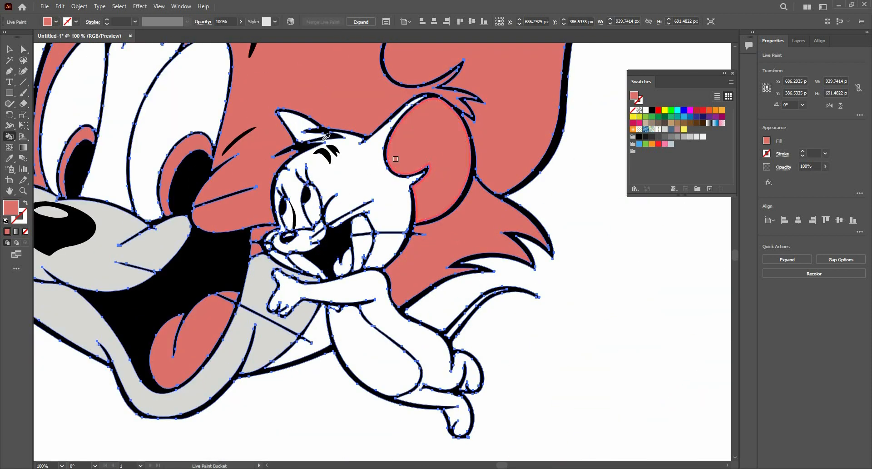
{"action": "left_click", "coordinate": [362, 160]}
{"action": "scroll", "coordinate": [320, 134], "scroll_direction": "up", "scroll_amount": 1}
{"action": "left_click", "coordinate": [295, 125]}
- Fill Jerry's muzzle, eyes and the cheek pieces beside his open mouth with coral red
{"action": "scroll", "coordinate": [367, 266], "scroll_direction": "up", "scroll_amount": 2}
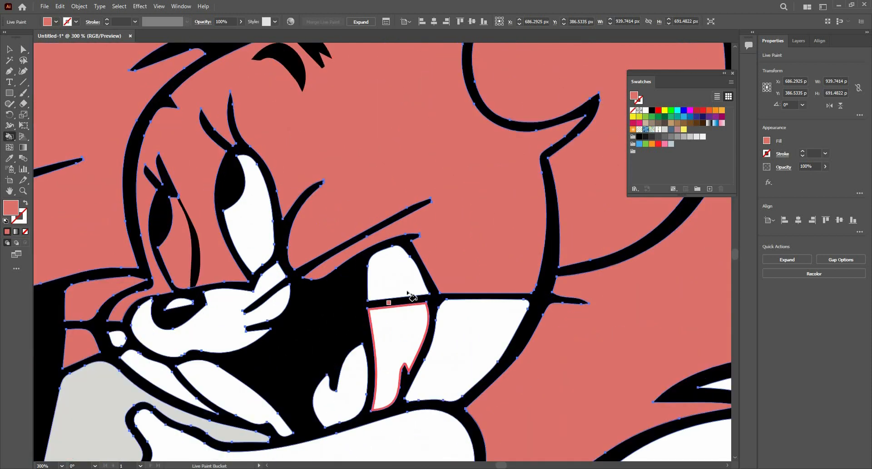
{"action": "left_click", "coordinate": [397, 321]}
{"action": "left_click", "coordinate": [389, 271]}
{"action": "left_click", "coordinate": [452, 317]}
{"action": "left_click", "coordinate": [233, 302]}
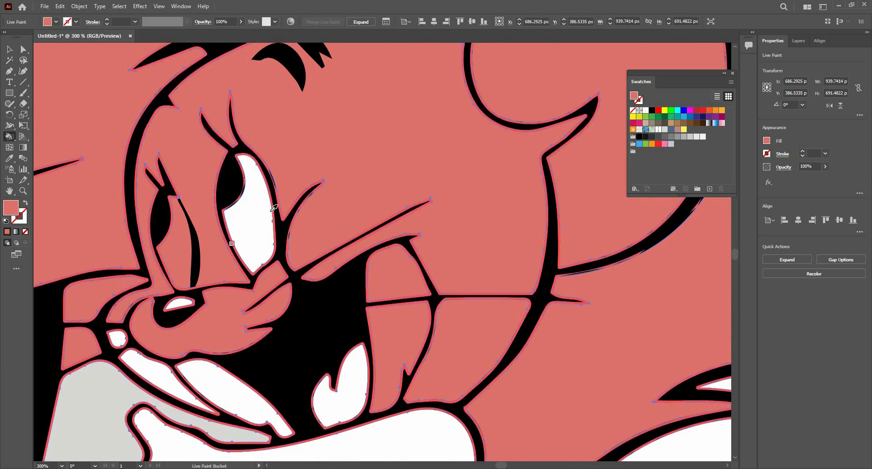
{"action": "left_click", "coordinate": [255, 212]}
- Fill Jerry's lower jaw, lip and tongue areas with coral red
{"action": "scroll", "coordinate": [249, 277], "scroll_direction": "down", "scroll_amount": 2}
{"action": "scroll", "coordinate": [200, 232], "scroll_direction": "up", "scroll_amount": 1}
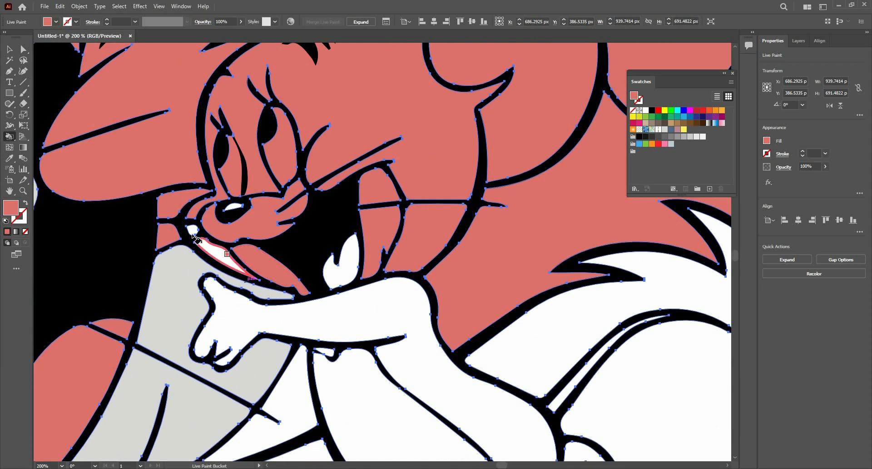
{"action": "scroll", "coordinate": [200, 230], "scroll_direction": "up", "scroll_amount": 2}
{"action": "left_click", "coordinate": [332, 260]}
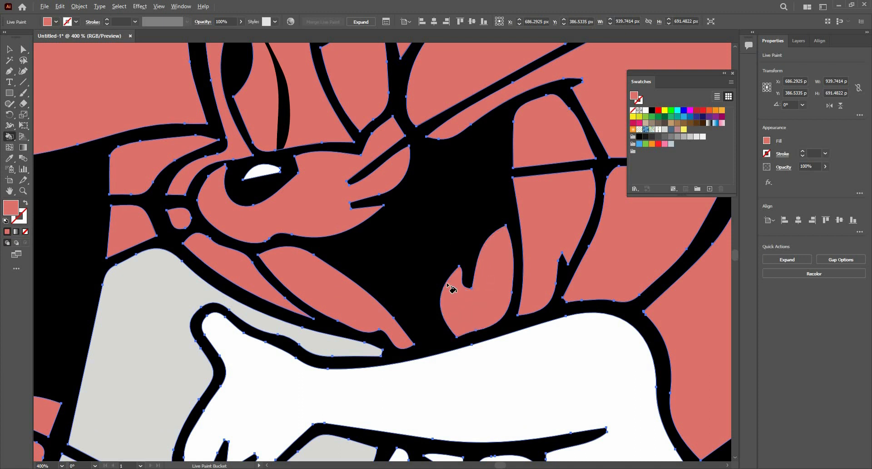
- Fill Jerry's arm, body, belly, feet and tail, plus Tom's lower cheek area next to Jerry, with coral red
{"action": "scroll", "coordinate": [463, 327], "scroll_direction": "down", "scroll_amount": 3}
{"action": "left_click", "coordinate": [446, 282]}
{"action": "left_click", "coordinate": [522, 380]}
{"action": "left_click_drag", "start_coordinate": [614, 341], "coordinate": [566, 275]}
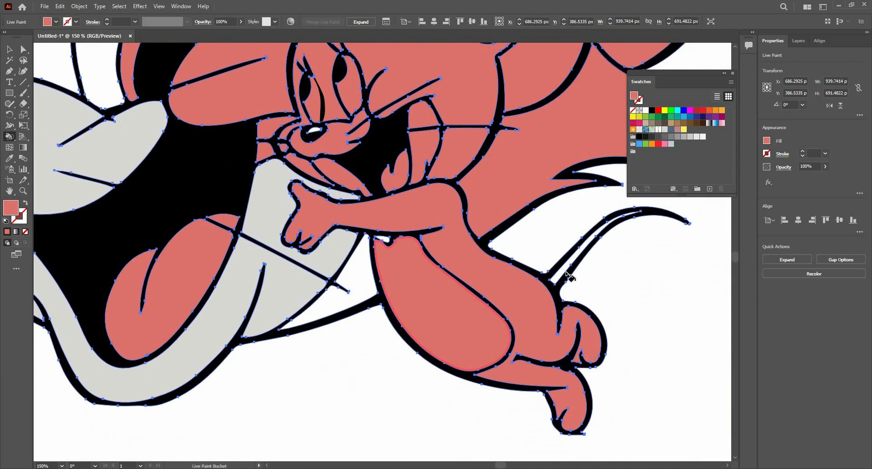
{"action": "left_click", "coordinate": [566, 275]}
{"action": "scroll", "coordinate": [344, 280], "scroll_direction": "up", "scroll_amount": 1}
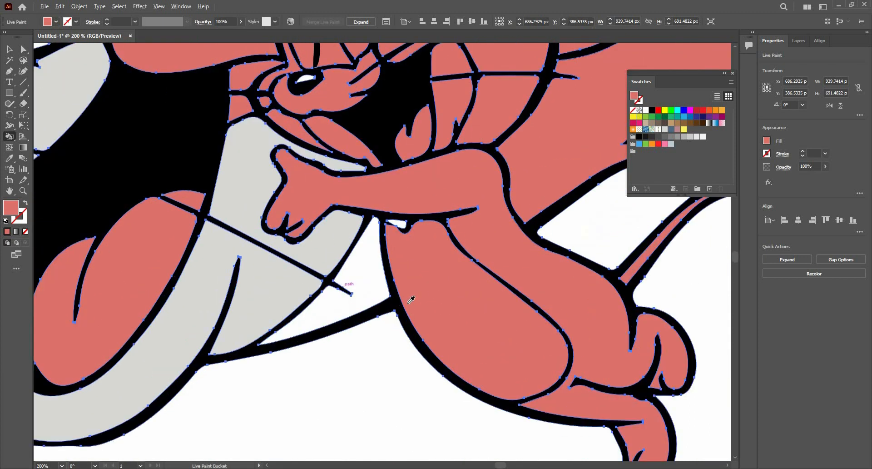
{"action": "left_click", "coordinate": [346, 281]}
- Fill Tom's eyes and the patch between them with coral red and clear the selection
{"action": "scroll", "coordinate": [408, 297], "scroll_direction": "down", "scroll_amount": 4}
{"action": "scroll", "coordinate": [302, 169], "scroll_direction": "up", "scroll_amount": 3}
{"action": "left_click", "coordinate": [271, 166]}
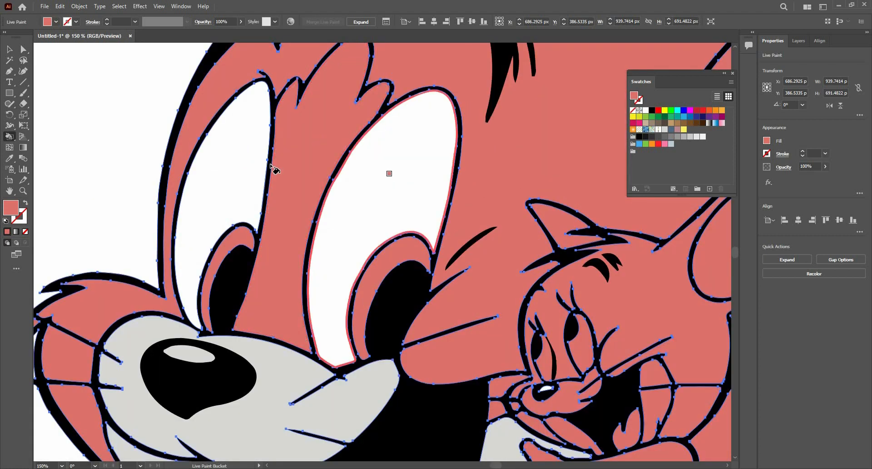
{"action": "left_click", "coordinate": [389, 173]}
{"action": "scroll", "coordinate": [321, 251], "scroll_direction": "down", "scroll_amount": 3}
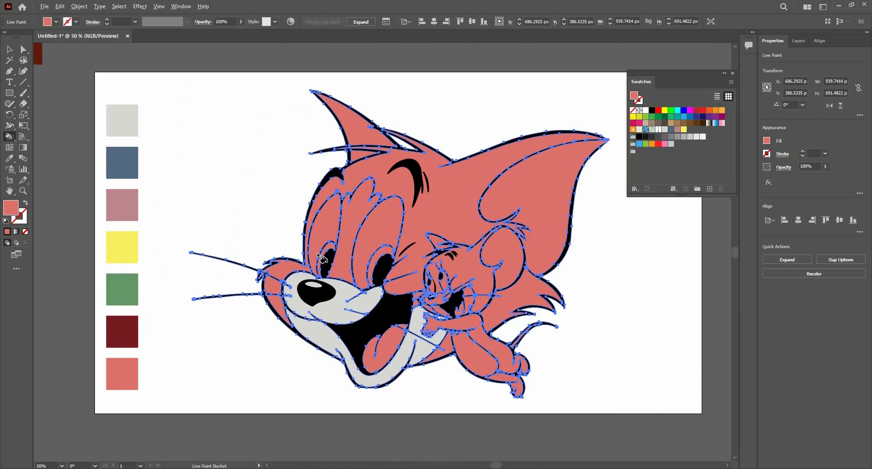
{"action": "key", "text": "v"}
{"action": "key", "text": "ctrl+shift+a"}
{"action": "scroll", "coordinate": [452, 250], "scroll_direction": "down", "scroll_amount": 1}
{"action": "scroll", "coordinate": [443, 269], "scroll_direction": "down", "scroll_amount": 1}
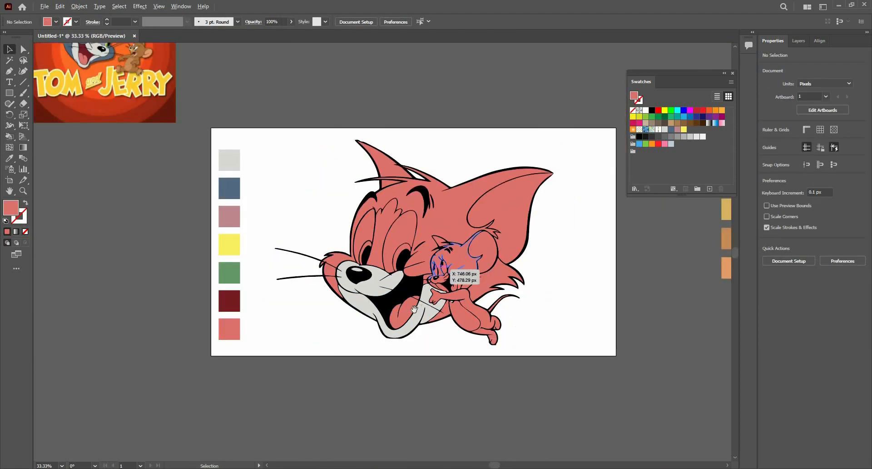
{"action": "left_click_drag", "start_coordinate": [462, 264], "coordinate": [428, 322]}
{"action": "scroll", "coordinate": [441, 325], "scroll_direction": "down", "scroll_amount": 1}
{"action": "left_click", "coordinate": [426, 285]}
{"action": "key", "text": "a"}
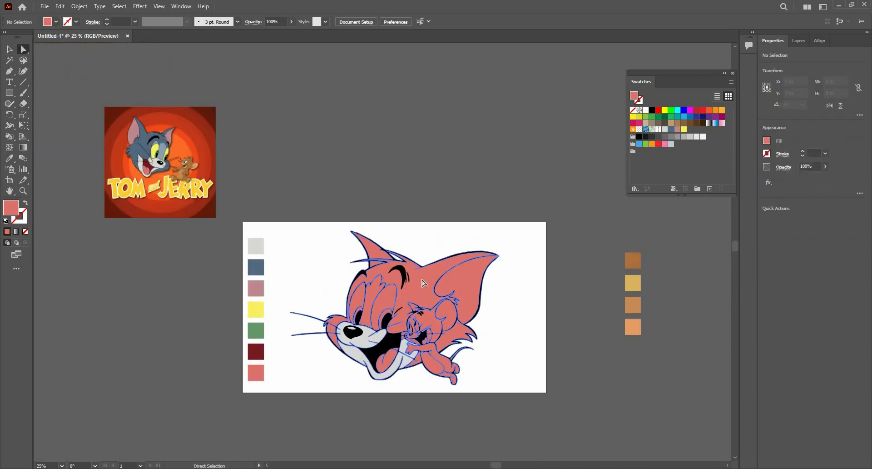
{"action": "left_click", "coordinate": [412, 272]}
{"action": "scroll", "coordinate": [414, 288], "scroll_direction": "up", "scroll_amount": 1}
{"action": "right_click", "coordinate": [414, 289]}
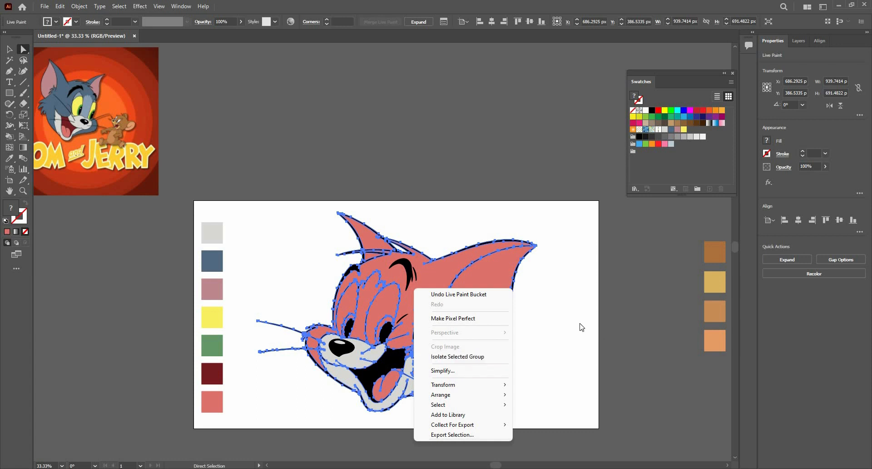
{"action": "left_click", "coordinate": [367, 237]}
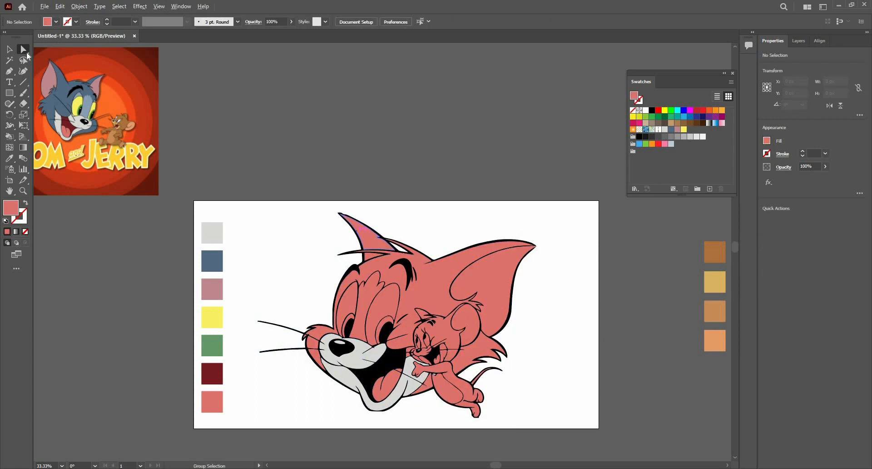
- Select the Tom and Jerry Live Paint group and expand it into ordinary paths
{"action": "key", "text": "ctrl+equal"}
{"action": "key", "text": "v"}
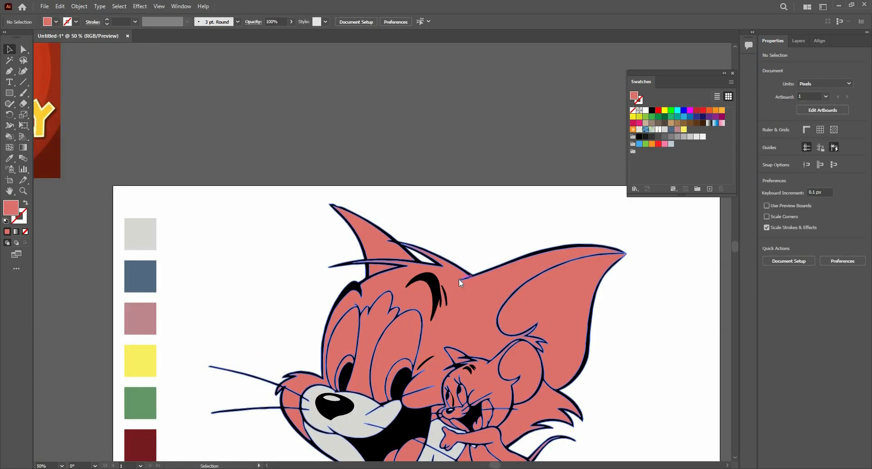
{"action": "left_click", "coordinate": [459, 279]}
{"action": "right_click", "coordinate": [460, 278]}
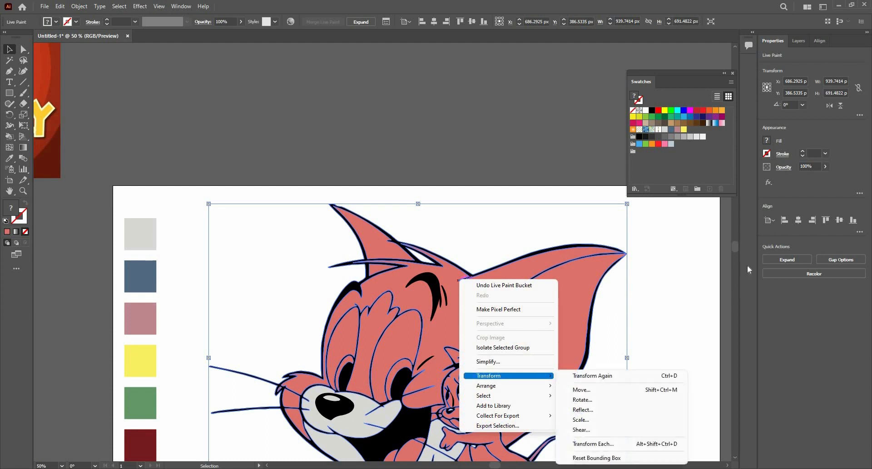
{"action": "left_click", "coordinate": [773, 259]}
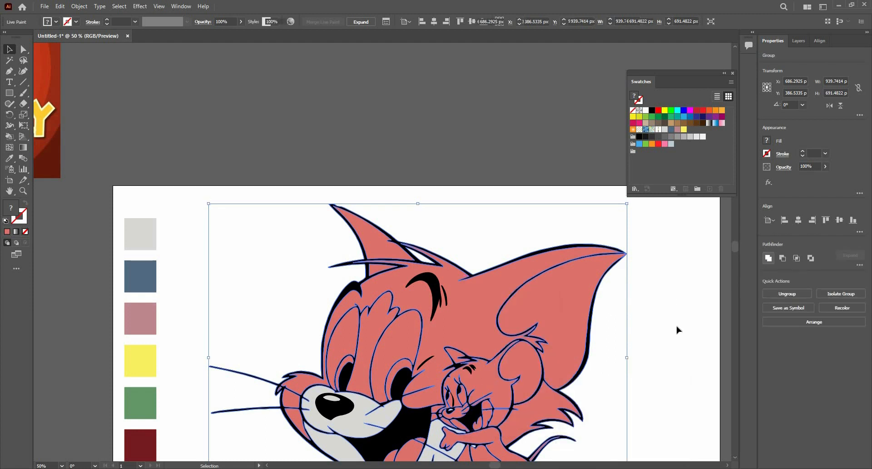
{"action": "key", "text": "ctrl+shift+a"}
{"action": "left_click", "coordinate": [446, 298]}
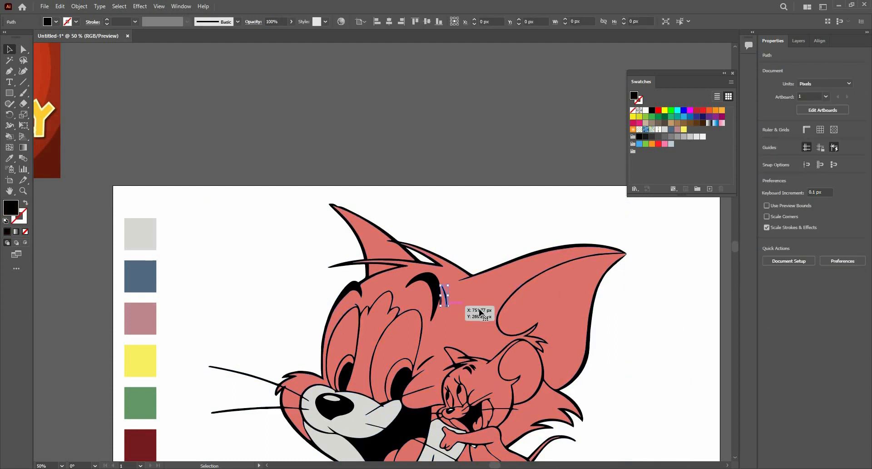
{"action": "left_click", "coordinate": [481, 313]}
- Select only Tom's coral head face and recolour it with the slate blue sample using the Eyedropper
{"action": "key", "text": "a"}
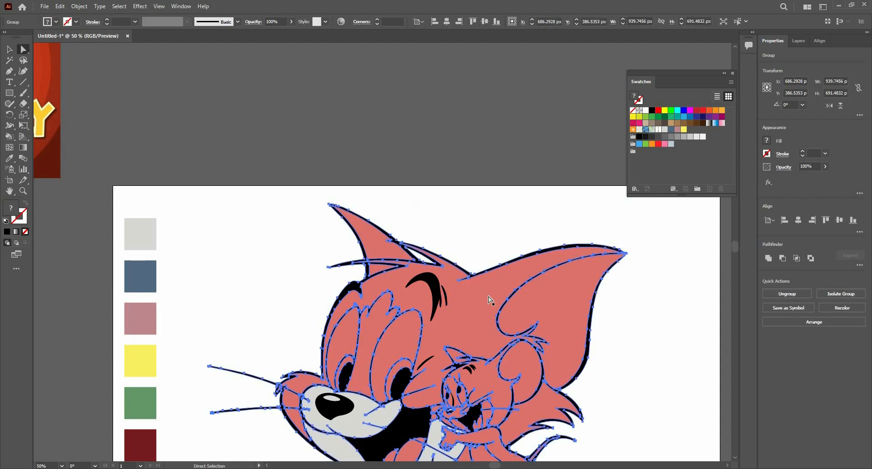
{"action": "key", "text": "ctrl+shift+a"}
{"action": "left_click", "coordinate": [490, 300]}
{"action": "scroll", "coordinate": [486, 305], "scroll_direction": "down", "scroll_amount": 1}
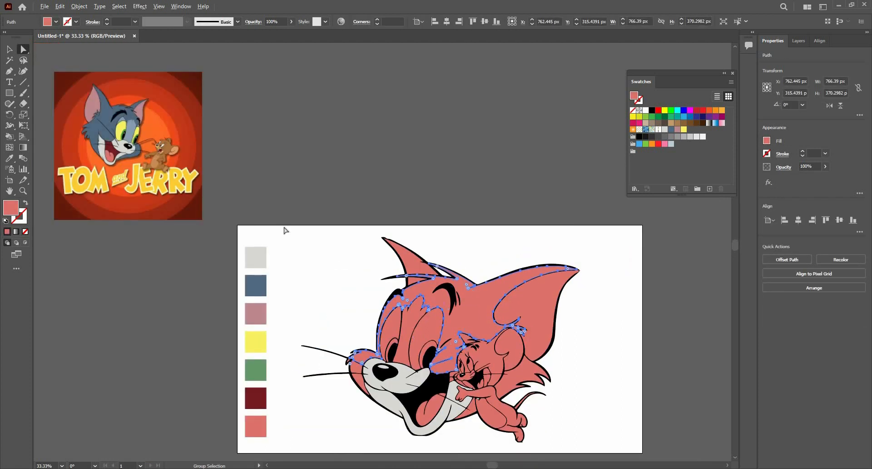
{"action": "scroll", "coordinate": [283, 231], "scroll_direction": "up", "scroll_amount": 1}
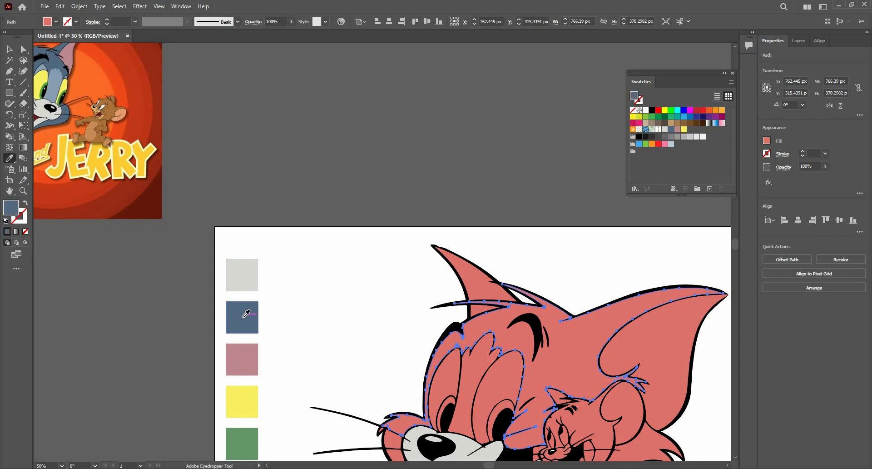
{"action": "left_click", "coordinate": [244, 316]}
{"action": "key", "text": "v"}
{"action": "left_click_drag", "start_coordinate": [410, 369], "coordinate": [481, 371]}
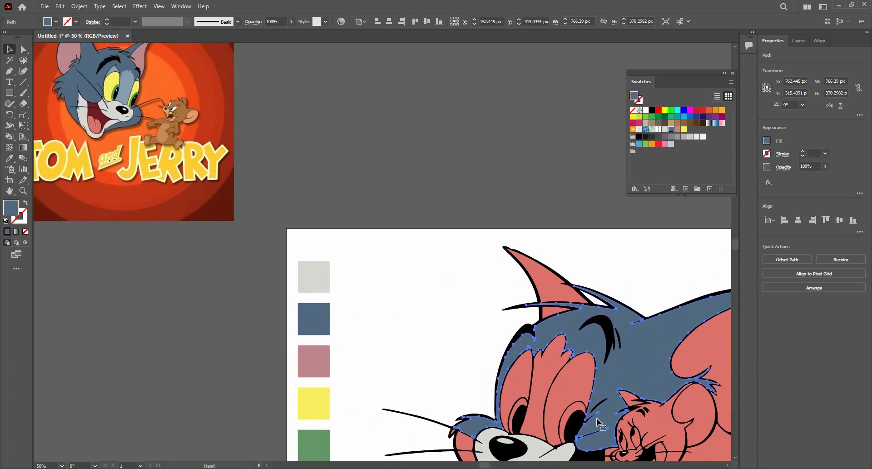
- Recolour the patch between Tom's eyes with the light blue-grey sampled from Tom in the reference image
{"action": "key", "text": "a"}
{"action": "left_click", "coordinate": [541, 384]}
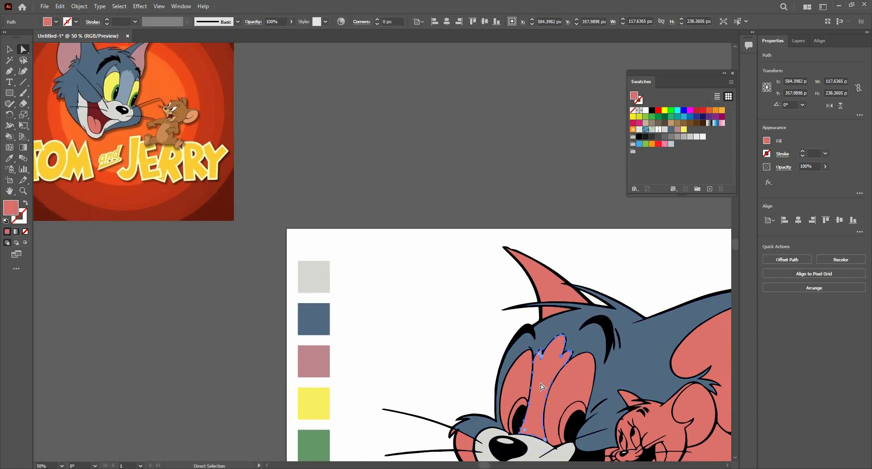
{"action": "key", "text": "i"}
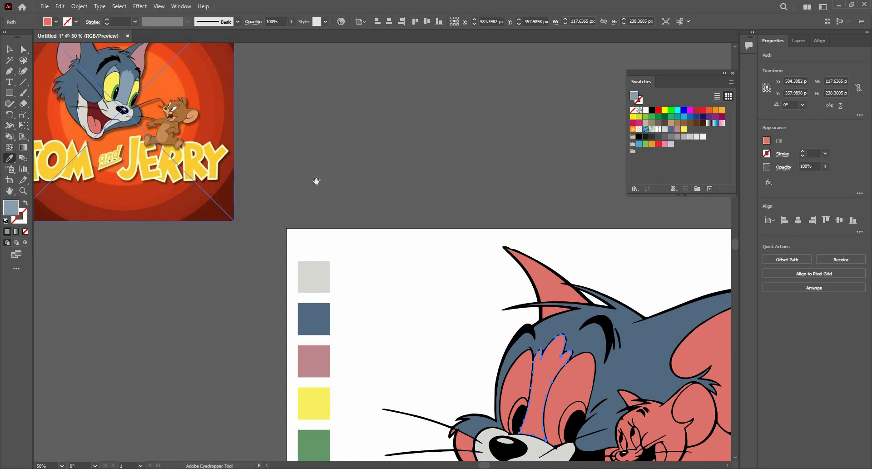
{"action": "left_click_drag", "start_coordinate": [317, 166], "coordinate": [313, 146]}
{"action": "key", "text": "a"}
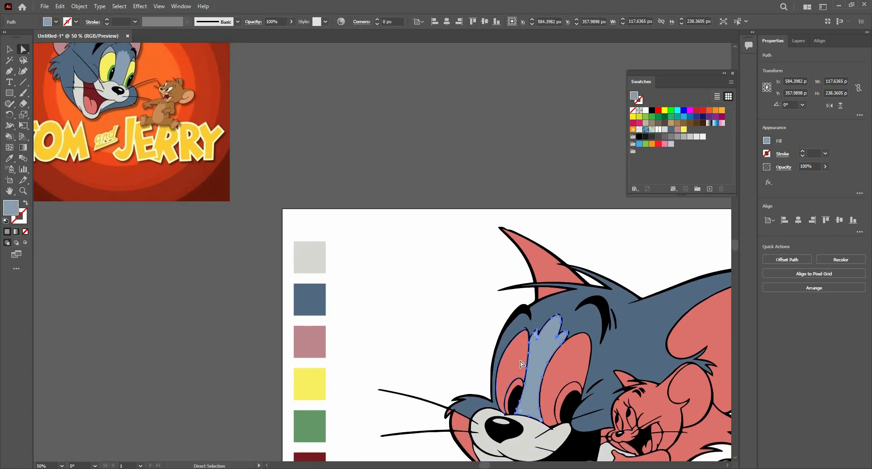
- Recolour both of Tom's eye whites with the yellow colour sample using the Eyedropper
{"action": "left_click", "coordinate": [522, 363]}
{"action": "left_click", "coordinate": [317, 375]}
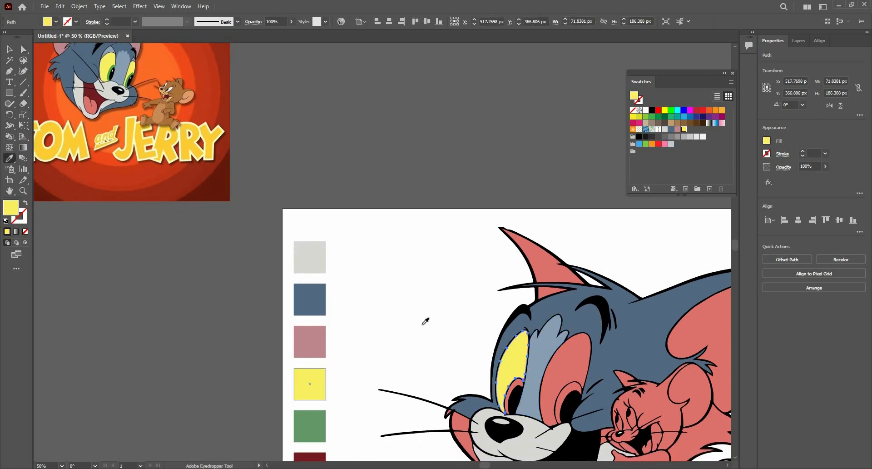
{"action": "left_click", "coordinate": [557, 364], "text": "ctrl"}
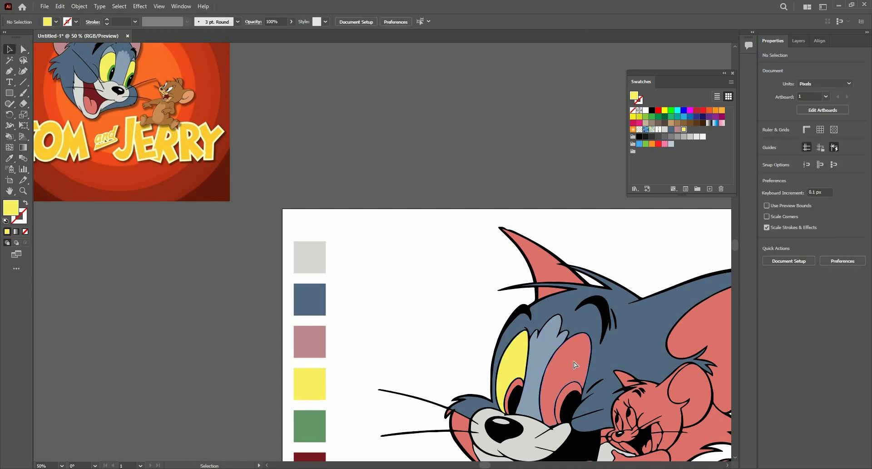
{"action": "left_click", "coordinate": [325, 380]}
{"action": "left_click_drag", "start_coordinate": [417, 304], "coordinate": [415, 269]}
- Recolour both of Tom's irises with the green colour sample and clear the selection
{"action": "key", "text": "a"}
{"action": "left_click", "coordinate": [500, 317]}
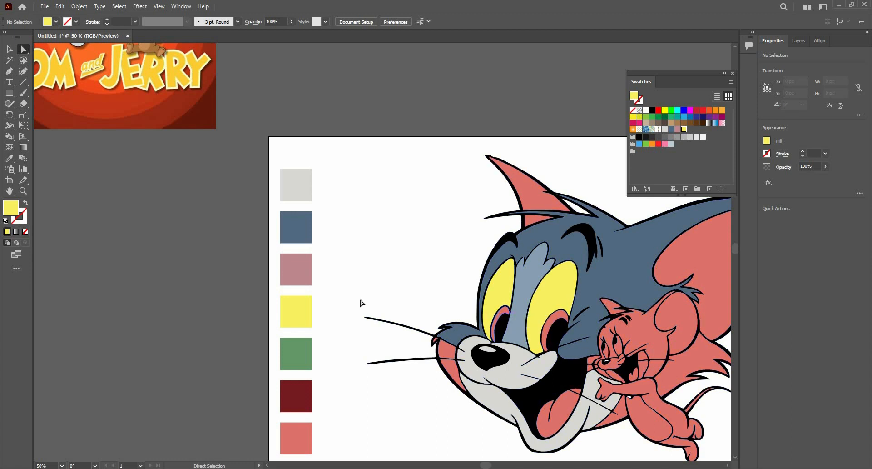
{"action": "scroll", "coordinate": [341, 337], "scroll_direction": "down", "scroll_amount": 2, "text": "alt"}
{"action": "scroll", "coordinate": [293, 325], "scroll_direction": "up", "scroll_amount": 2, "text": "alt"}
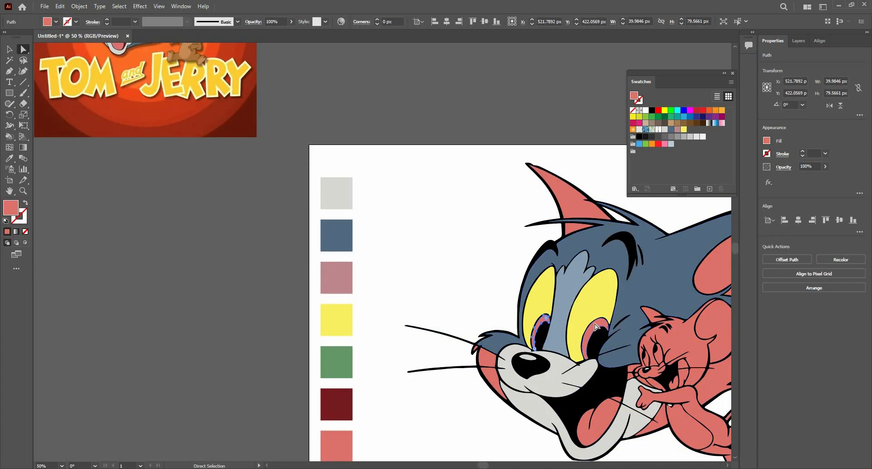
{"action": "left_click", "coordinate": [594, 326], "text": "shift"}
{"action": "key", "text": "i"}
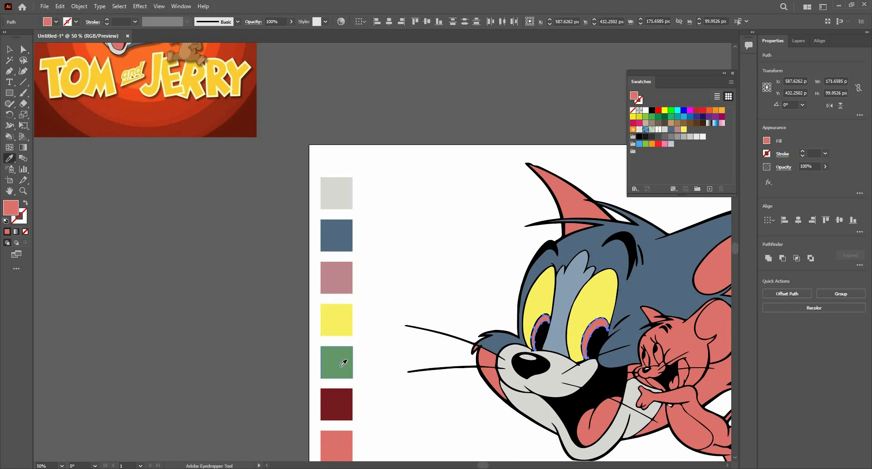
{"action": "key", "text": "v"}
{"action": "left_click", "coordinate": [417, 314]}
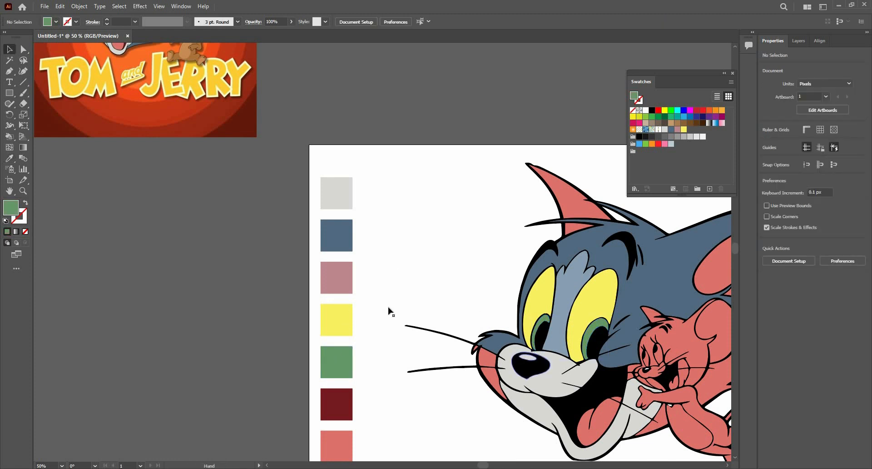
- Recolour the coral patches of Tom's cheek beside the whiskers with the slate blue sampled from his head, and clear the selection
{"action": "left_click_drag", "start_coordinate": [535, 371], "coordinate": [420, 309]}
{"action": "scroll", "coordinate": [386, 293], "scroll_direction": "up", "scroll_amount": 1}
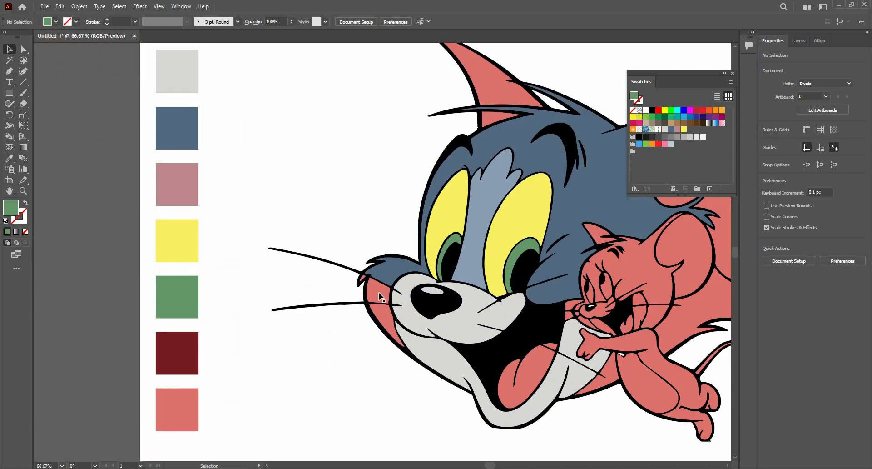
{"action": "key", "text": "a"}
{"action": "left_click", "coordinate": [377, 293]}
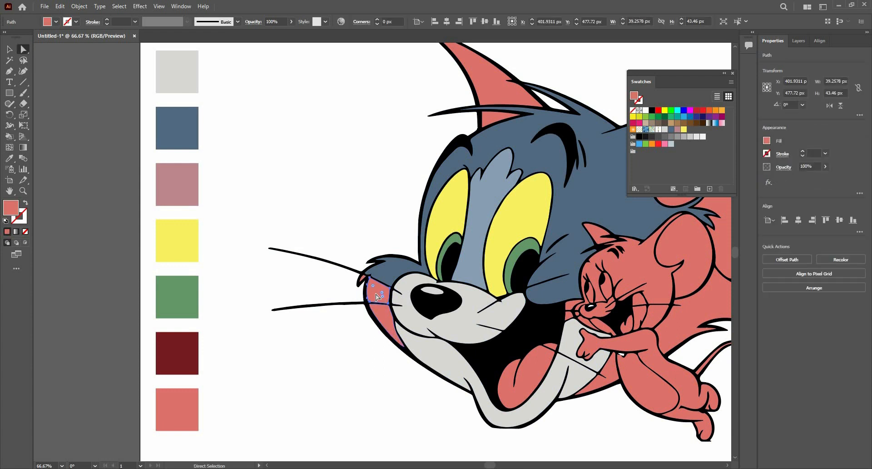
{"action": "scroll", "coordinate": [366, 280], "scroll_direction": "up", "scroll_amount": 1}
{"action": "left_click", "coordinate": [358, 271], "text": "shift"}
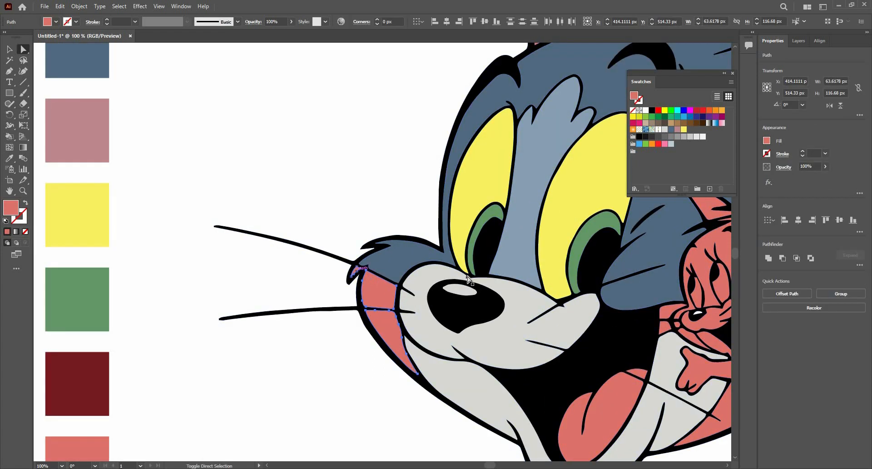
{"action": "scroll", "coordinate": [431, 275], "scroll_direction": "down", "scroll_amount": 1}
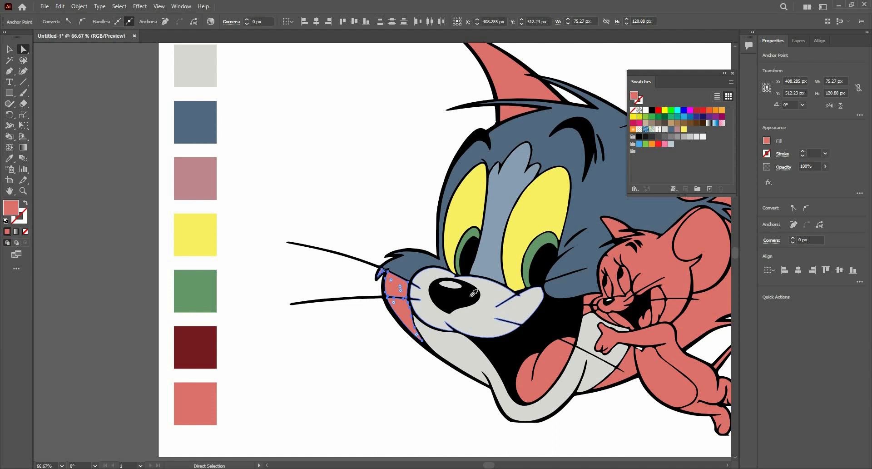
{"action": "key", "text": "i"}
{"action": "scroll", "coordinate": [423, 337], "scroll_direction": "down", "scroll_amount": 1}
{"action": "scroll", "coordinate": [501, 274], "scroll_direction": "up", "scroll_amount": 1}
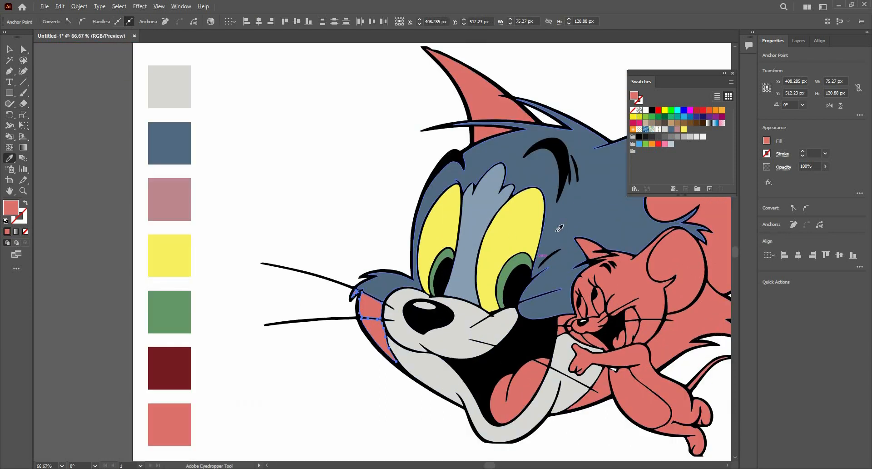
{"action": "left_click", "coordinate": [559, 228]}
{"action": "scroll", "coordinate": [344, 282], "scroll_direction": "down", "scroll_amount": 2}
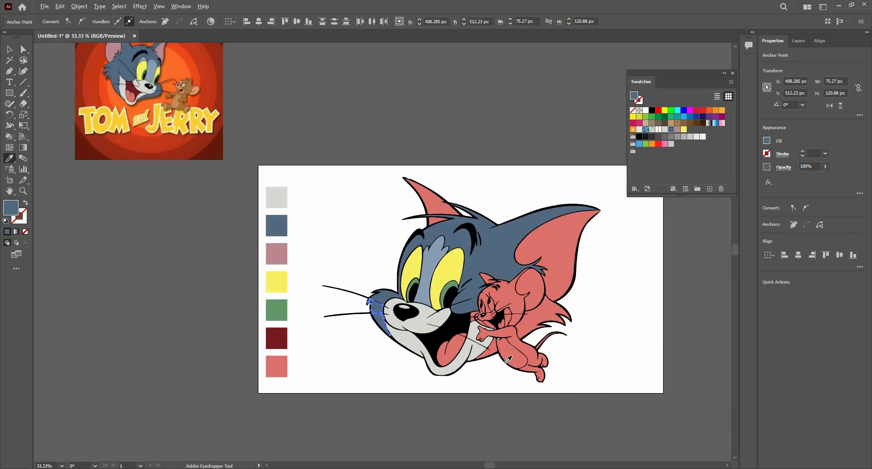
{"action": "scroll", "coordinate": [508, 360], "scroll_direction": "up", "scroll_amount": 2}
{"action": "key", "text": "v"}
{"action": "key", "text": "ctrl+shift+a"}
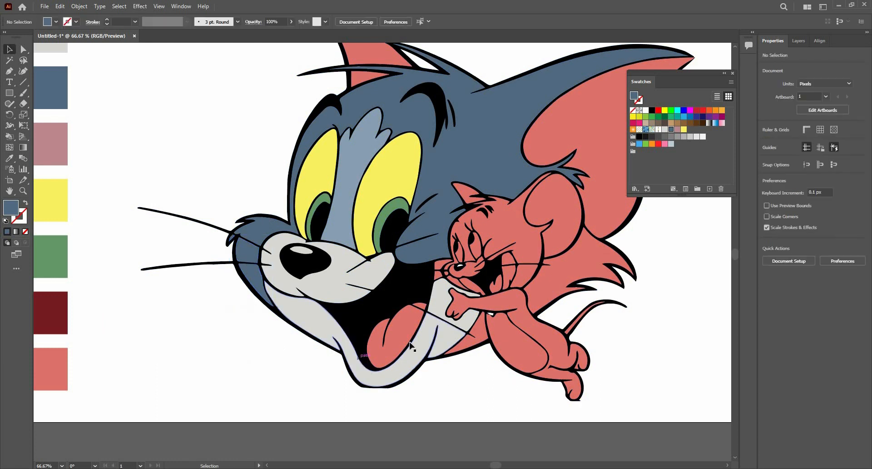
- Recolour Tom's fur behind Jerry and the neck patch beside Jerry's belly with the slate blue sampled from Tom's head
{"action": "scroll", "coordinate": [409, 348], "scroll_direction": "down", "scroll_amount": 2}
{"action": "key", "text": "a"}
{"action": "left_click", "coordinate": [407, 344]}
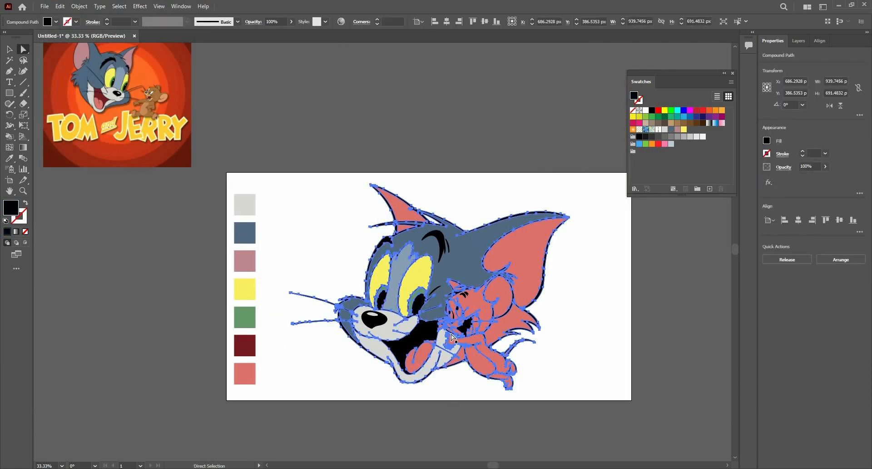
{"action": "left_click", "coordinate": [457, 370]}
{"action": "scroll", "coordinate": [457, 370], "scroll_direction": "up", "scroll_amount": 2}
{"action": "left_click", "coordinate": [456, 344]}
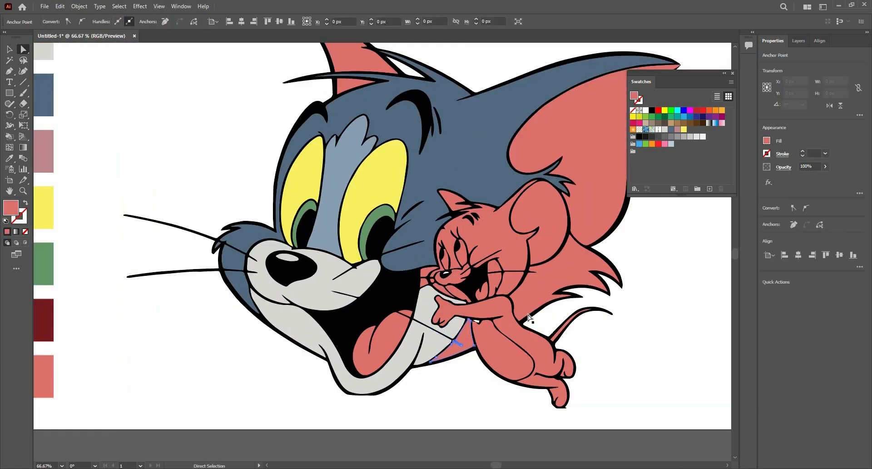
{"action": "left_click_drag", "start_coordinate": [573, 207], "coordinate": [465, 337]}
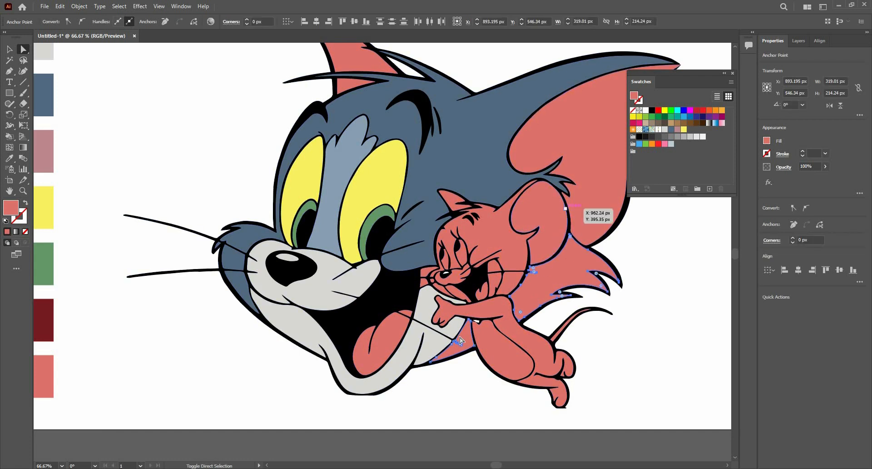
{"action": "scroll", "coordinate": [461, 340], "scroll_direction": "down", "scroll_amount": 1}
{"action": "key", "text": "i"}
{"action": "left_click", "coordinate": [409, 278]}
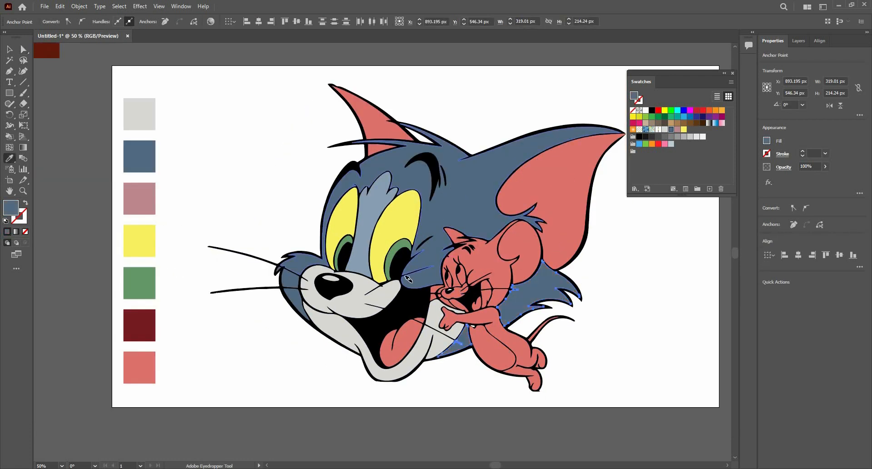
{"action": "scroll", "coordinate": [414, 278], "scroll_direction": "down", "scroll_amount": 2}
{"action": "scroll", "coordinate": [270, 153], "scroll_direction": "up", "scroll_amount": 2}
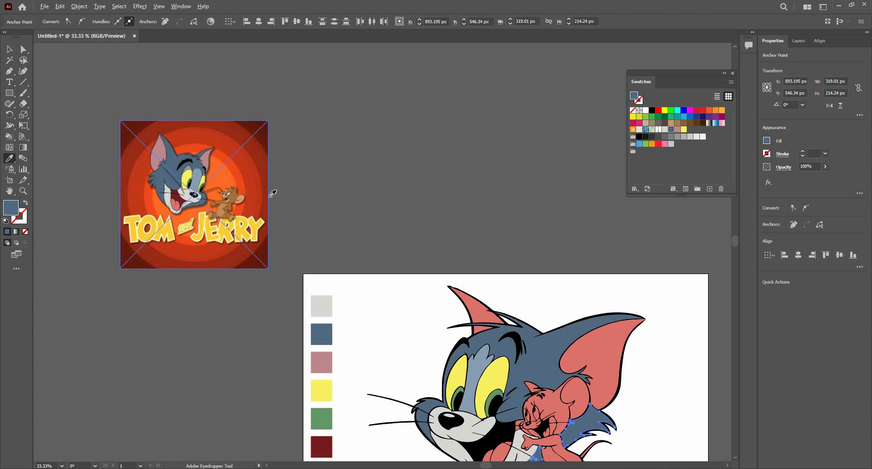
- Recolour the inside of Tom's large ear with the dusty pink colour sample and clear the selection
{"action": "left_click", "coordinate": [576, 341], "text": "ctrl"}
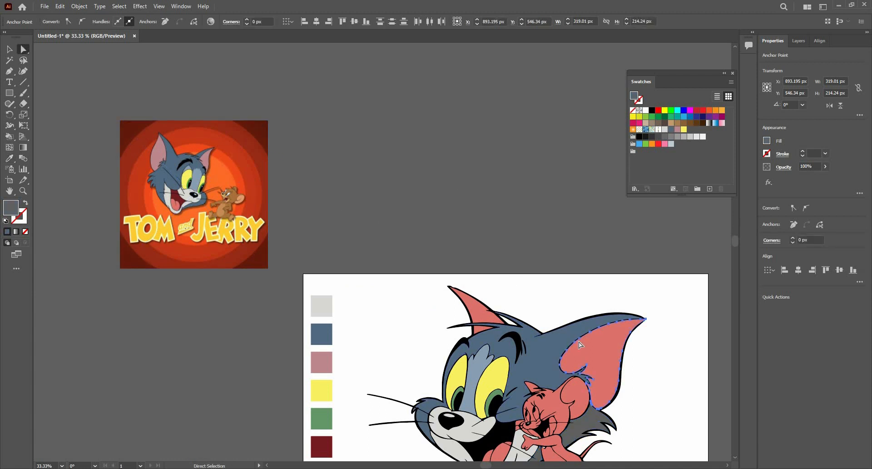
{"action": "left_click", "coordinate": [327, 359]}
{"action": "key", "text": "v"}
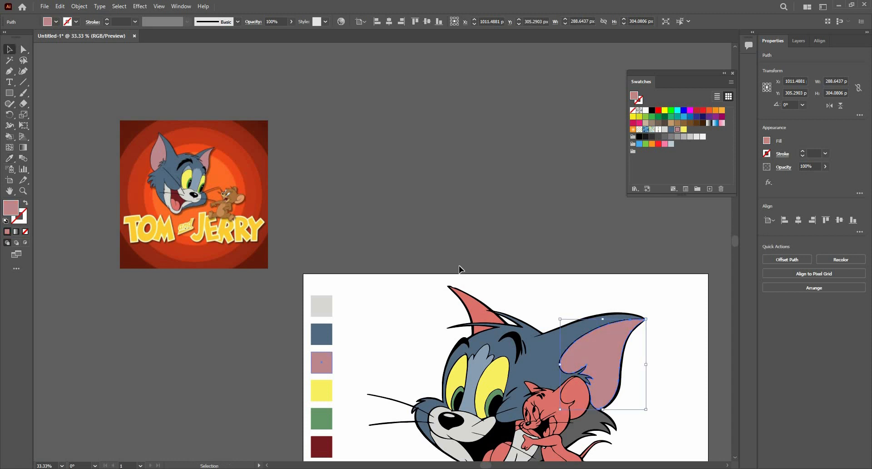
{"action": "left_click", "coordinate": [473, 303]}
- Recolour Tom's narrow pointed ear and the small patch at its base with the slate blue sampled from Tom, and clear the selection
{"action": "key", "text": "a"}
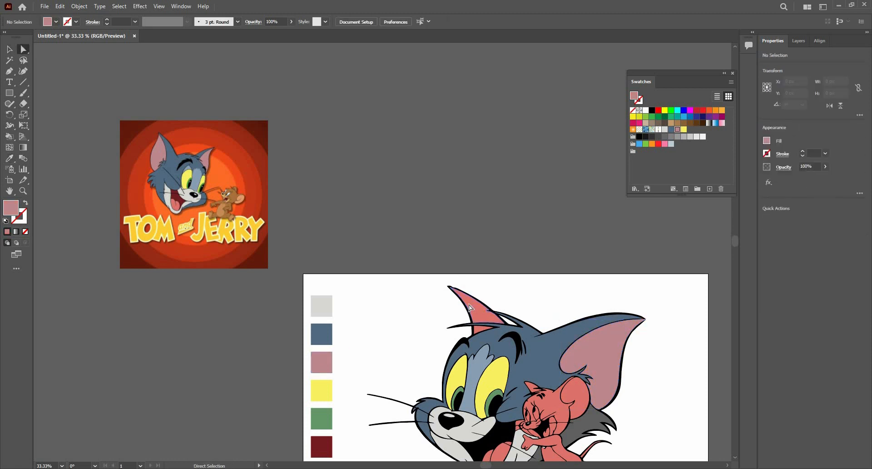
{"action": "left_click", "coordinate": [469, 304]}
{"action": "key", "text": "i"}
{"action": "left_click", "coordinate": [495, 353]}
{"action": "scroll", "coordinate": [495, 352], "scroll_direction": "up", "scroll_amount": 2}
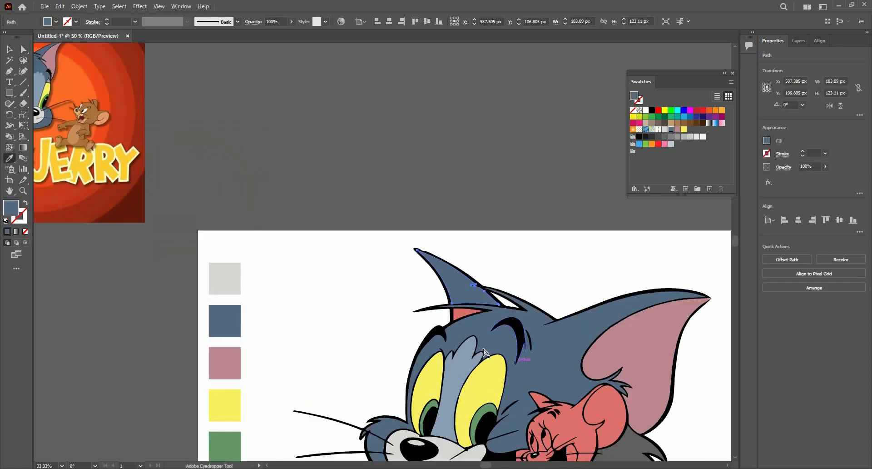
{"action": "key", "text": "a"}
{"action": "left_click", "coordinate": [448, 298]}
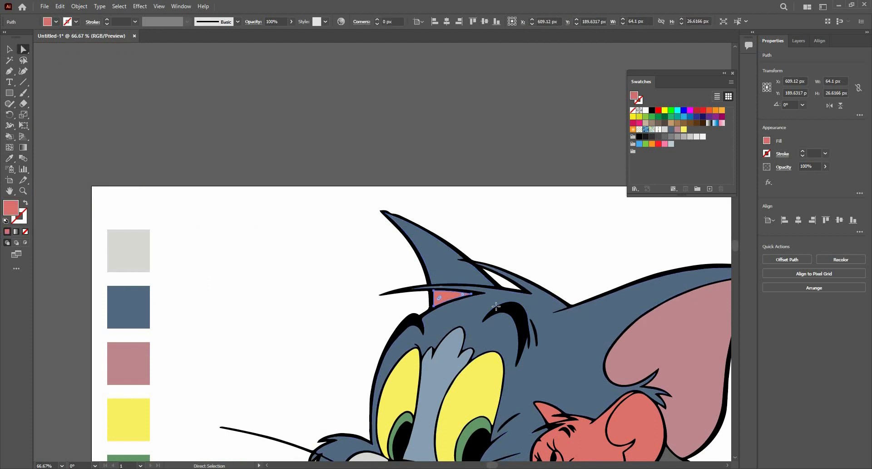
{"action": "key", "text": "o"}
{"action": "left_click", "coordinate": [422, 234]}
{"action": "scroll", "coordinate": [423, 217], "scroll_direction": "down", "scroll_amount": 3}
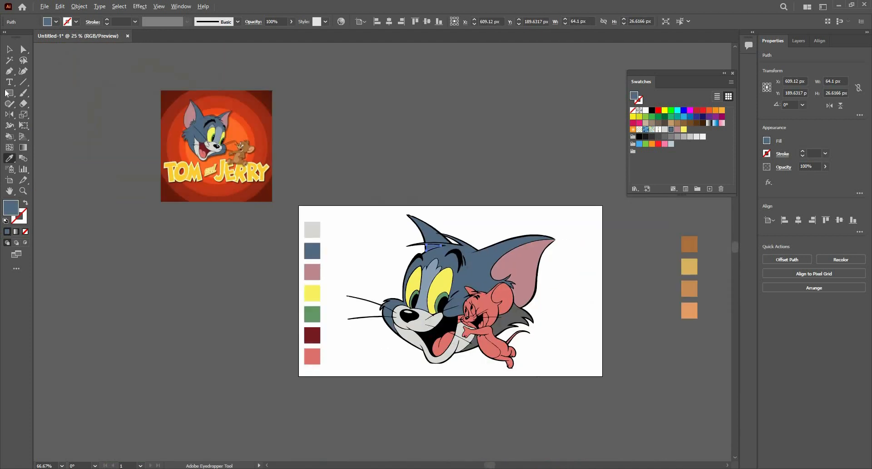
{"action": "key", "text": "m"}
{"action": "key", "text": "v"}
{"action": "left_click", "coordinate": [607, 328]}
- Recolour the grey fur behind Jerry and the grey neck patch beside Jerry's belly with Tom's slate blue, and clear the selection
{"action": "key", "text": "a"}
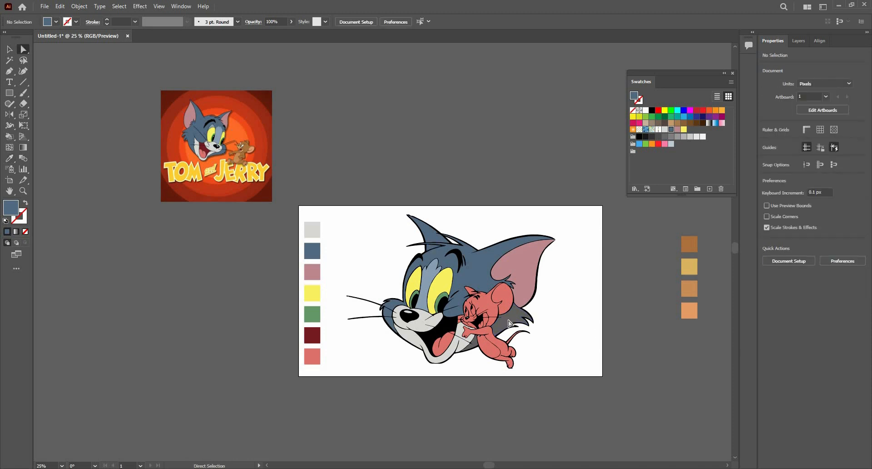
{"action": "left_click", "coordinate": [511, 319]}
{"action": "key", "text": "i"}
{"action": "left_click", "coordinate": [482, 258]}
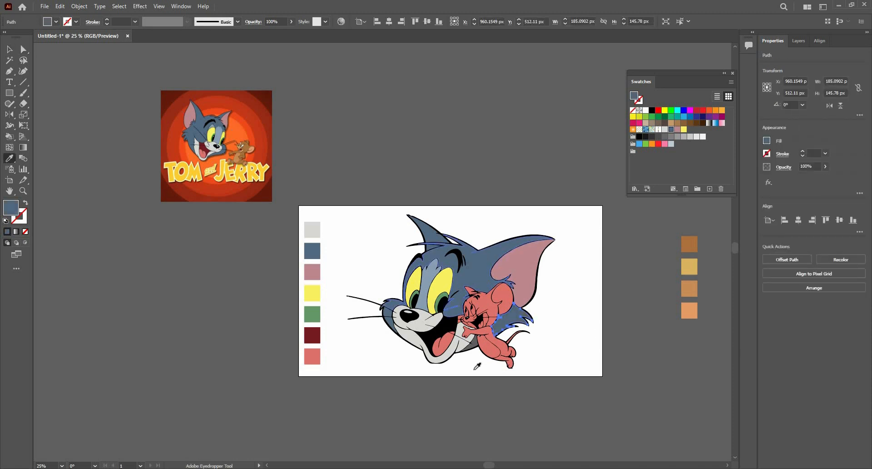
{"action": "scroll", "coordinate": [475, 369], "scroll_direction": "up", "scroll_amount": 2}
{"action": "key", "text": "a"}
{"action": "left_click", "coordinate": [475, 320]}
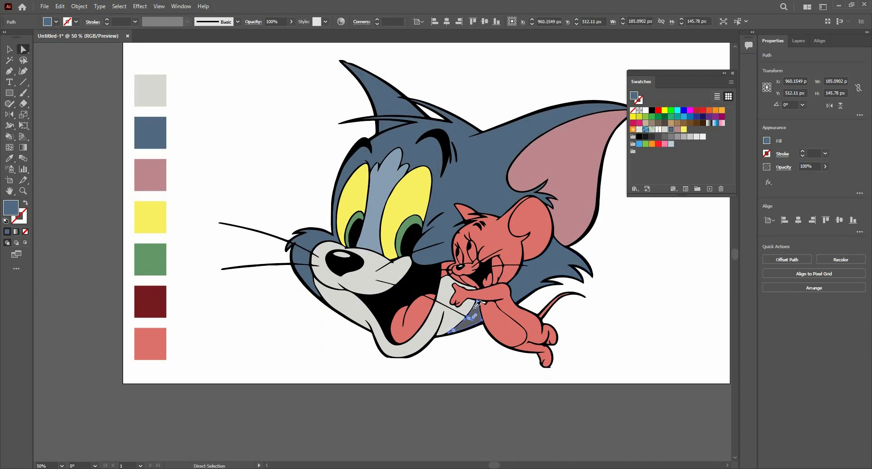
{"action": "key", "text": "i"}
{"action": "key", "text": "v"}
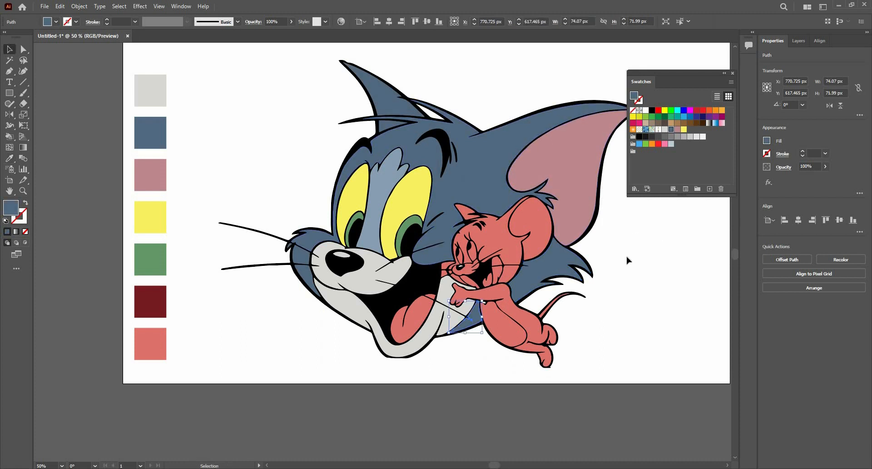
{"action": "left_click", "coordinate": [627, 260]}
- Recolour the two small coral patches between Tom's mouth and Jerry's nose with Tom's slate blue, and clear the selection
{"action": "scroll", "coordinate": [407, 264], "scroll_direction": "up", "scroll_amount": 3}
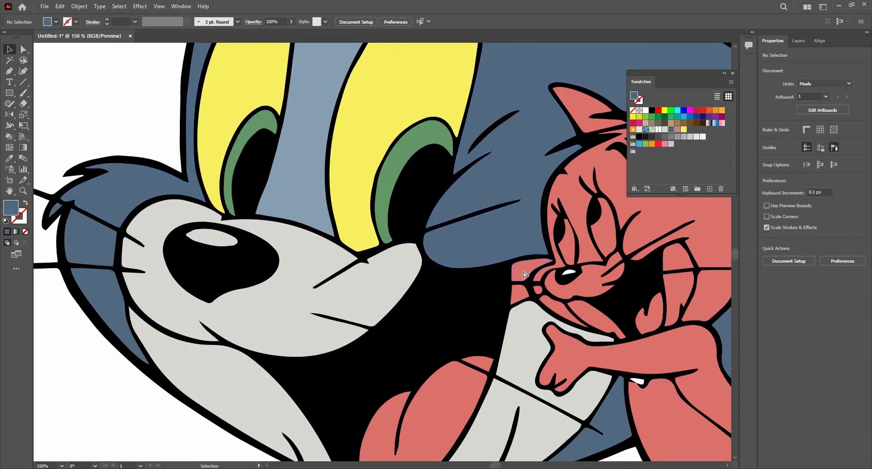
{"action": "key", "text": "a"}
{"action": "left_click", "coordinate": [515, 296]}
{"action": "left_click", "coordinate": [515, 296], "text": "shift"}
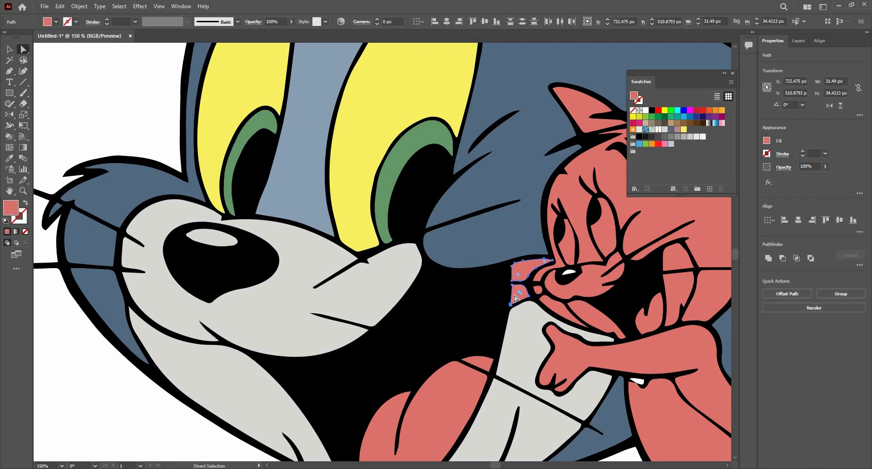
{"action": "key", "text": "i"}
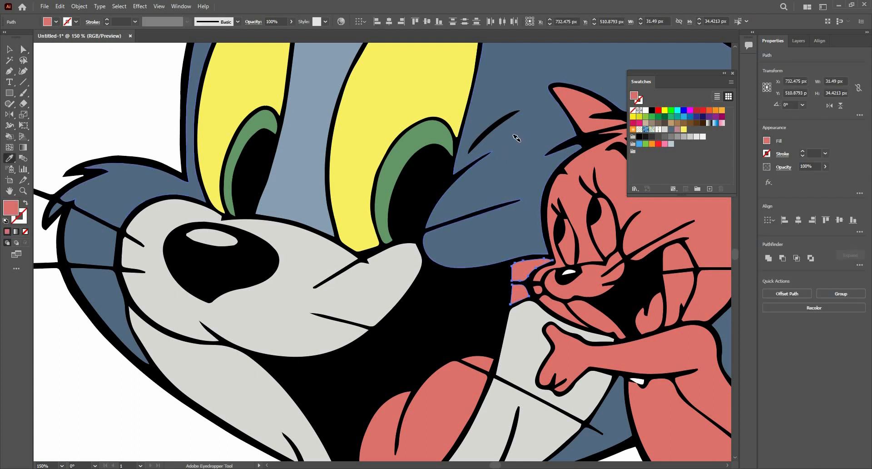
{"action": "left_click", "coordinate": [516, 138]}
{"action": "key", "text": "ctrl+minus"}
{"action": "key", "text": "ctrl+minus"}
{"action": "key", "text": "ctrl+minus"}
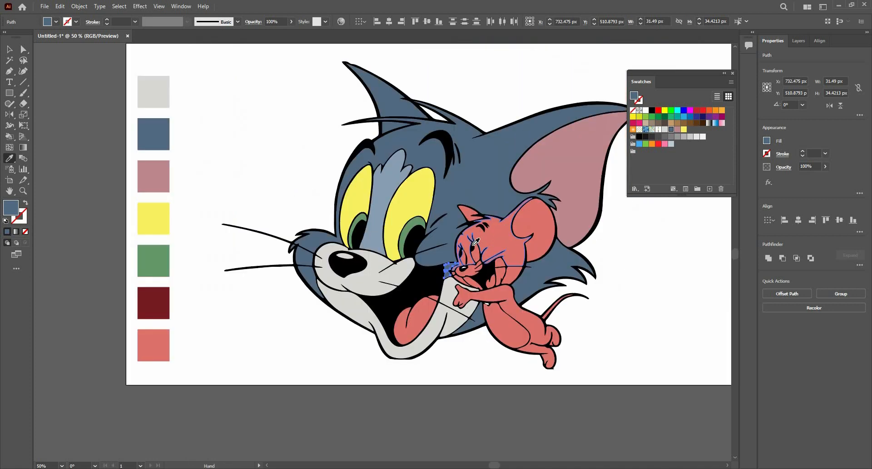
{"action": "left_click_drag", "start_coordinate": [476, 242], "coordinate": [472, 249]}
{"action": "key", "text": "v"}
{"action": "key", "text": "ctrl+shift+a"}
- Recolour the face covering Jerry's head with the brown sampled from Jerry in the reference picture
{"action": "scroll", "coordinate": [442, 159], "scroll_direction": "down", "scroll_amount": 2}
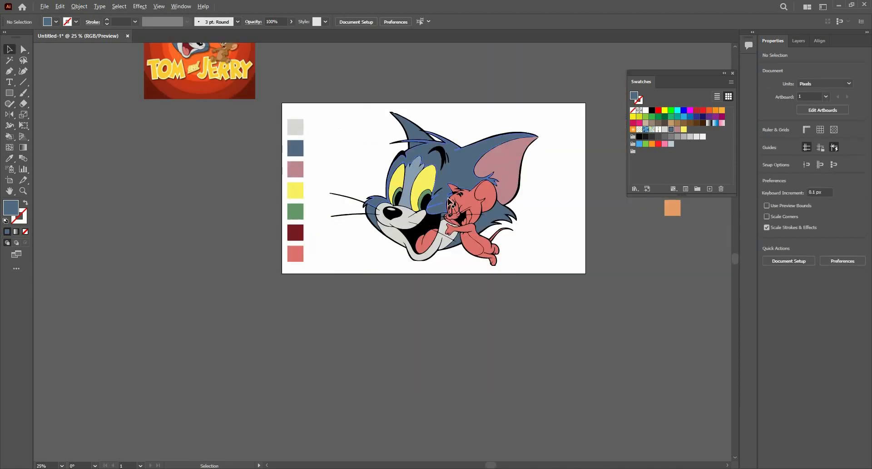
{"action": "scroll", "coordinate": [449, 203], "scroll_direction": "up", "scroll_amount": 2}
{"action": "scroll", "coordinate": [479, 314], "scroll_direction": "down", "scroll_amount": 1}
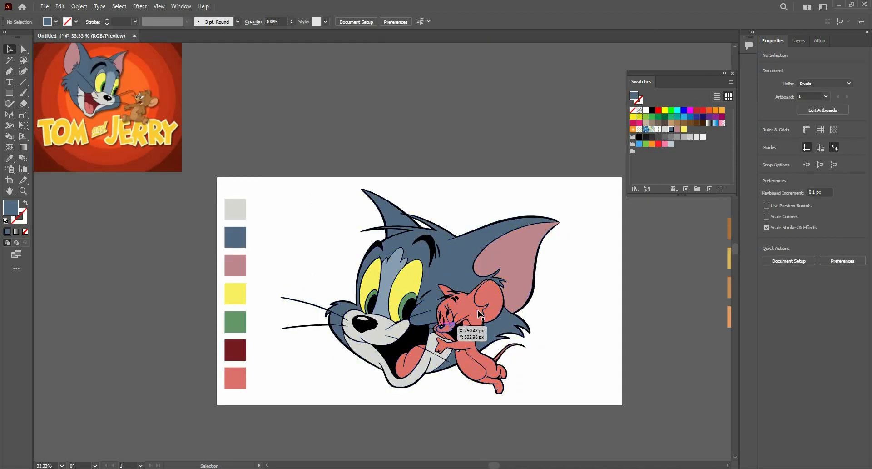
{"action": "scroll", "coordinate": [475, 311], "scroll_direction": "up", "scroll_amount": 1}
{"action": "left_click", "coordinate": [440, 304]}
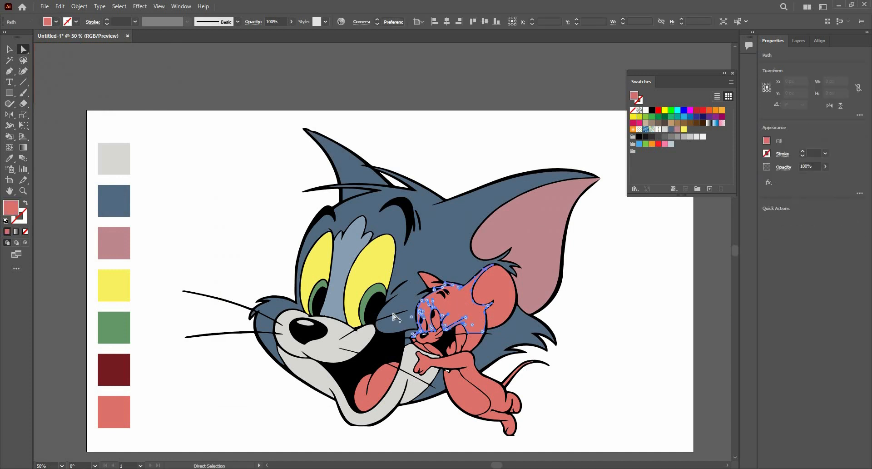
{"action": "scroll", "coordinate": [408, 310], "scroll_direction": "down", "scroll_amount": 2}
{"action": "scroll", "coordinate": [215, 164], "scroll_direction": "up", "scroll_amount": 2}
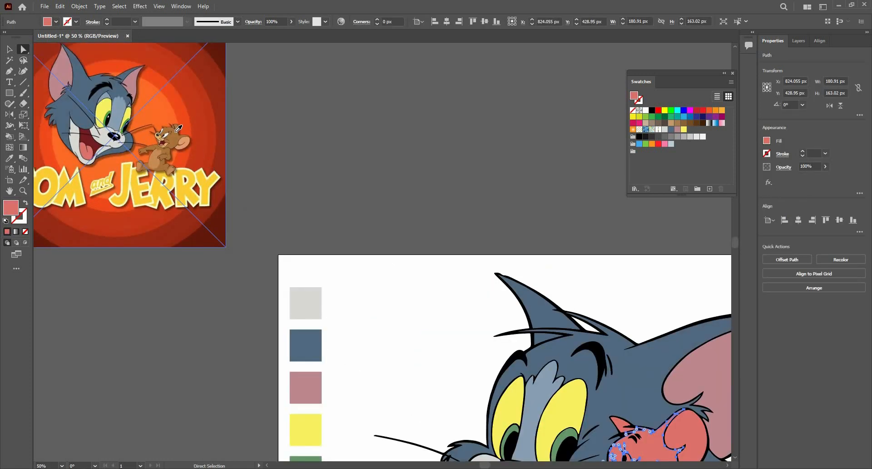
{"action": "key", "text": "i"}
{"action": "left_click_drag", "start_coordinate": [351, 278], "coordinate": [338, 199]}
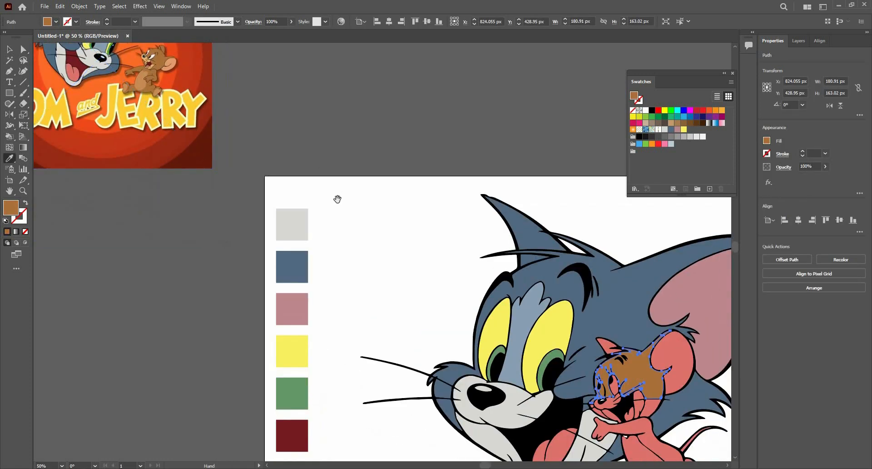
{"action": "left_click_drag", "start_coordinate": [313, 156], "coordinate": [287, 115]}
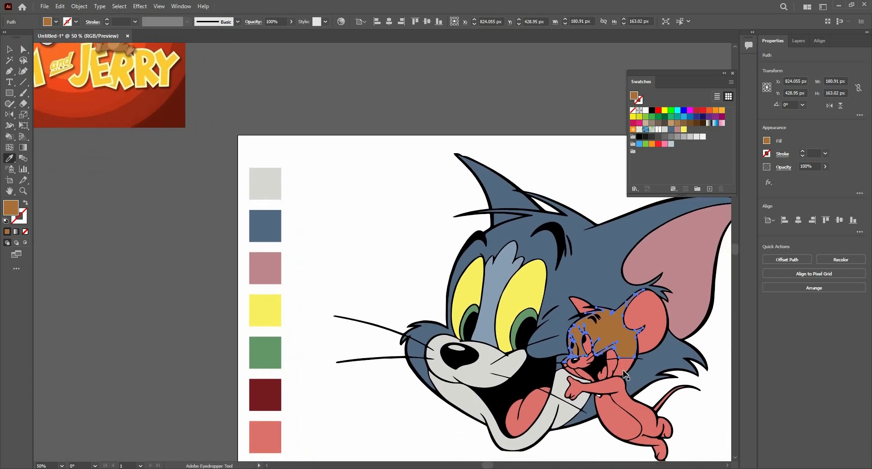
{"action": "key", "text": "v"}
{"action": "left_click", "coordinate": [604, 370]}
{"action": "scroll", "coordinate": [463, 350], "scroll_direction": "down", "scroll_amount": 1}
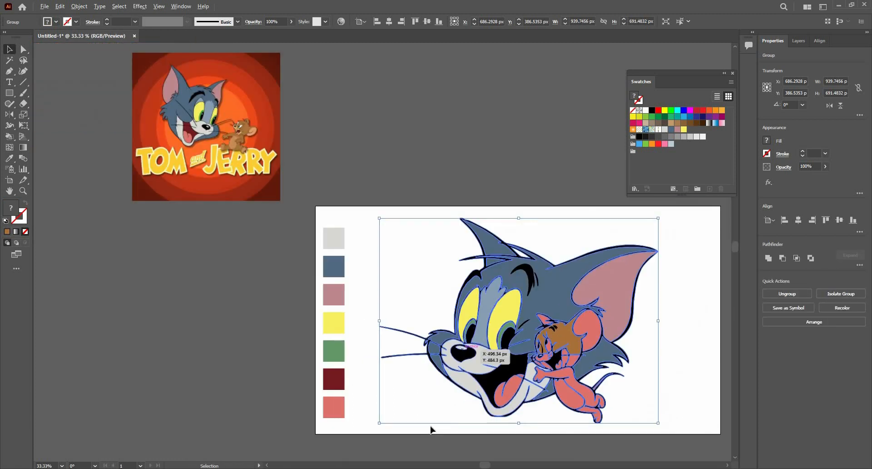
- Recolour the inside of Jerry's large round ear with the light orange sampled from his ear in the reference picture
{"action": "key", "text": "a"}
{"action": "left_click", "coordinate": [567, 336]}
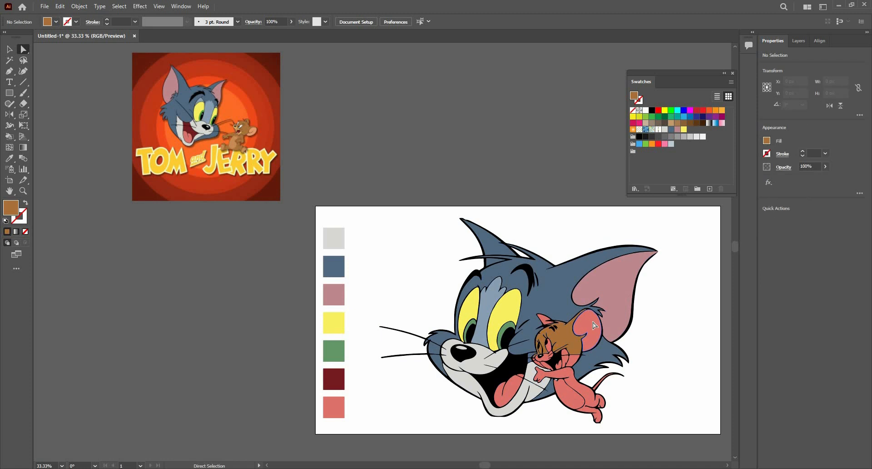
{"action": "left_click", "coordinate": [591, 323]}
{"action": "key", "text": "i"}
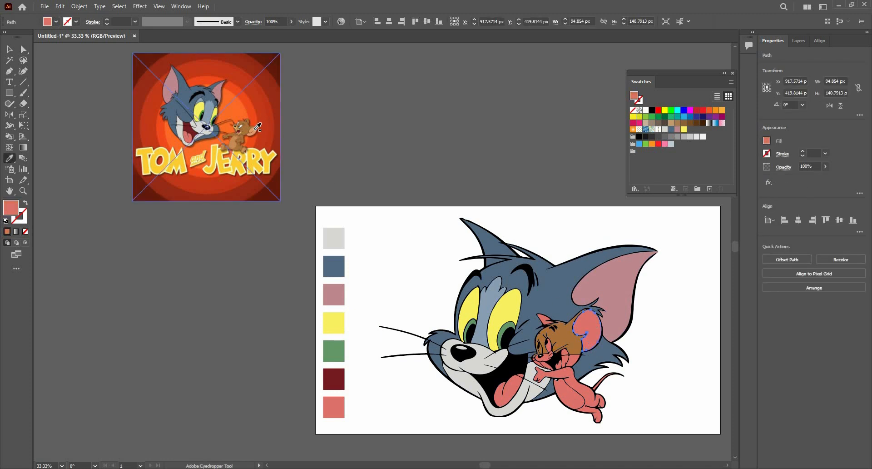
{"action": "key", "text": "v"}
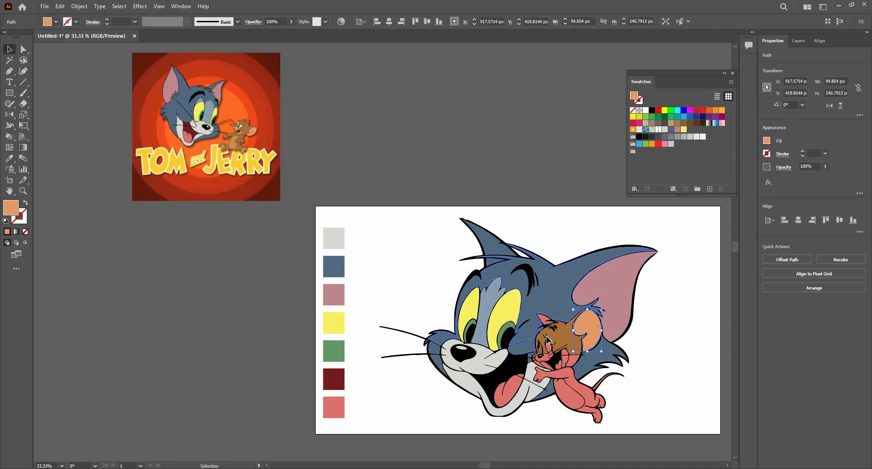
- Recolour Jerry's small pointed ear with the brown sampled from his head
{"action": "scroll", "coordinate": [556, 352], "scroll_direction": "up", "scroll_amount": 1}
{"action": "key", "text": "a"}
{"action": "left_click", "coordinate": [536, 301]}
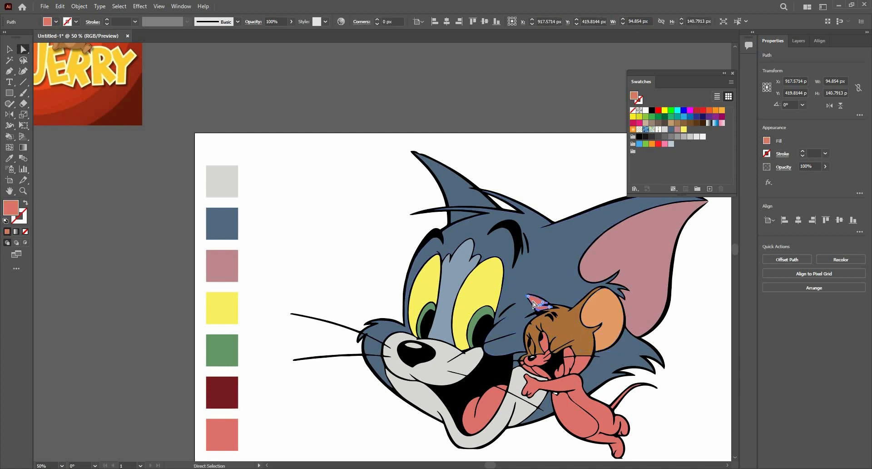
{"action": "key", "text": "i"}
{"action": "left_click", "coordinate": [562, 336]}
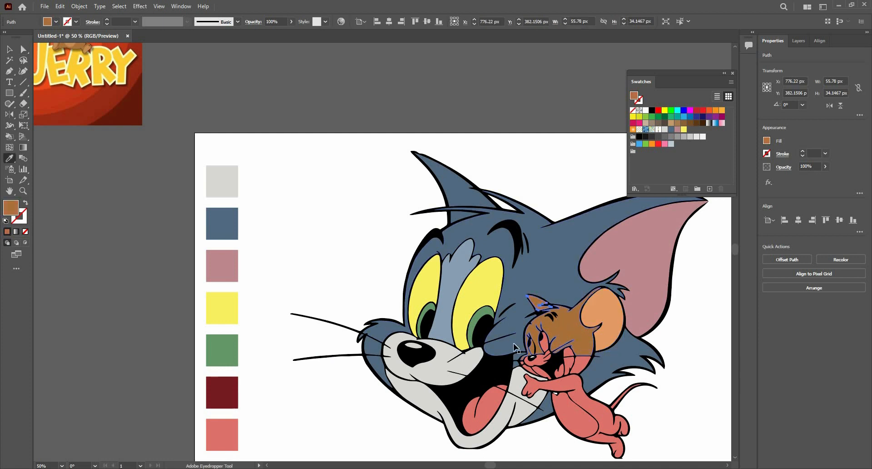
{"action": "key", "text": "v"}
- Recolour Jerry's belly with the light tan sampled from Jerry in the reference picture and clear the selection
{"action": "scroll", "coordinate": [527, 359], "scroll_direction": "down", "scroll_amount": 1}
{"action": "scroll", "coordinate": [556, 402], "scroll_direction": "up", "scroll_amount": 2}
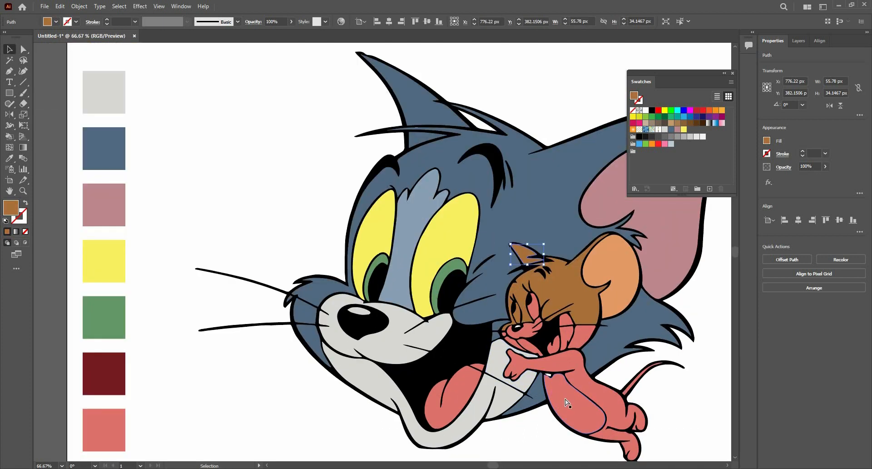
{"action": "left_click", "coordinate": [566, 403]}
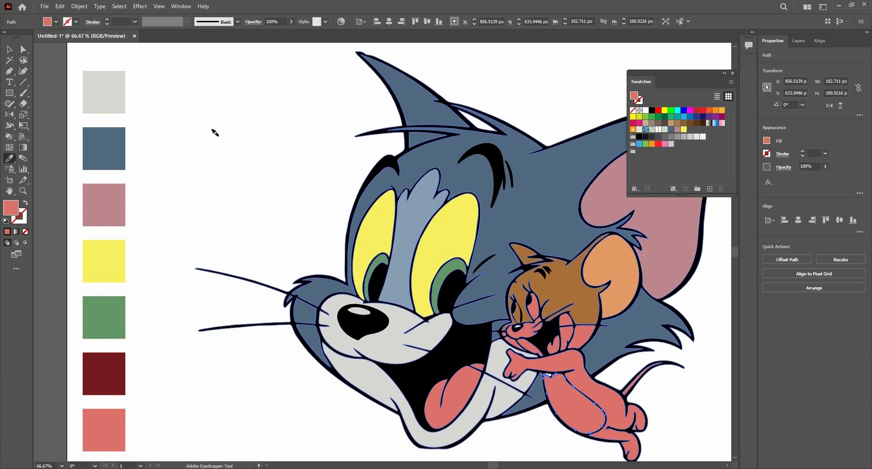
{"action": "key", "text": "i"}
{"action": "key", "text": "ctrl+minus"}
{"action": "key", "text": "ctrl+plus"}
{"action": "left_click", "coordinate": [146, 114]}
{"action": "key", "text": "ctrl+minus"}
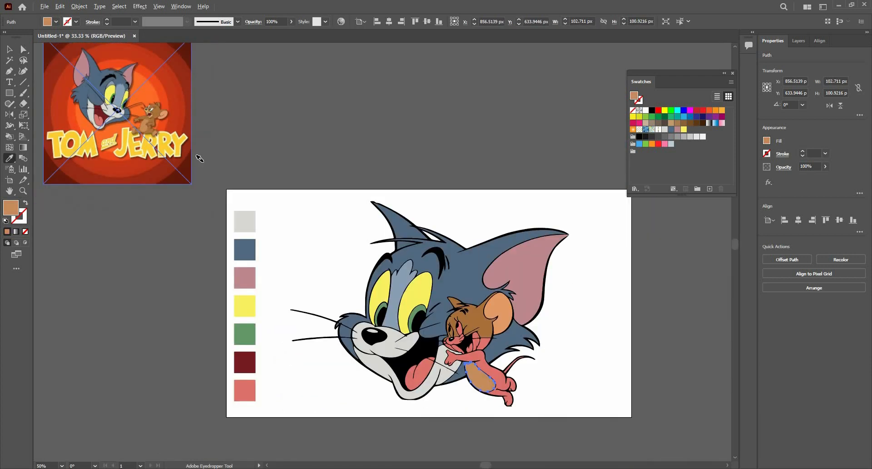
{"action": "key", "text": "ctrl+plus"}
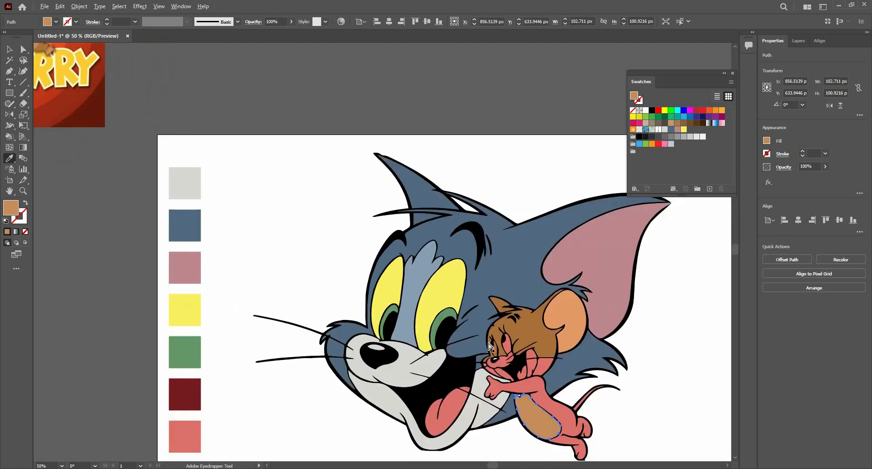
{"action": "key", "text": "a"}
{"action": "scroll", "coordinate": [538, 350], "scroll_direction": "down", "scroll_amount": 1}
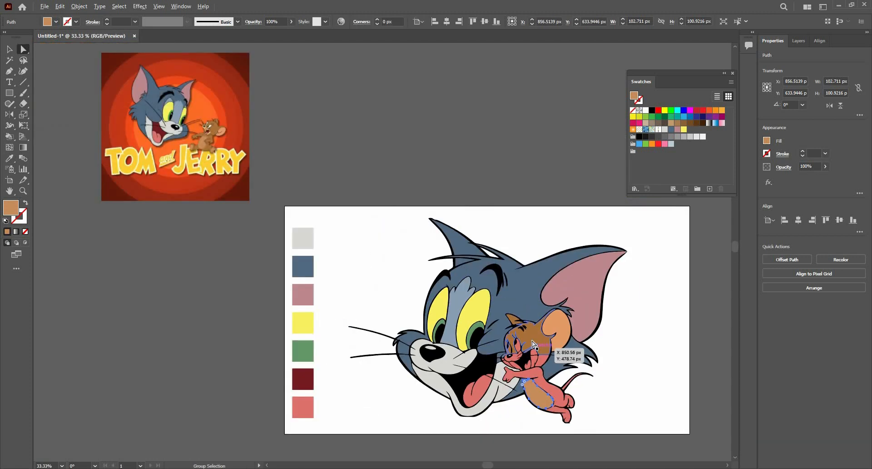
{"action": "key", "text": "v"}
{"action": "left_click", "coordinate": [555, 415]}
- Recolour Jerry's muzzle around the nose with the light tan sampled from his belly
{"action": "scroll", "coordinate": [555, 415], "scroll_direction": "up", "scroll_amount": 2}
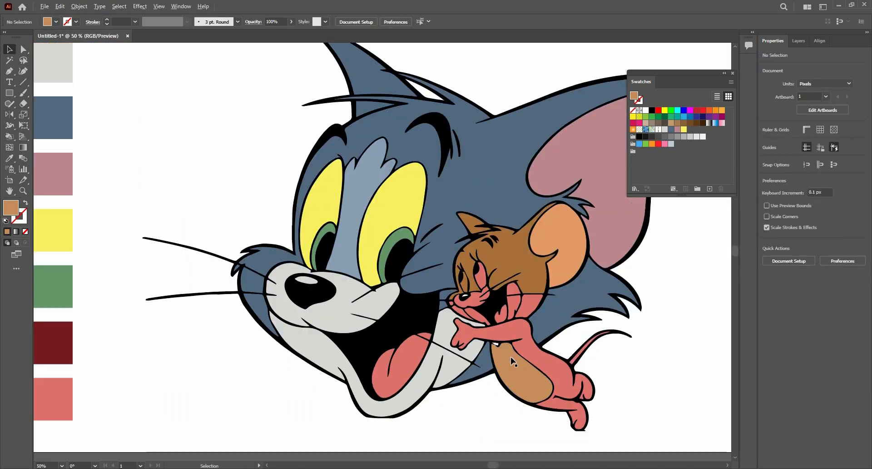
{"action": "key", "text": "a"}
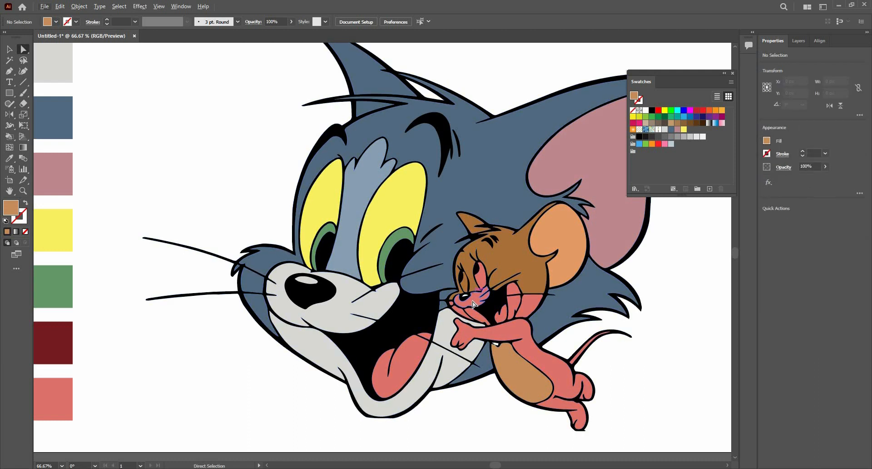
{"action": "left_click", "coordinate": [477, 299]}
{"action": "key", "text": "i"}
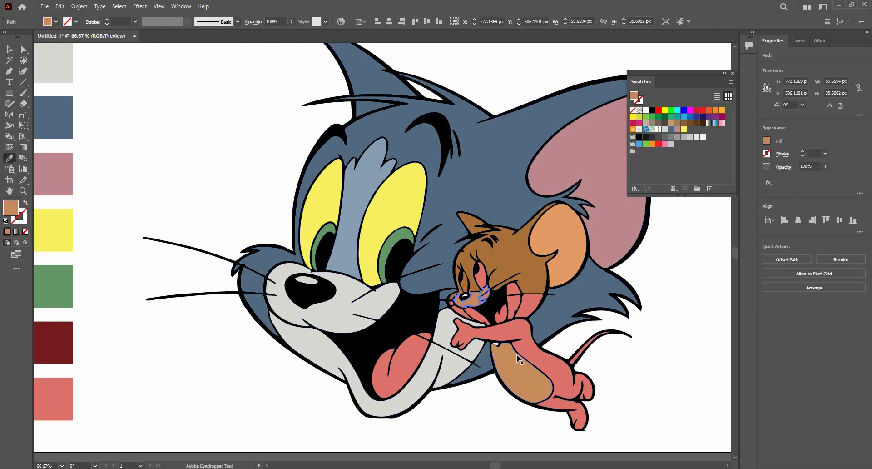
{"action": "key", "text": "v"}
- Recolour the cheek patches beside Jerry's open mouth and his lower jaw with the same light tan, and clear the selection
{"action": "scroll", "coordinate": [367, 207], "scroll_direction": "down", "scroll_amount": 1}
{"action": "scroll", "coordinate": [222, 126], "scroll_direction": "down", "scroll_amount": 1}
{"action": "scroll", "coordinate": [224, 135], "scroll_direction": "up", "scroll_amount": 1}
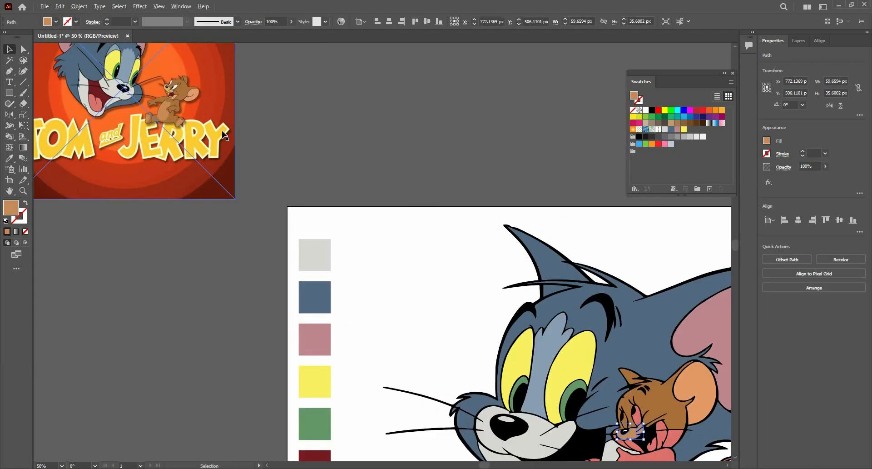
{"action": "scroll", "coordinate": [222, 135], "scroll_direction": "up", "scroll_amount": 1}
{"action": "scroll", "coordinate": [222, 135], "scroll_direction": "down", "scroll_amount": 1}
{"action": "scroll", "coordinate": [625, 381], "scroll_direction": "up", "scroll_amount": 1}
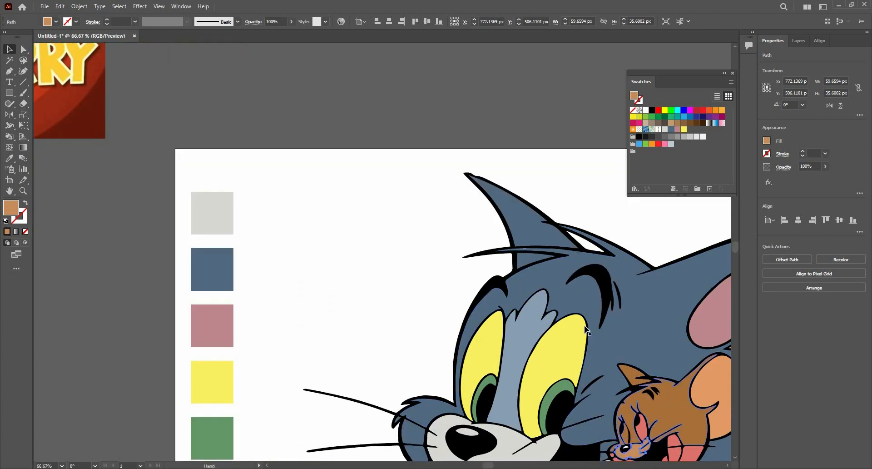
{"action": "left_click_drag", "start_coordinate": [585, 326], "coordinate": [485, 169]}
{"action": "scroll", "coordinate": [582, 325], "scroll_direction": "up", "scroll_amount": 1}
{"action": "key", "text": "a"}
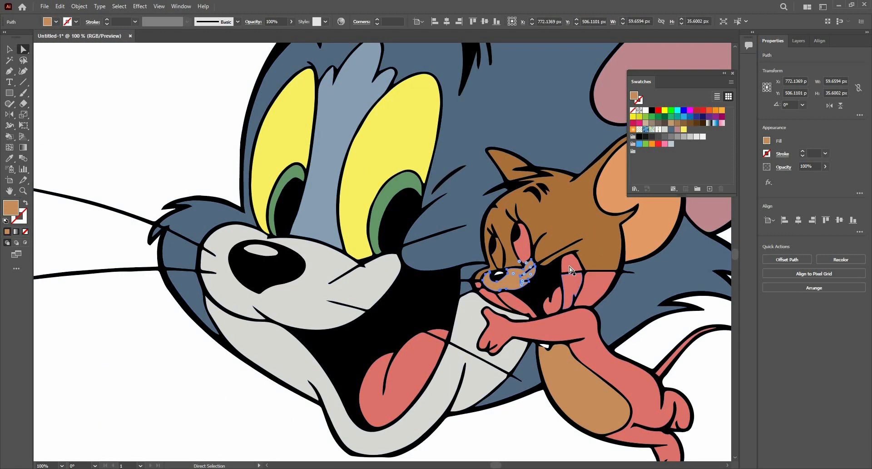
{"action": "left_click", "coordinate": [571, 270]}
{"action": "left_click", "coordinate": [529, 309], "text": "shift"}
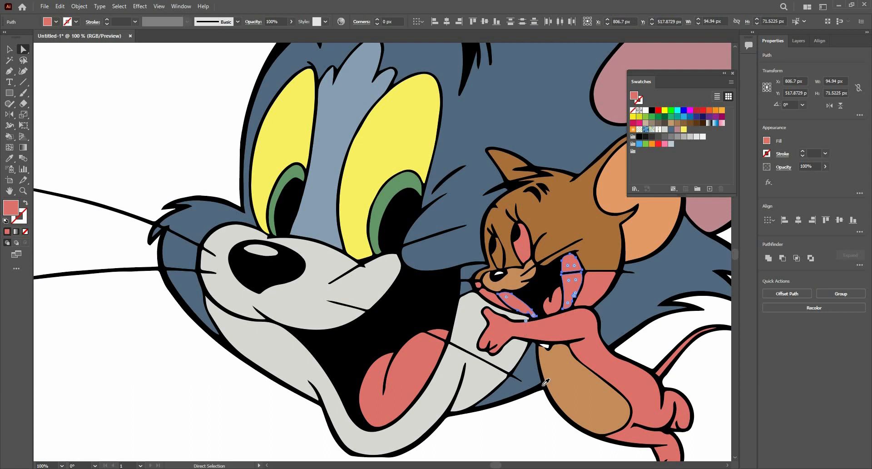
{"action": "key", "text": "i"}
{"action": "left_click", "coordinate": [524, 273]}
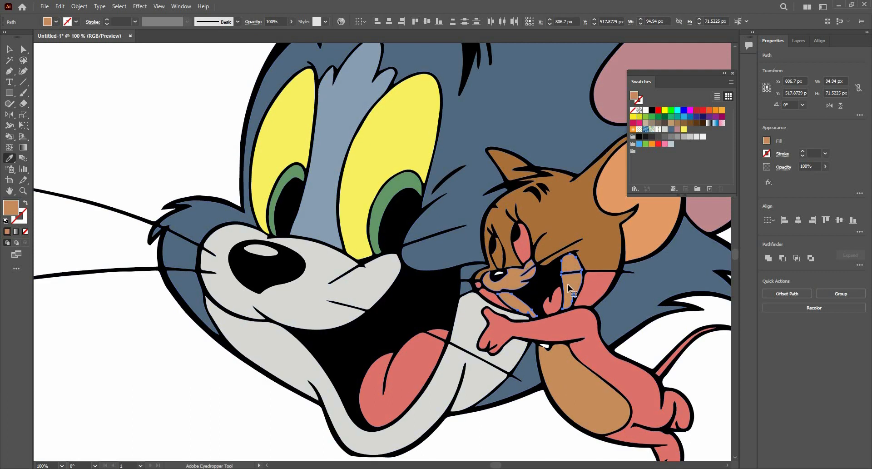
{"action": "key", "text": "v"}
{"action": "left_click", "coordinate": [576, 313]}
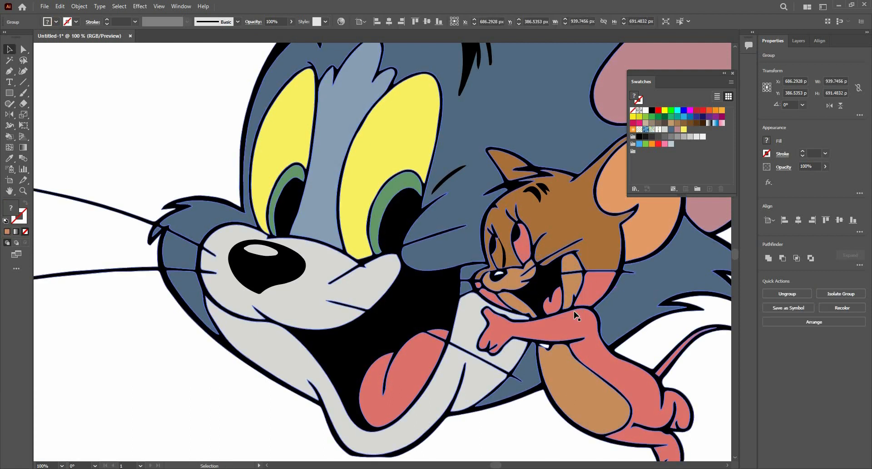
{"action": "key", "text": "ctrl+shift+a"}
- Recolour Jerry's remaining coral body, arm, legs, tail, neck and chin patches with the brown sampled from his head, and clear the selection
{"action": "key", "text": "a"}
{"action": "left_click", "coordinate": [591, 368]}
{"action": "left_click", "coordinate": [593, 288], "text": "shift"}
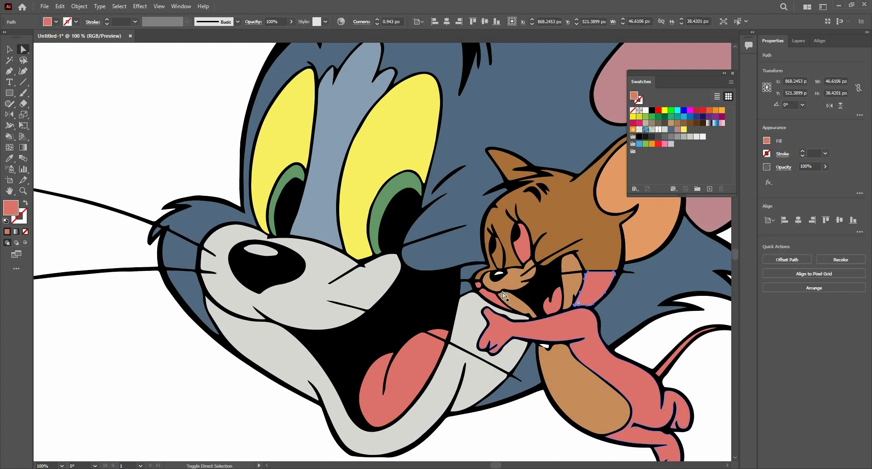
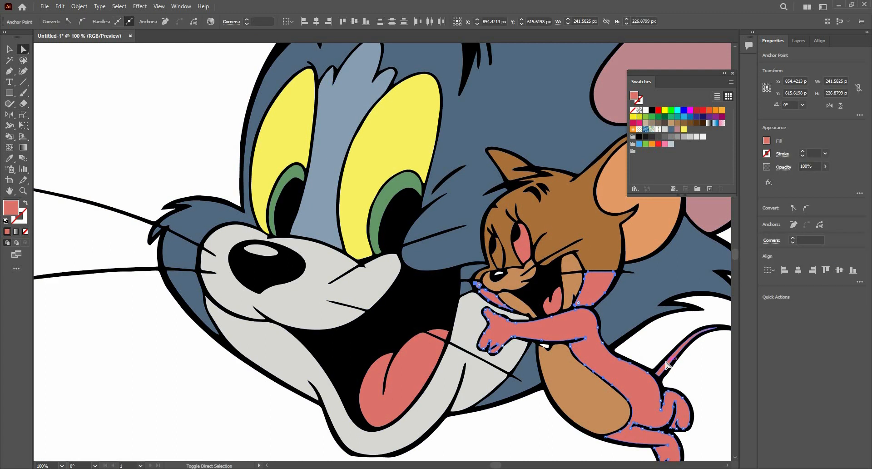
{"action": "key", "text": "i"}
{"action": "left_click", "coordinate": [593, 237]}
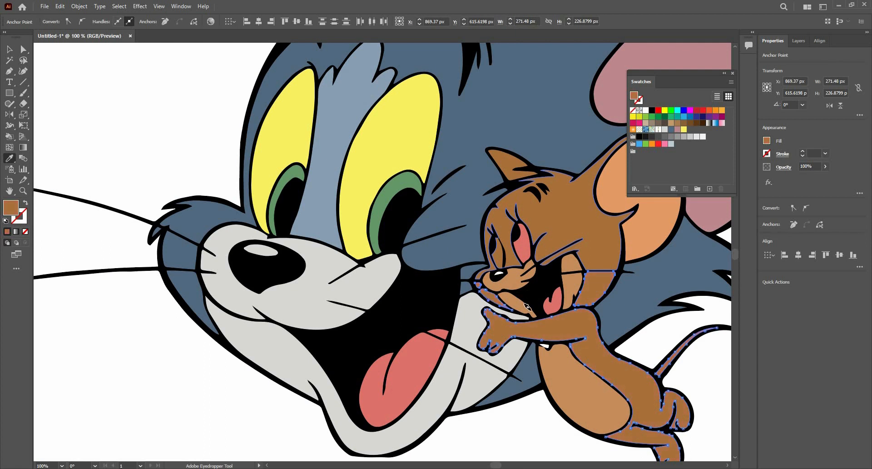
{"action": "scroll", "coordinate": [550, 285], "scroll_direction": "down", "scroll_amount": 2}
{"action": "scroll", "coordinate": [312, 235], "scroll_direction": "down", "scroll_amount": 1}
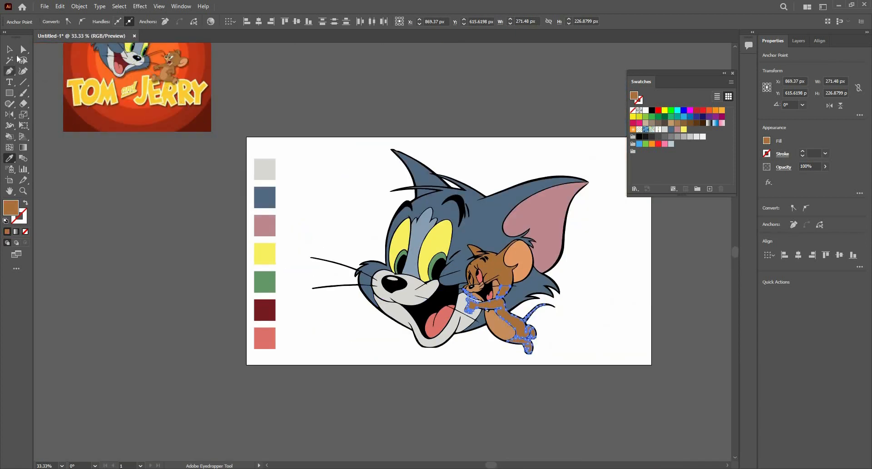
{"action": "left_click", "coordinate": [9, 49]}
{"action": "key", "text": "ctrl+shift+a"}
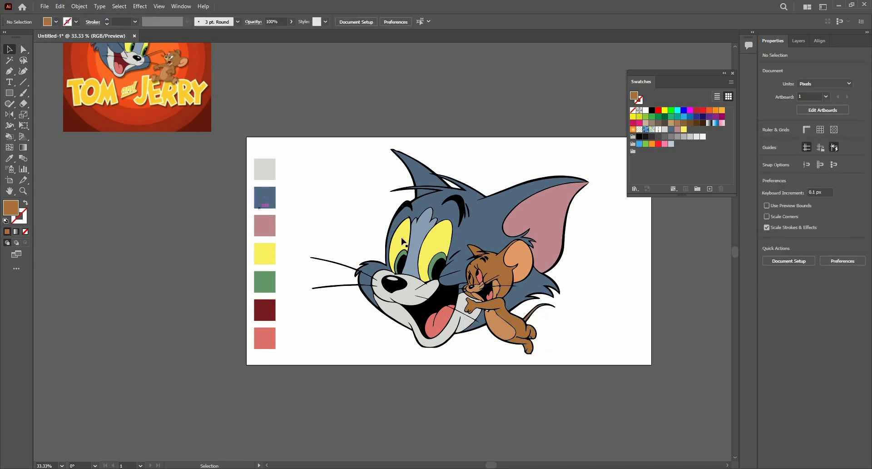
- Recolour the coral area of Jerry's larger eye with the white sampled from the artboard background and clear the selection
{"action": "scroll", "coordinate": [452, 237], "scroll_direction": "up", "scroll_amount": 4}
{"action": "left_click", "coordinate": [521, 345]}
{"action": "scroll", "coordinate": [522, 339], "scroll_direction": "up", "scroll_amount": 4}
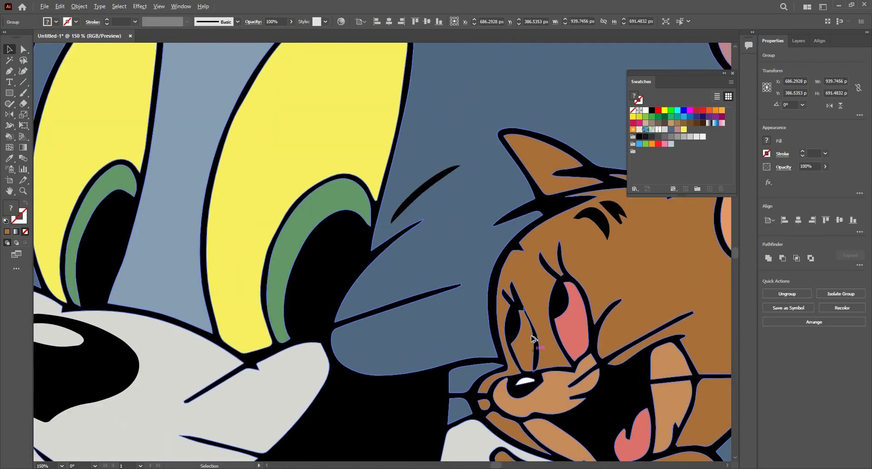
{"action": "scroll", "coordinate": [564, 278], "scroll_direction": "down", "scroll_amount": 2}
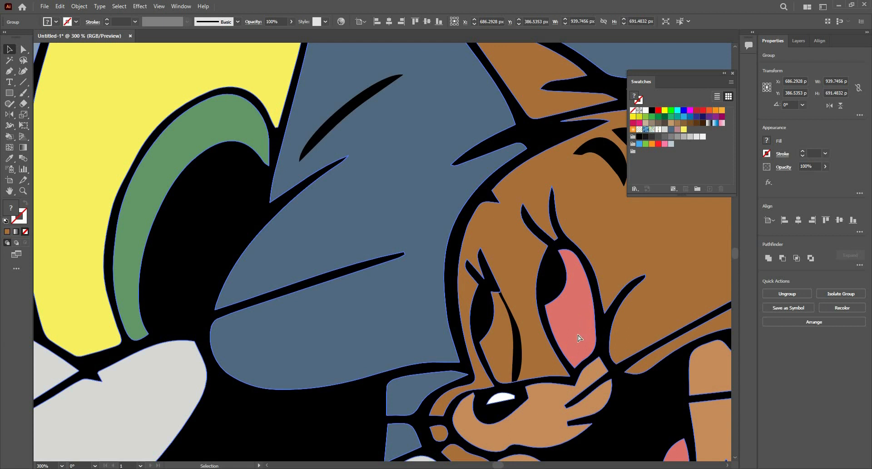
{"action": "key", "text": "a"}
{"action": "scroll", "coordinate": [724, 286], "scroll_direction": "down", "scroll_amount": 3}
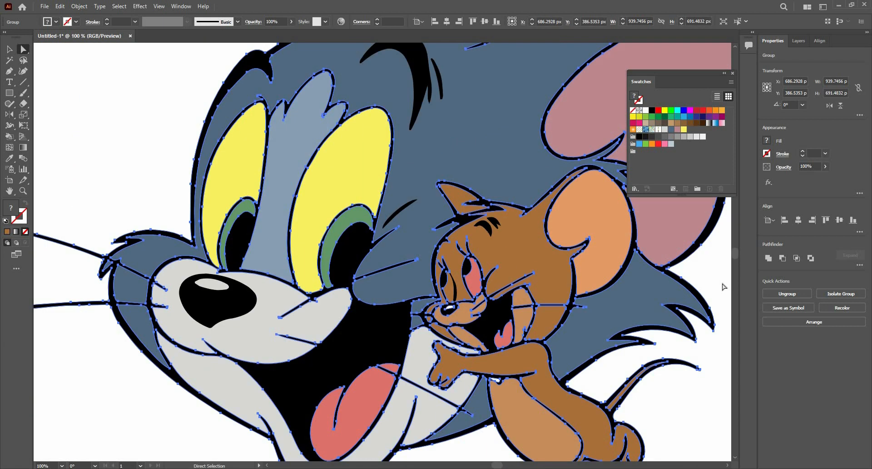
{"action": "left_click", "coordinate": [478, 287]}
{"action": "scroll", "coordinate": [517, 377], "scroll_direction": "down", "scroll_amount": 1}
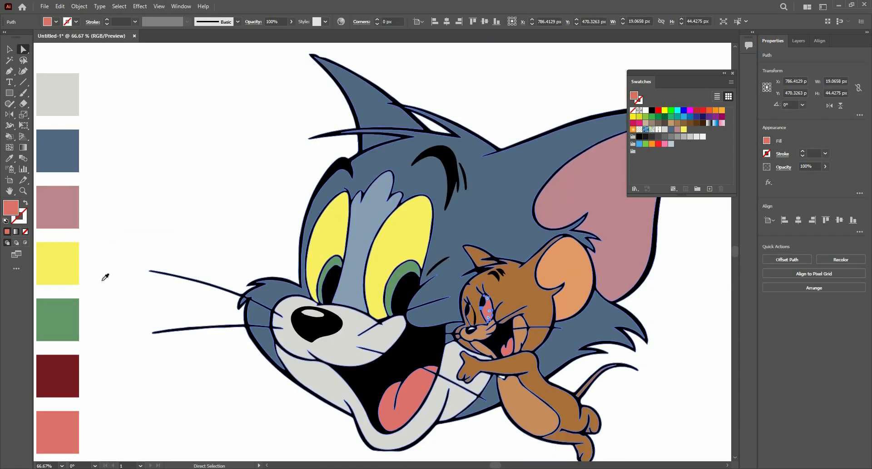
{"action": "left_click", "coordinate": [162, 215]}
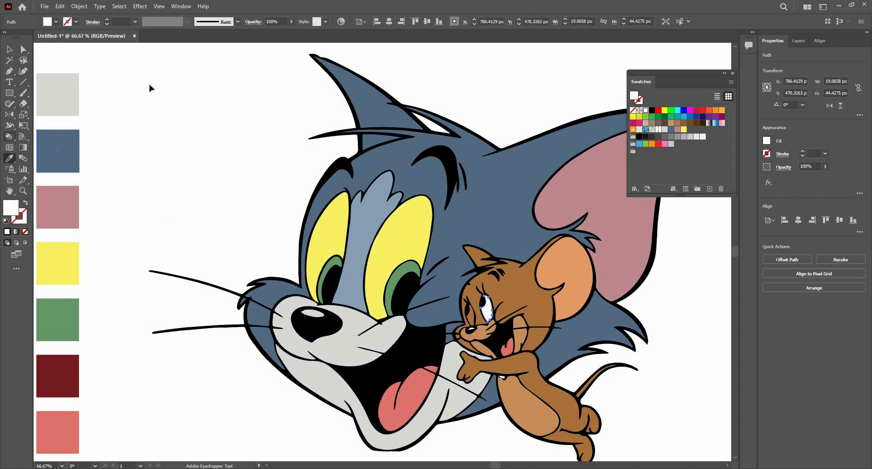
{"action": "left_click", "coordinate": [9, 49]}
{"action": "left_click", "coordinate": [150, 88]}
- Combine the curved line of Jerry's smaller eye with the artwork as a Live Paint group and fill that eye's brown area black
{"action": "scroll", "coordinate": [514, 318], "scroll_direction": "up", "scroll_amount": 6}
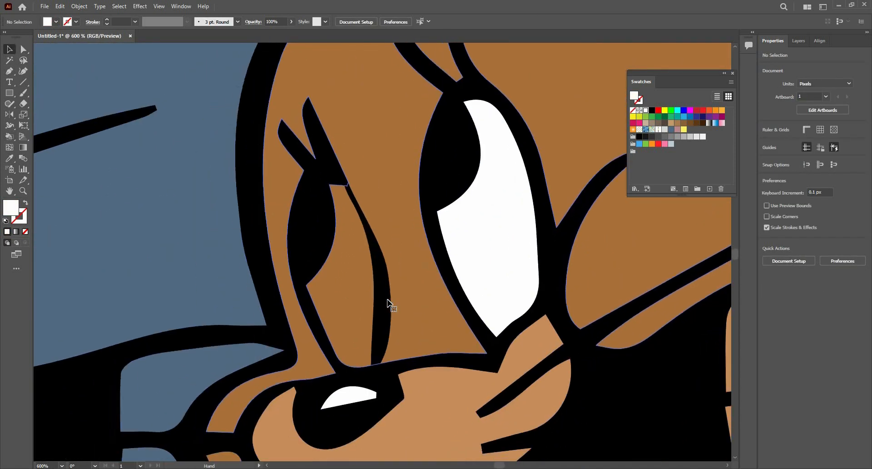
{"action": "left_click", "coordinate": [388, 302]}
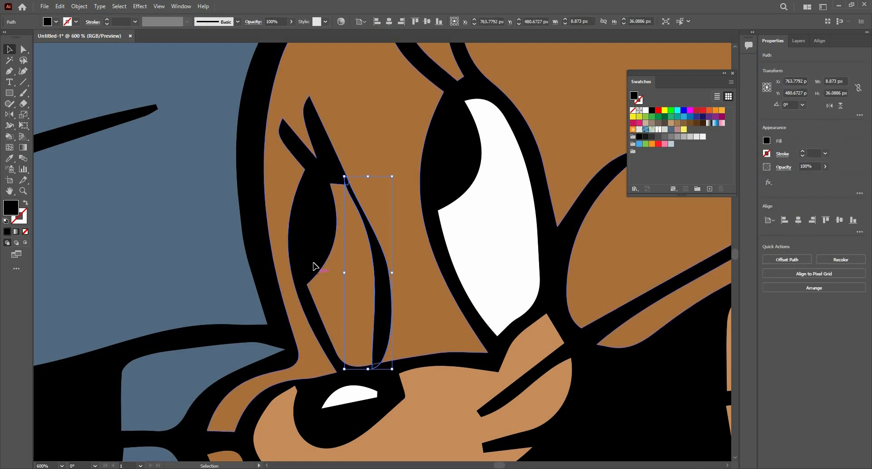
{"action": "left_click", "coordinate": [392, 271], "text": "shift"}
{"action": "scroll", "coordinate": [386, 267], "scroll_direction": "down", "scroll_amount": 2}
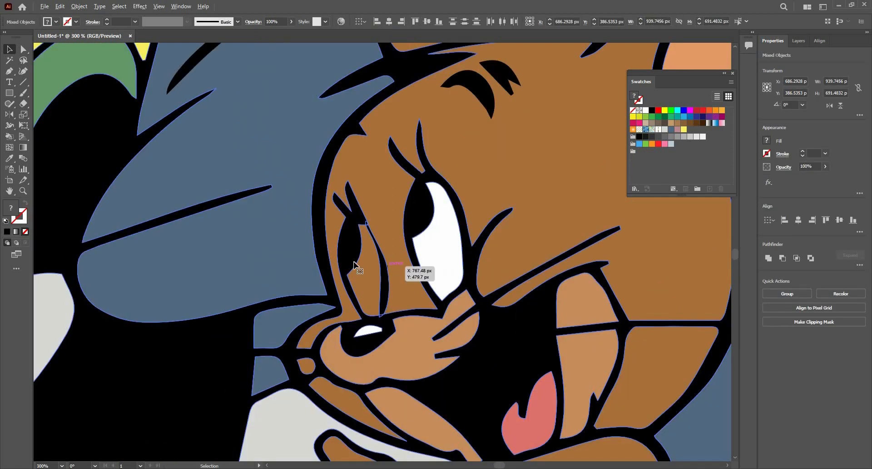
{"action": "scroll", "coordinate": [363, 265], "scroll_direction": "up", "scroll_amount": 1}
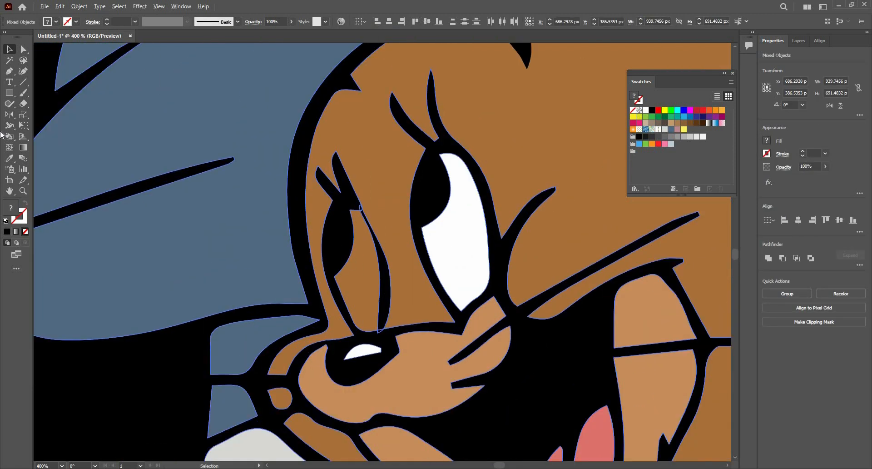
{"action": "key", "text": "k"}
{"action": "left_click", "coordinate": [362, 291]}
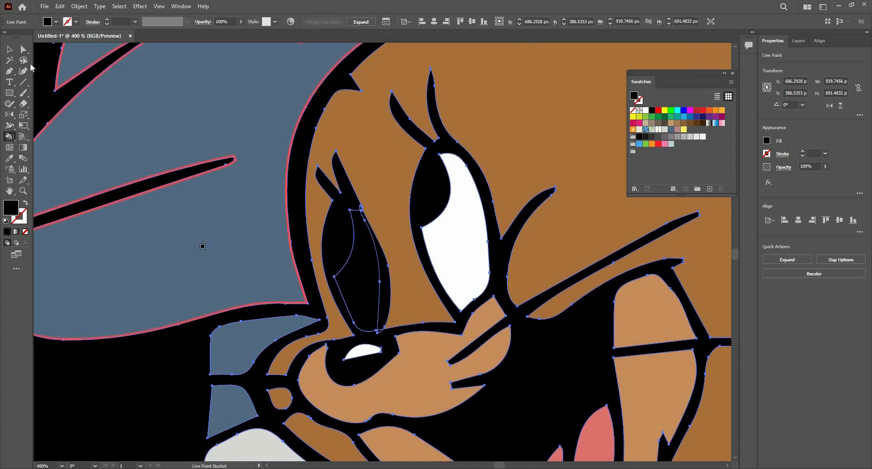
{"action": "key", "text": "v"}
{"action": "key", "text": "a"}
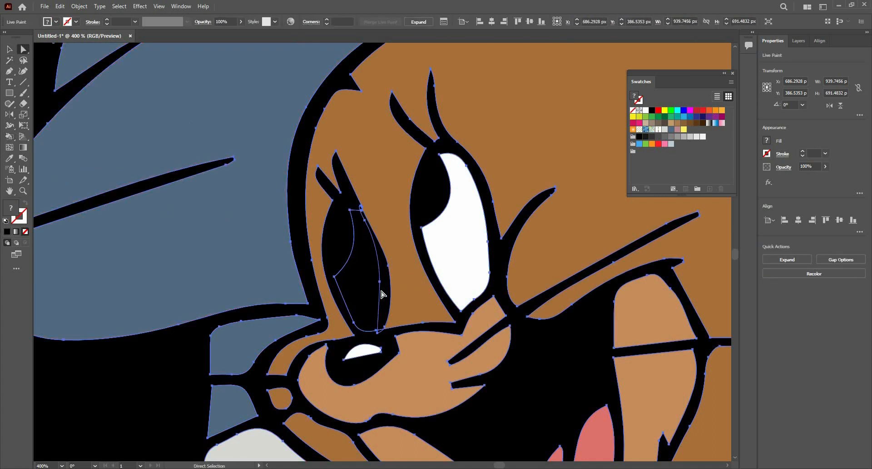
{"action": "left_click", "coordinate": [380, 281]}
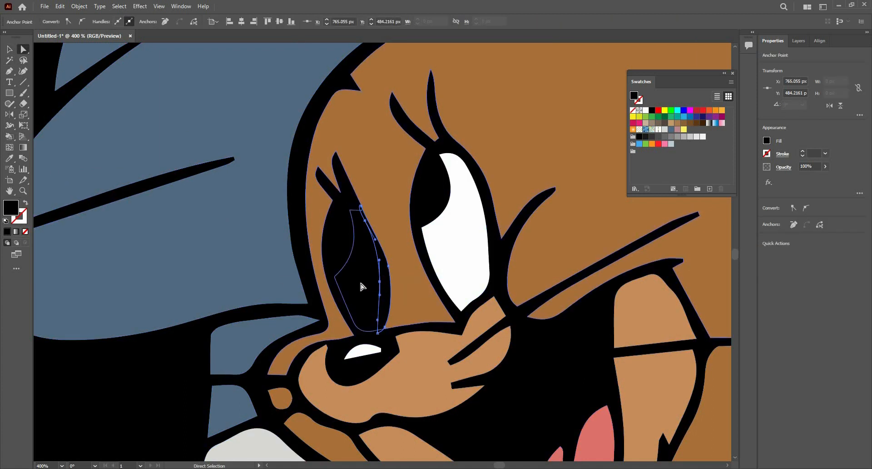
{"action": "key", "text": "Delete"}
{"action": "scroll", "coordinate": [376, 299], "scroll_direction": "down", "scroll_amount": 5}
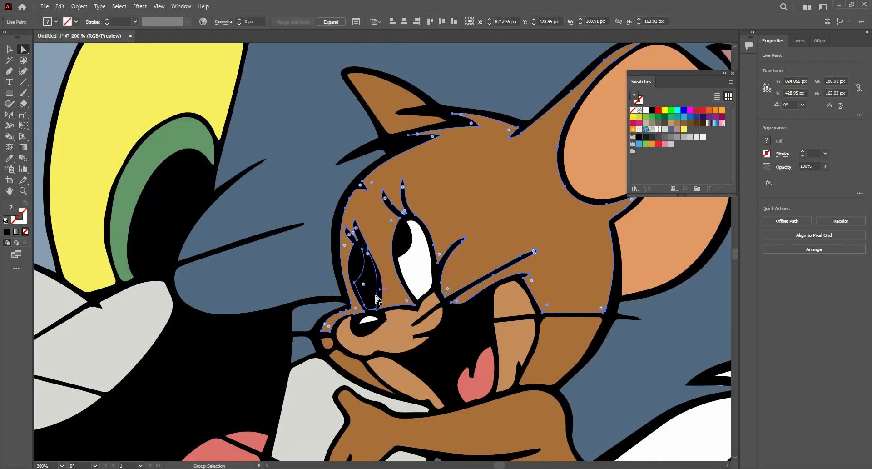
- Expand the Live Paint artwork into editable paths and clear the selection
{"action": "key", "text": "v"}
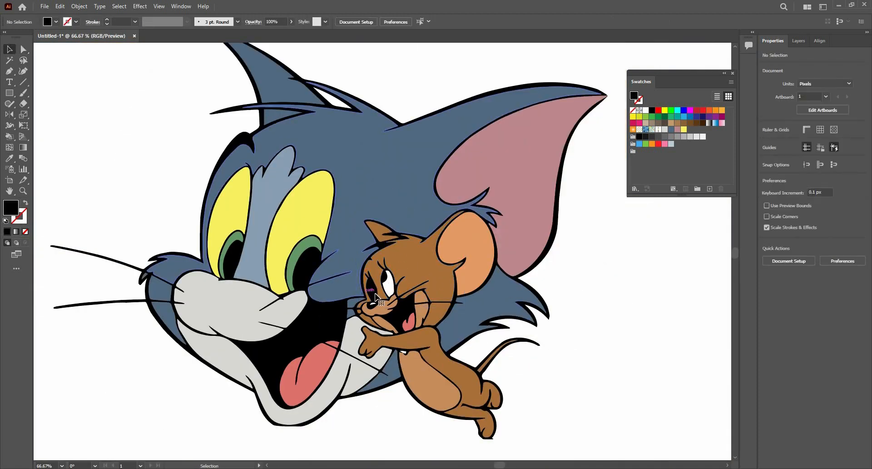
{"action": "left_click", "coordinate": [380, 285]}
{"action": "right_click", "coordinate": [381, 285]}
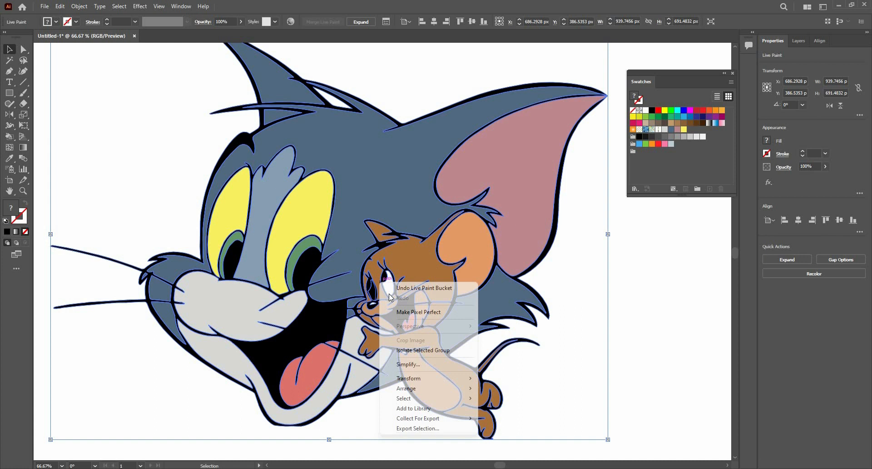
{"action": "left_click", "coordinate": [791, 258]}
{"action": "key", "text": "ctrl+shift+a"}
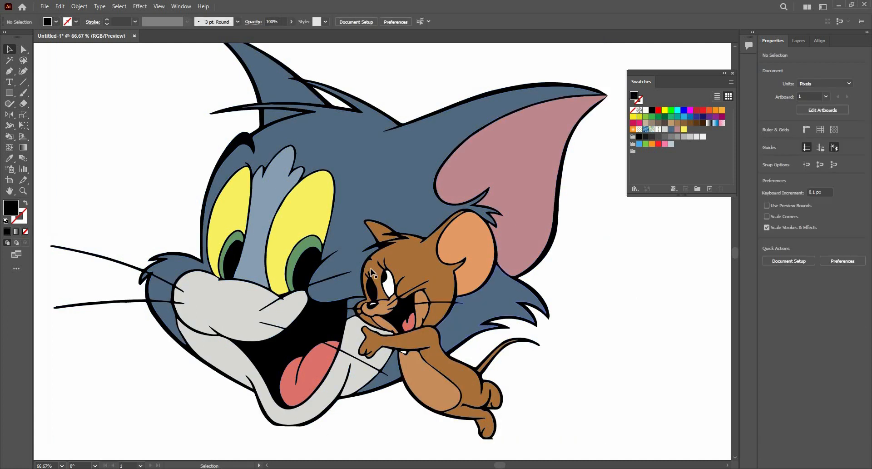
- Recolour the inner area of Jerry's smaller eye with the white sampled from his other eye and clear the selection
{"action": "scroll", "coordinate": [366, 292], "scroll_direction": "up", "scroll_amount": 4}
{"action": "key", "text": "a"}
{"action": "left_click", "coordinate": [395, 284]}
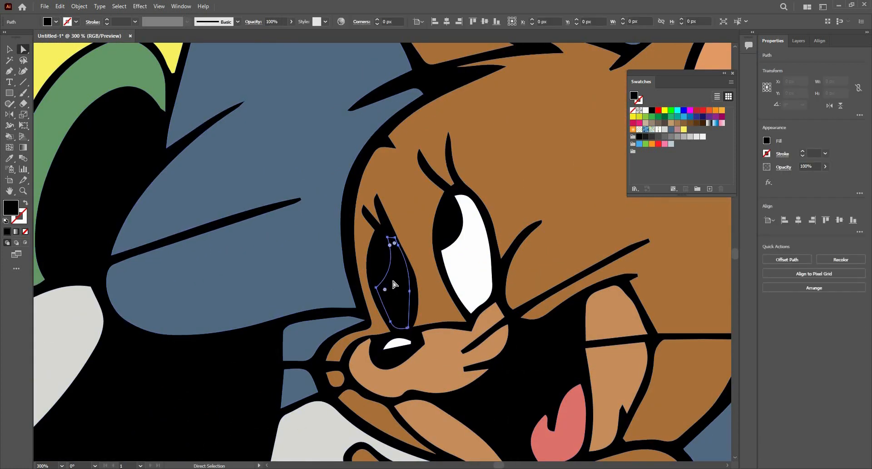
{"action": "key", "text": "i"}
{"action": "left_click", "coordinate": [462, 292]}
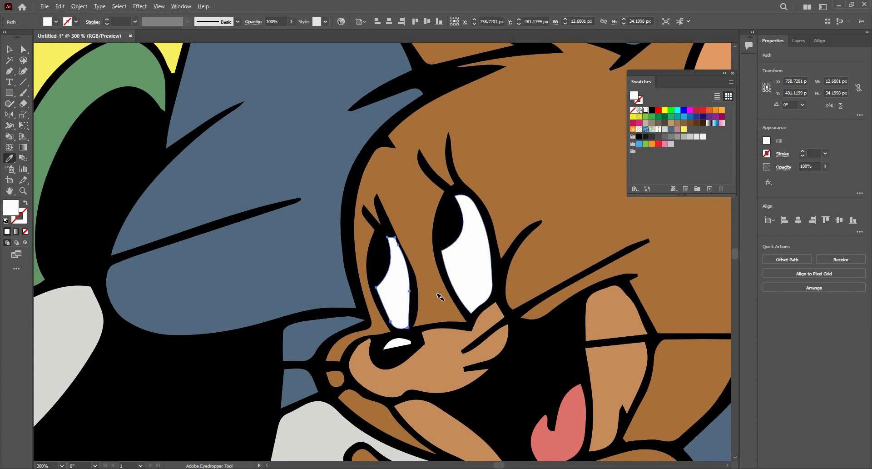
{"action": "scroll", "coordinate": [441, 297], "scroll_direction": "down", "scroll_amount": 2}
{"action": "scroll", "coordinate": [429, 300], "scroll_direction": "up", "scroll_amount": 2}
{"action": "key", "text": "v"}
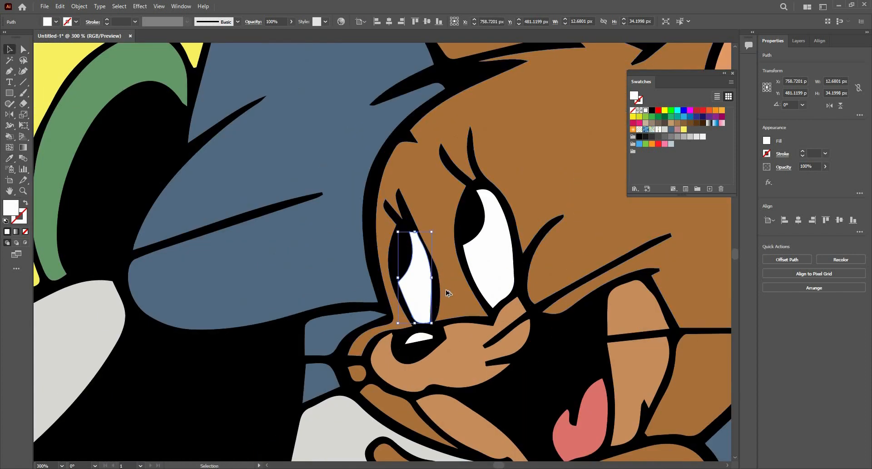
{"action": "left_click", "coordinate": [447, 293]}
{"action": "scroll", "coordinate": [447, 293], "scroll_direction": "down", "scroll_amount": 6}
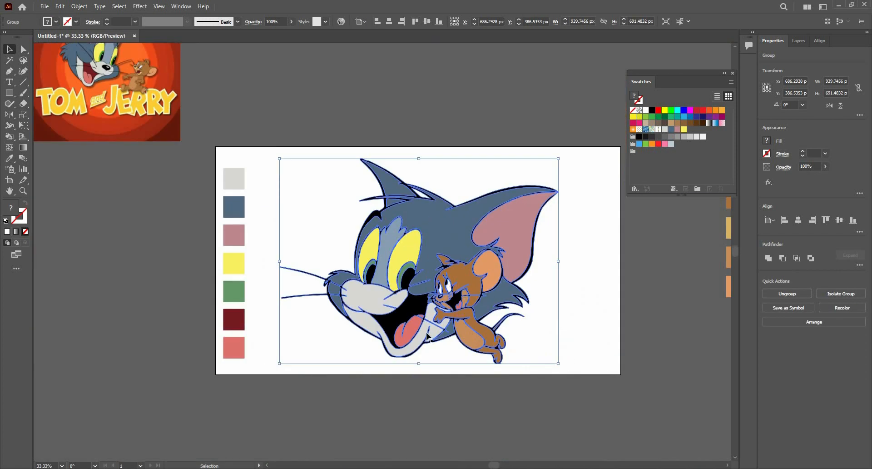
{"action": "key", "text": "ctrl+shift+a"}
- Select Tom's hidden nose in outline view, return to the colour preview, bring the nose to the front and clear the selection
{"action": "scroll", "coordinate": [427, 335], "scroll_direction": "down", "scroll_amount": 1}
{"action": "scroll", "coordinate": [380, 301], "scroll_direction": "up", "scroll_amount": 2}
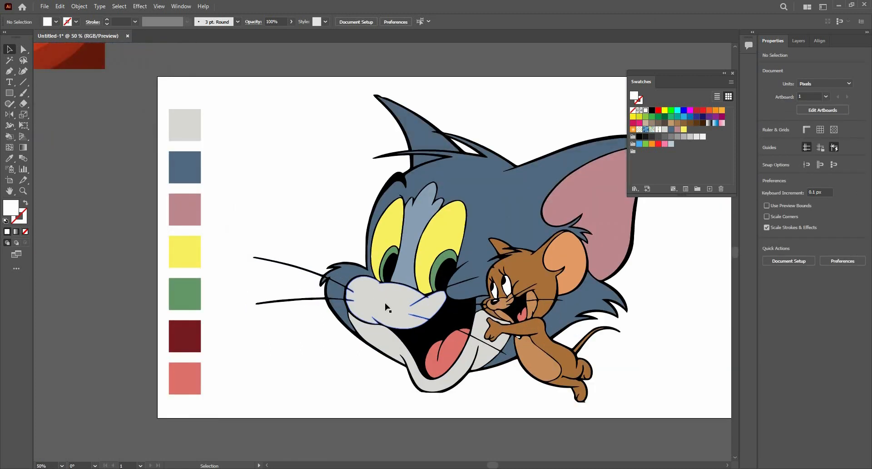
{"action": "scroll", "coordinate": [393, 300], "scroll_direction": "up", "scroll_amount": 2}
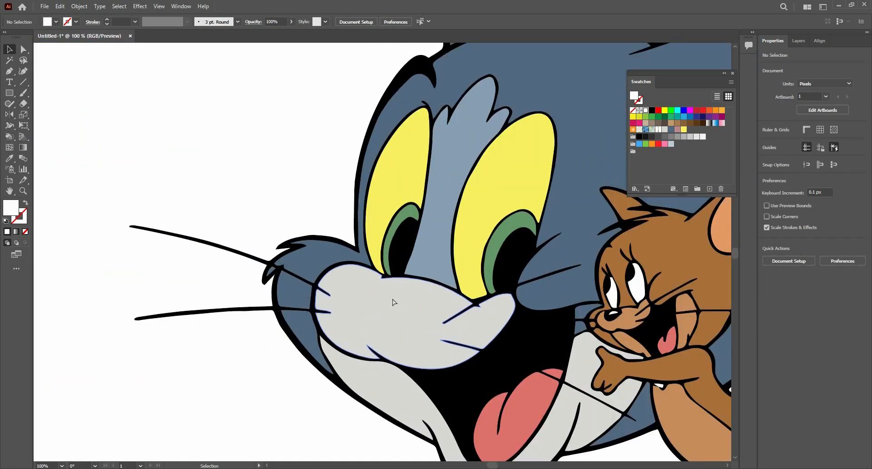
{"action": "key", "text": "ctrl+y"}
{"action": "key", "text": "ctrl+y"}
{"action": "key", "text": "ctrl+y"}
{"action": "left_click", "coordinate": [404, 289]}
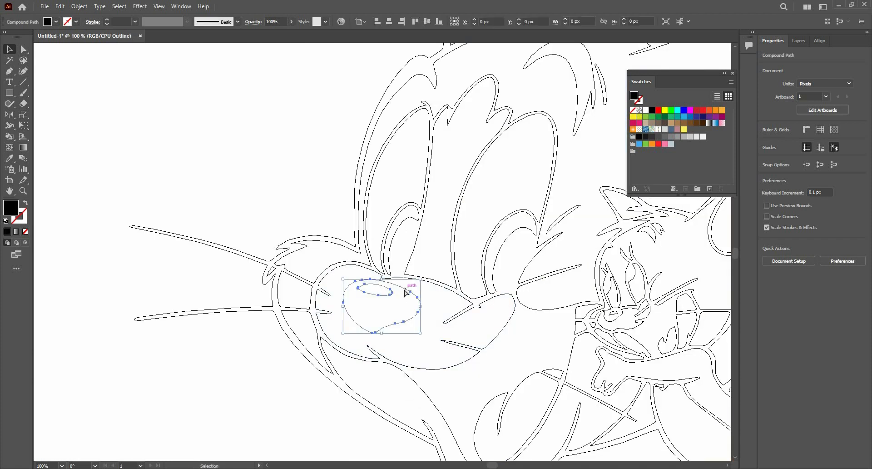
{"action": "key", "text": "ctrl+y"}
{"action": "right_click", "coordinate": [411, 301]}
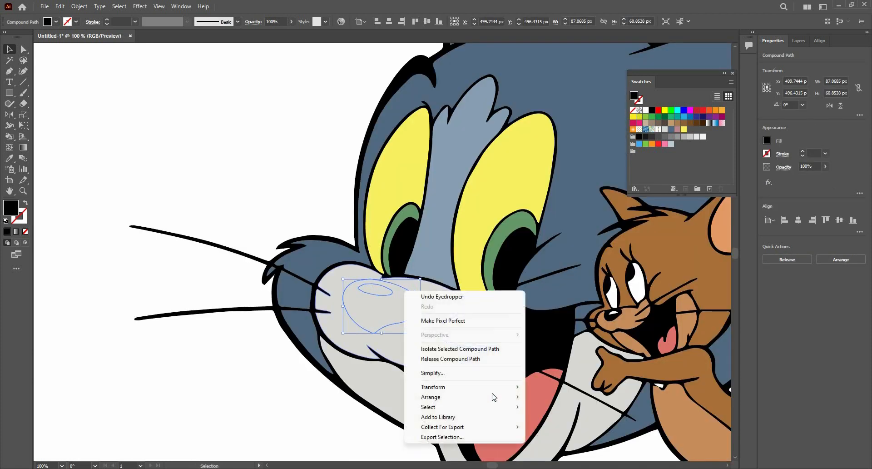
{"action": "mouse_move", "coordinate": [497, 397]}
{"action": "left_click", "coordinate": [556, 397]}
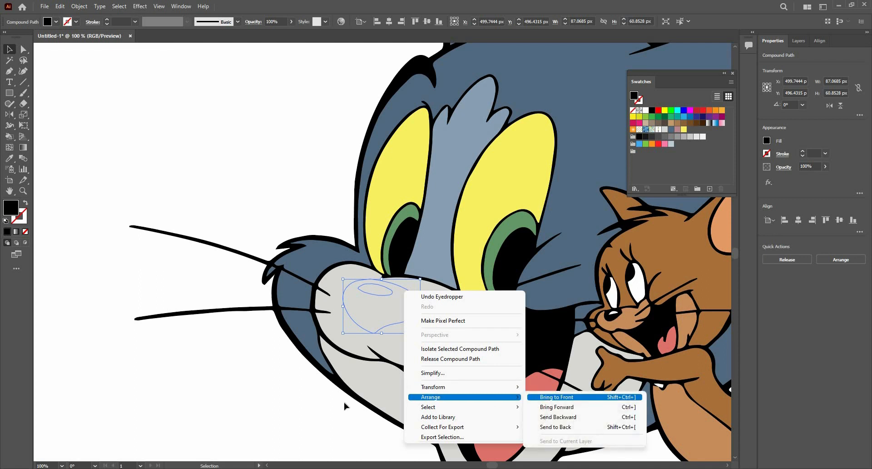
{"action": "scroll", "coordinate": [344, 403], "scroll_direction": "down", "scroll_amount": 2}
{"action": "left_click", "coordinate": [565, 360]}
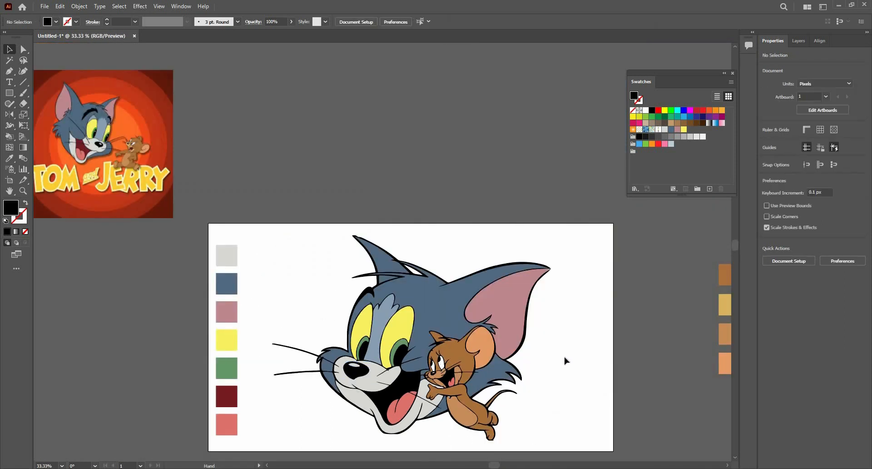
- Delete the column of seven colour sample squares beside Tom on the artboard
{"action": "scroll", "coordinate": [564, 360], "scroll_direction": "down", "scroll_amount": 3}
{"action": "scroll", "coordinate": [431, 272], "scroll_direction": "down", "scroll_amount": 1}
{"action": "scroll", "coordinate": [430, 274], "scroll_direction": "up", "scroll_amount": 1}
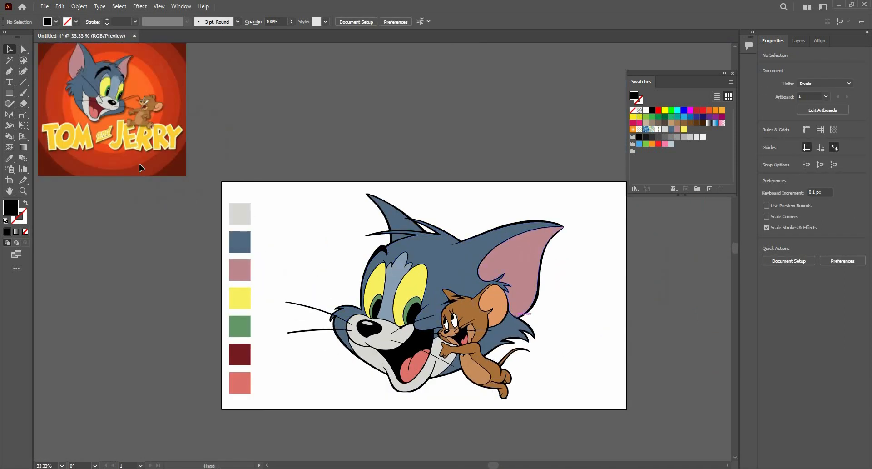
{"action": "left_click_drag", "start_coordinate": [139, 164], "coordinate": [87, 144]}
{"action": "left_click_drag", "start_coordinate": [170, 163], "coordinate": [222, 373]}
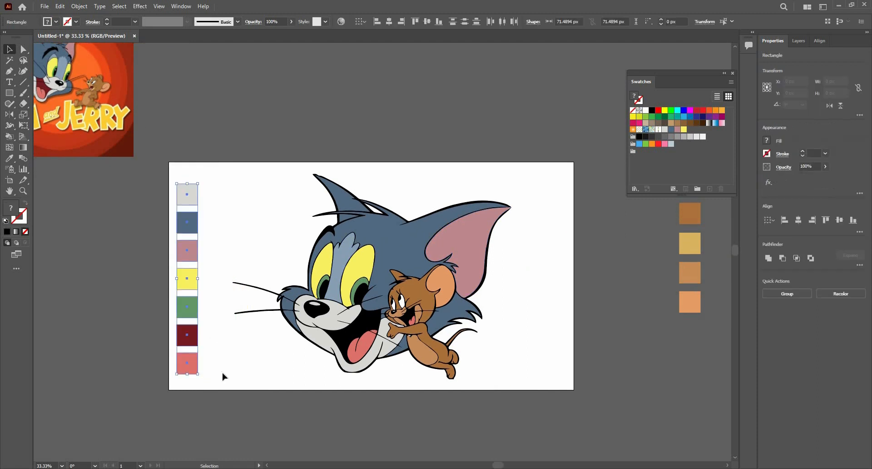
{"action": "key", "text": "Delete"}
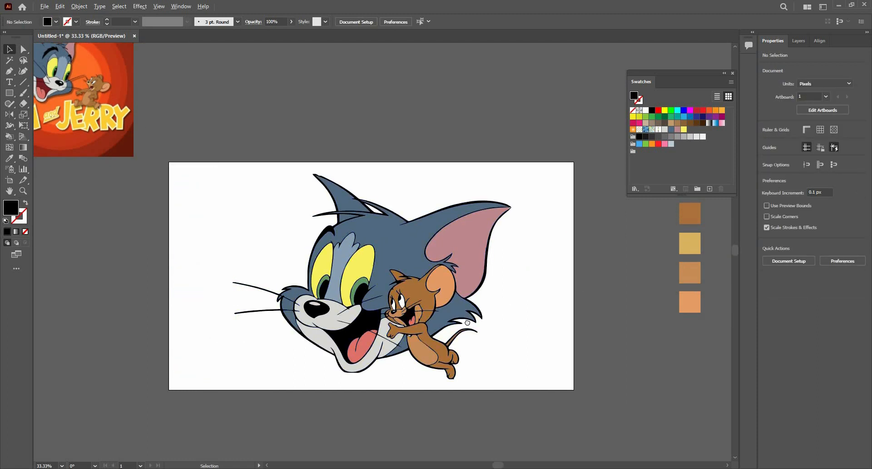
- Delete the four brown and orange colour sample squares outside the artboard
{"action": "left_click_drag", "start_coordinate": [565, 200], "coordinate": [460, 234]}
{"action": "left_click_drag", "start_coordinate": [566, 218], "coordinate": [577, 347]}
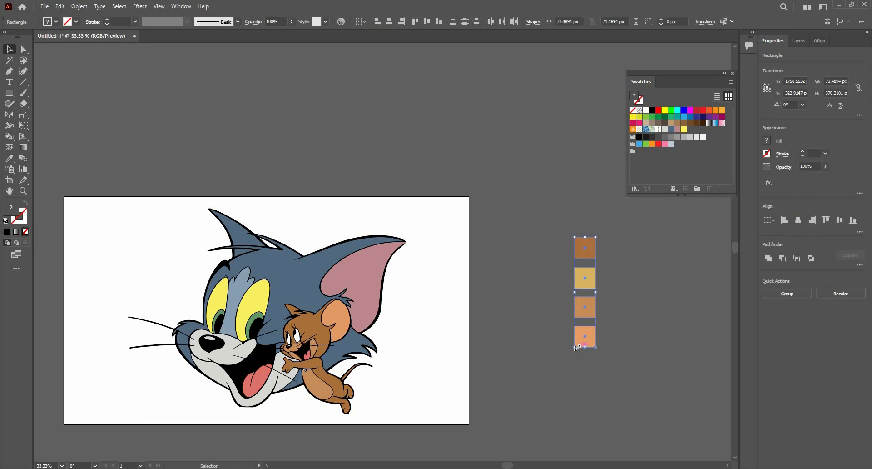
{"action": "key", "text": "Delete"}
{"action": "left_click_drag", "start_coordinate": [272, 331], "coordinate": [373, 321]}
{"action": "scroll", "coordinate": [373, 321], "scroll_direction": "up", "scroll_amount": 1}
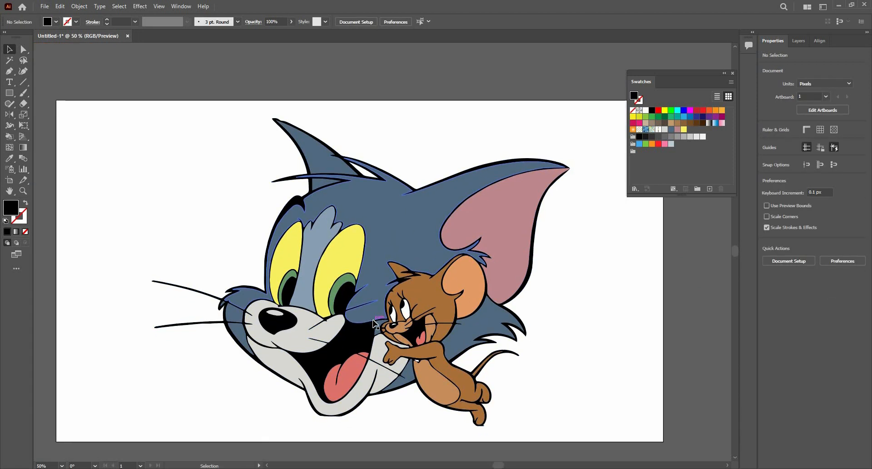